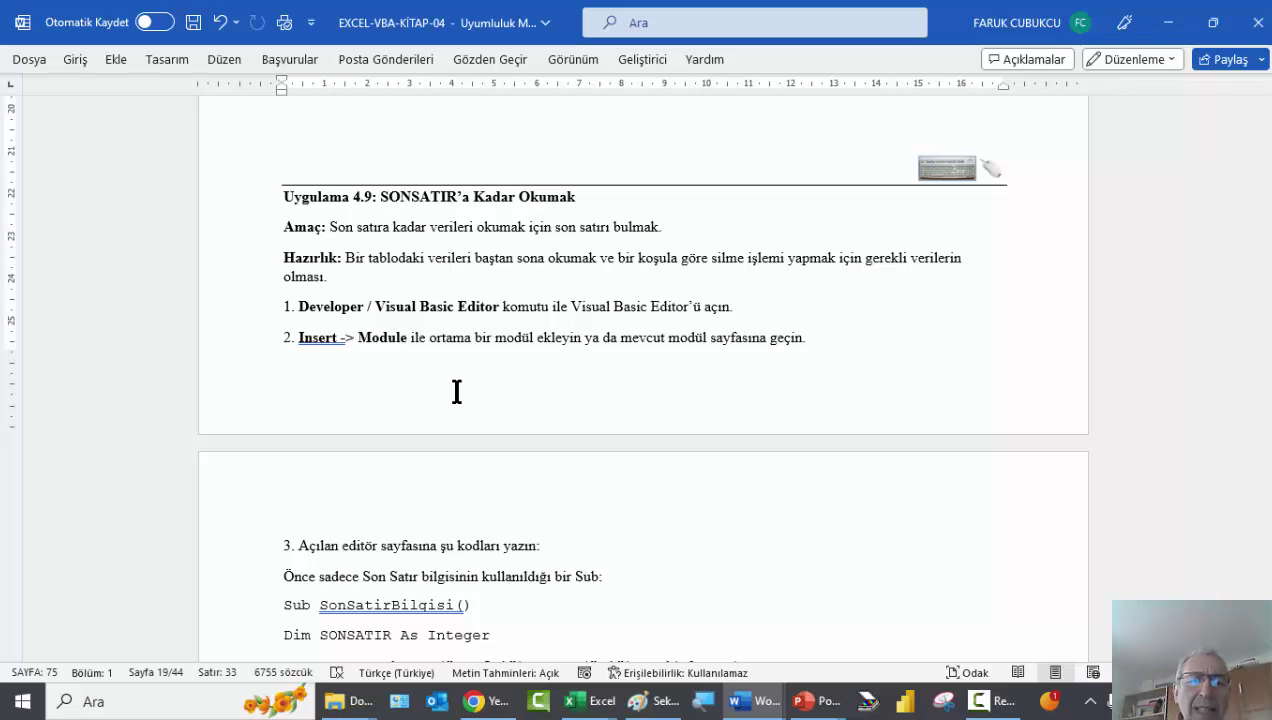
Step: Scroll to the SonSatirBilgisi code in Word, then switch to the Excel product workbook
scroll(571, 551, "down", 3)
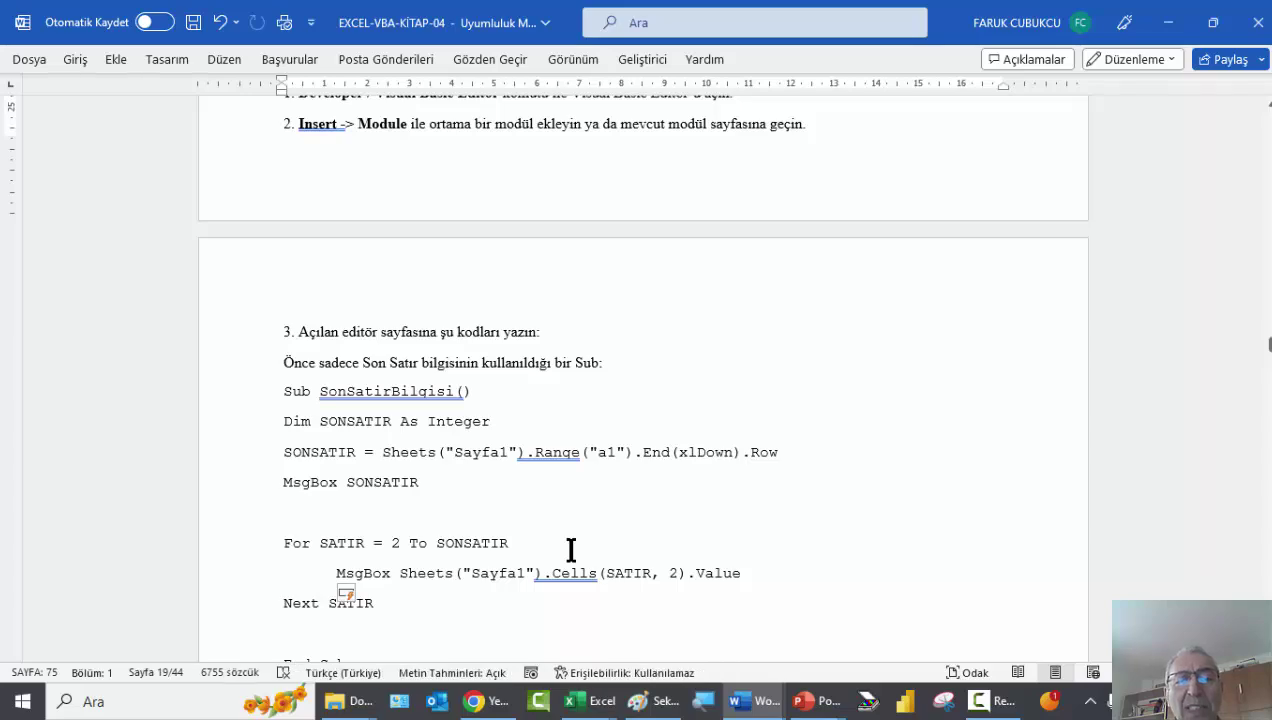
key("alt+Tab")
key("alt+Tab")
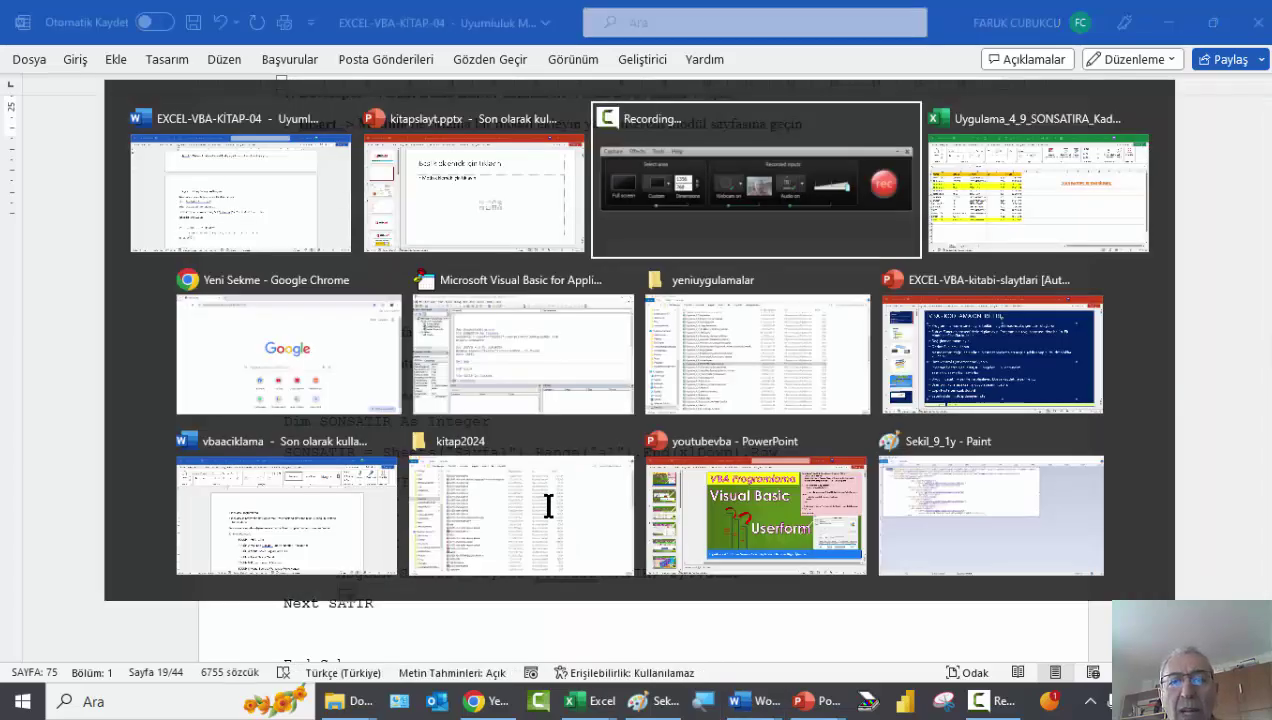
key("alt+Tab")
left_click(420, 421)
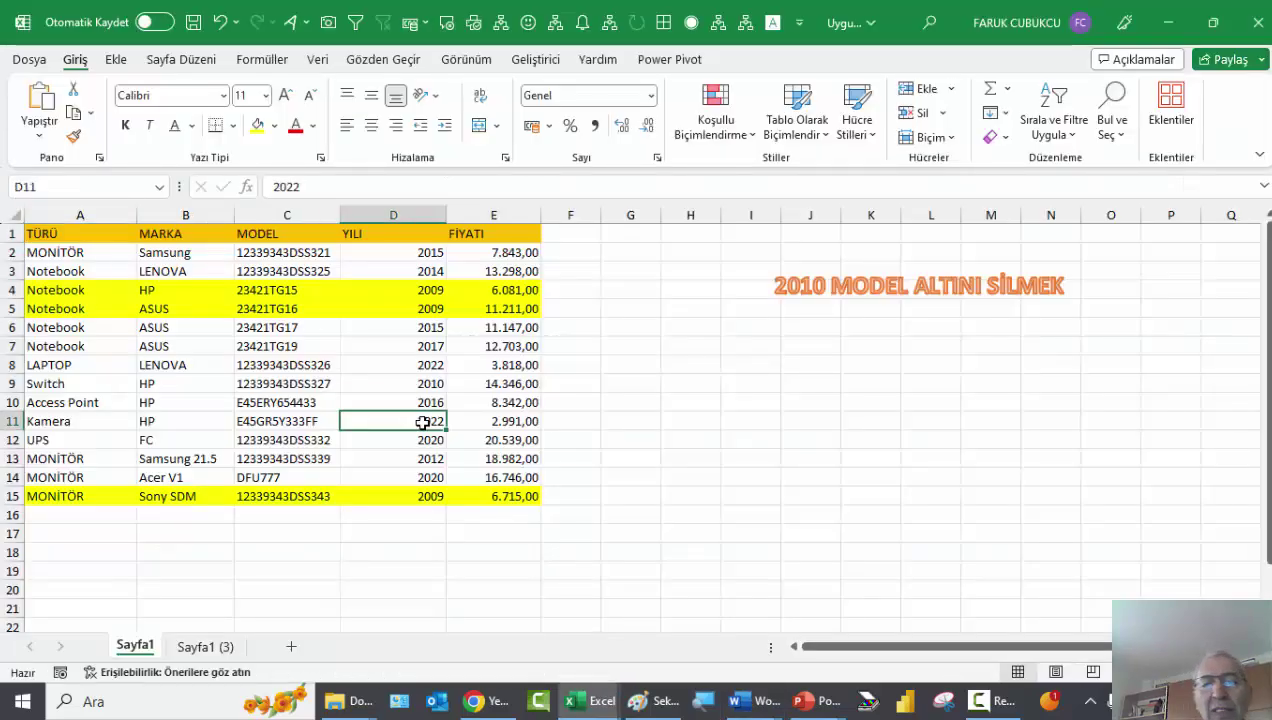
scroll(213, 363, "down", 2)
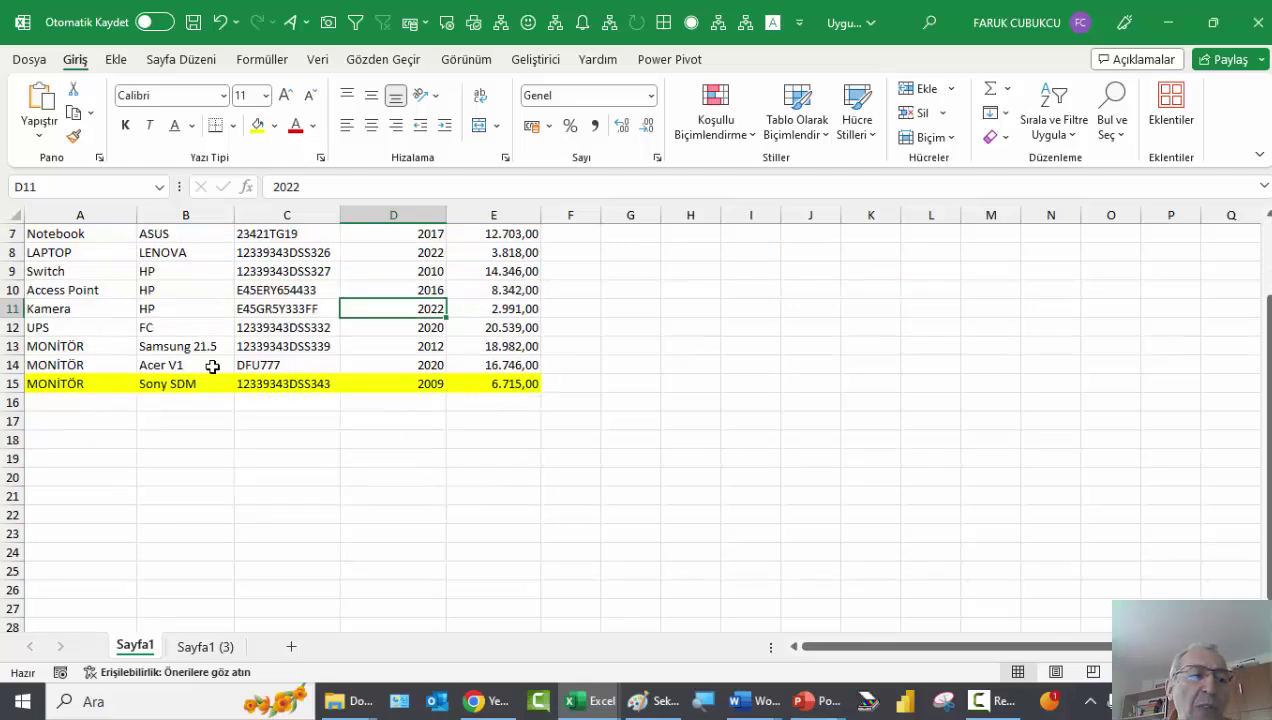
scroll(213, 364, "up", 2)
left_click(76, 236)
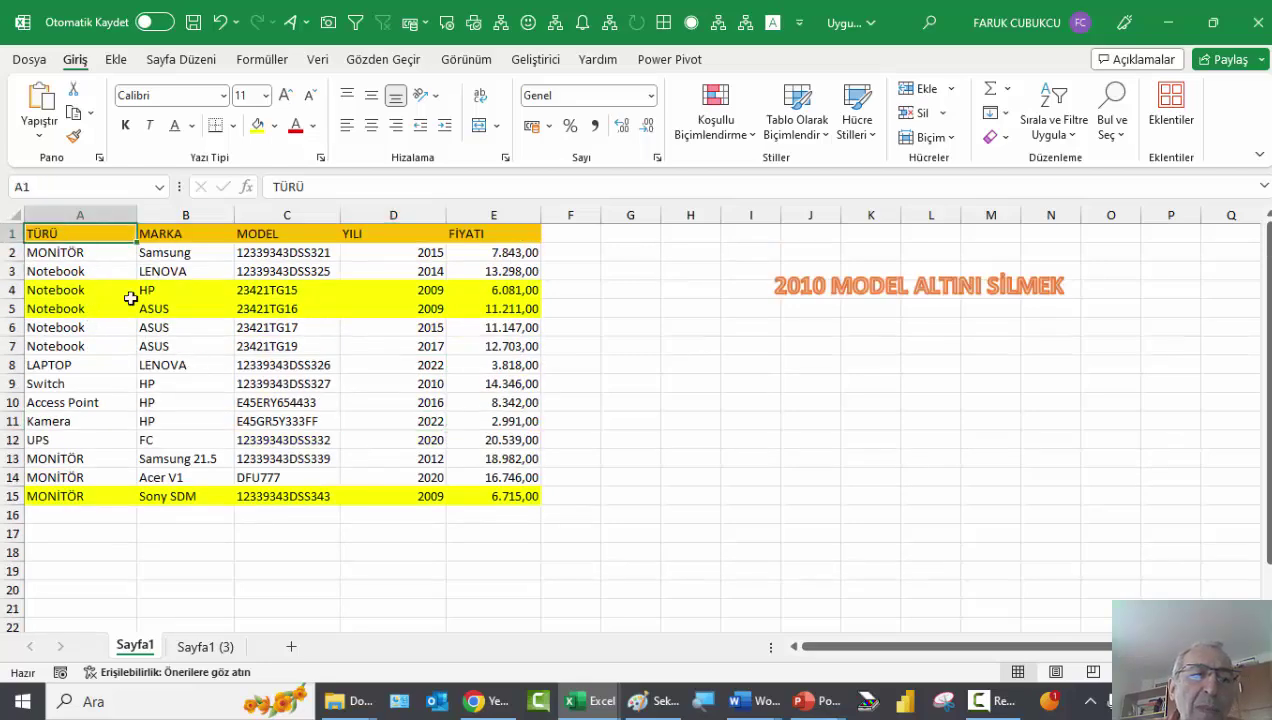
left_click(152, 312)
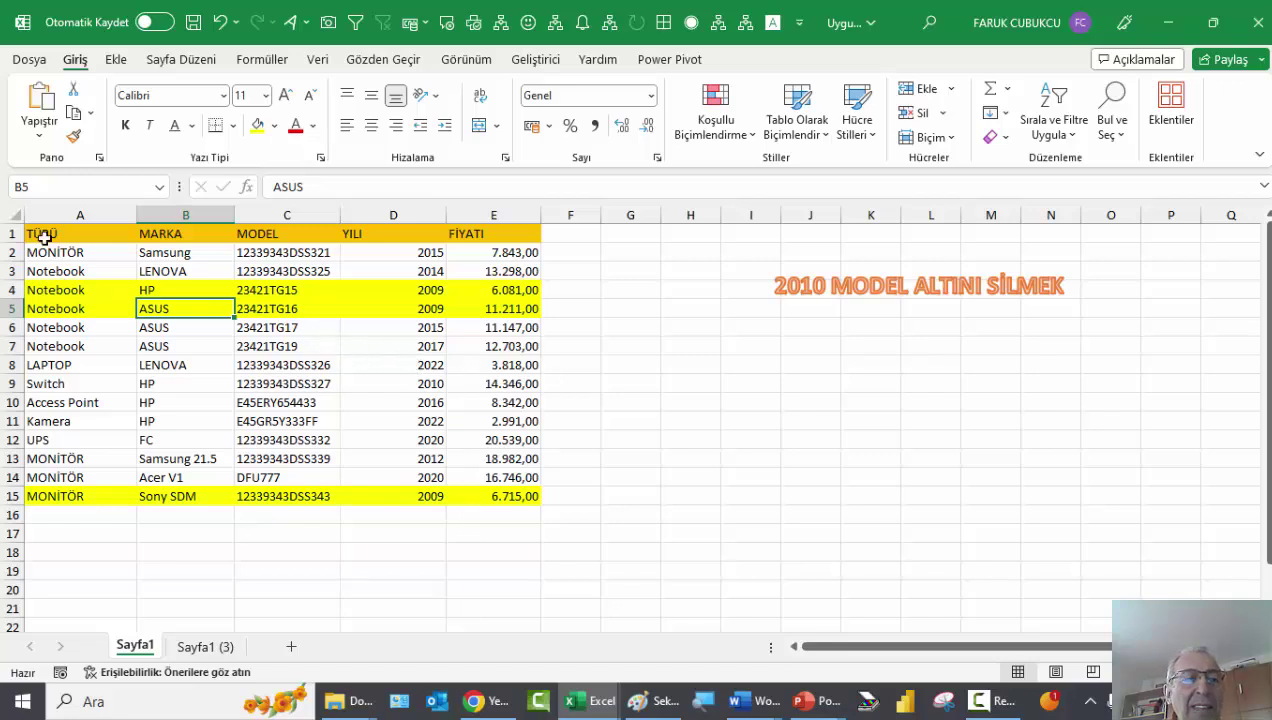
left_click_drag(45, 235, 520, 326)
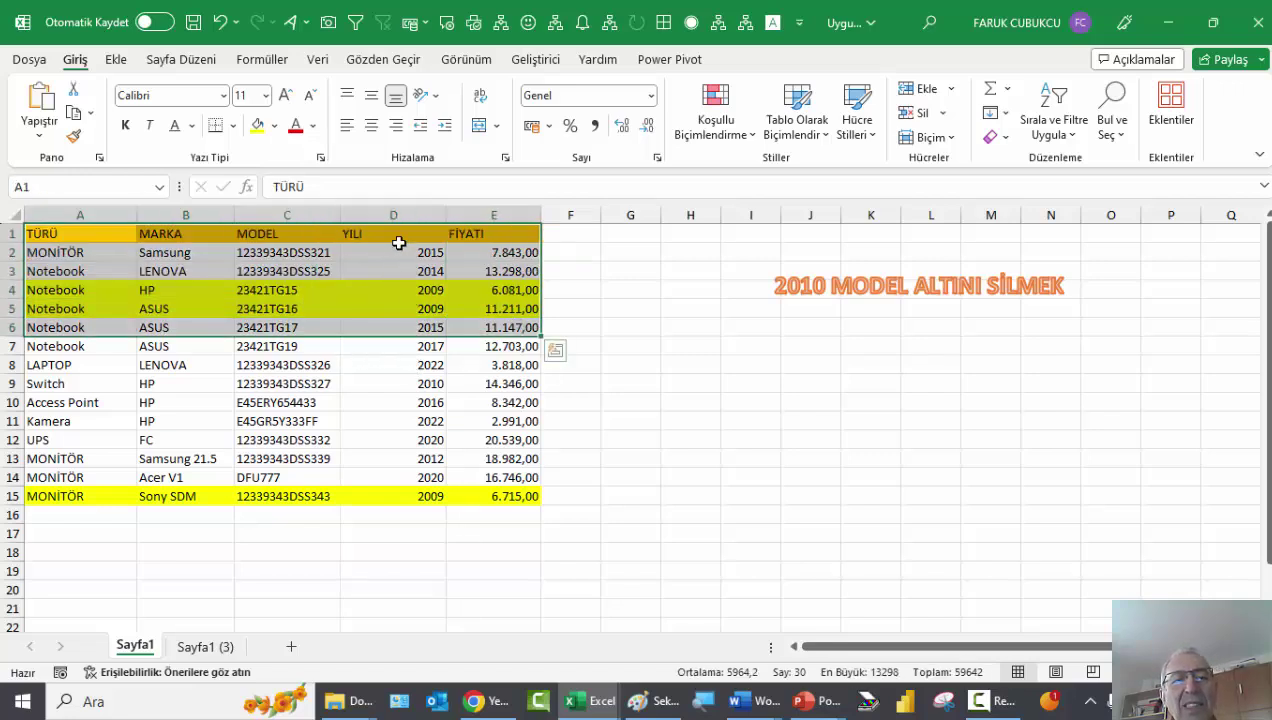
left_click_drag(396, 232, 402, 421)
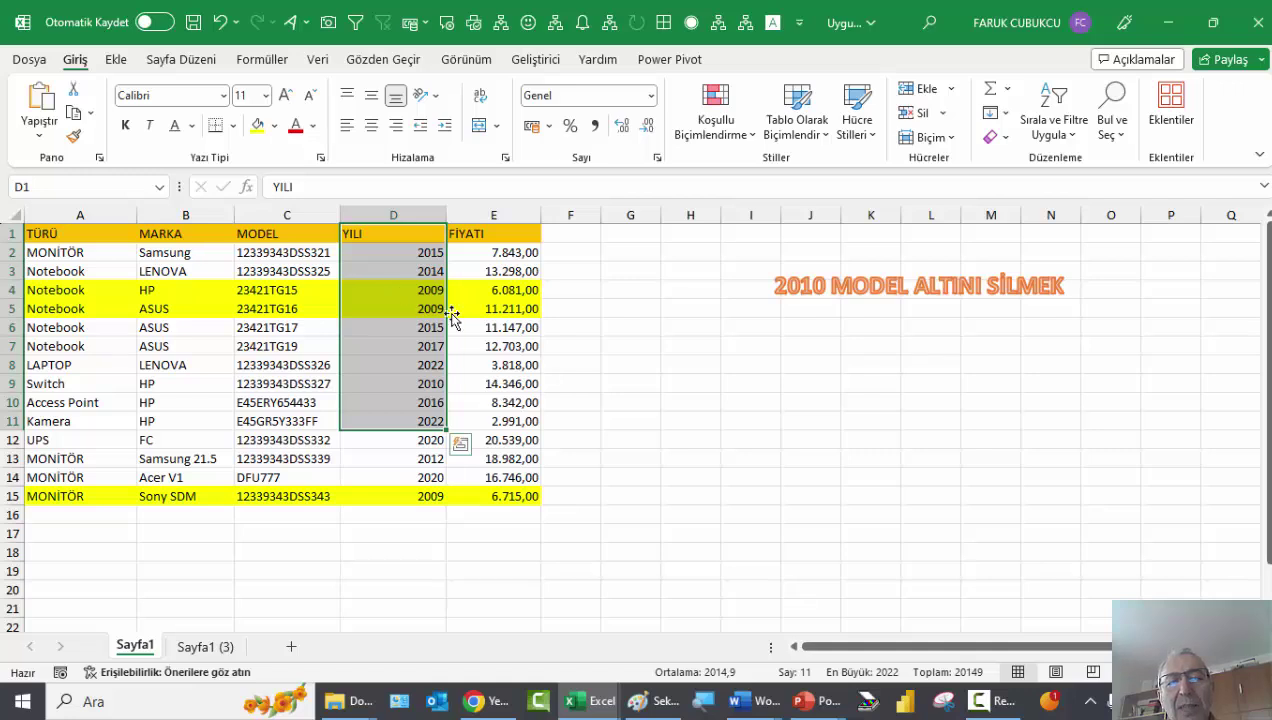
left_click(399, 294)
left_click(399, 294)
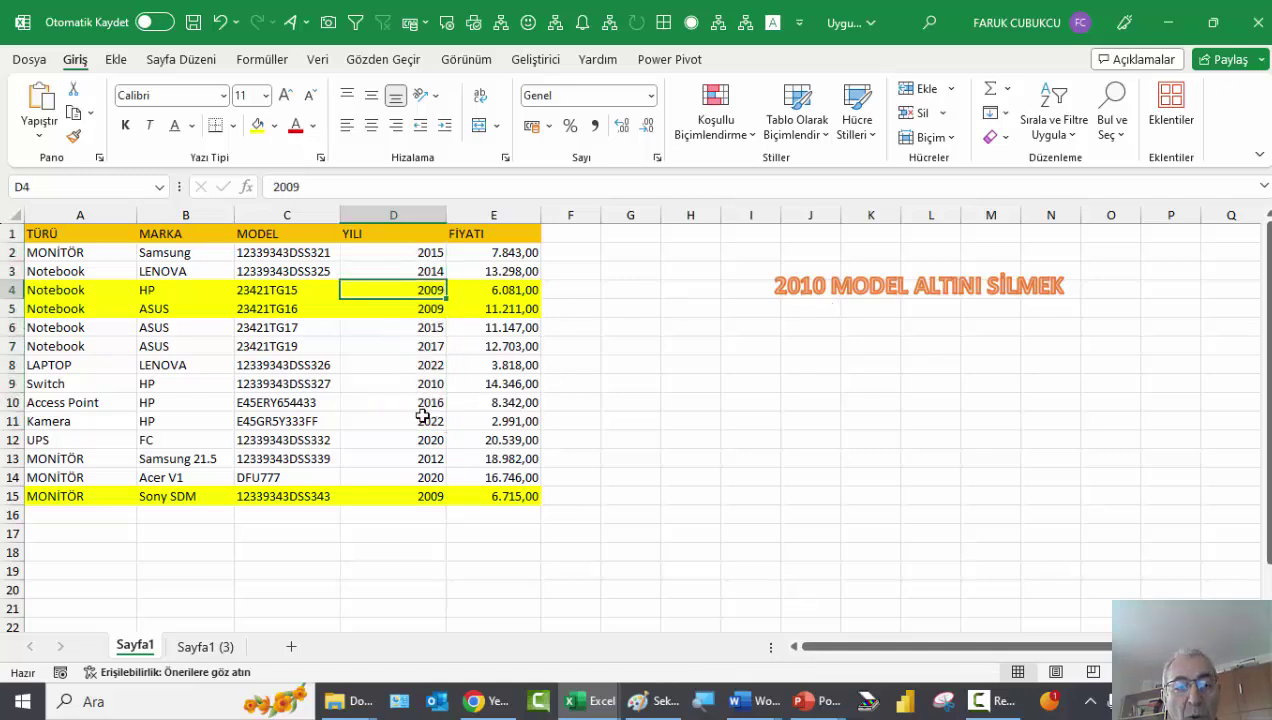
left_click(406, 421)
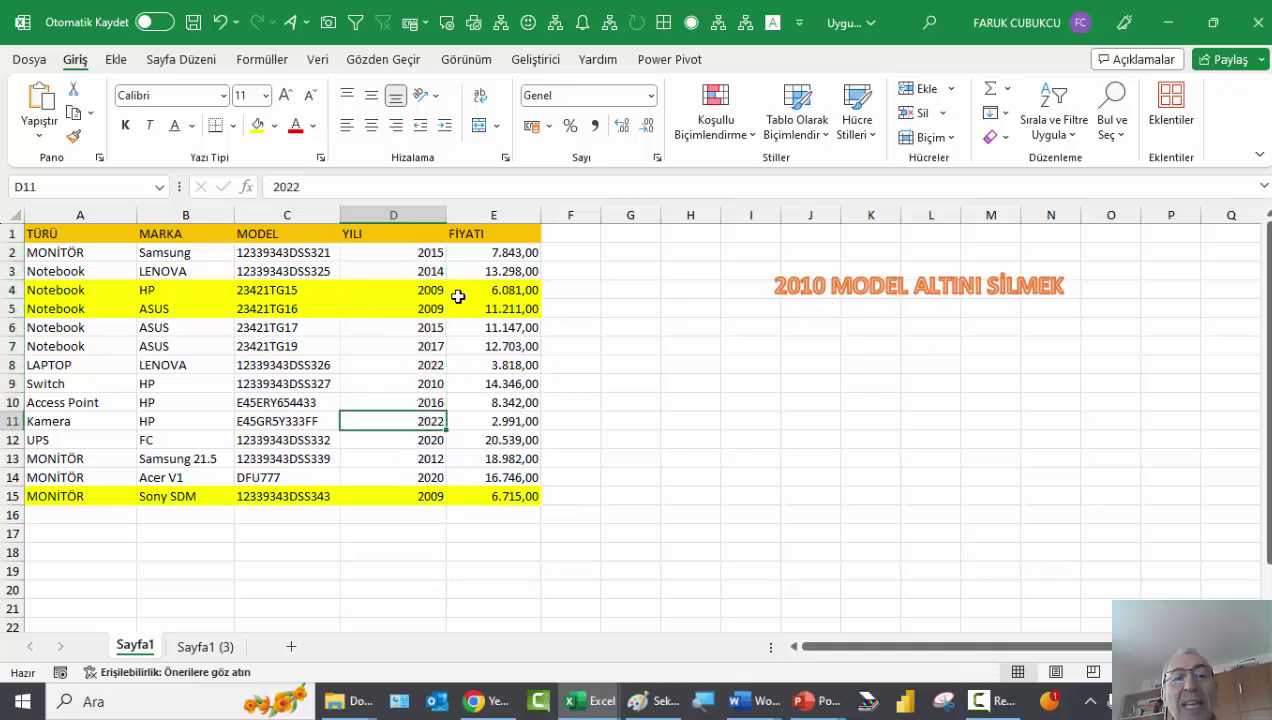
left_click_drag(82, 236, 538, 365)
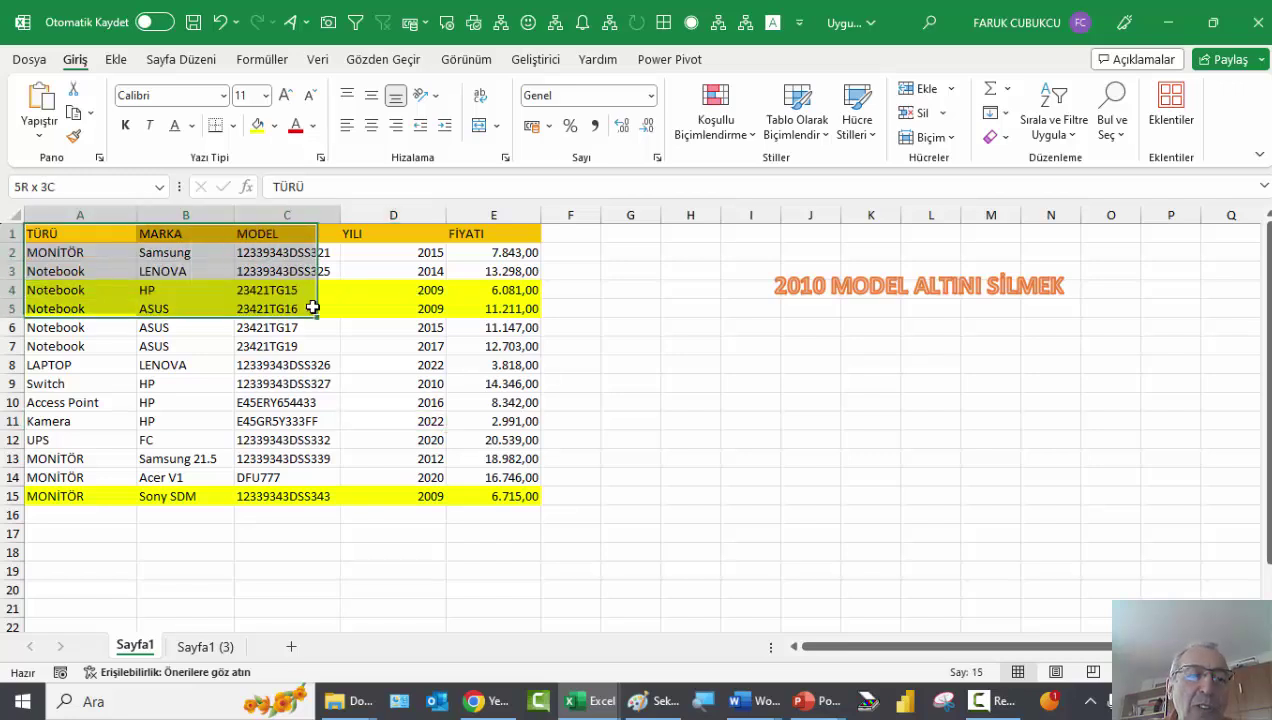
left_click(62, 270)
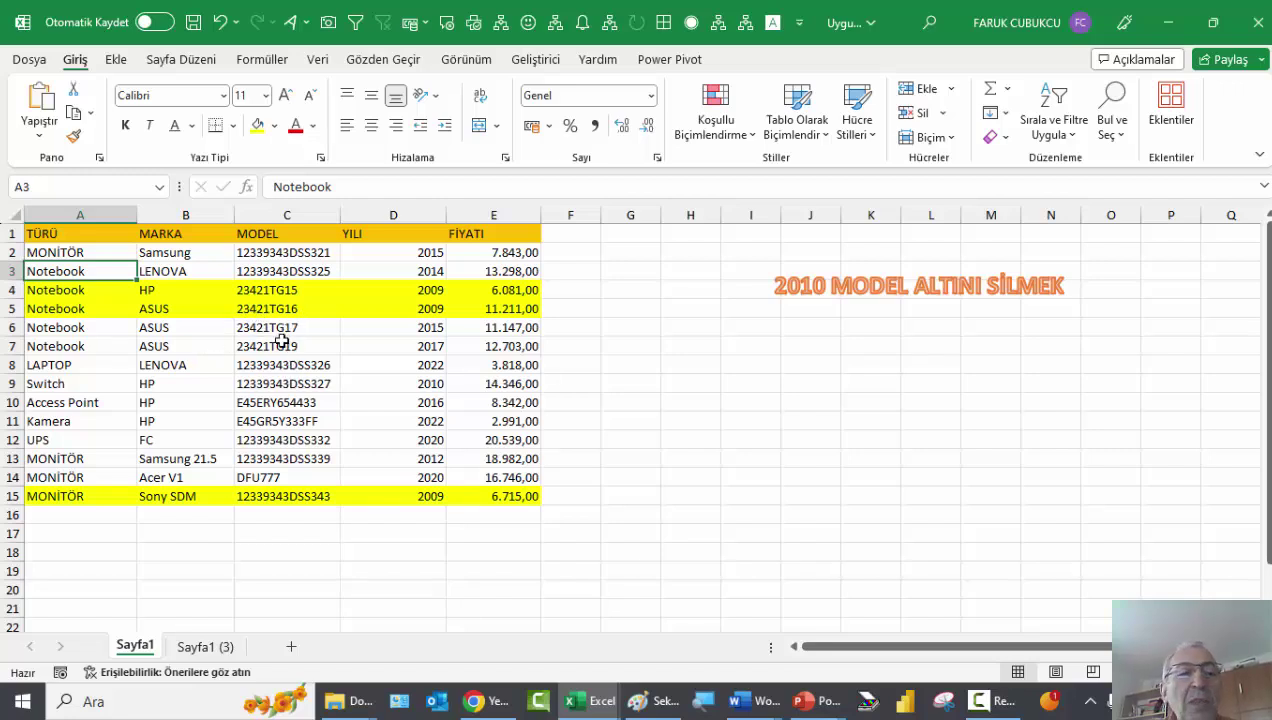
left_click(80, 232)
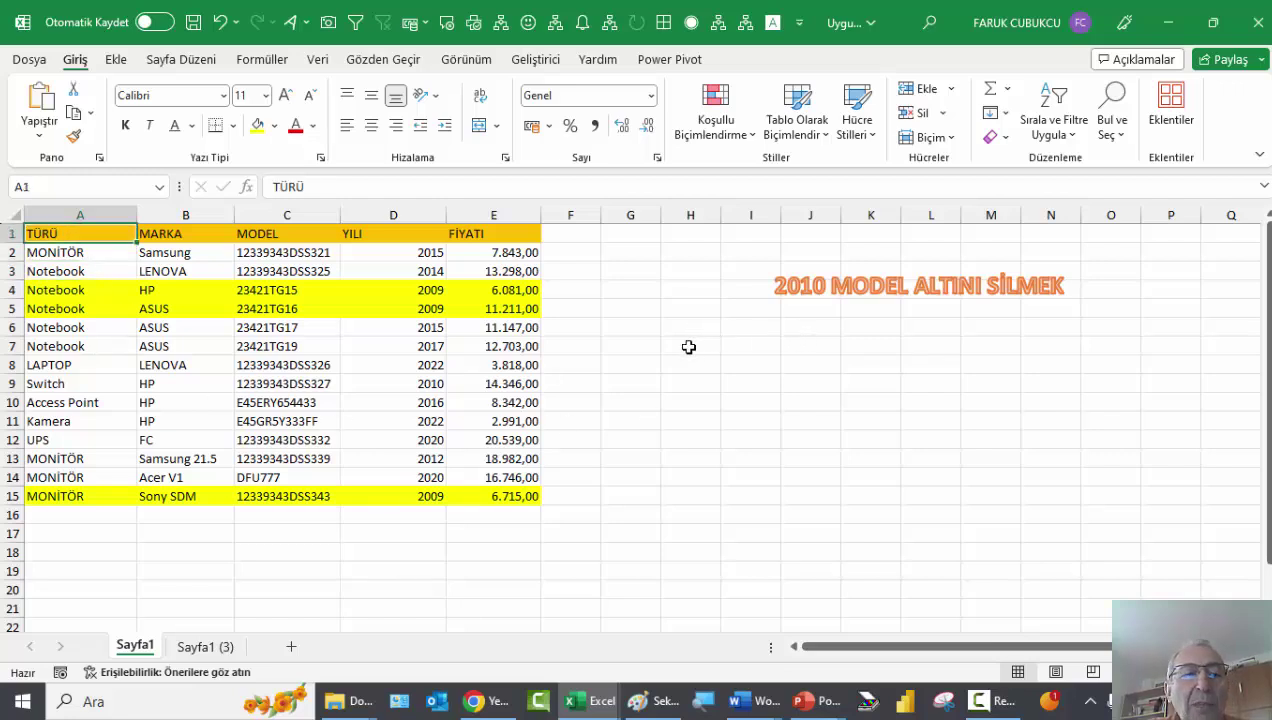
Step: On the Geliştirici tab, draw a form button right of the table without assigning a macro
left_click(118, 60)
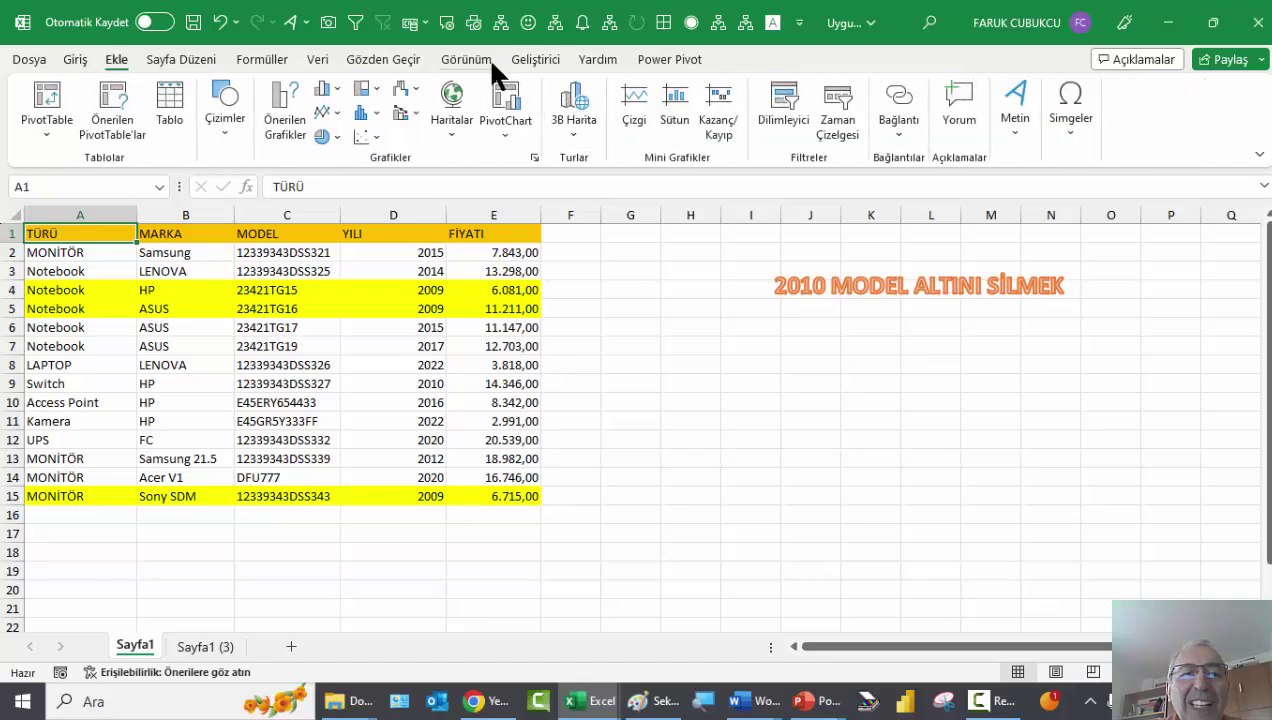
left_click(534, 58)
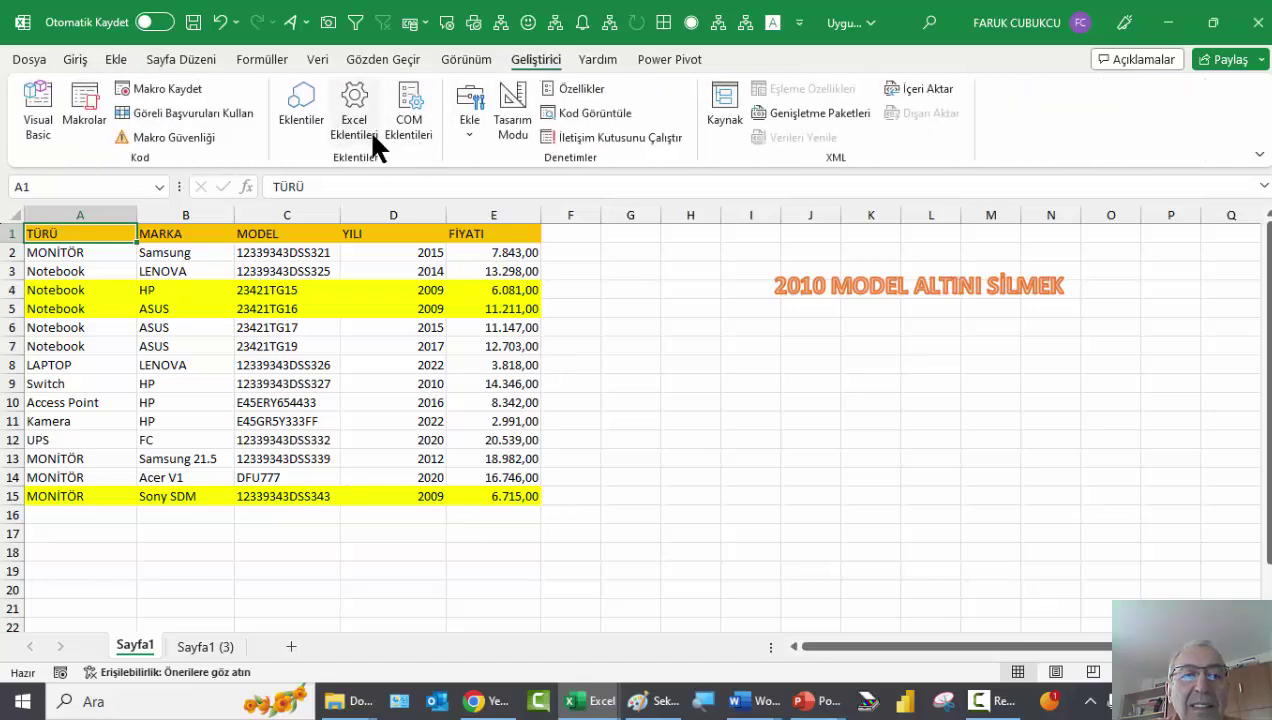
left_click(466, 130)
left_click(470, 183)
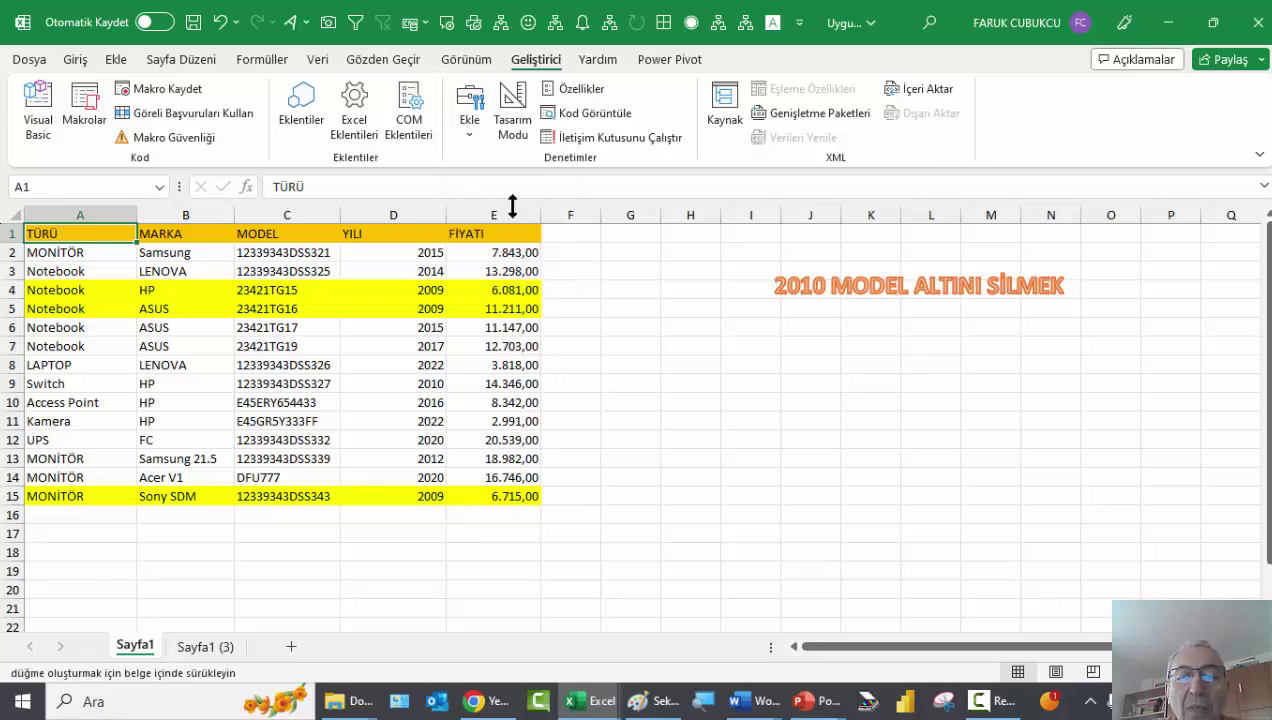
left_click_drag(720, 346, 1002, 388)
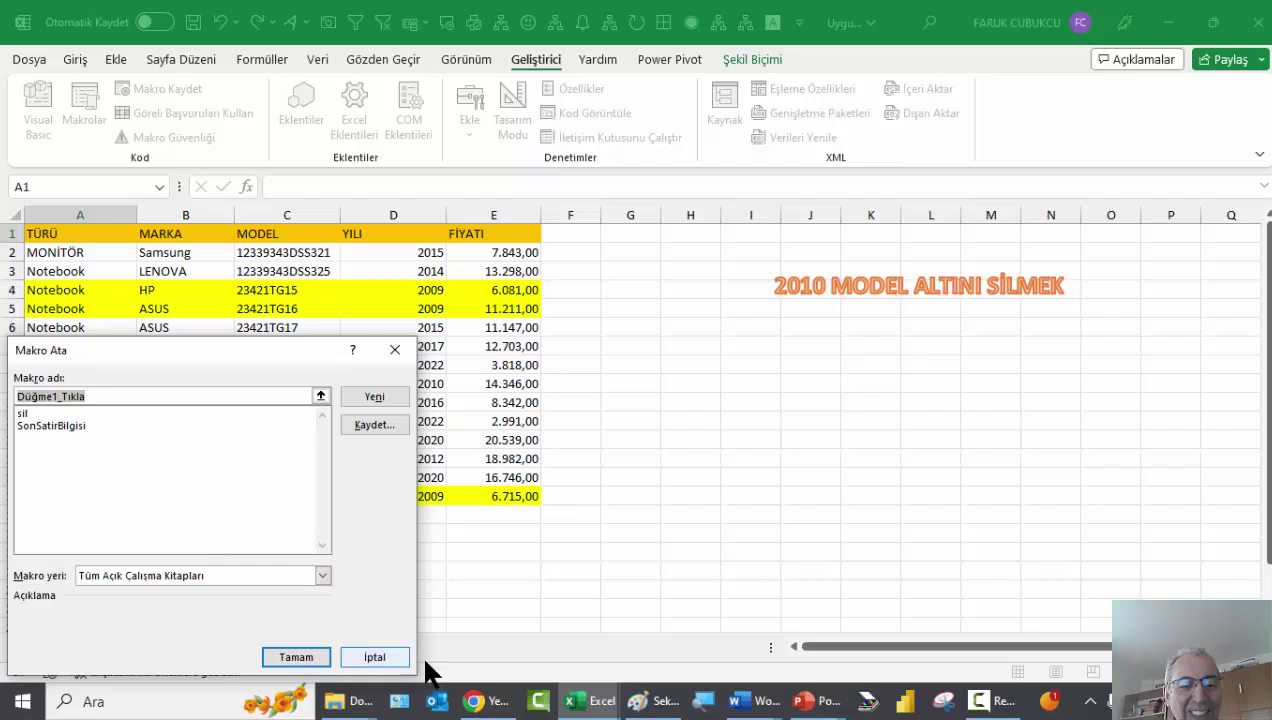
left_click(380, 655)
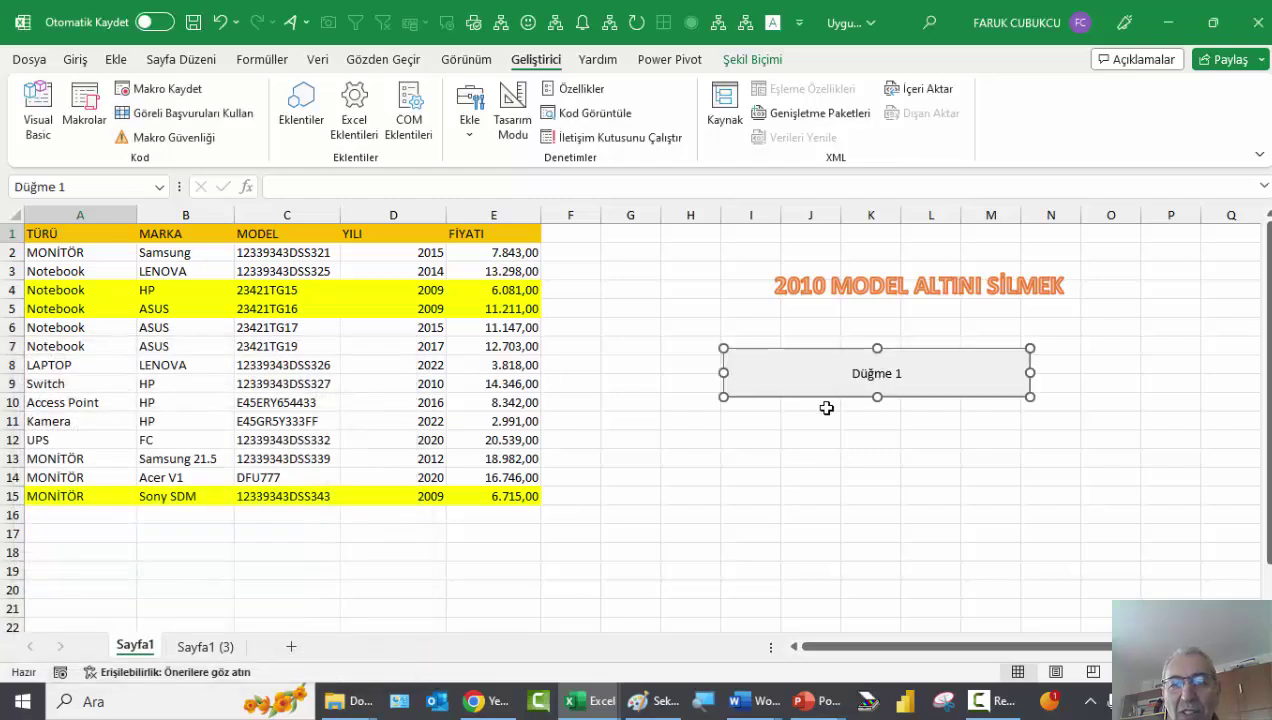
Step: Change the button's caption to 'SİL', finish editing, and select the button
left_click(850, 373)
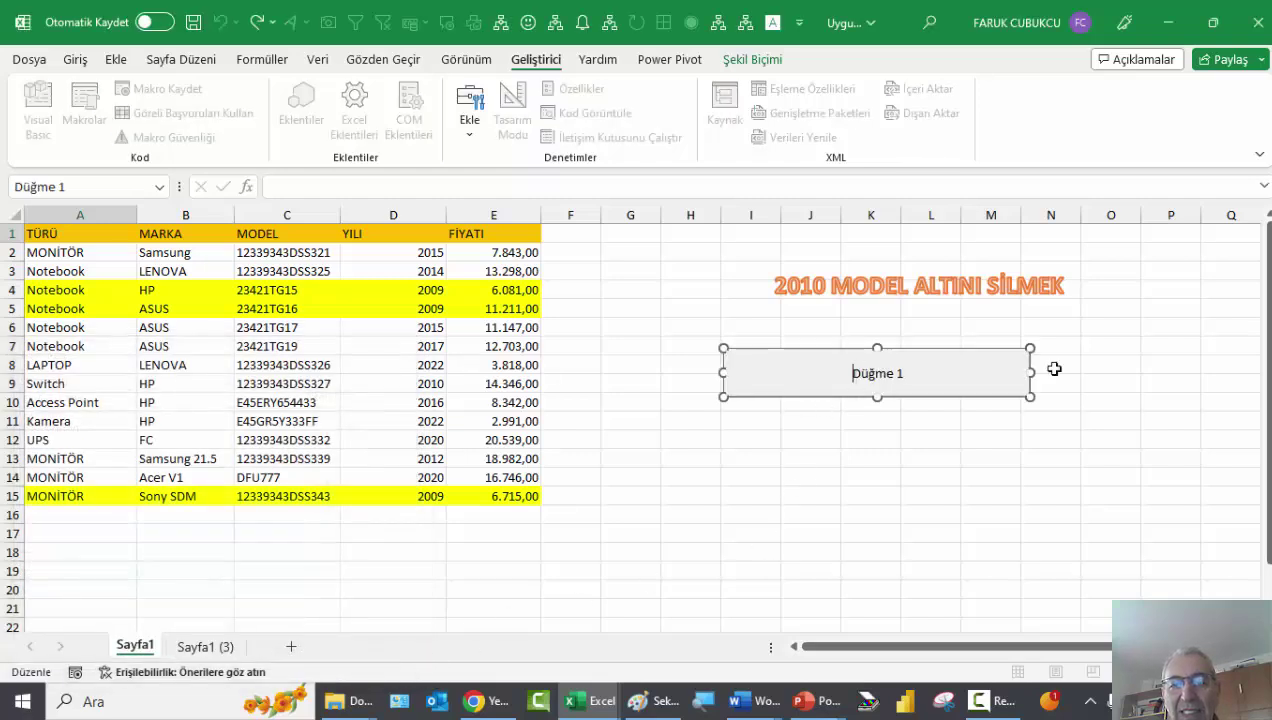
key("ctrl+shift+Right")
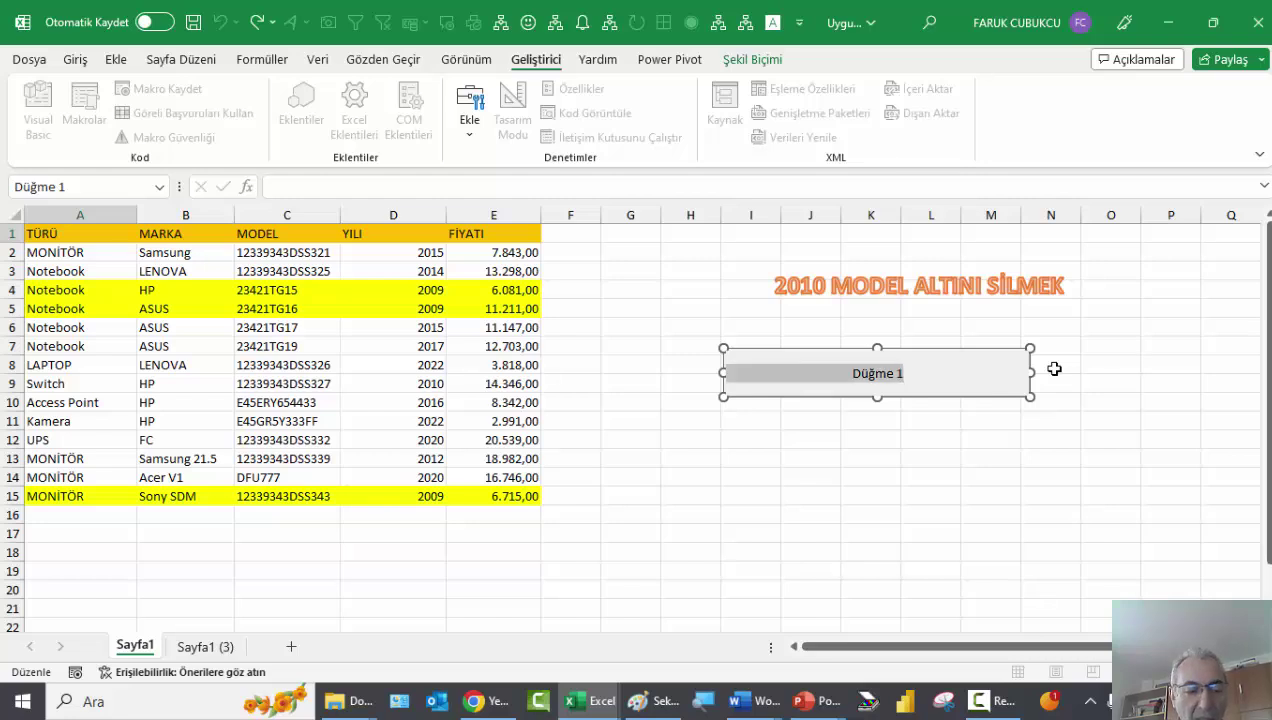
type("SİL")
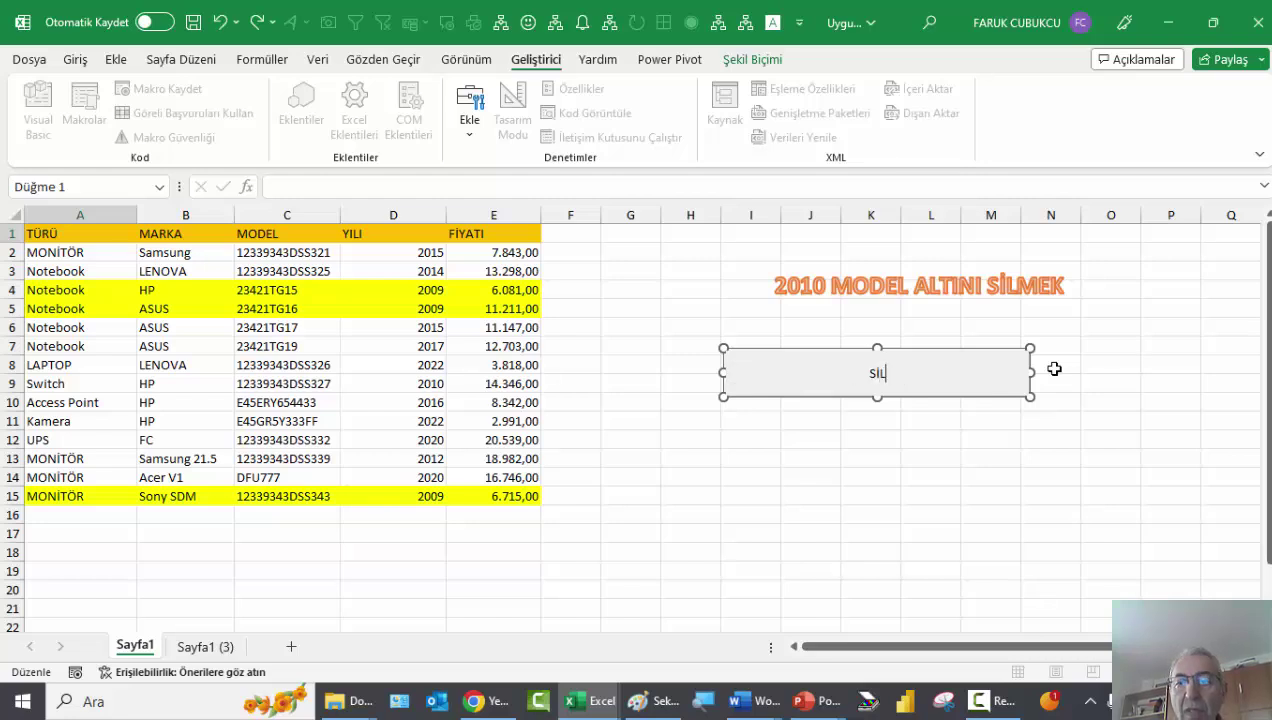
right_click(934, 385)
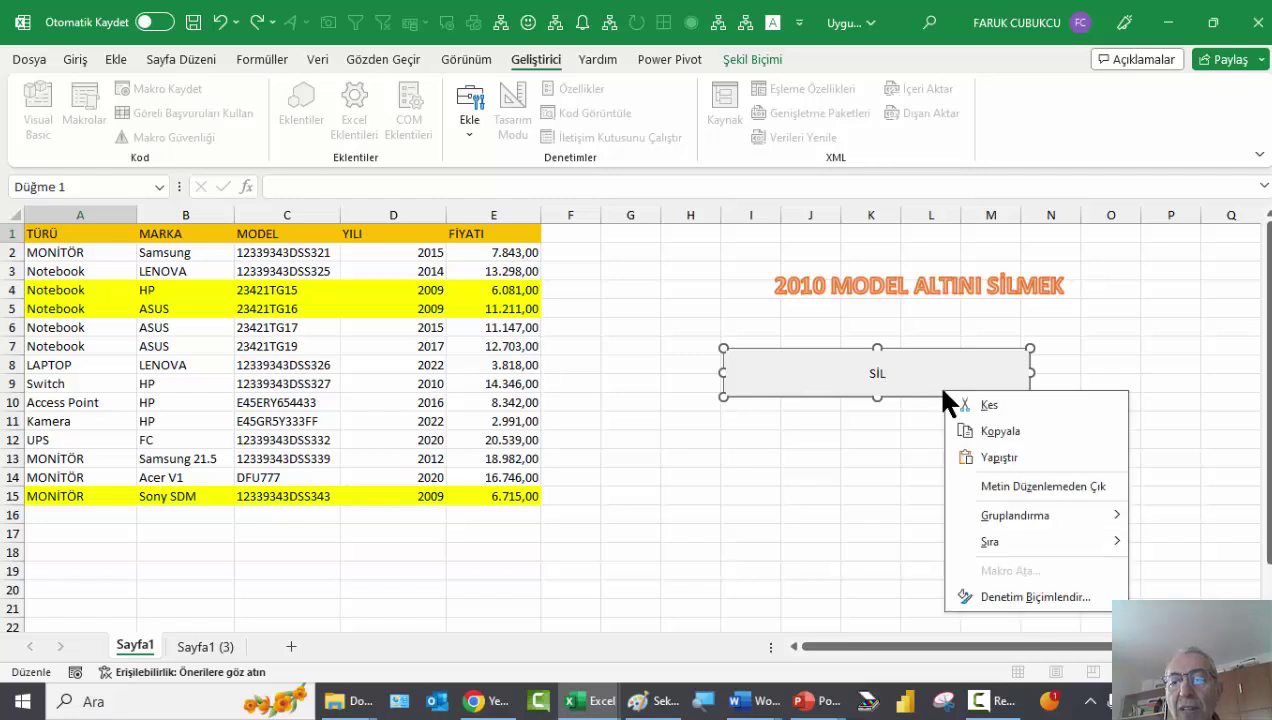
key("Escape")
right_click(941, 361)
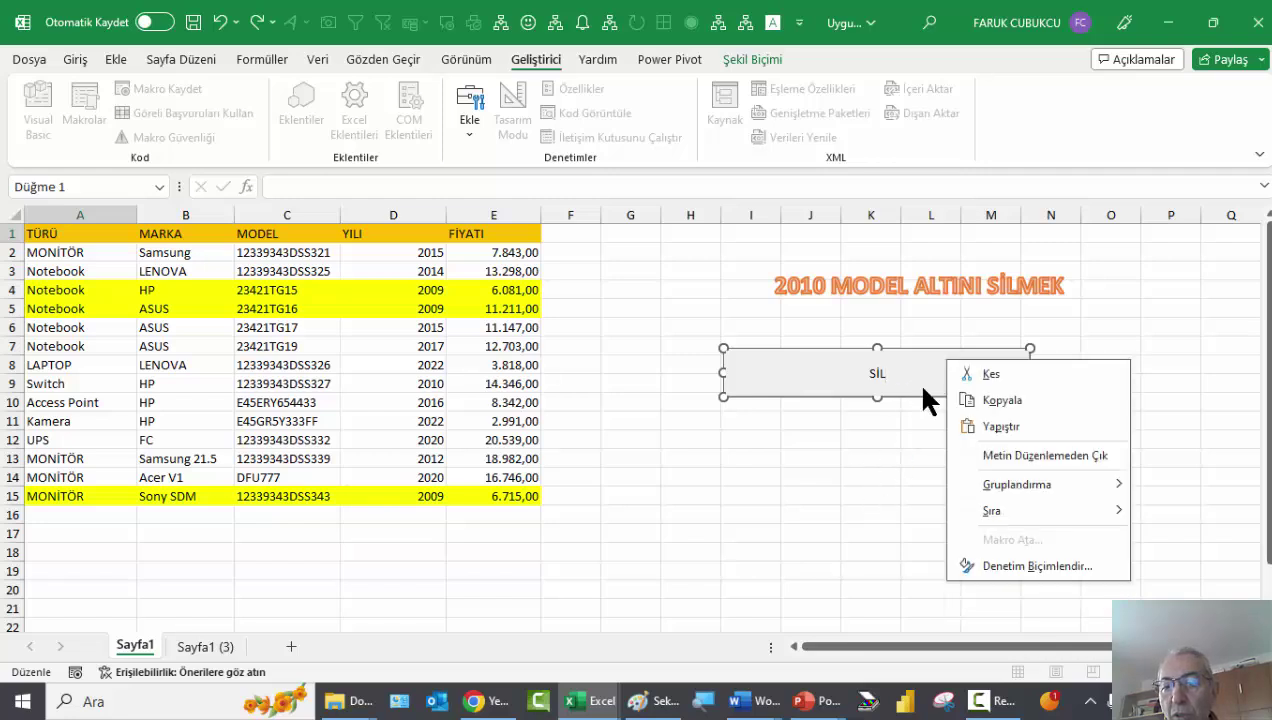
key("Escape")
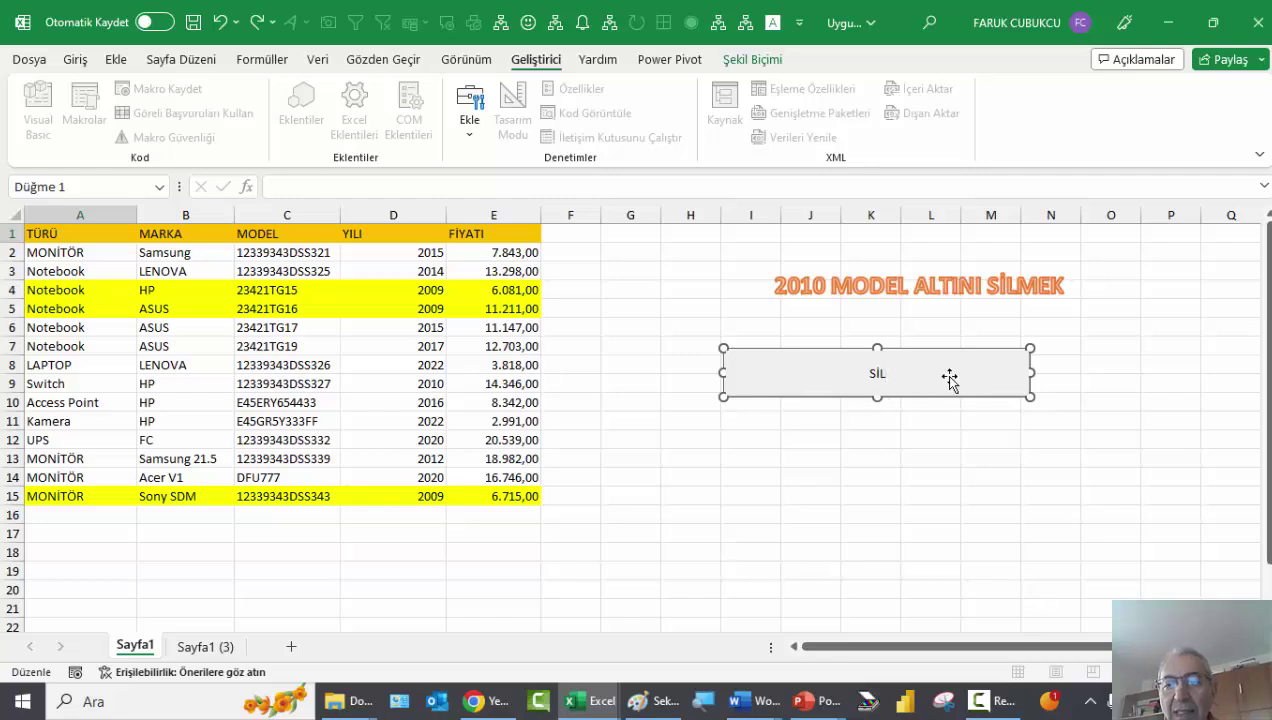
left_click(906, 455)
left_click(916, 392)
Step: Delete the SİL button and draw a new form button beside the table, assigned to the sil macro
key("Delete")
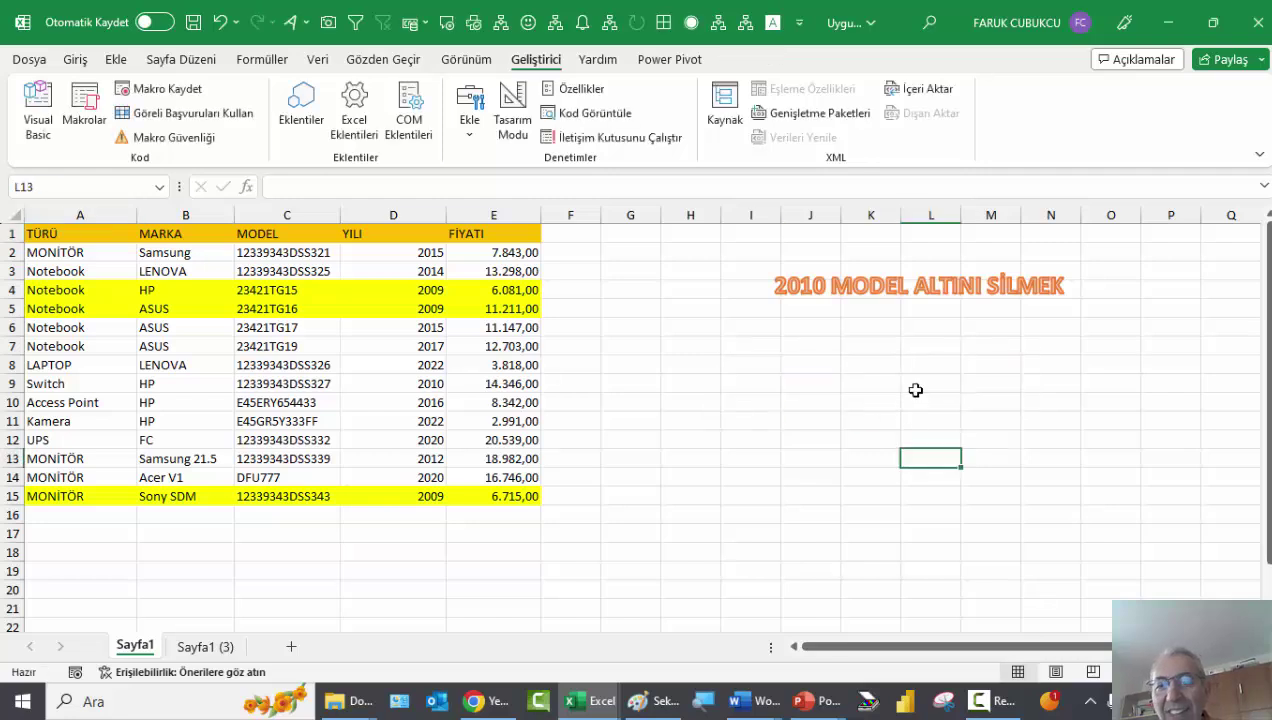
left_click(464, 126)
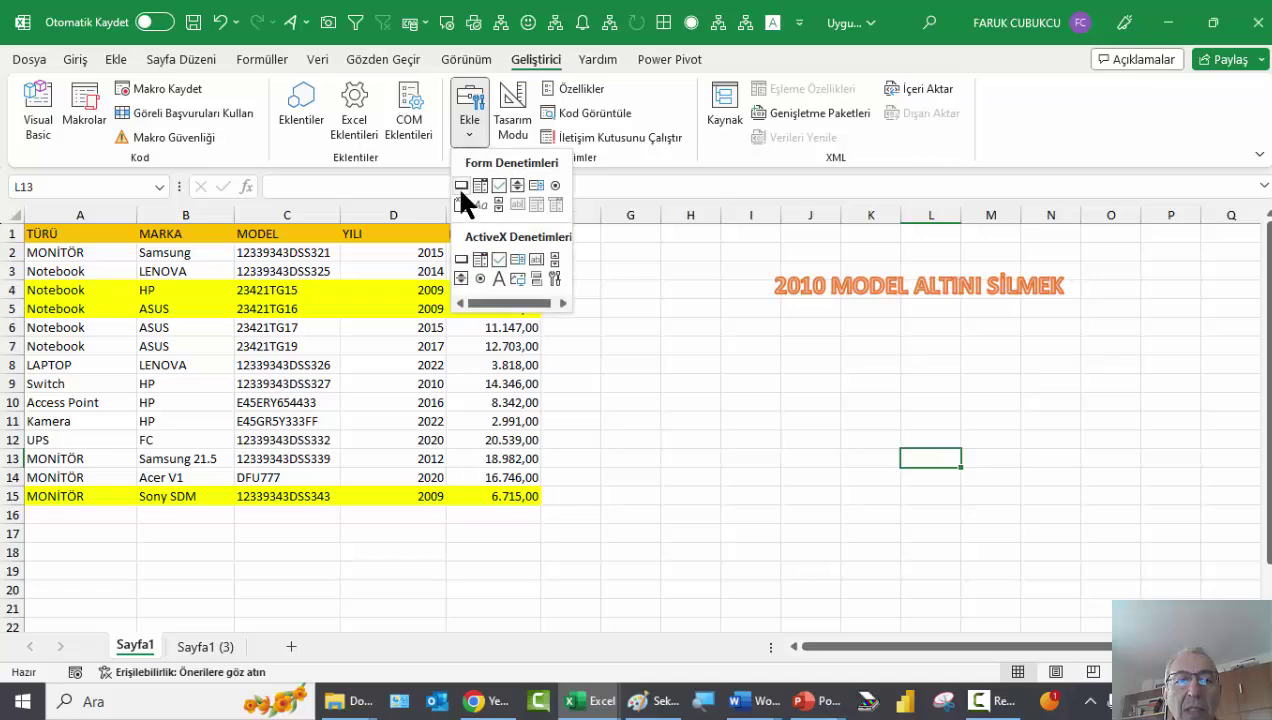
left_click(457, 188)
left_click_drag(800, 390, 1092, 422)
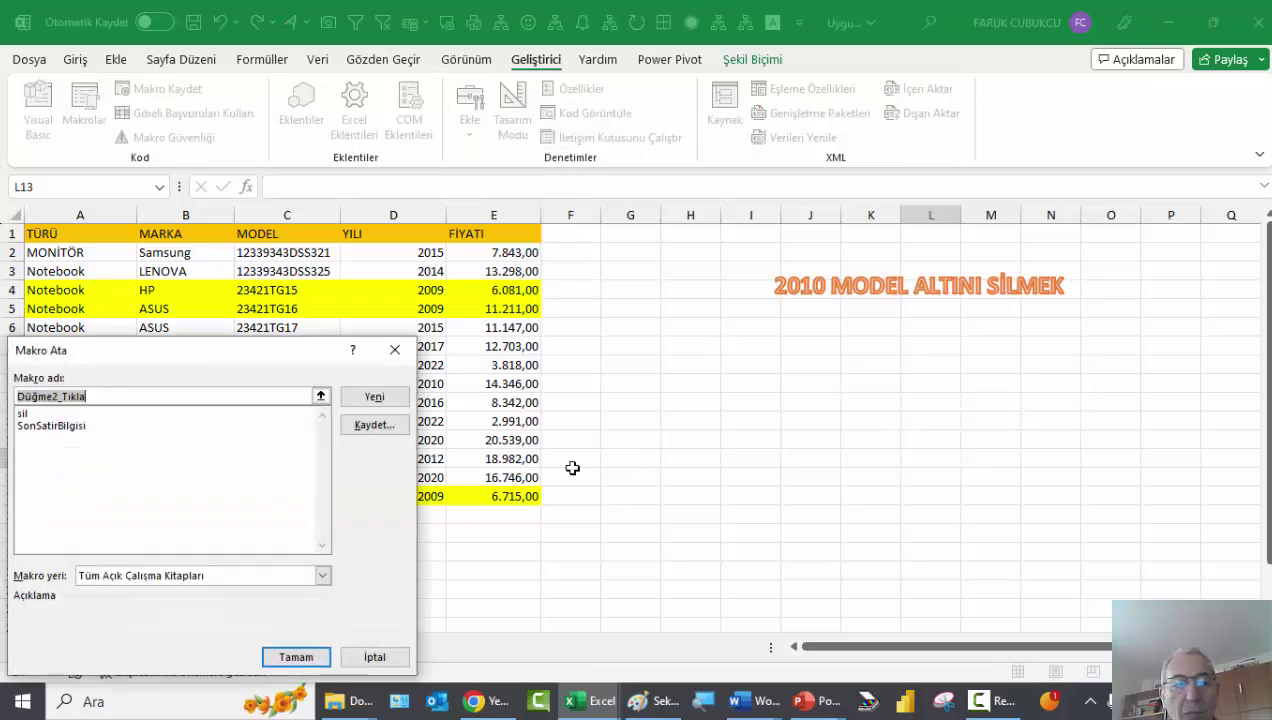
left_click(24, 413)
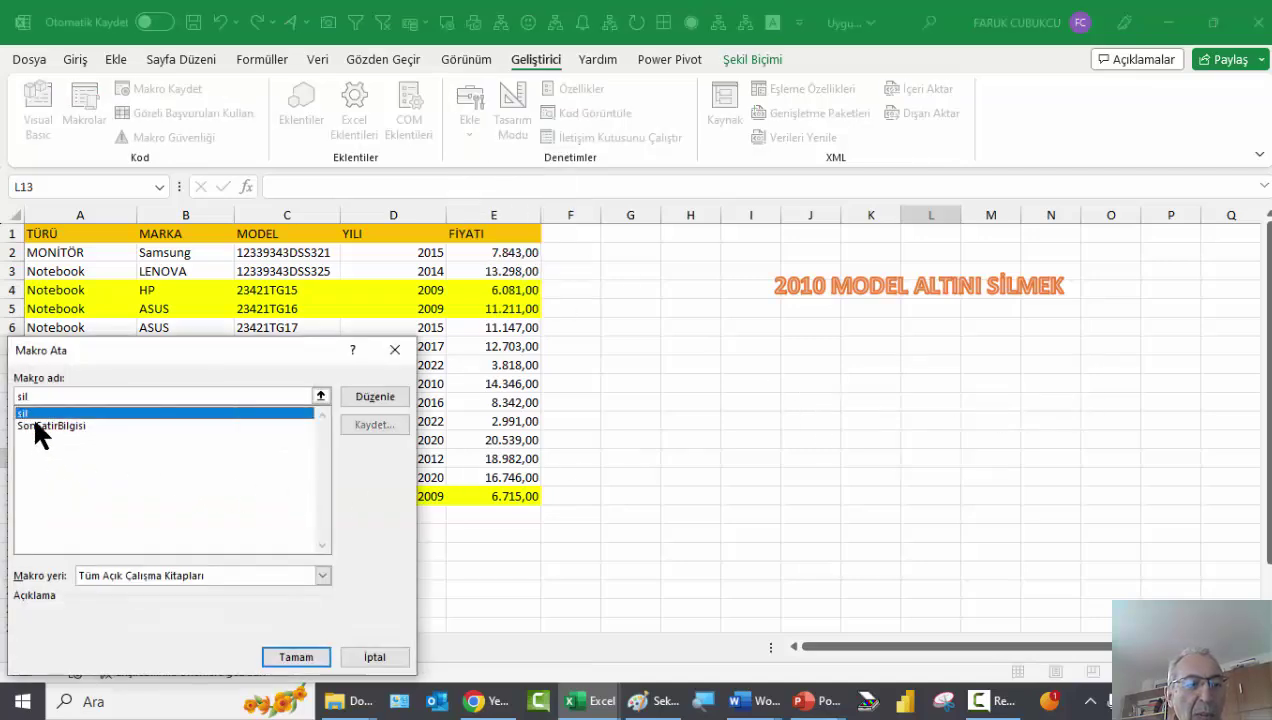
left_click(296, 658)
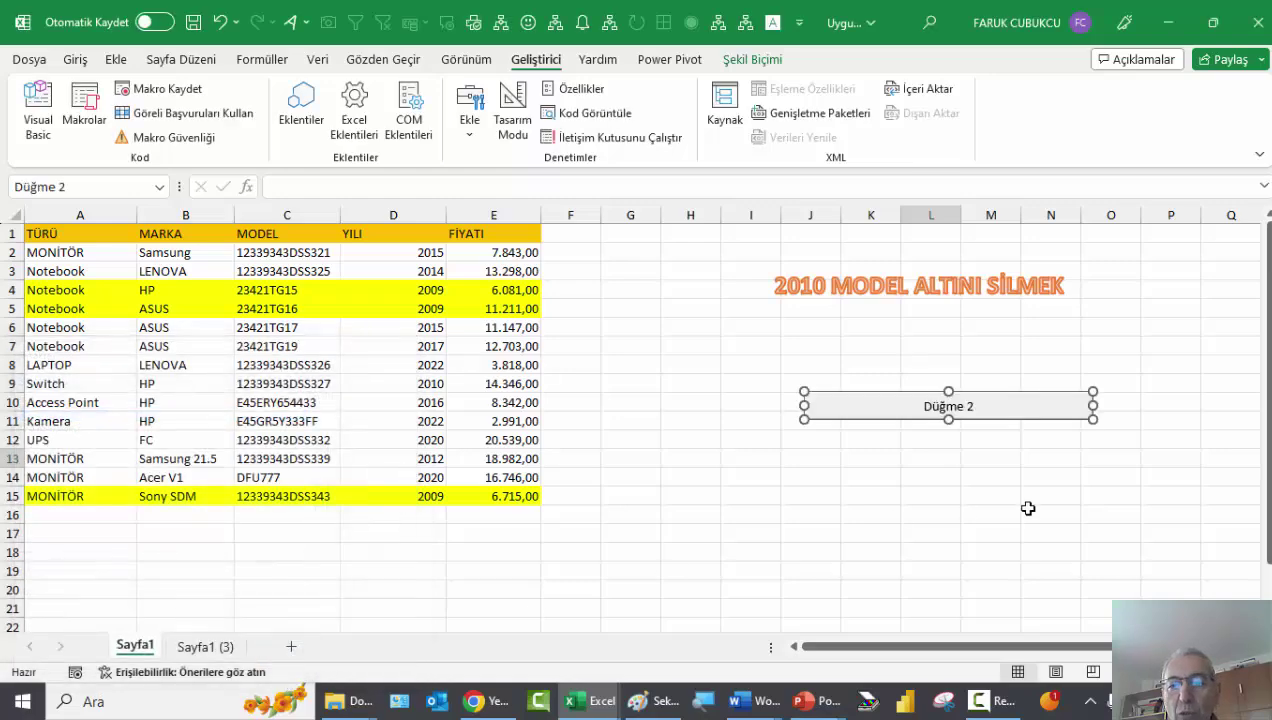
Step: Replace the button's 'Düğme' caption text with 'sil'
left_click(923, 405)
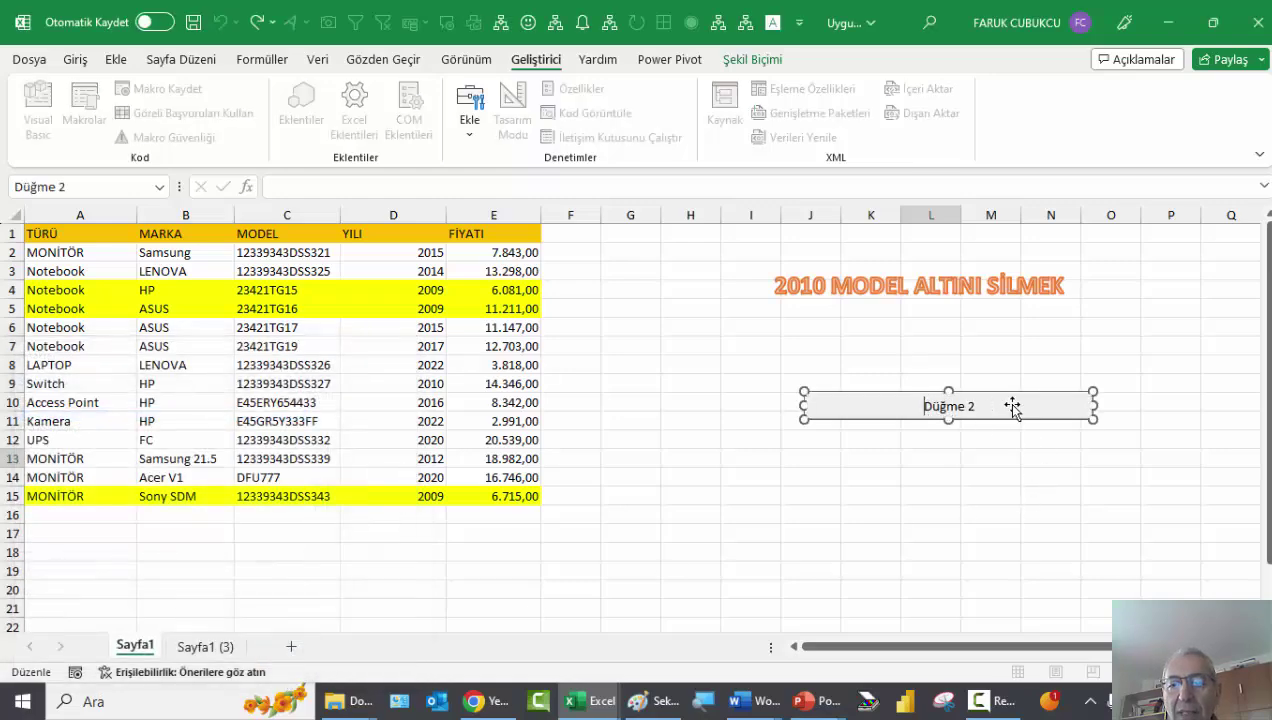
key("ctrl+shift+Right")
type("sil")
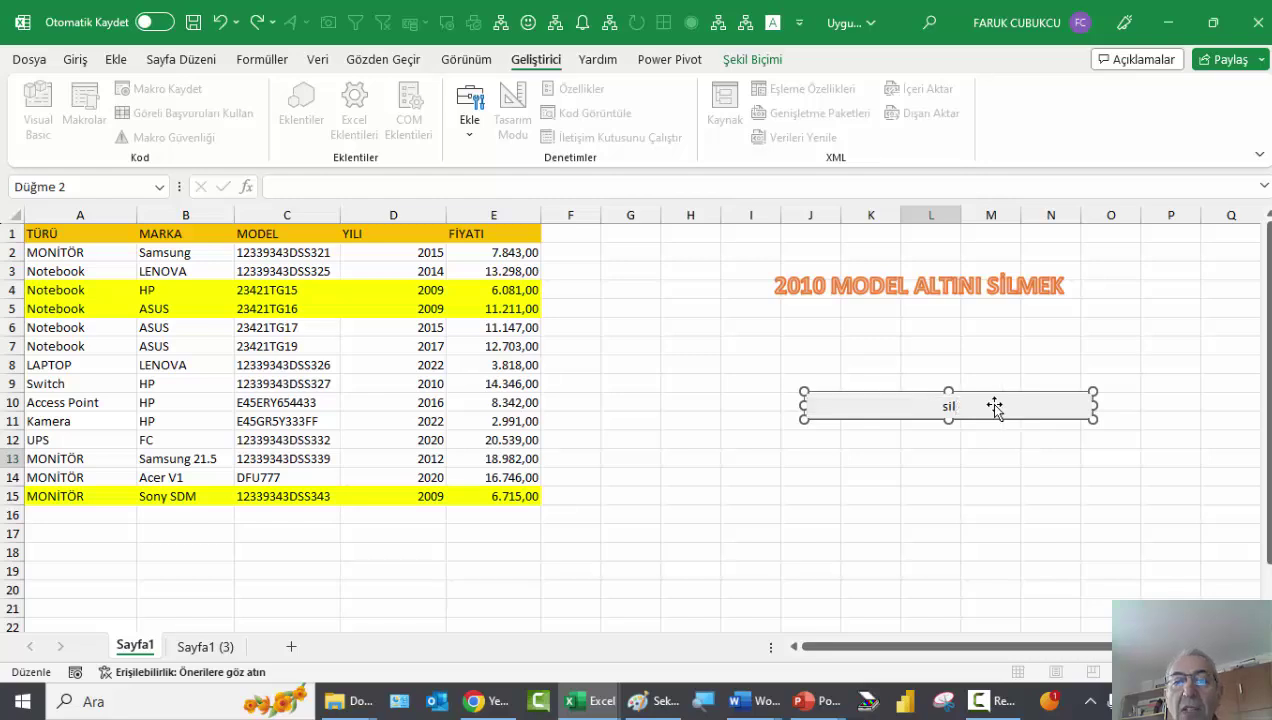
left_click(614, 362)
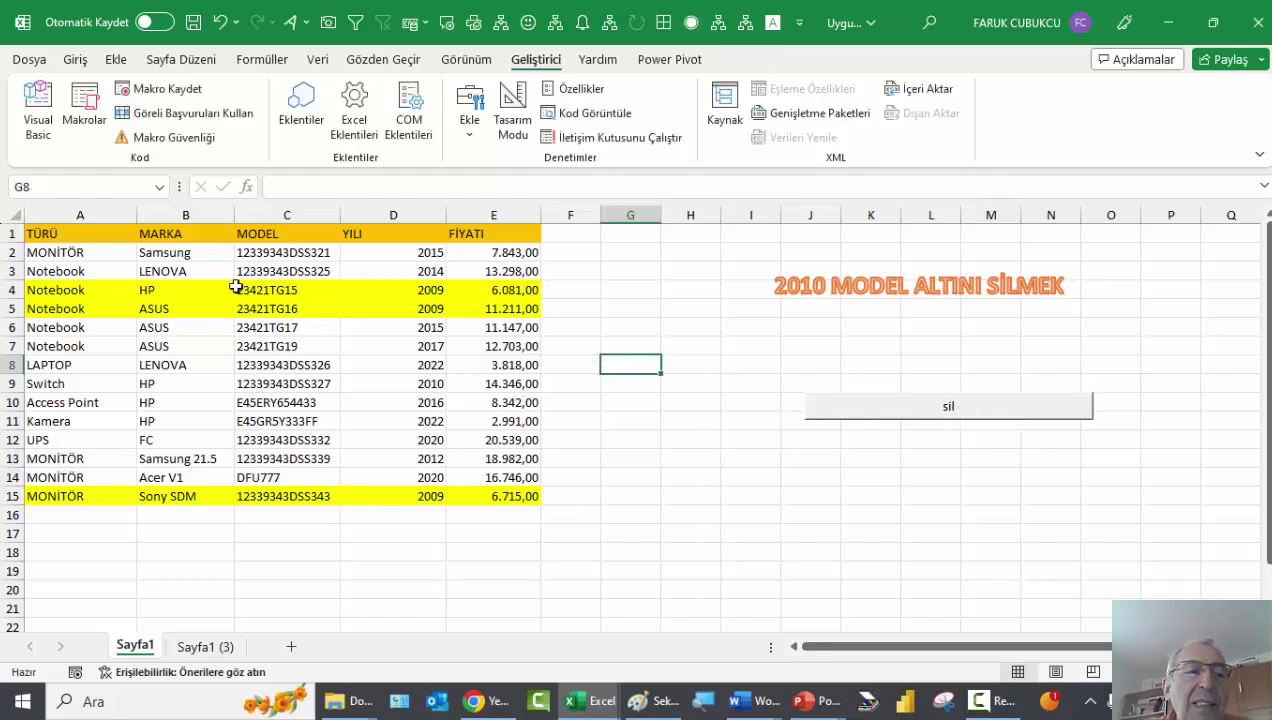
left_click_drag(100, 233, 511, 330)
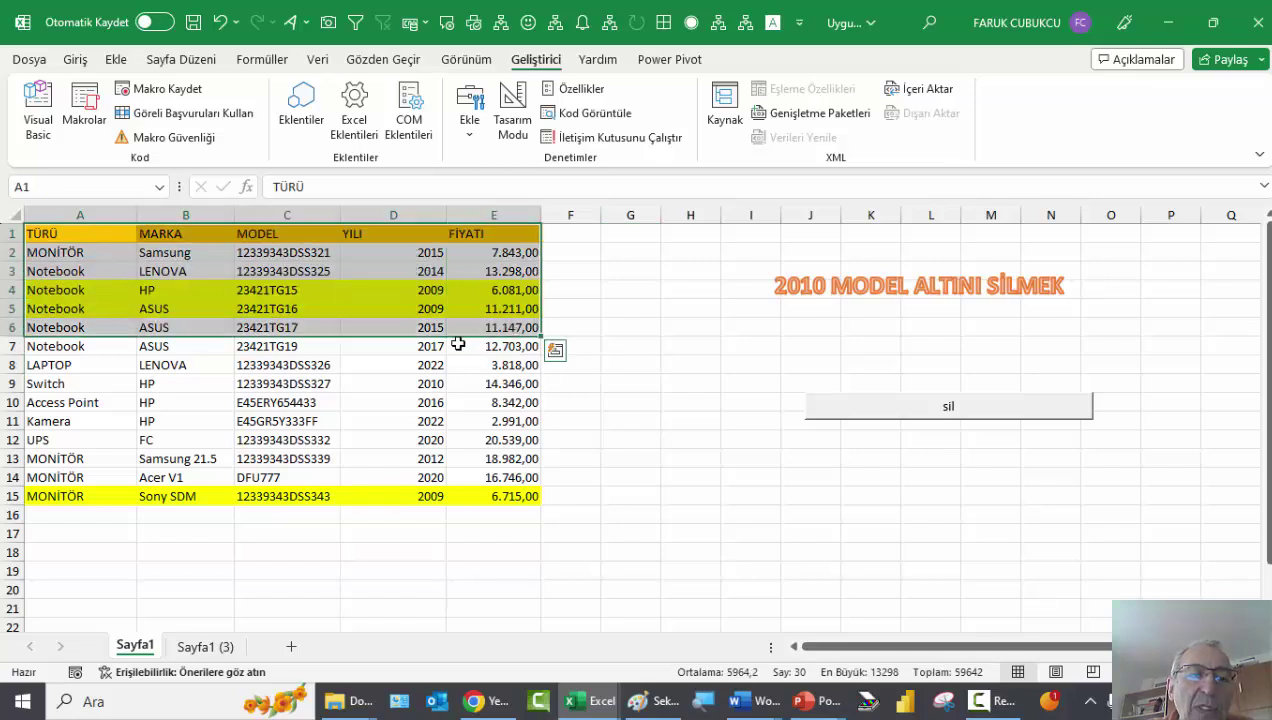
left_click_drag(422, 234, 413, 364)
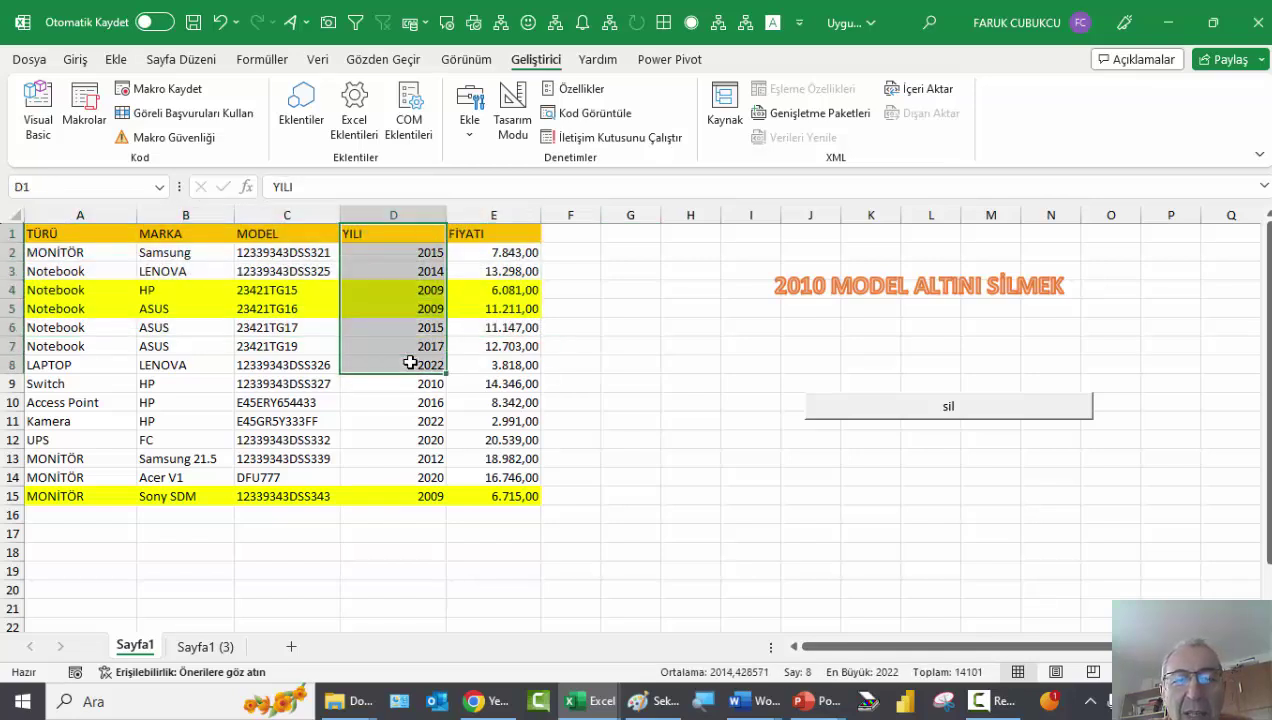
left_click(418, 328)
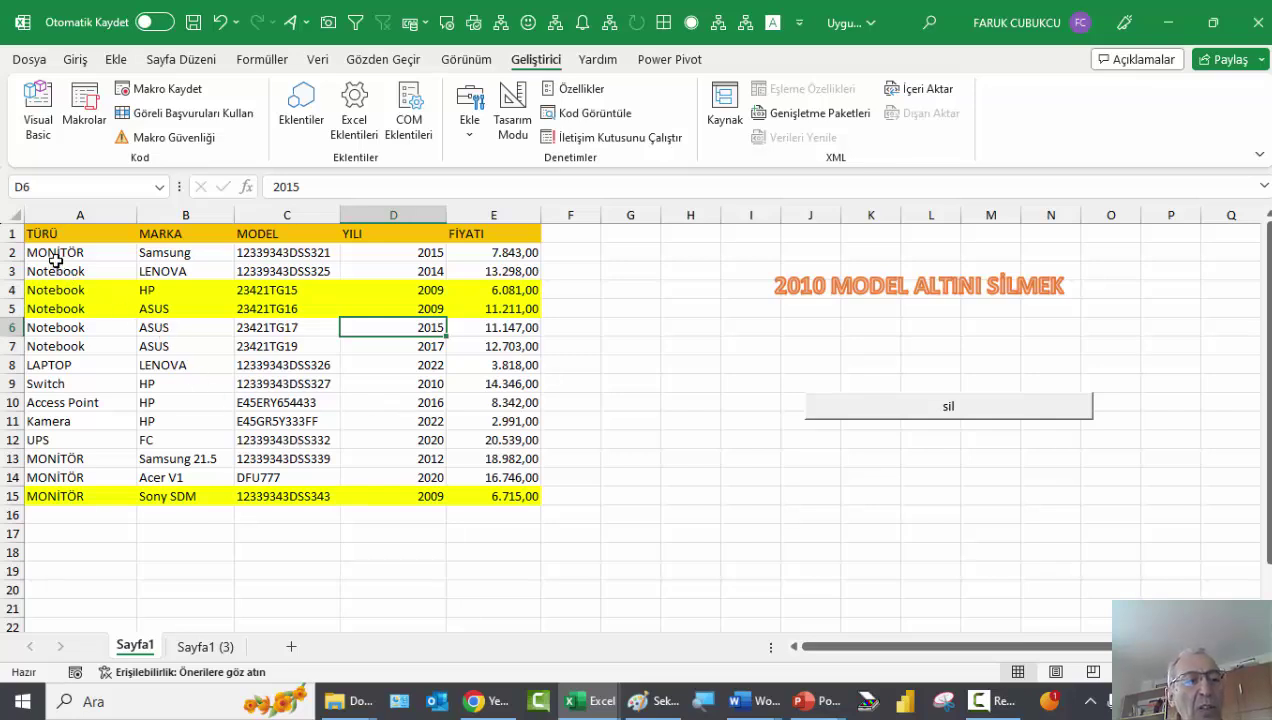
left_click_drag(63, 255, 83, 494)
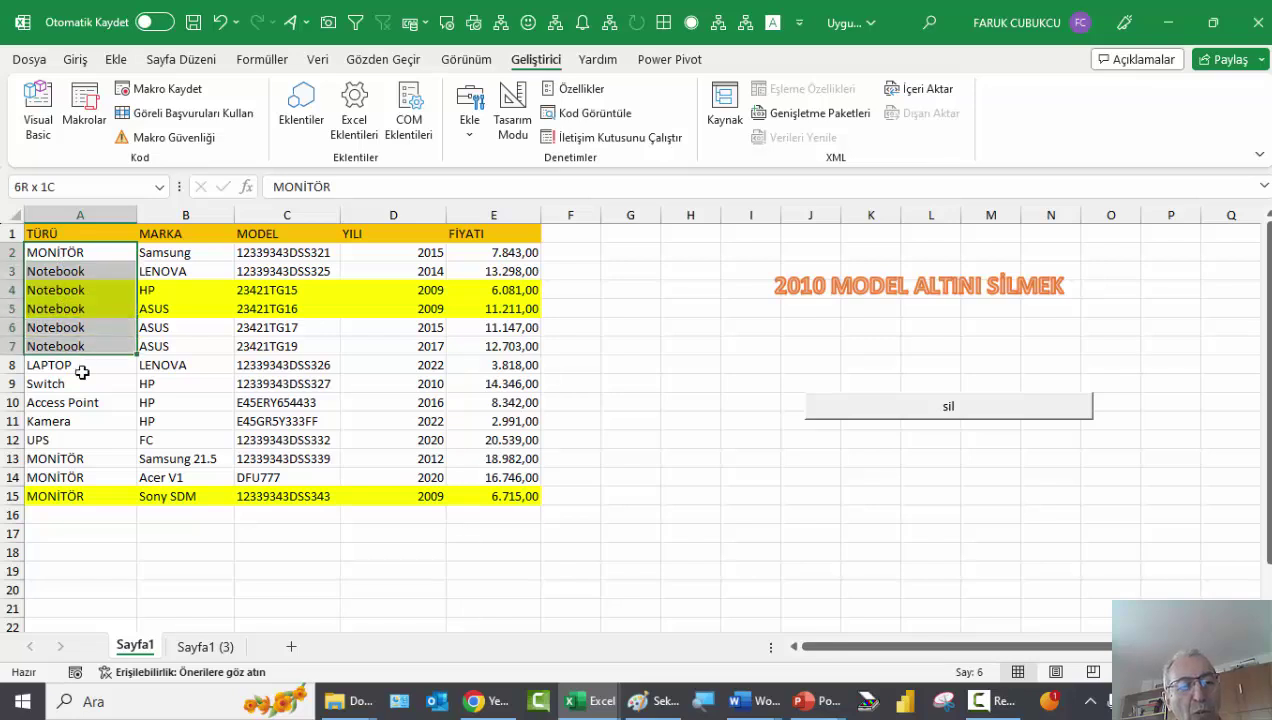
left_click(70, 514)
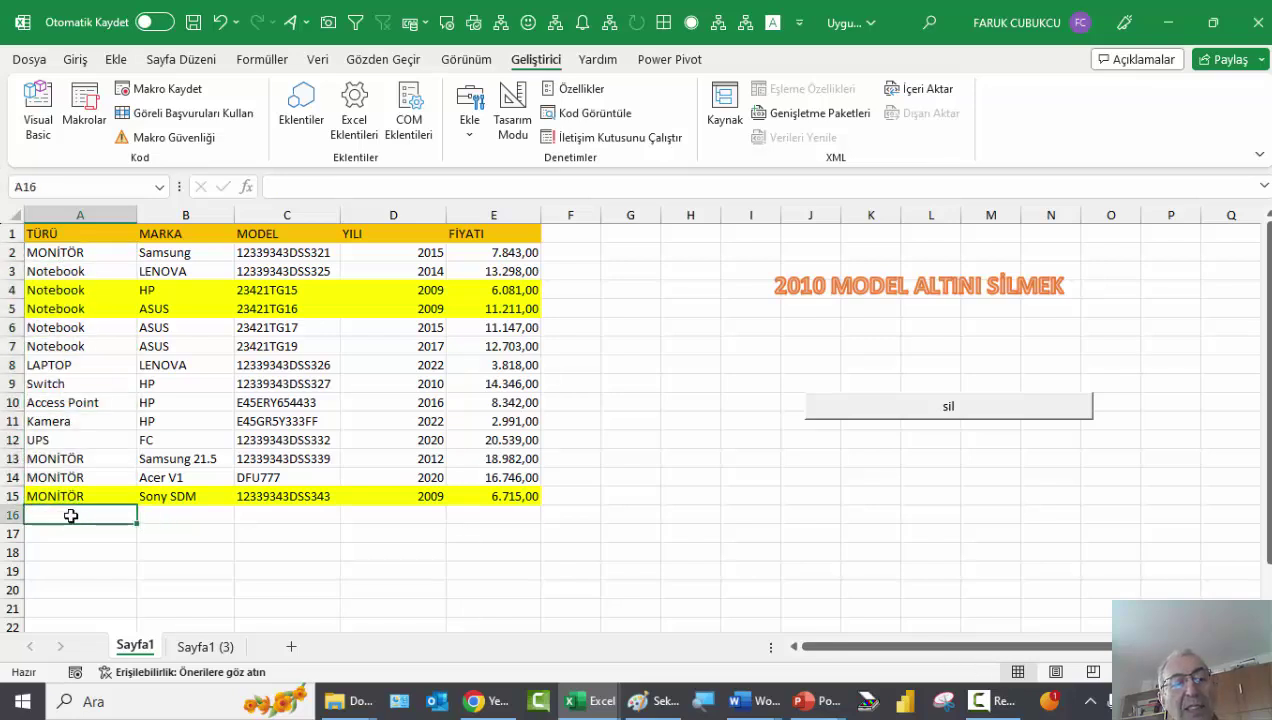
left_click(66, 498)
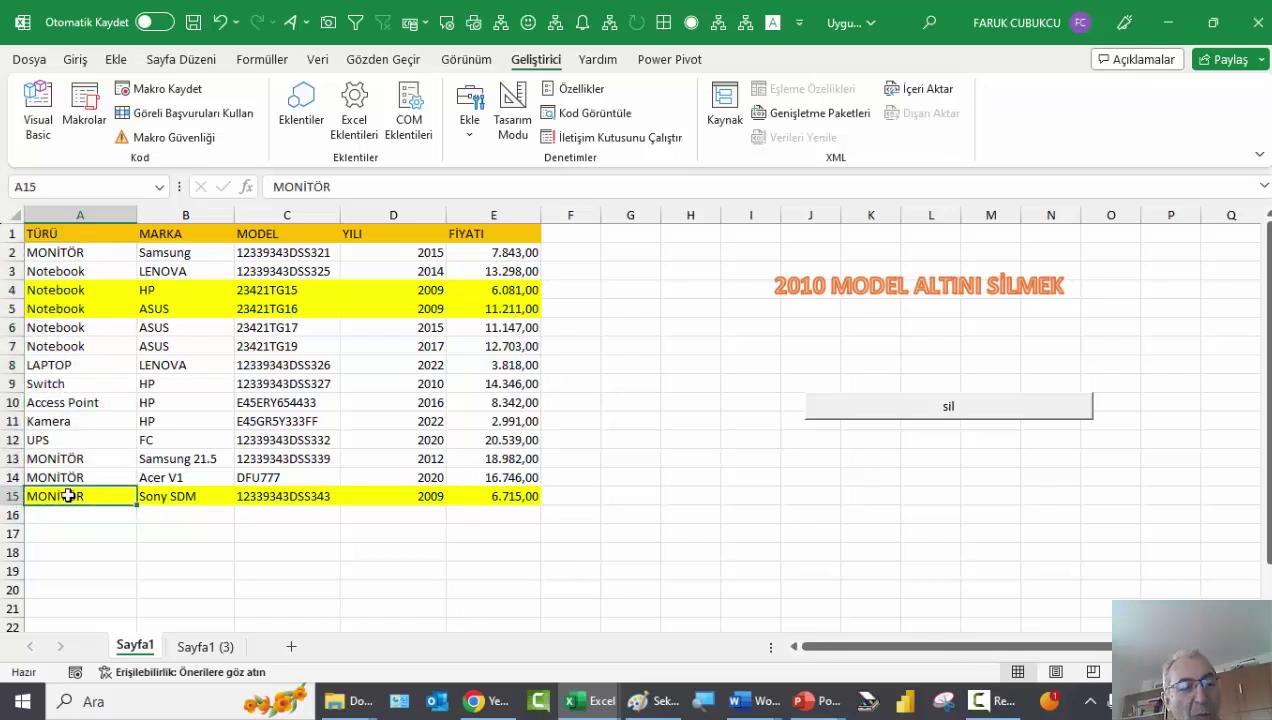
left_click_drag(117, 255, 100, 496)
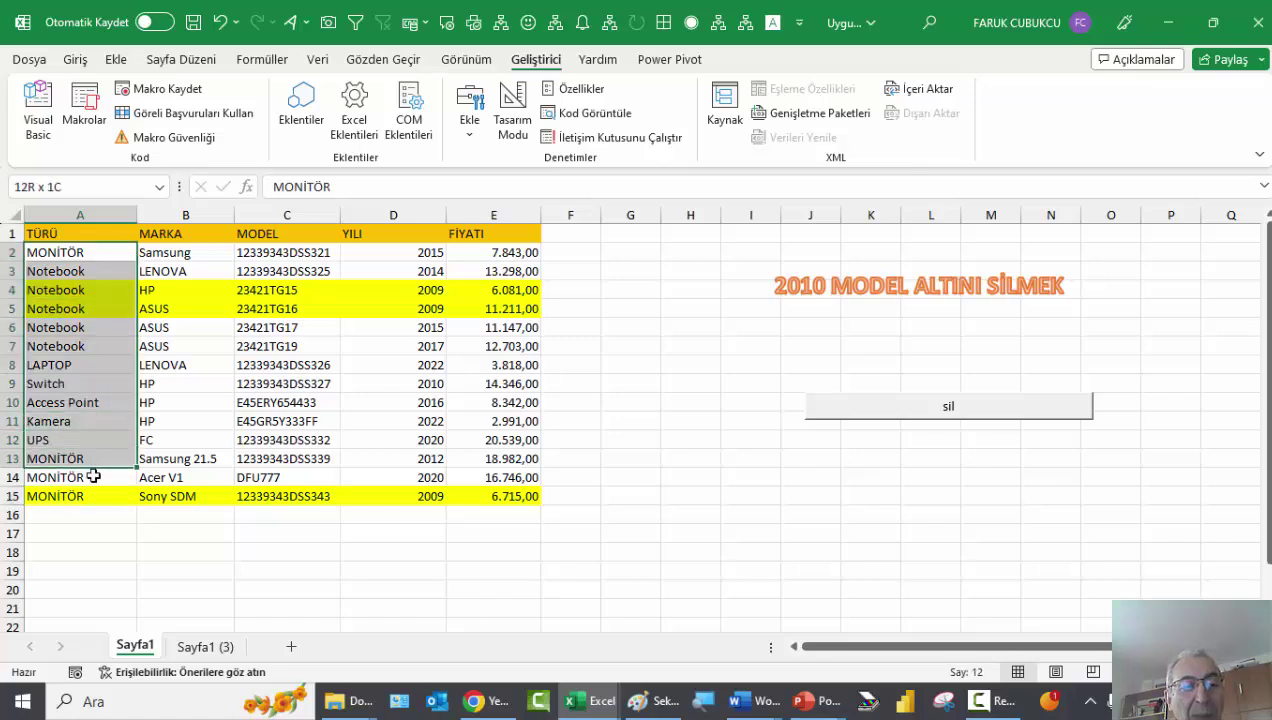
left_click_drag(115, 257, 96, 499)
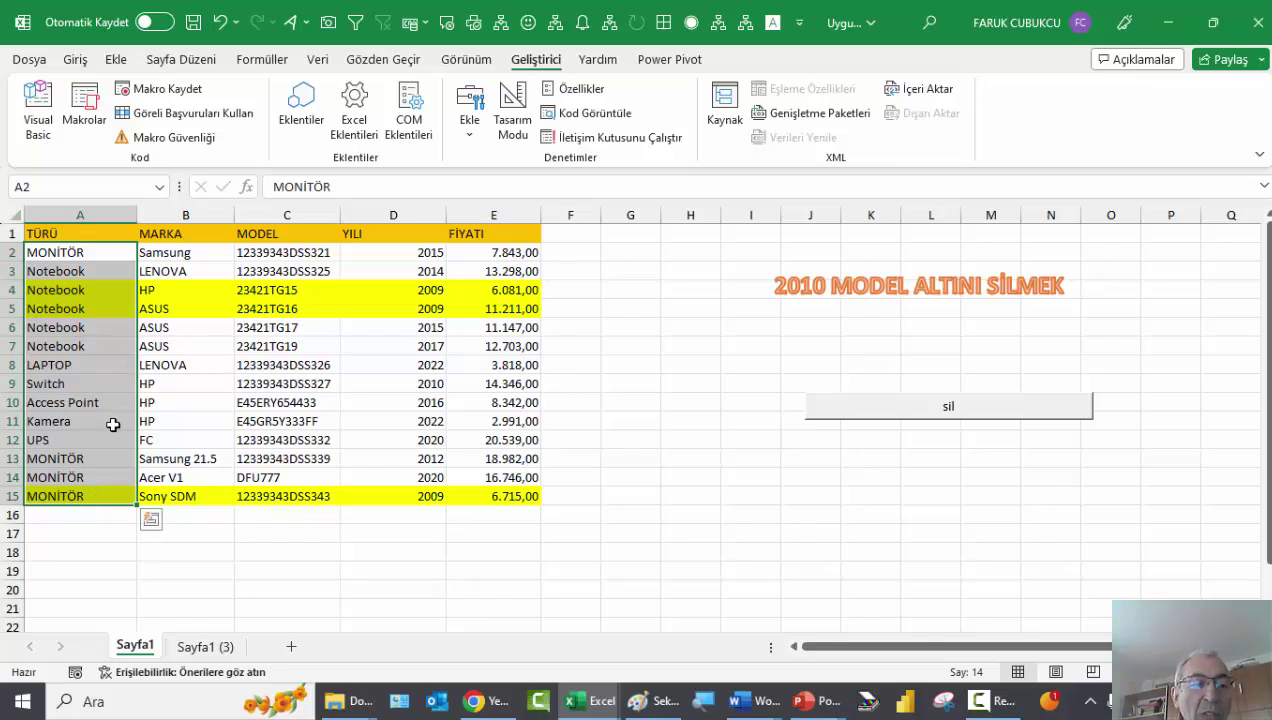
left_click(105, 250)
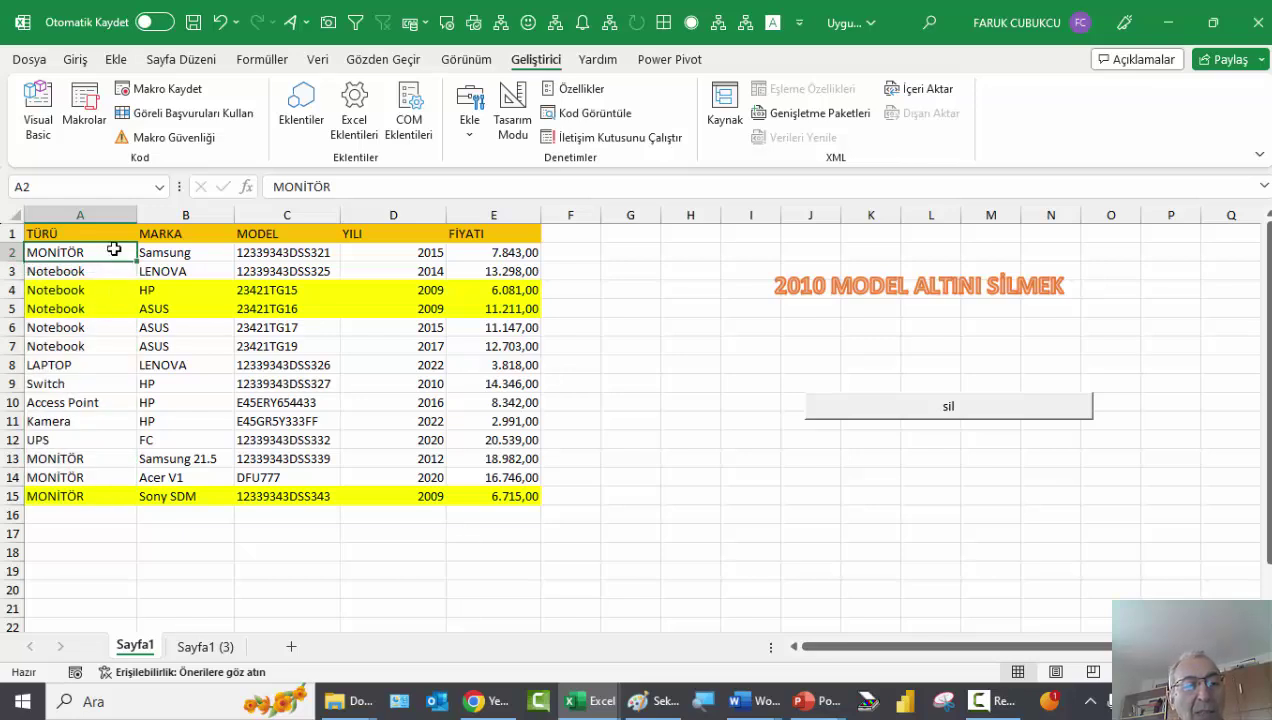
left_click_drag(111, 252, 100, 497)
left_click(100, 497)
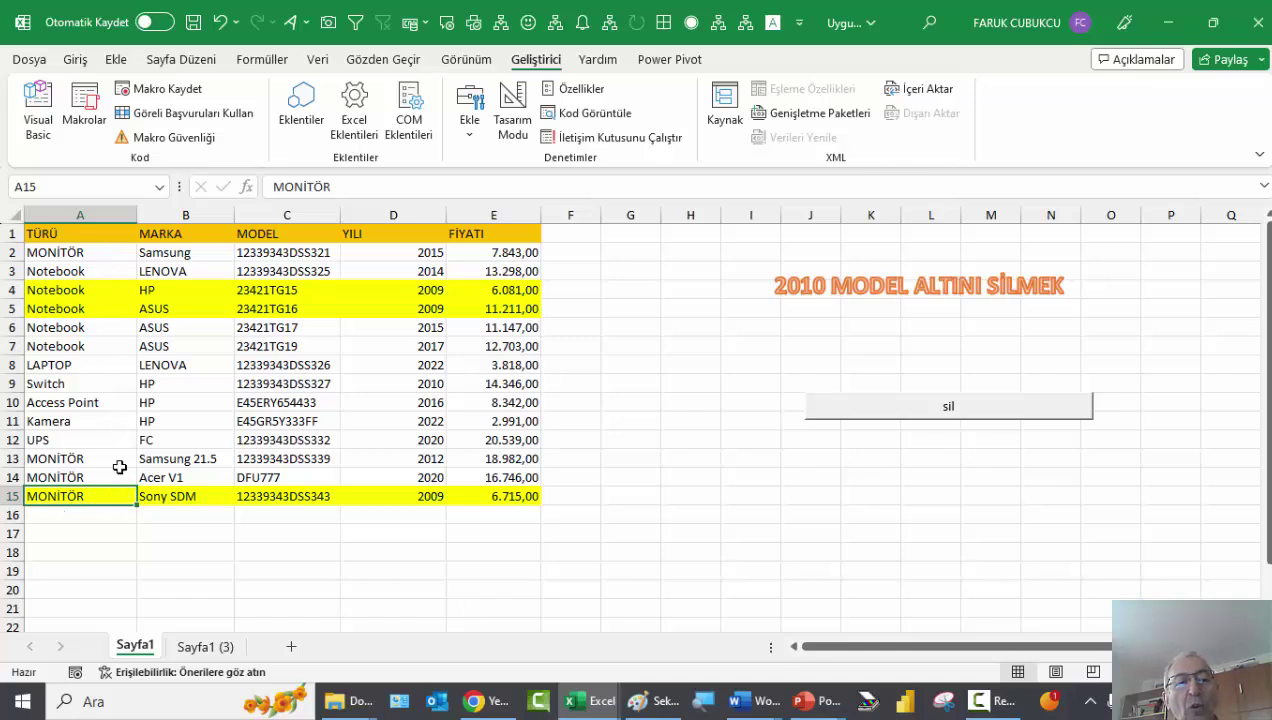
left_click(432, 292)
left_click_drag(432, 292, 430, 309)
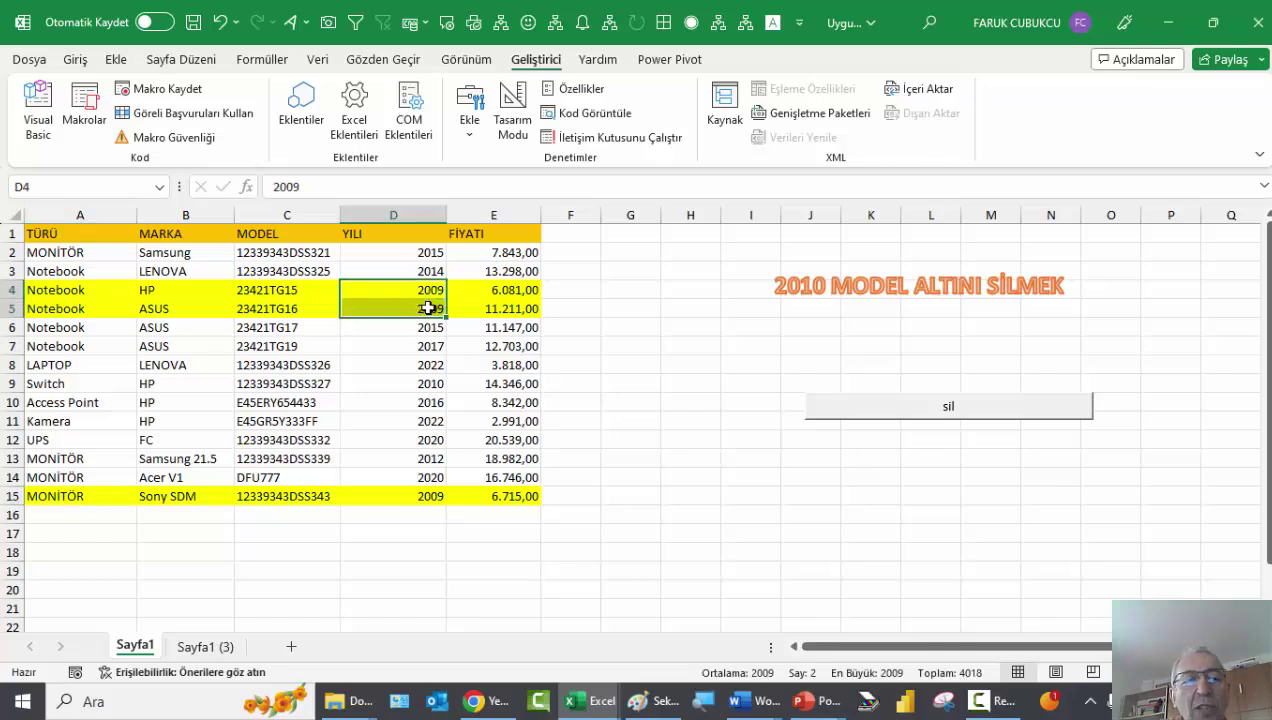
left_click(188, 300)
left_click(196, 311)
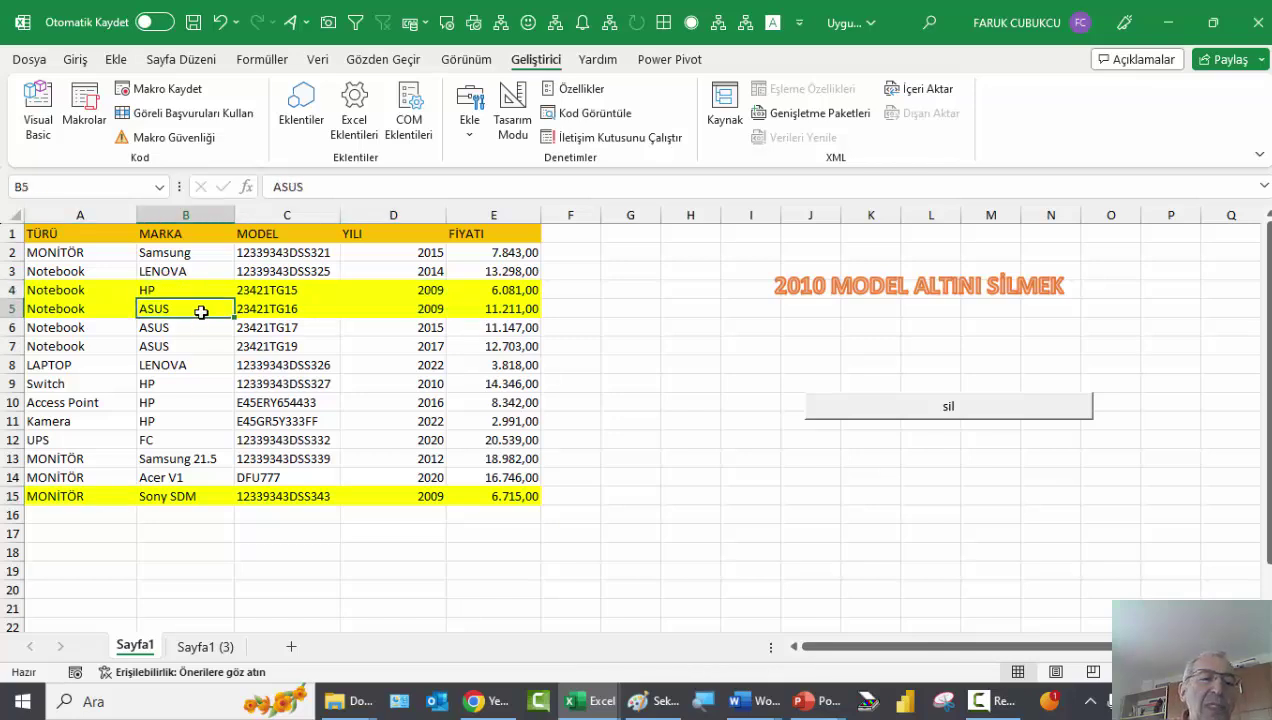
left_click(519, 290)
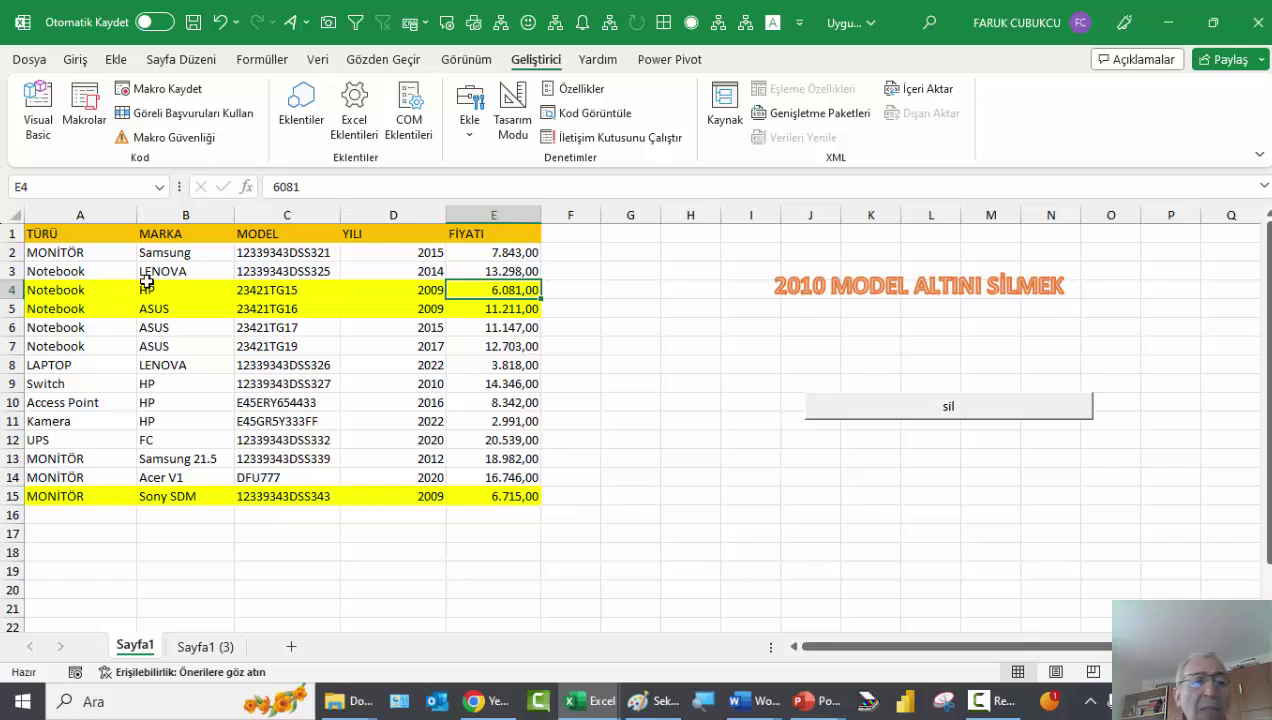
left_click(97, 495)
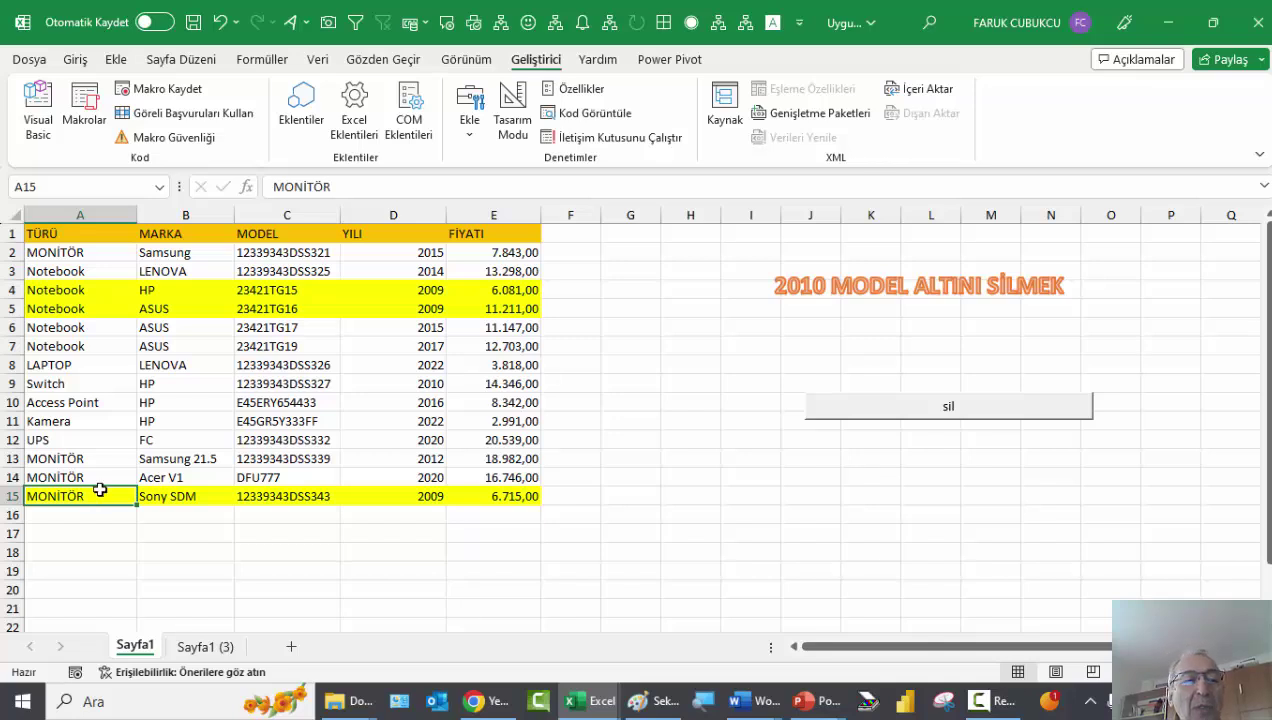
left_click(80, 233)
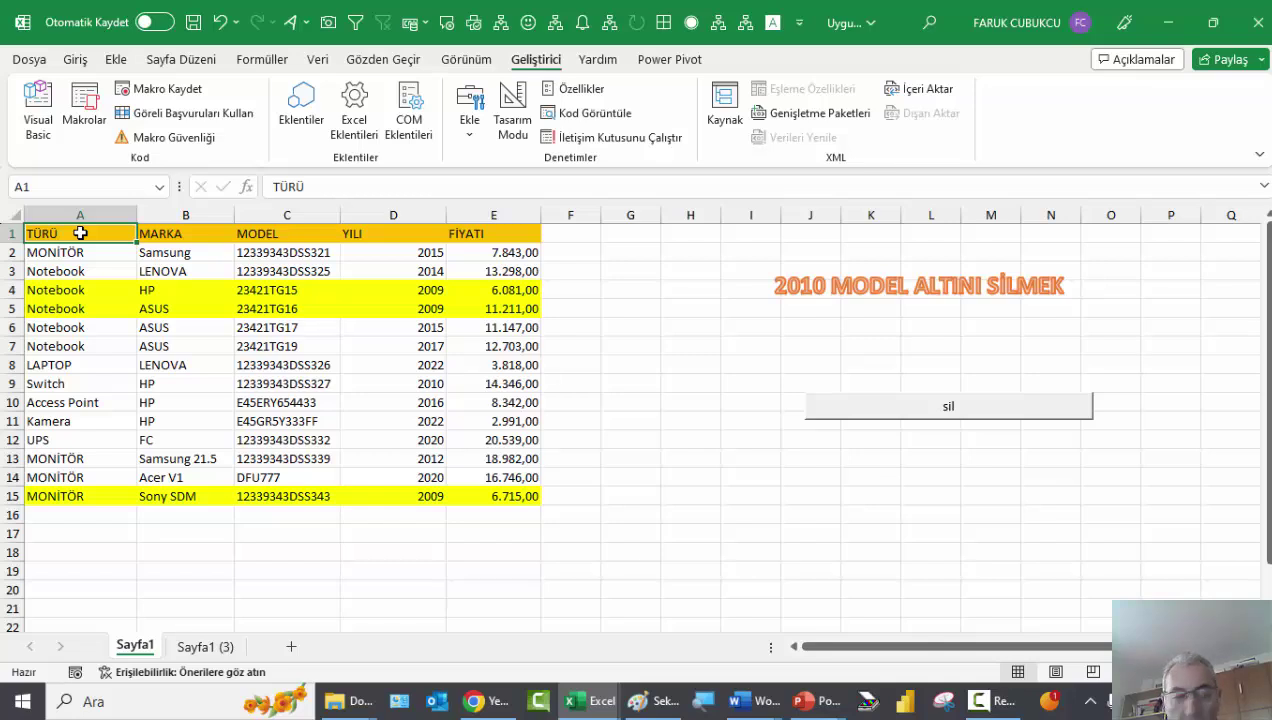
key("ctrl+Down")
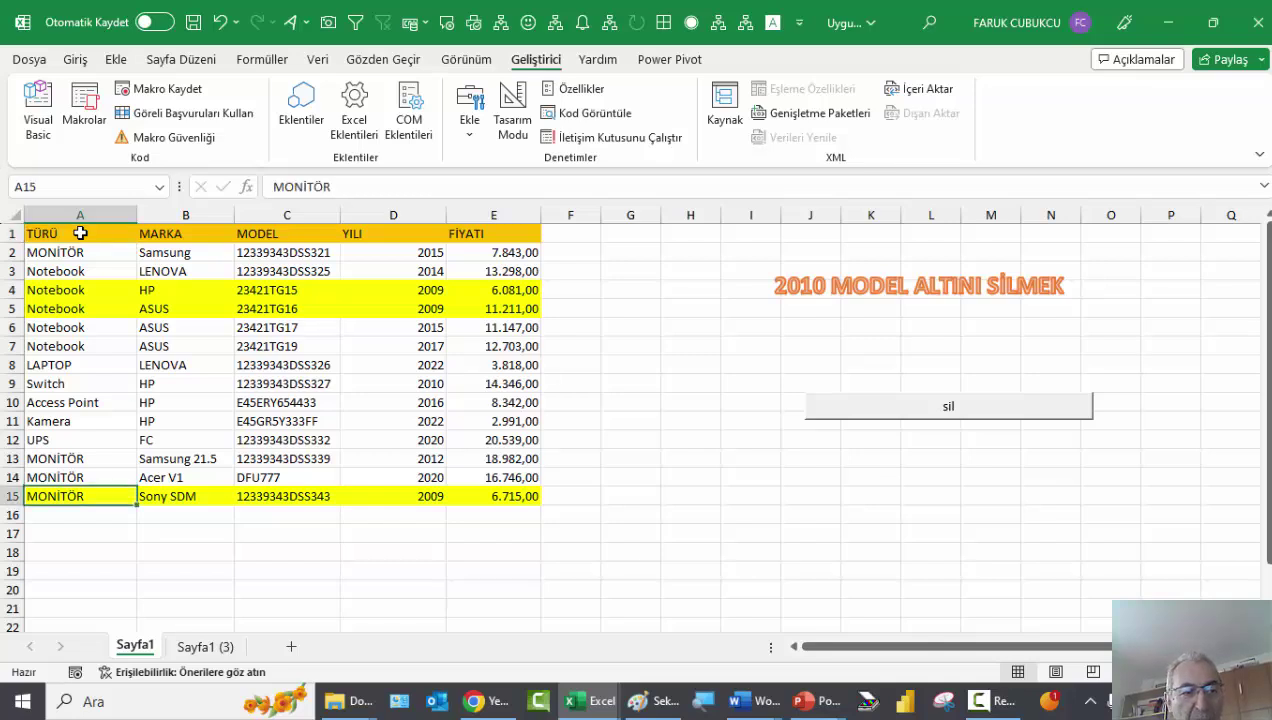
left_click(80, 233)
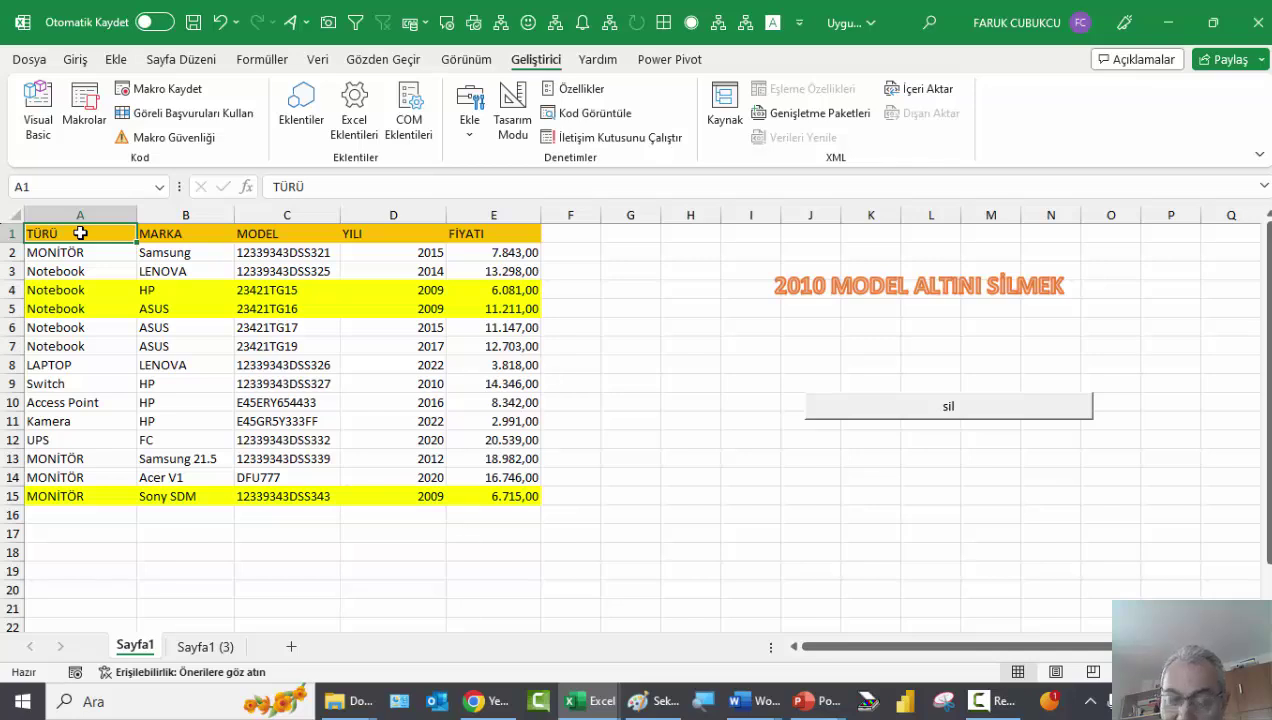
key("Right")
key("Down")
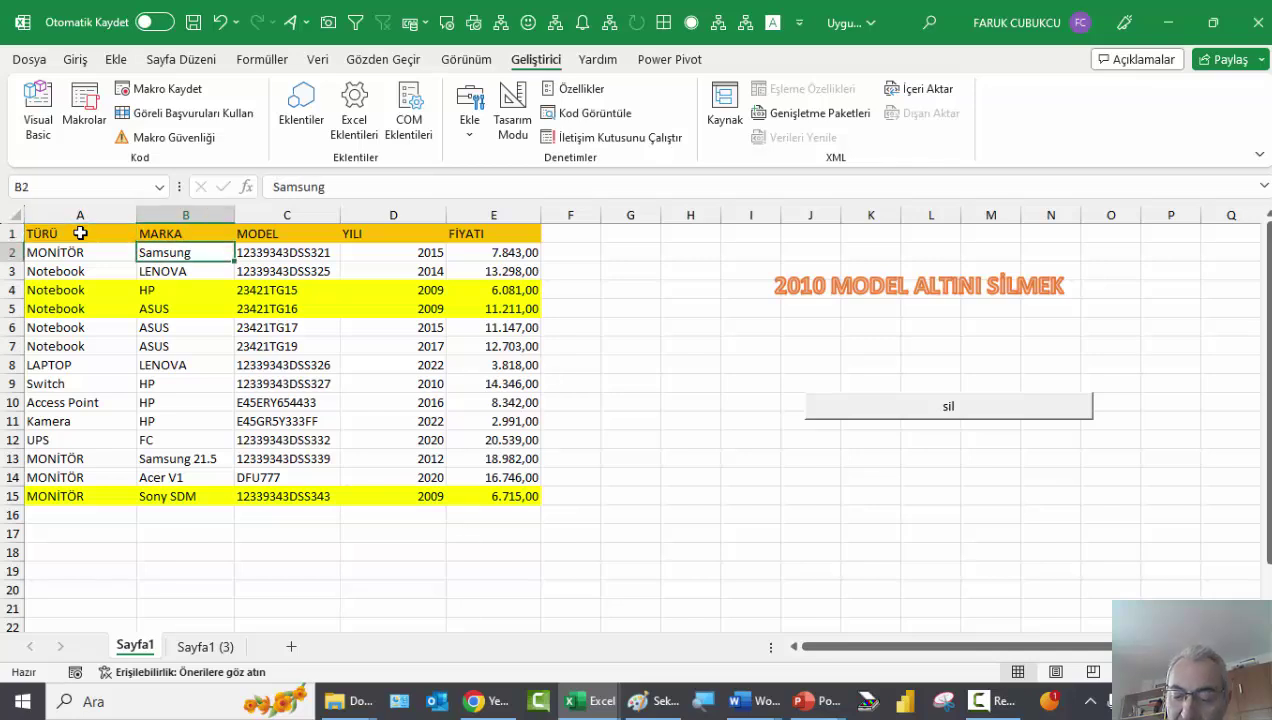
left_click(80, 233)
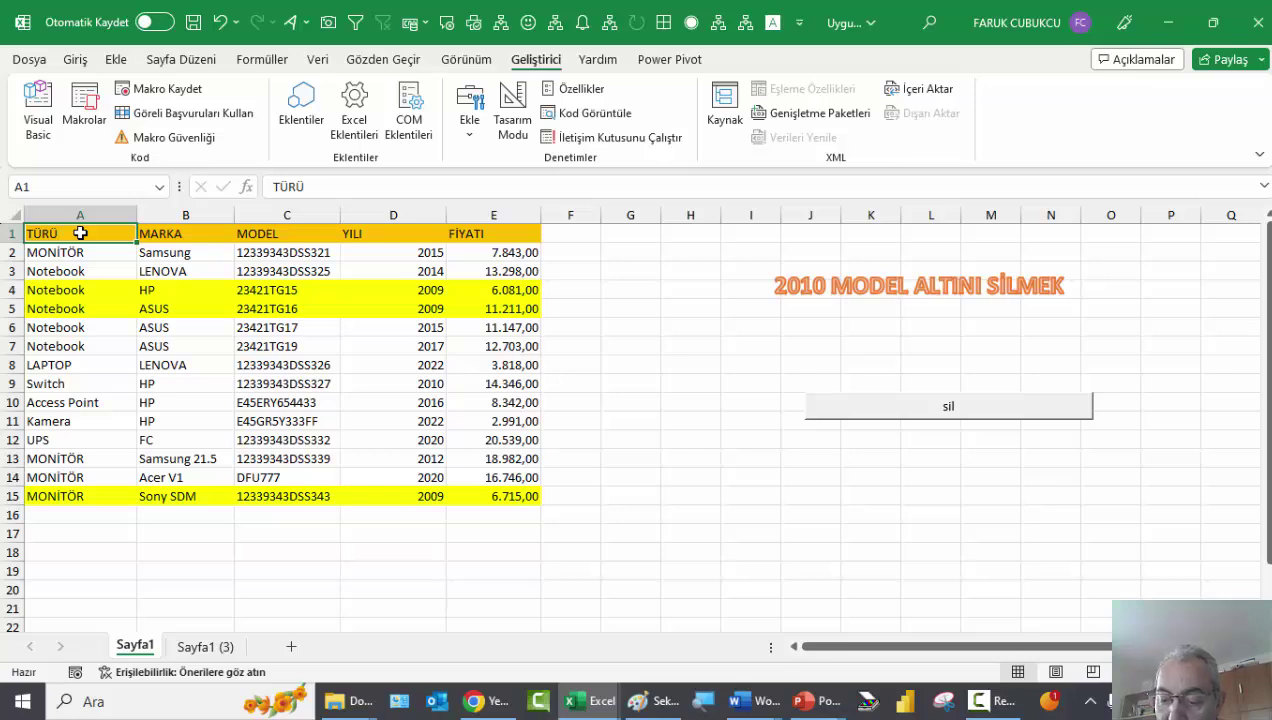
key("ctrl+Down")
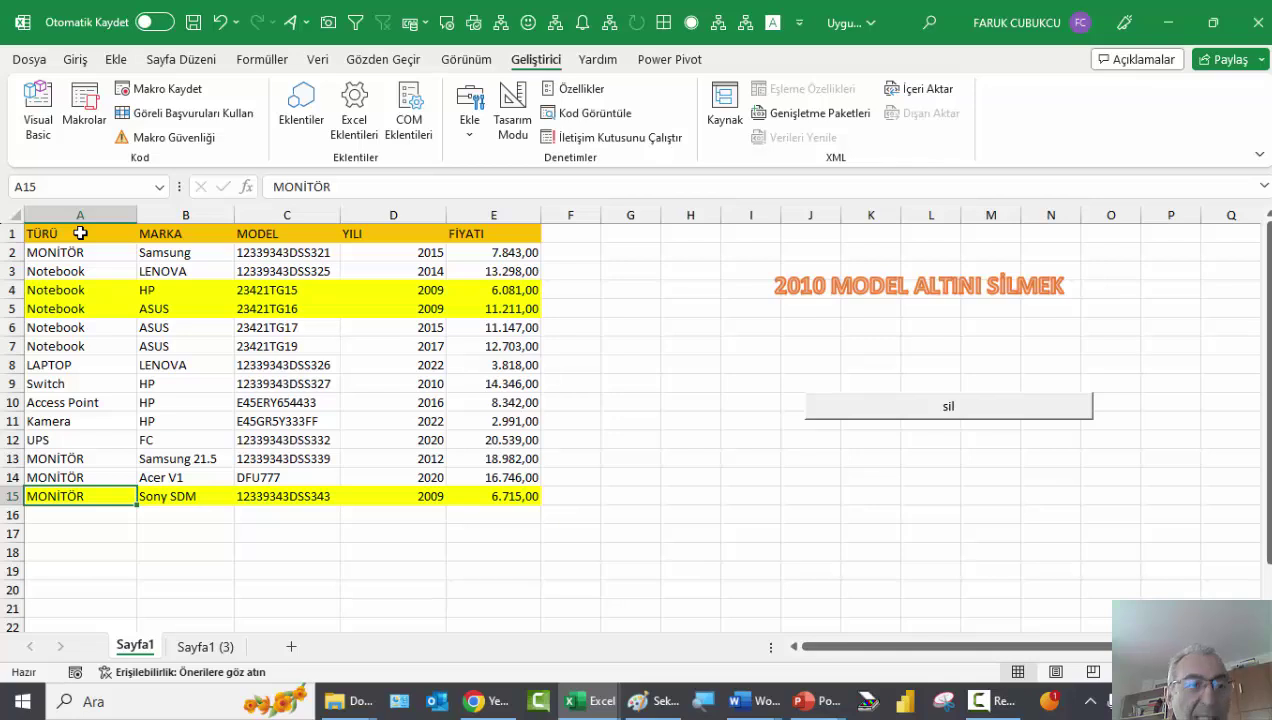
left_click(80, 233)
key("End")
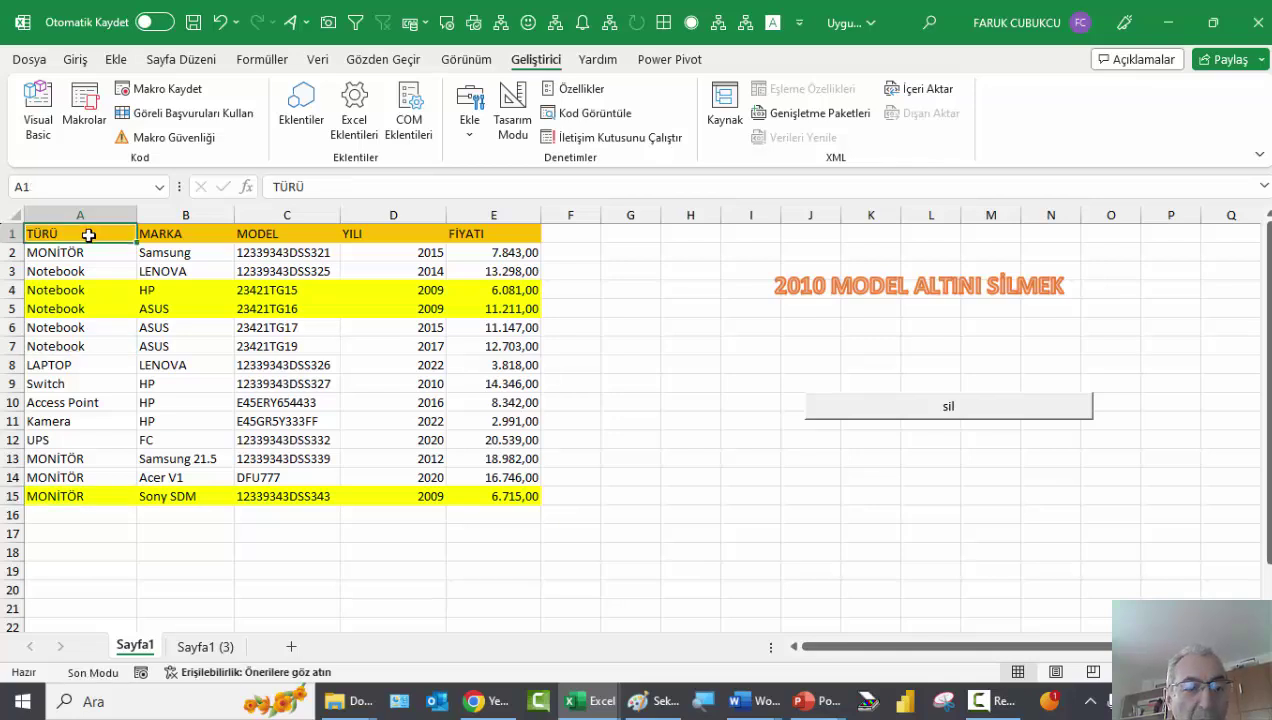
key("Down")
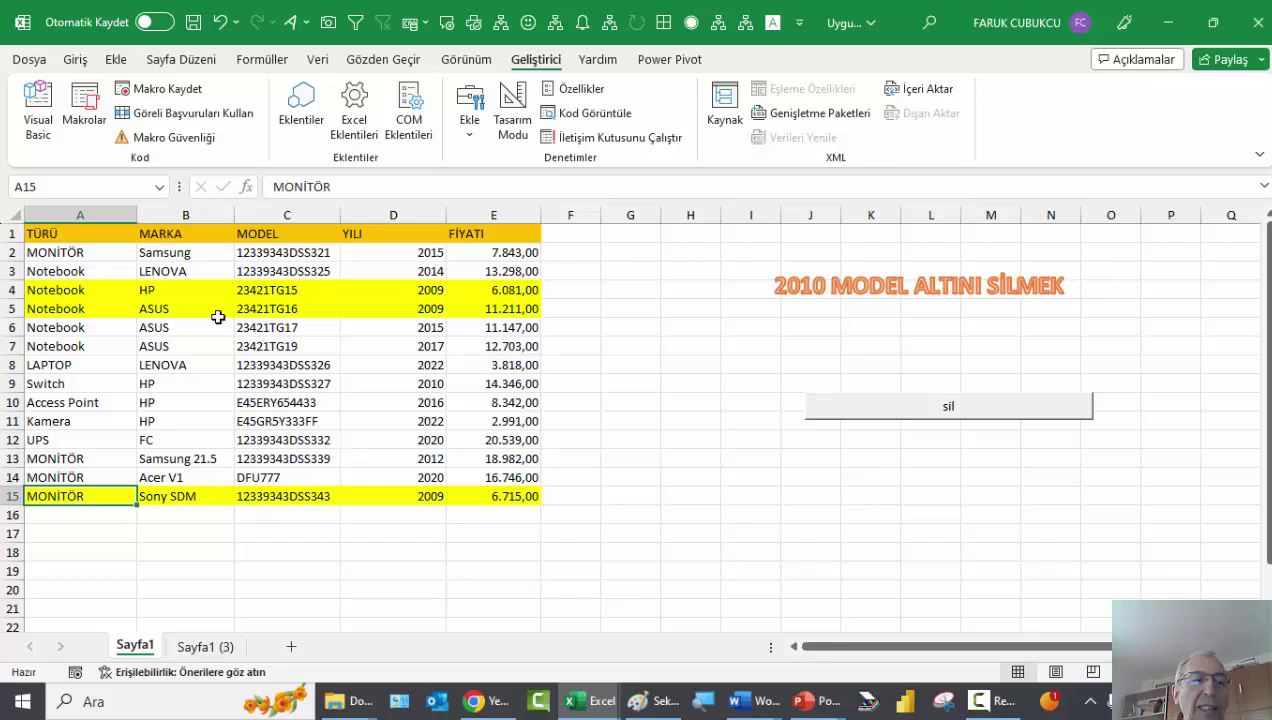
left_click(99, 242)
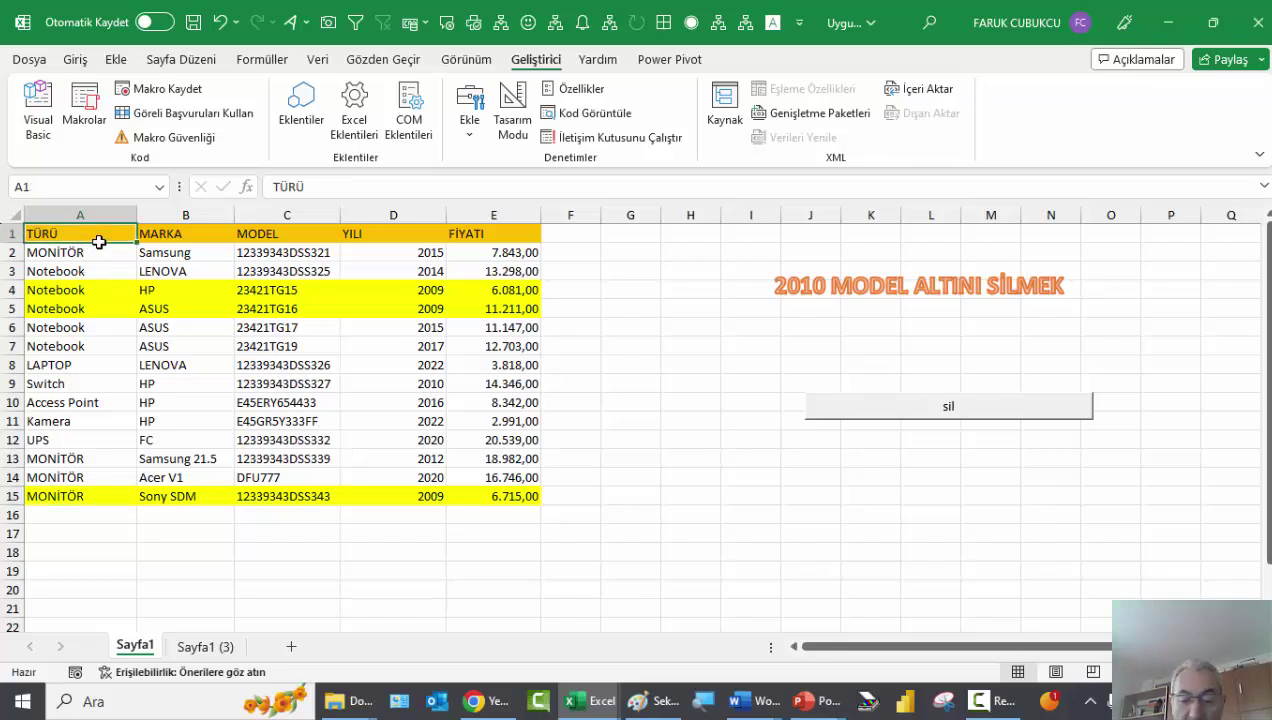
key("ctrl+Down")
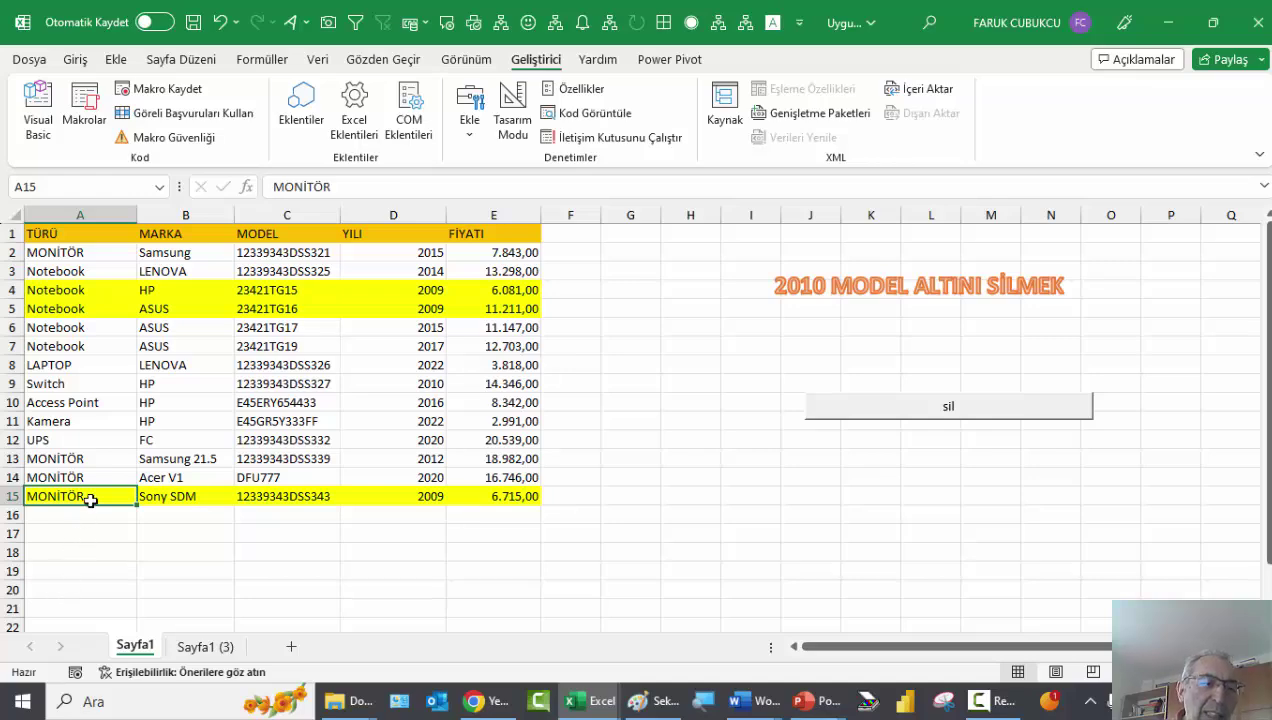
left_click(50, 589)
scroll(73, 606, "down", 2)
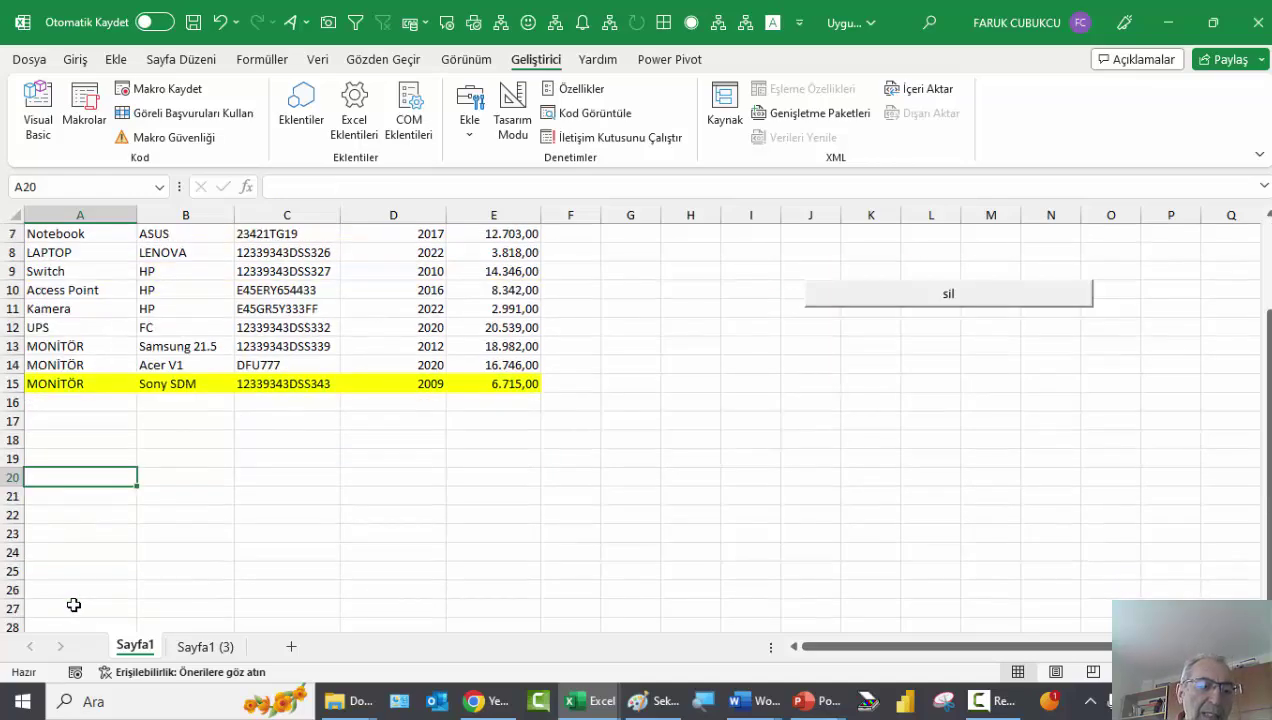
left_click(79, 584)
key("ctrl+Down")
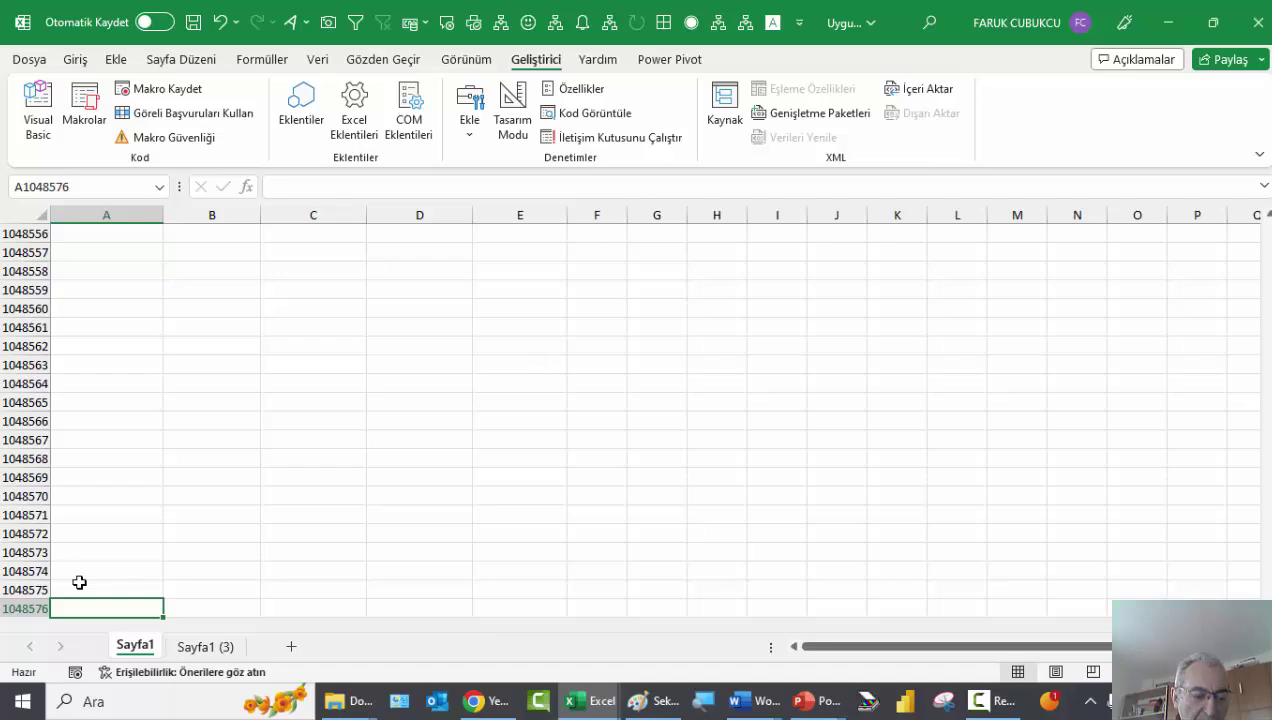
key("ctrl+Up")
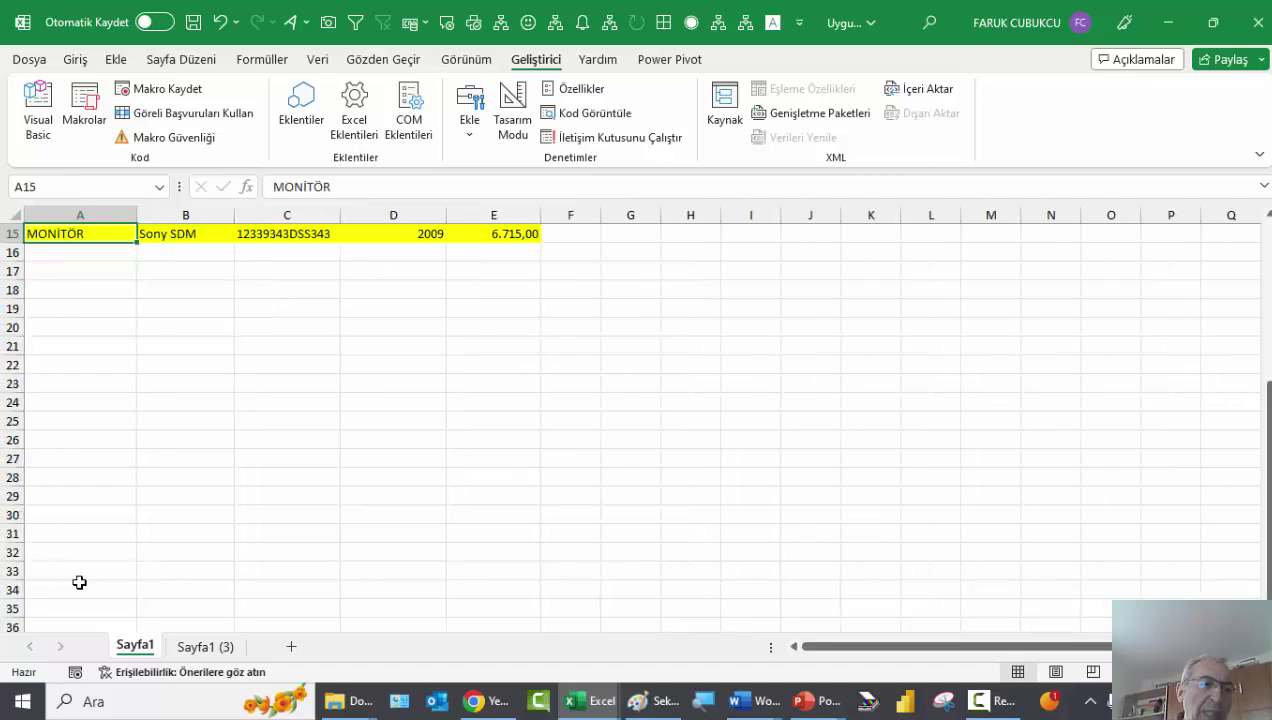
scroll(192, 566, "up", 5)
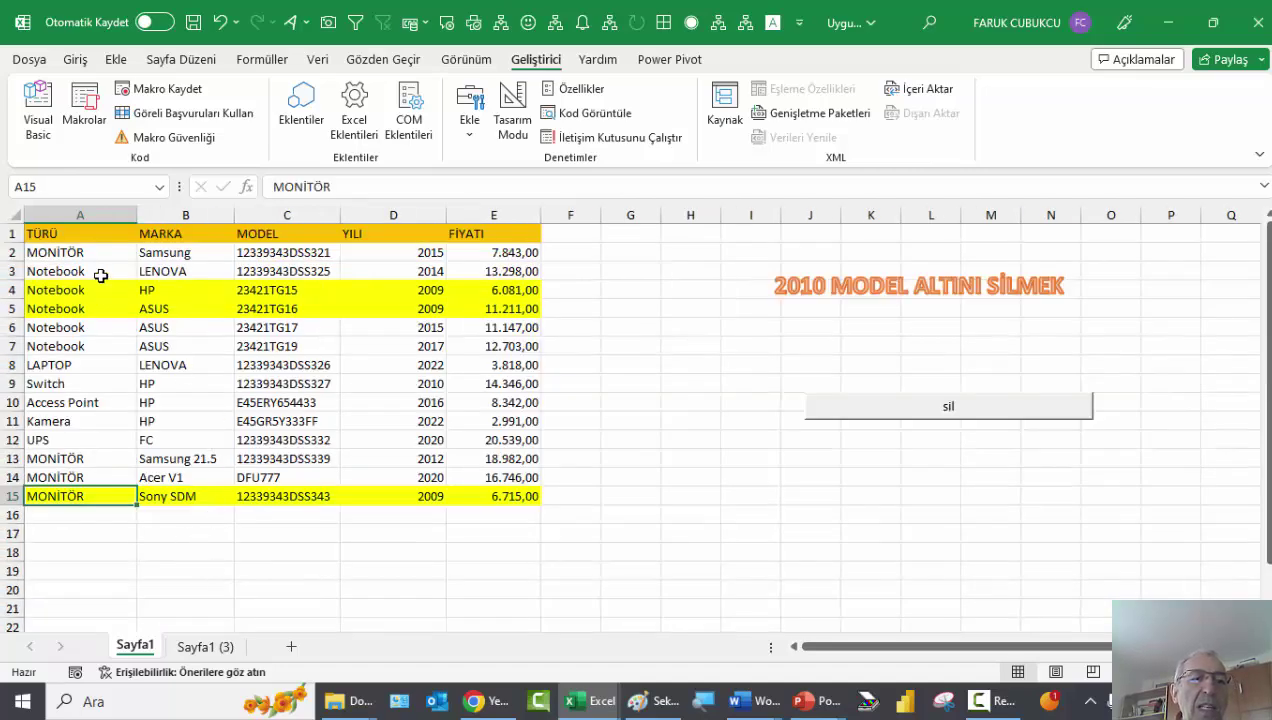
left_click(101, 236)
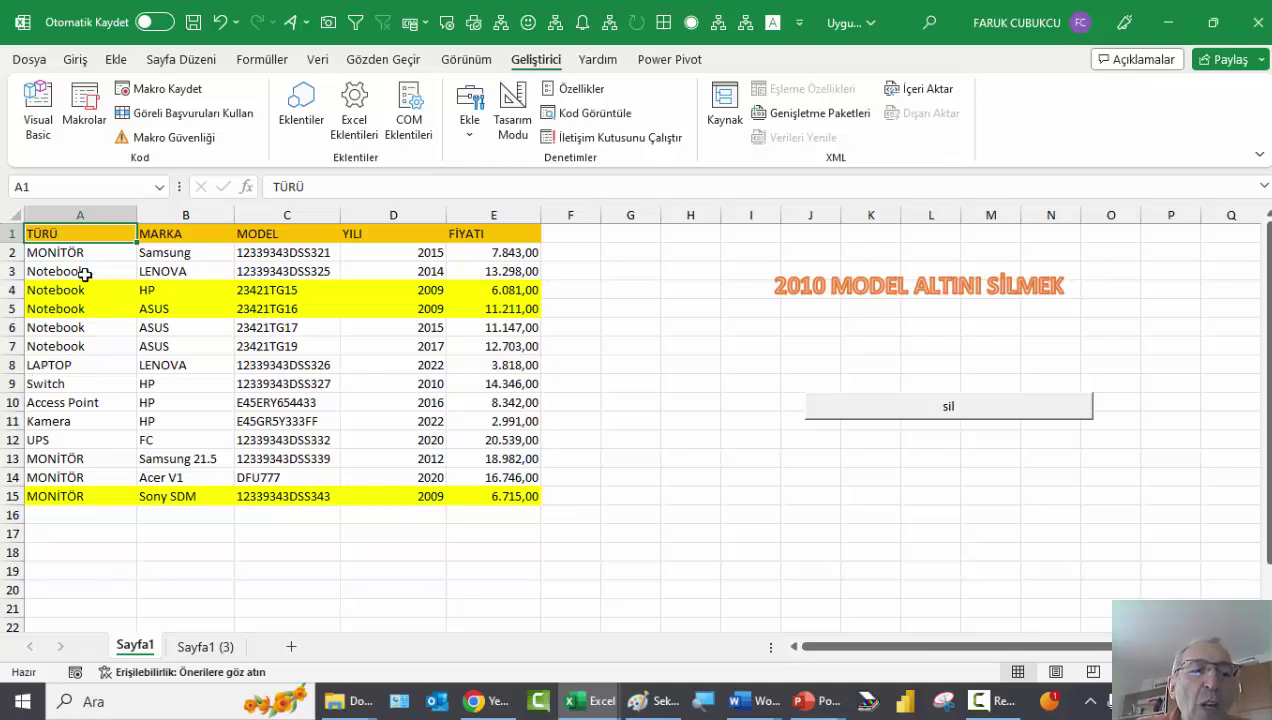
left_click(78, 498)
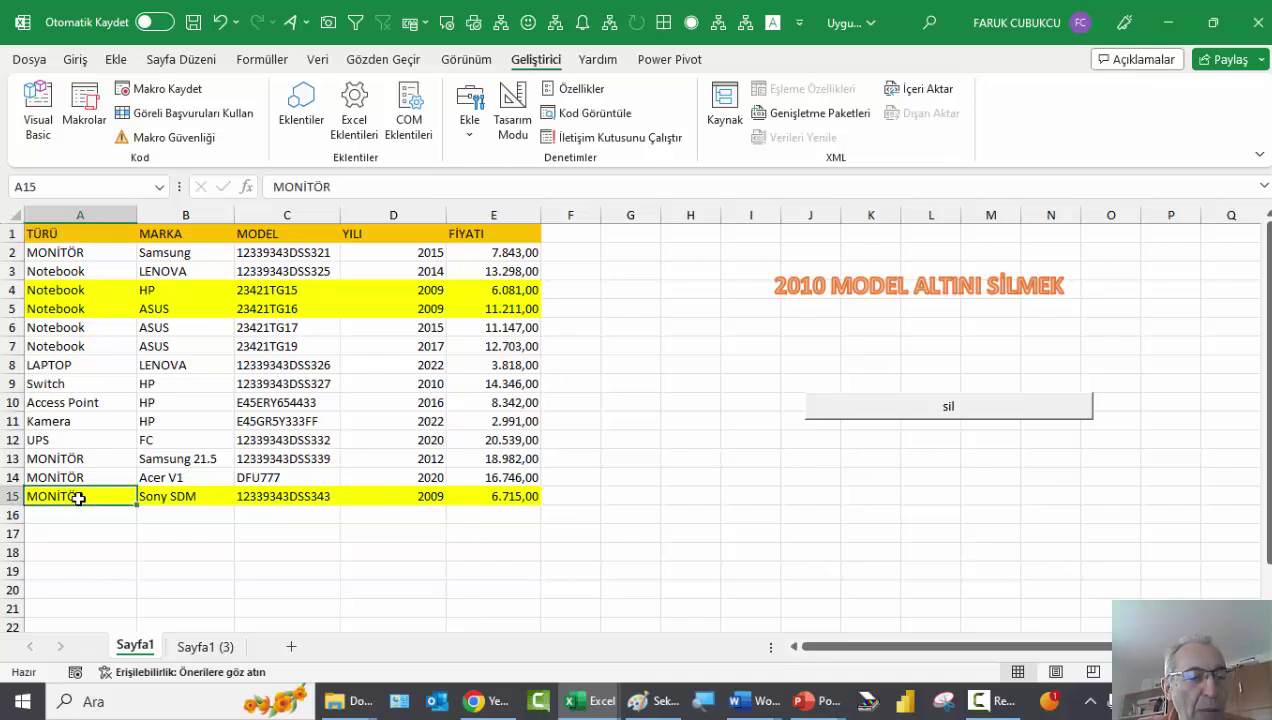
left_click(80, 246)
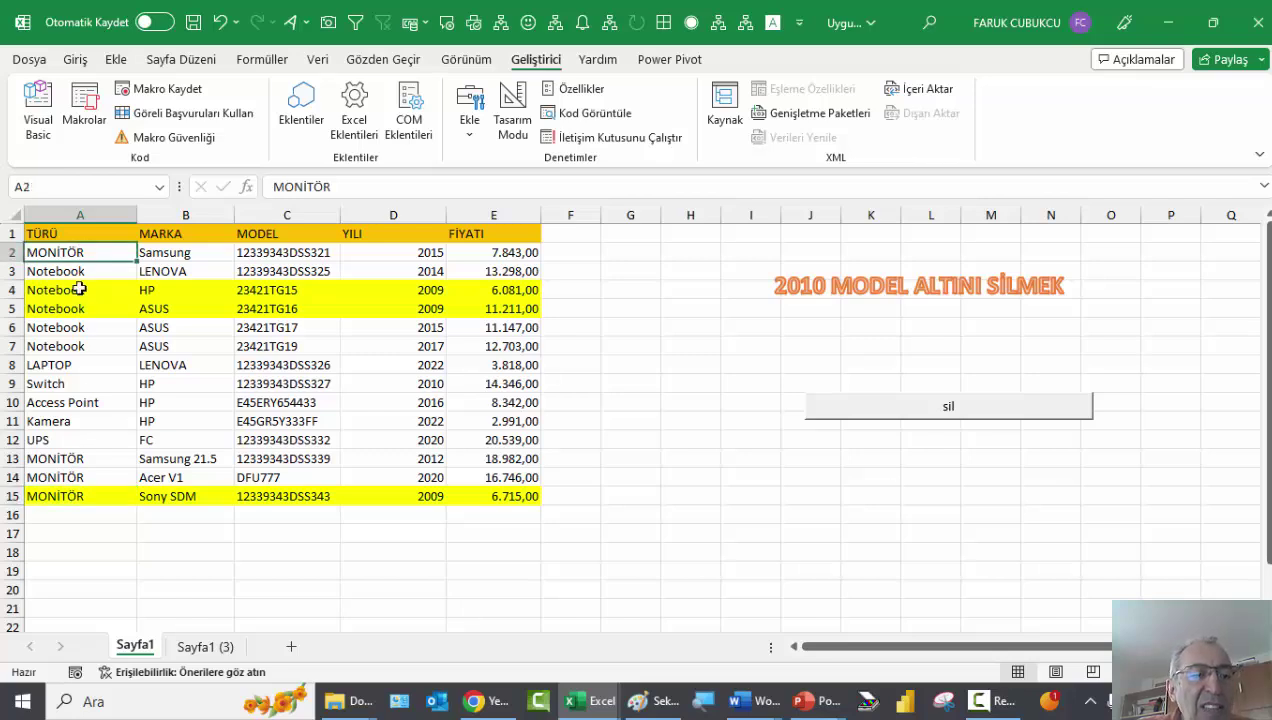
left_click(80, 496)
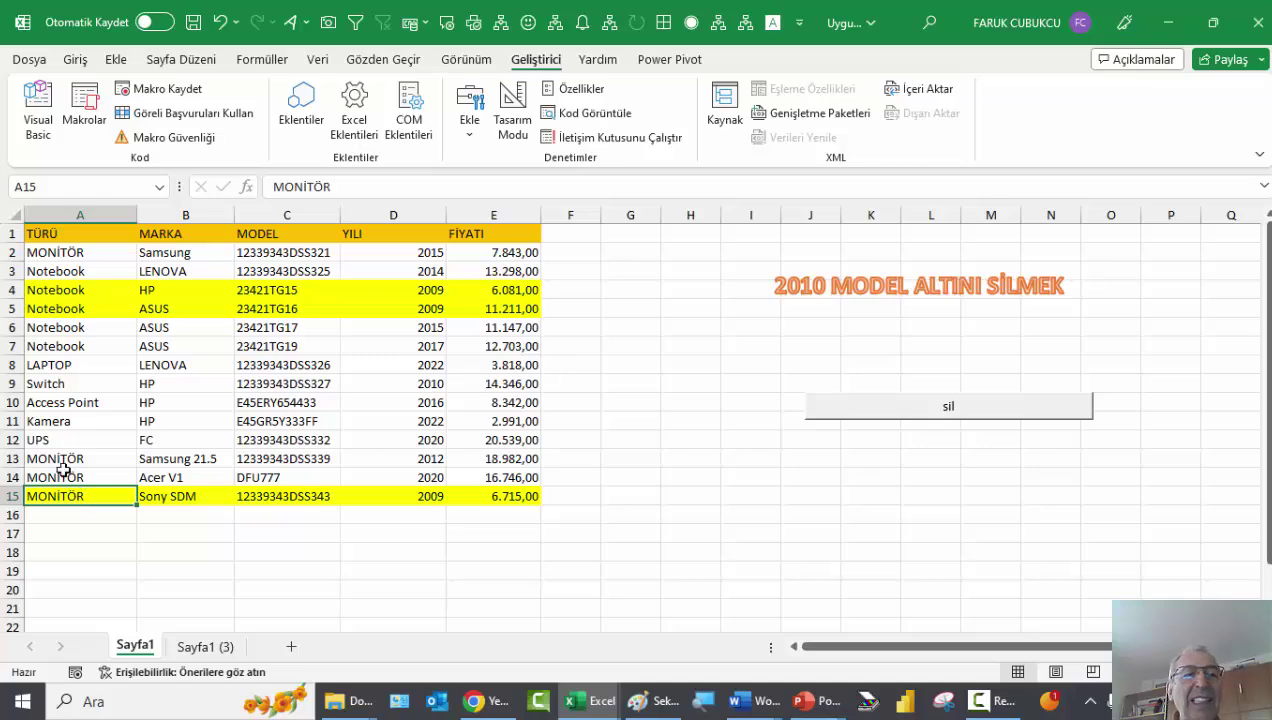
Step: Open the VBA editor and type 'Sub sonsatirdeneme1' on Module1's first line to create the procedure
left_click(44, 101)
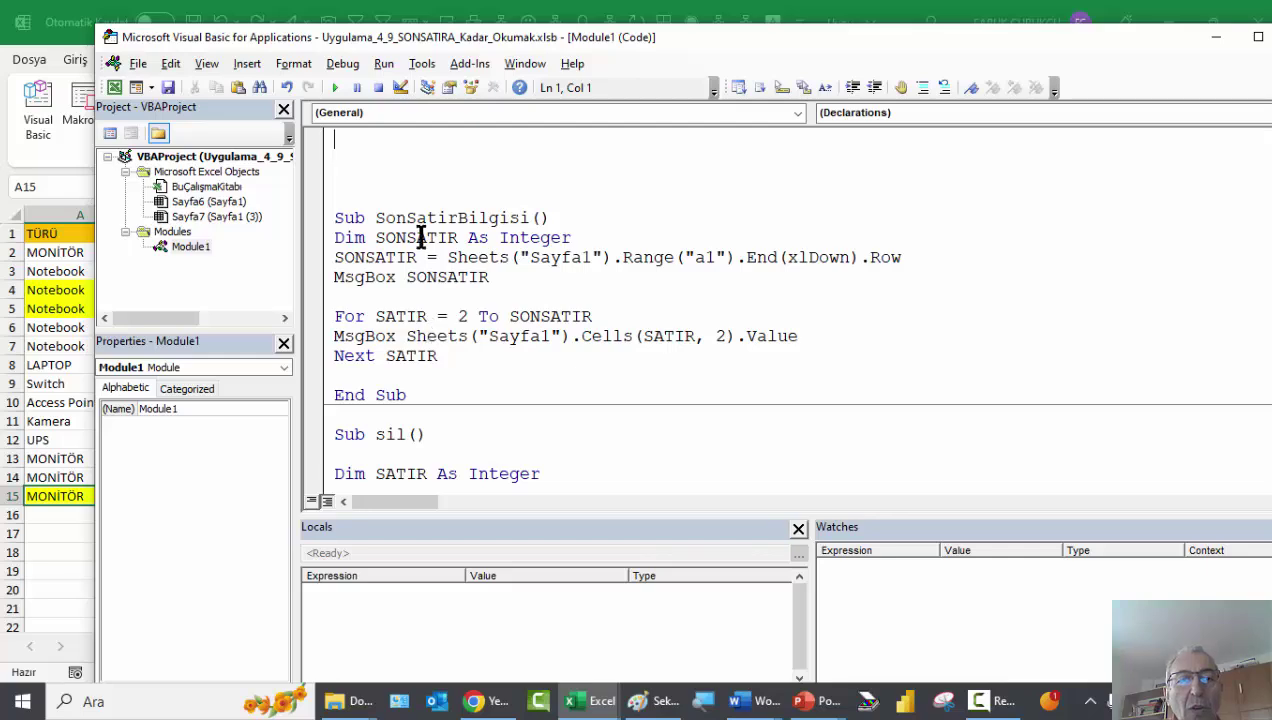
scroll(450, 250, "down", 2)
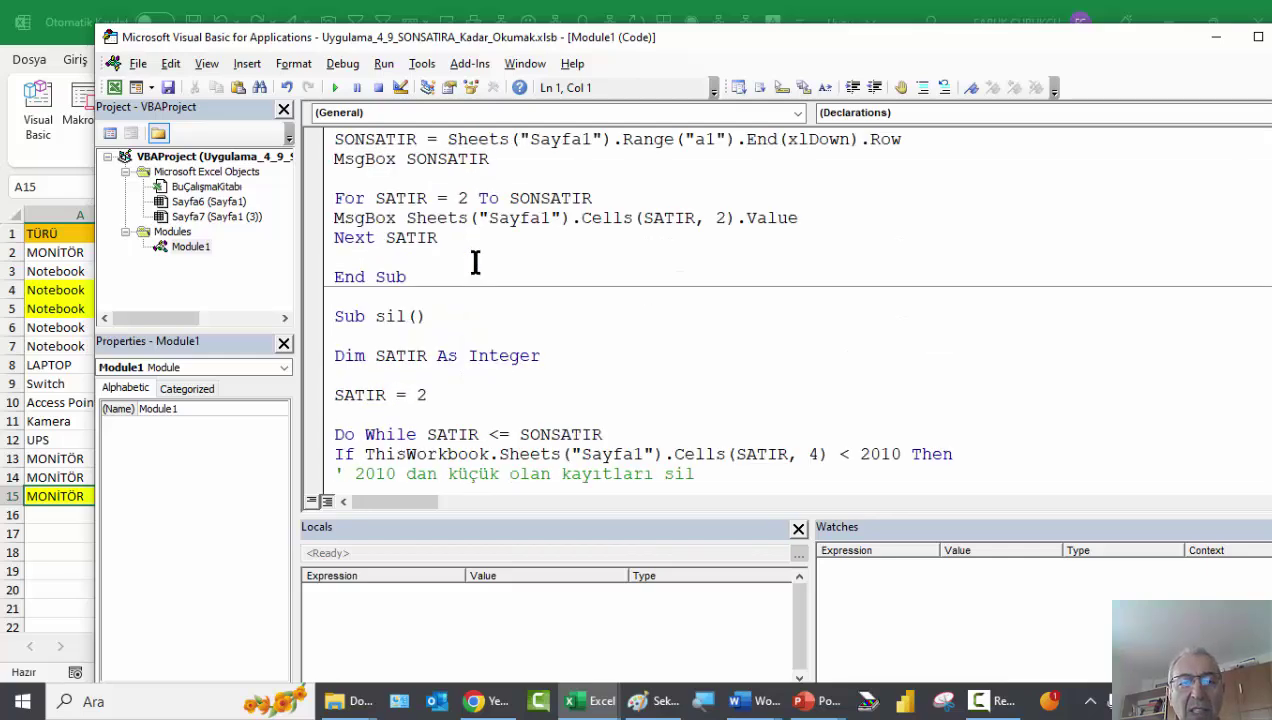
scroll(460, 230, "up", 2)
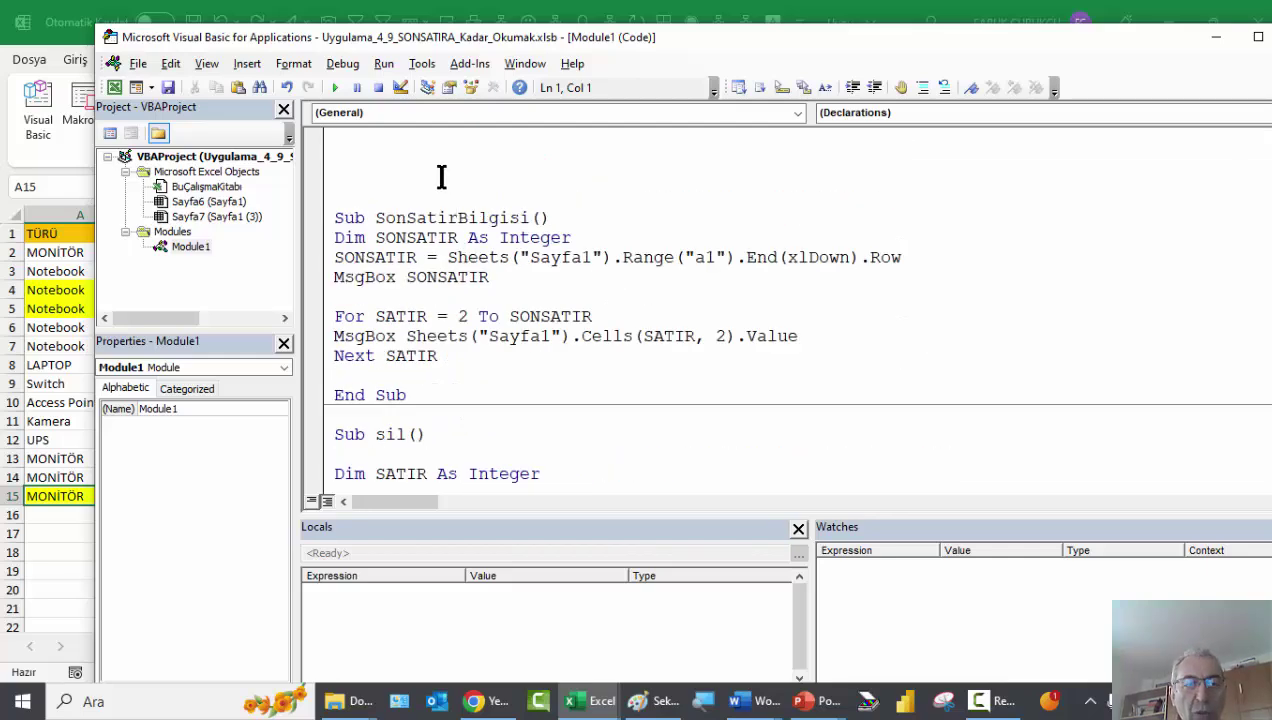
type("sON")
key("BackSpace")
key("BackSpace")
key("BackSpace")
type("S")
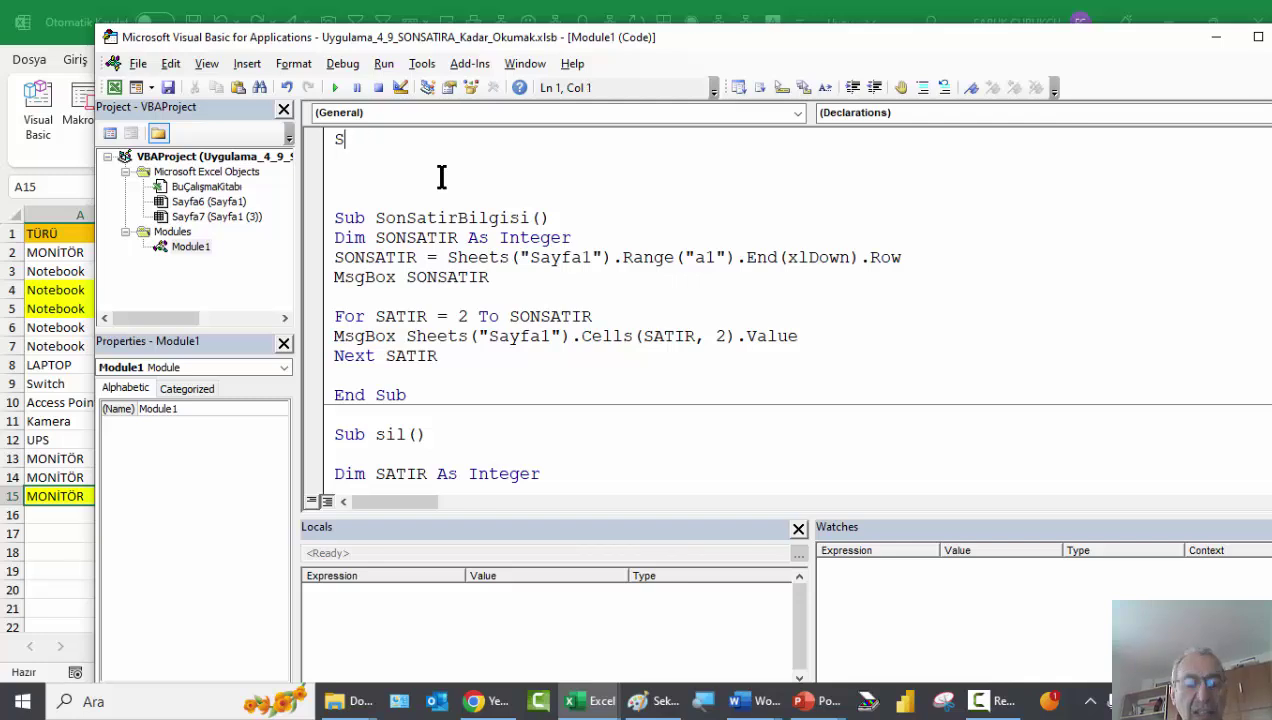
type("UB SO")
key("BackSpace")
key("BackSpace")
key("BackSpace")
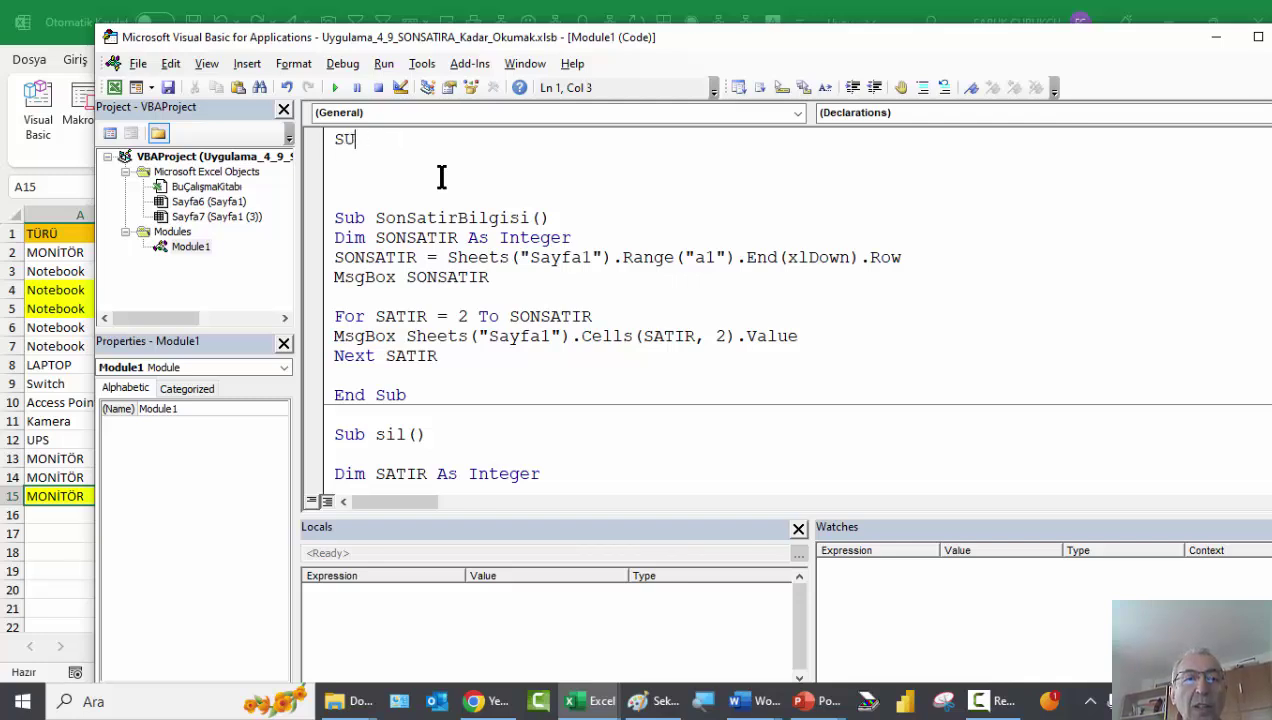
key("BackSpace")
type("ub son")
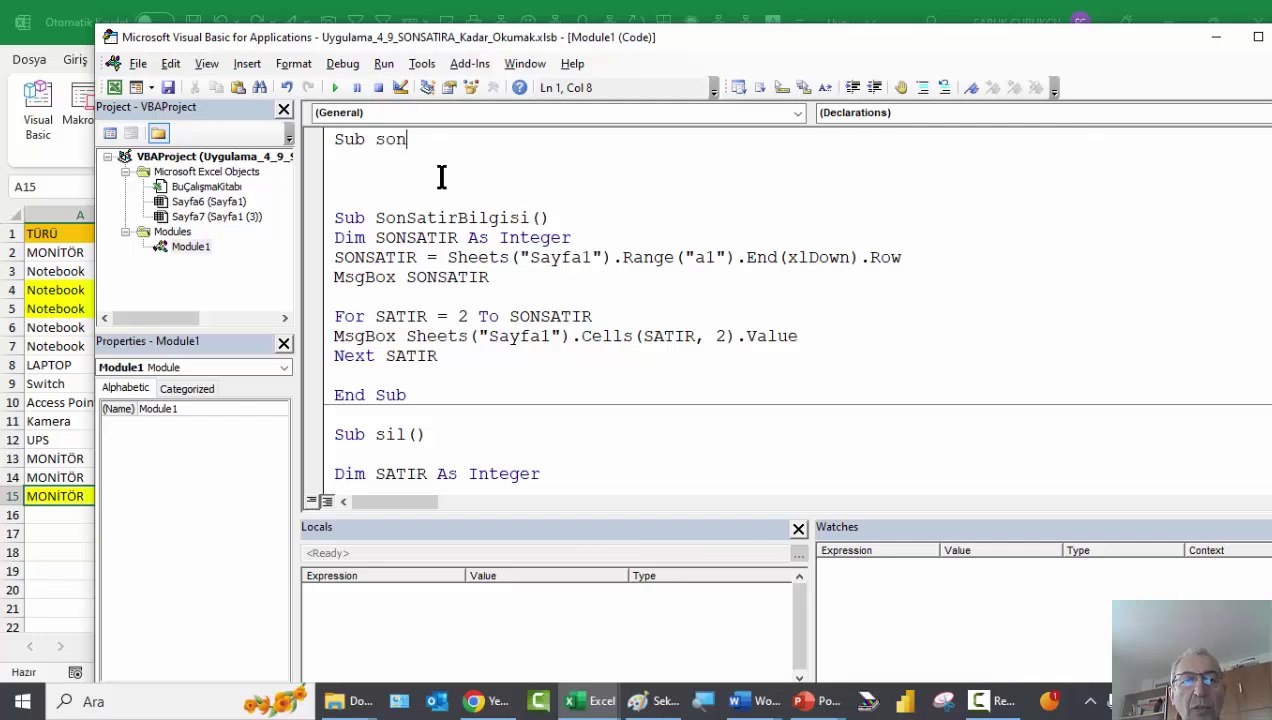
type("satirdeneme")
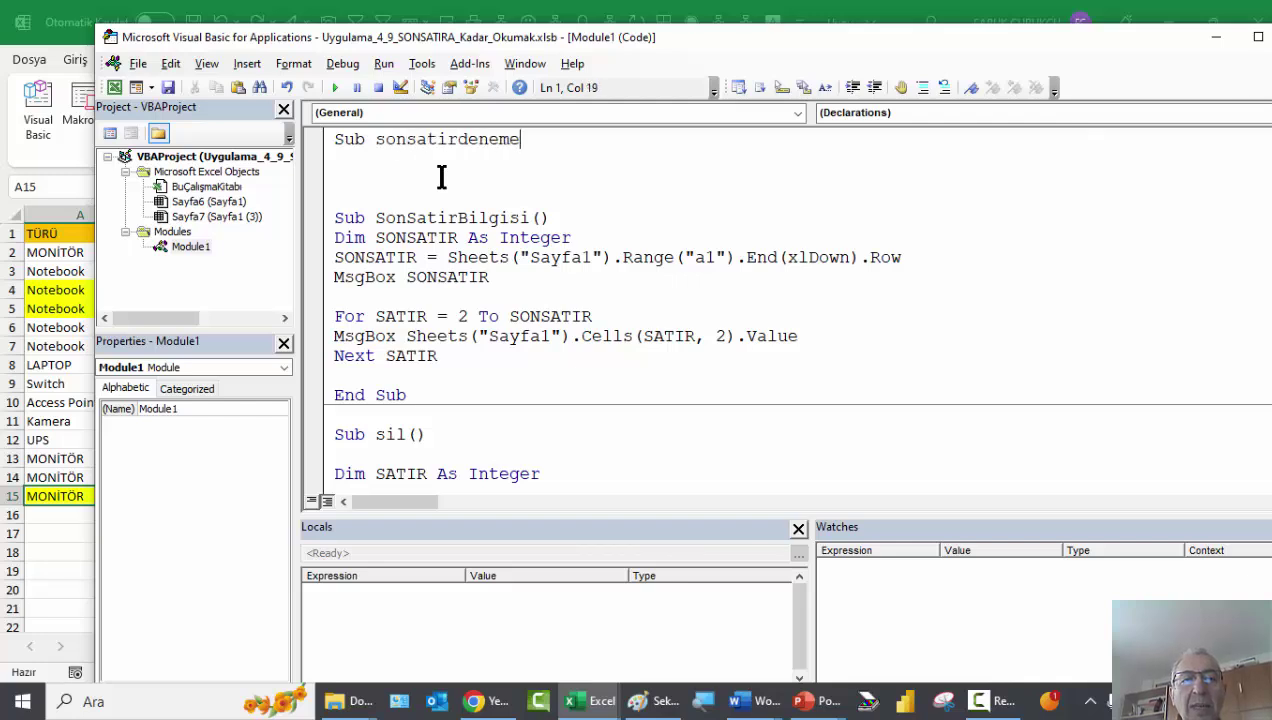
type("1")
key("Return")
key("Return")
key("Return")
key("Return")
key("Return")
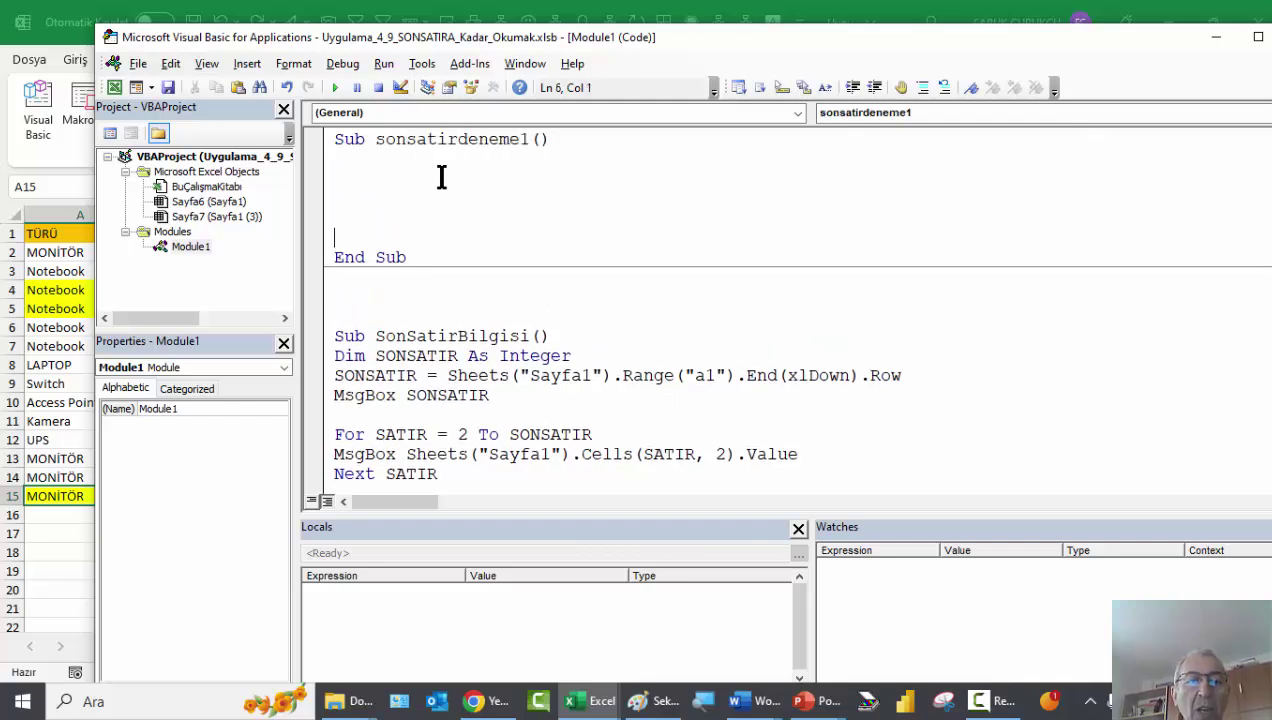
key("Return")
key("Return")
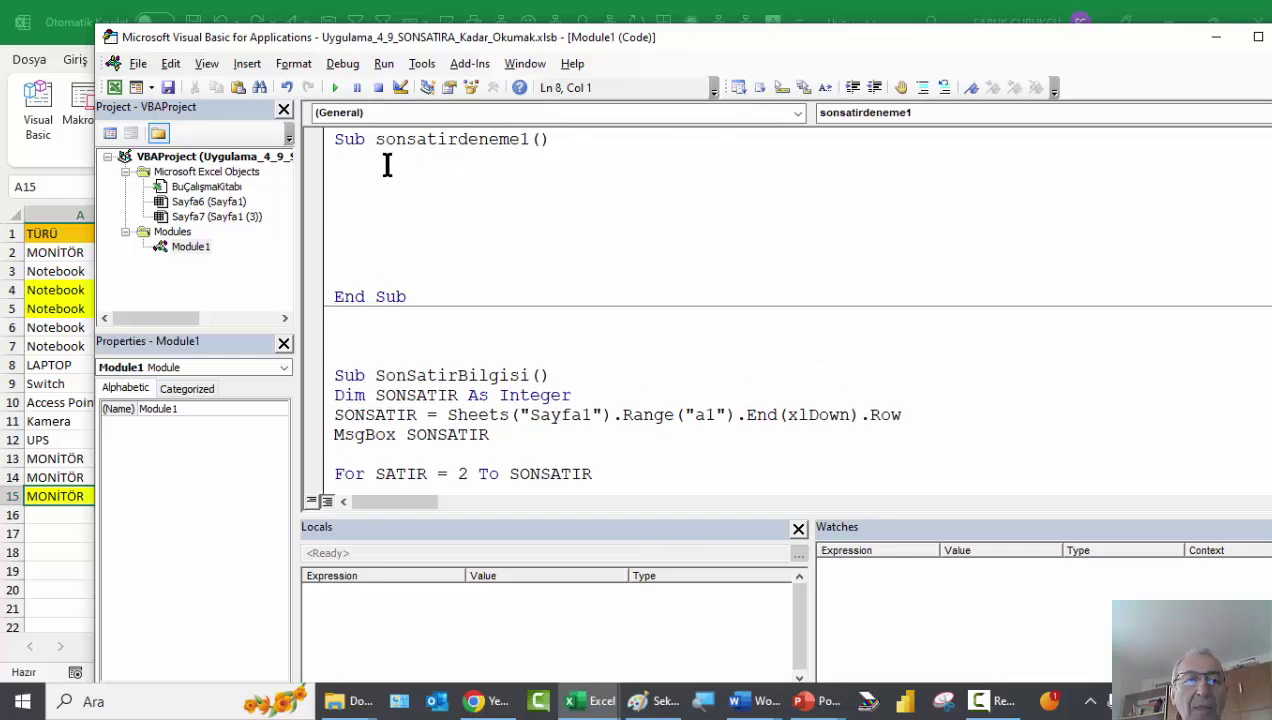
left_click(383, 160)
Step: Declare 'Dim SONSATIR As Long' inside sonsatirdeneme1
left_click_drag(420, 50, 498, 130)
left_click(470, 258)
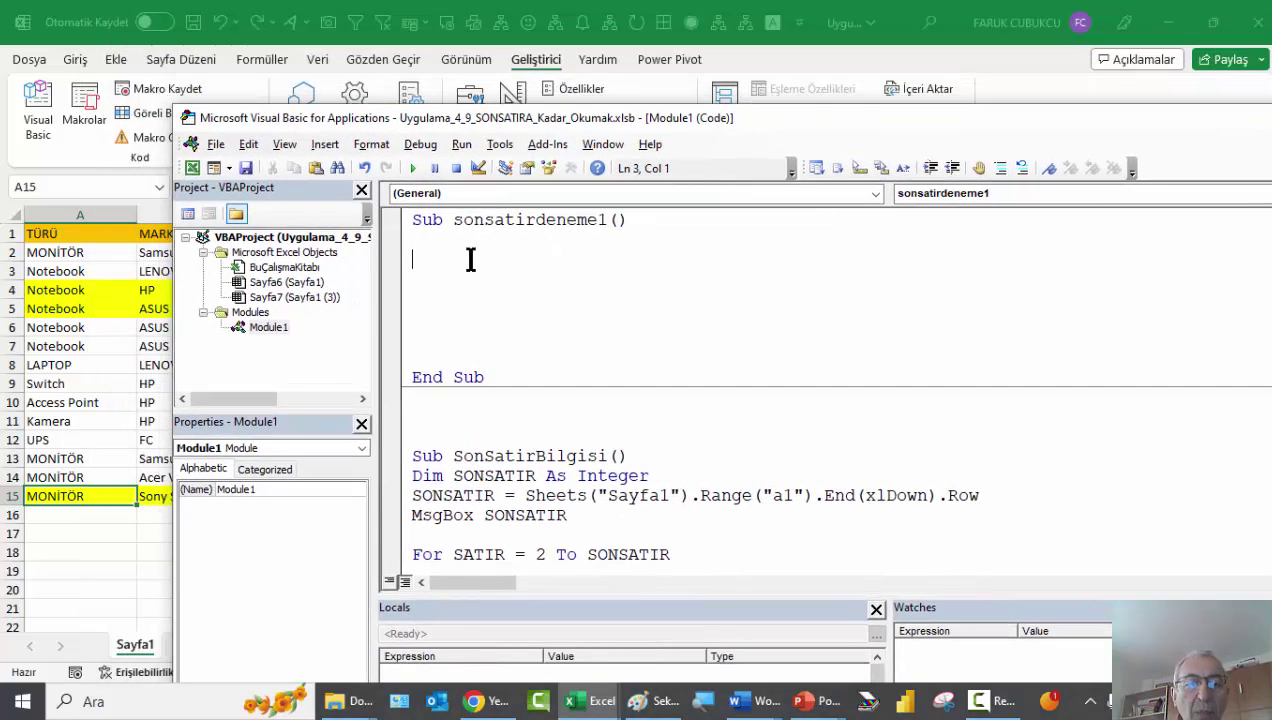
type("D")
key("BackSpace")
type("D")
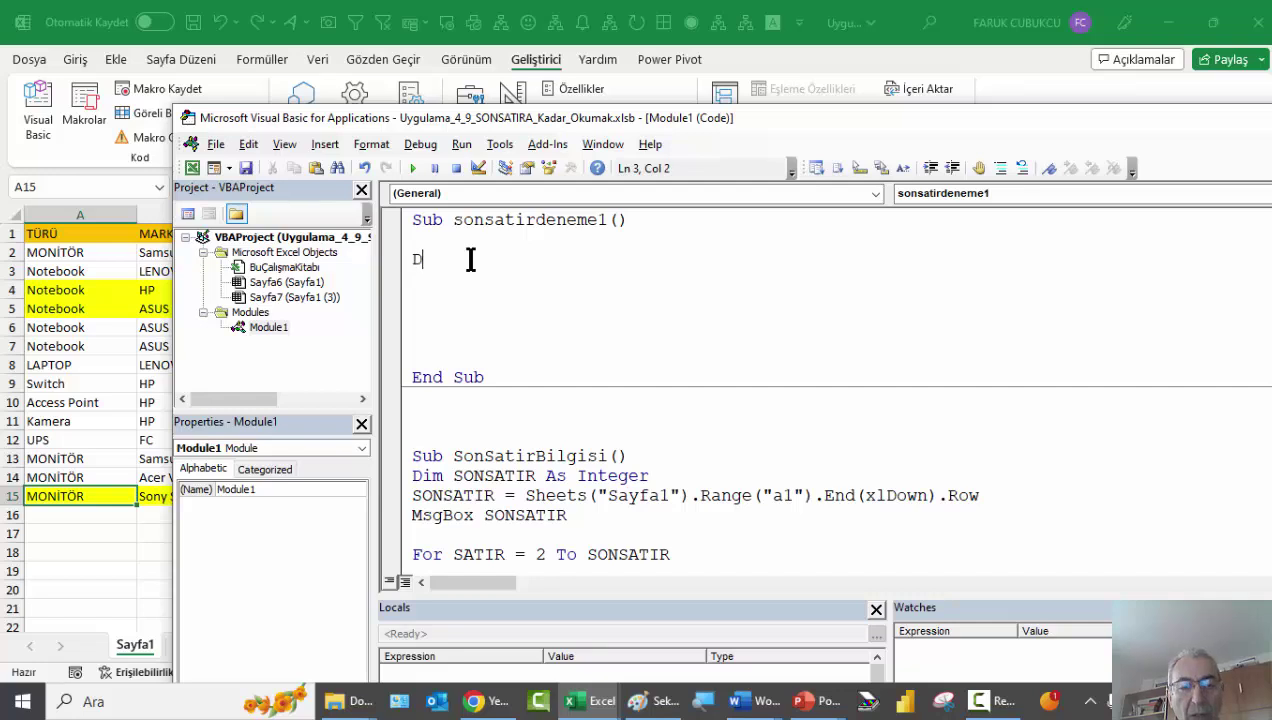
type("İ")
type("m ")
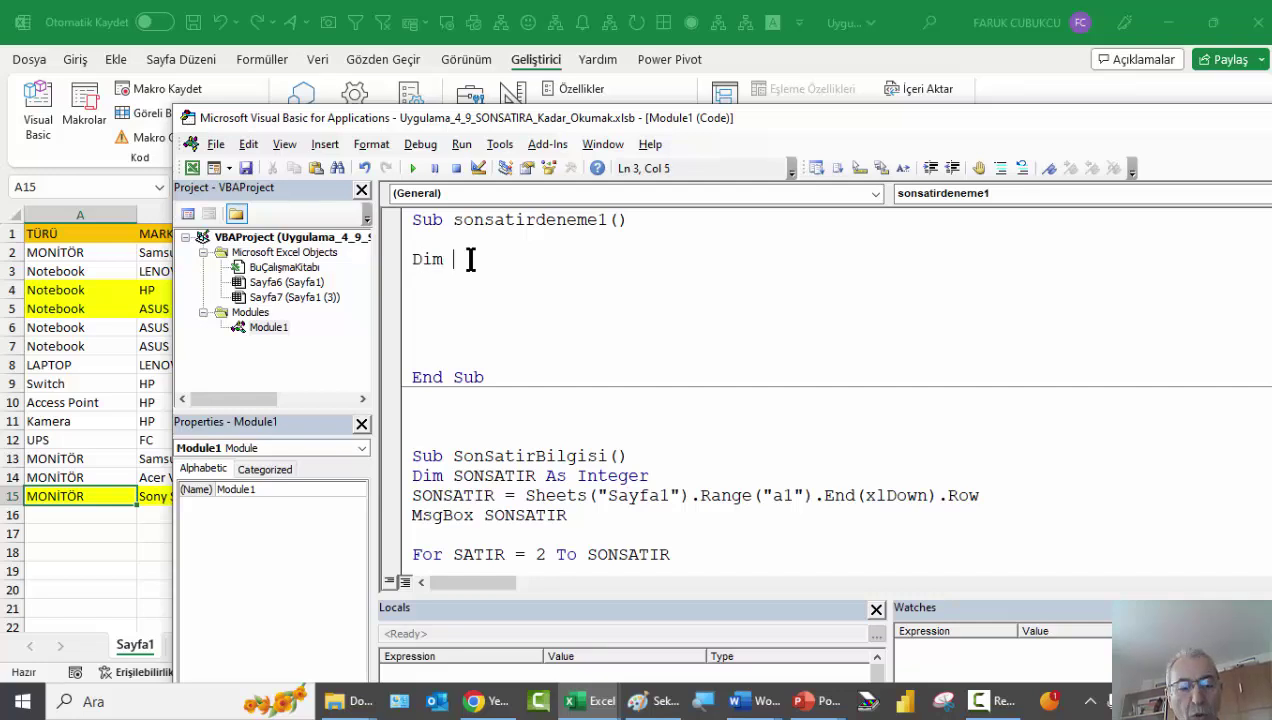
type("SONSATIR ")
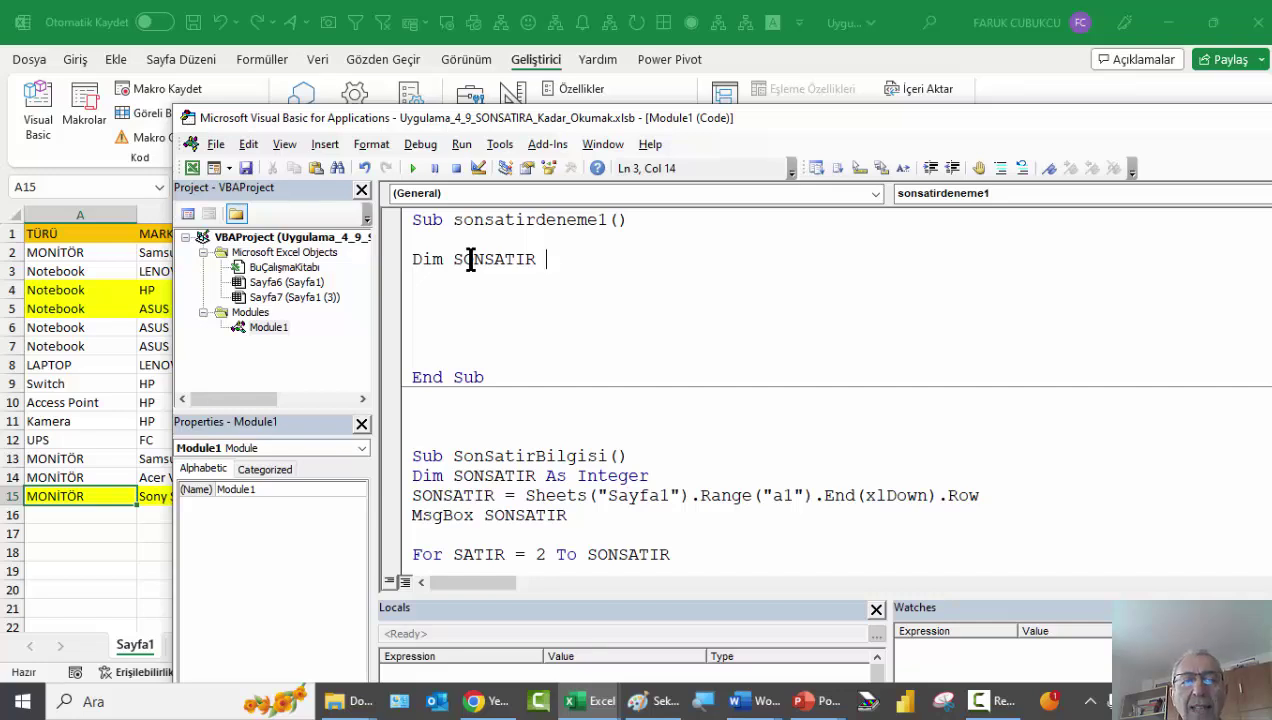
type("as")
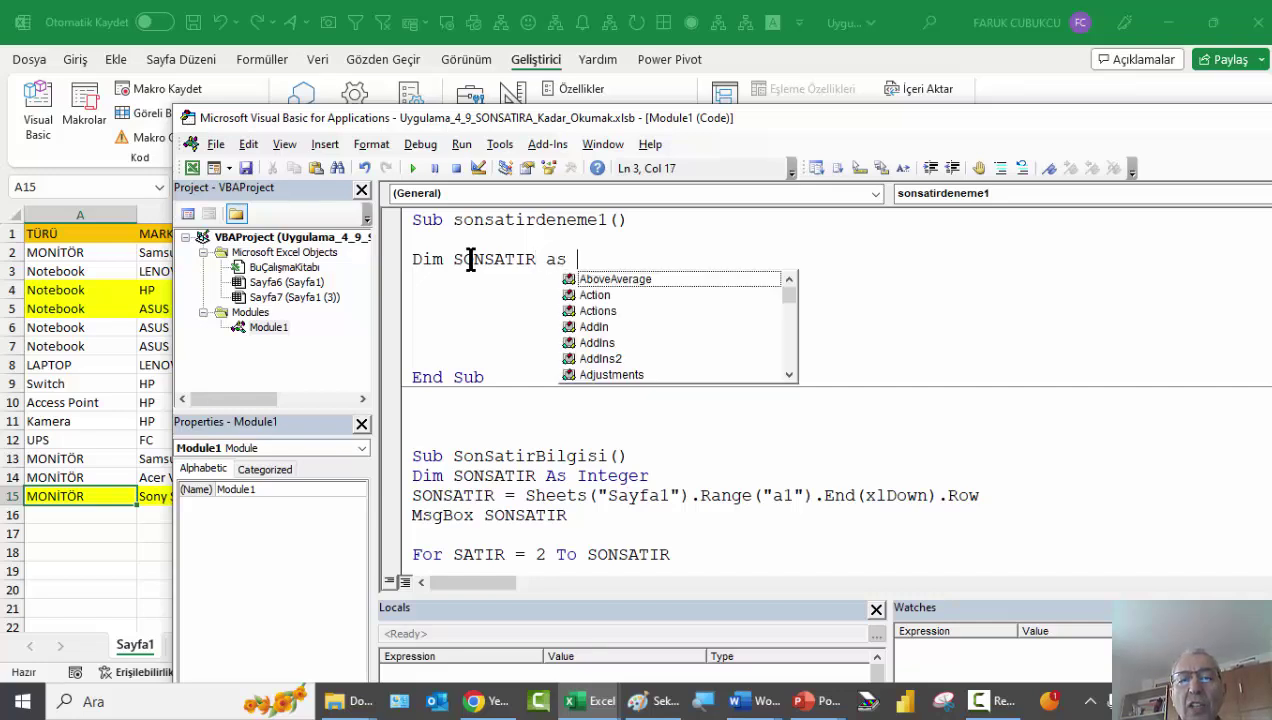
type(" Lon")
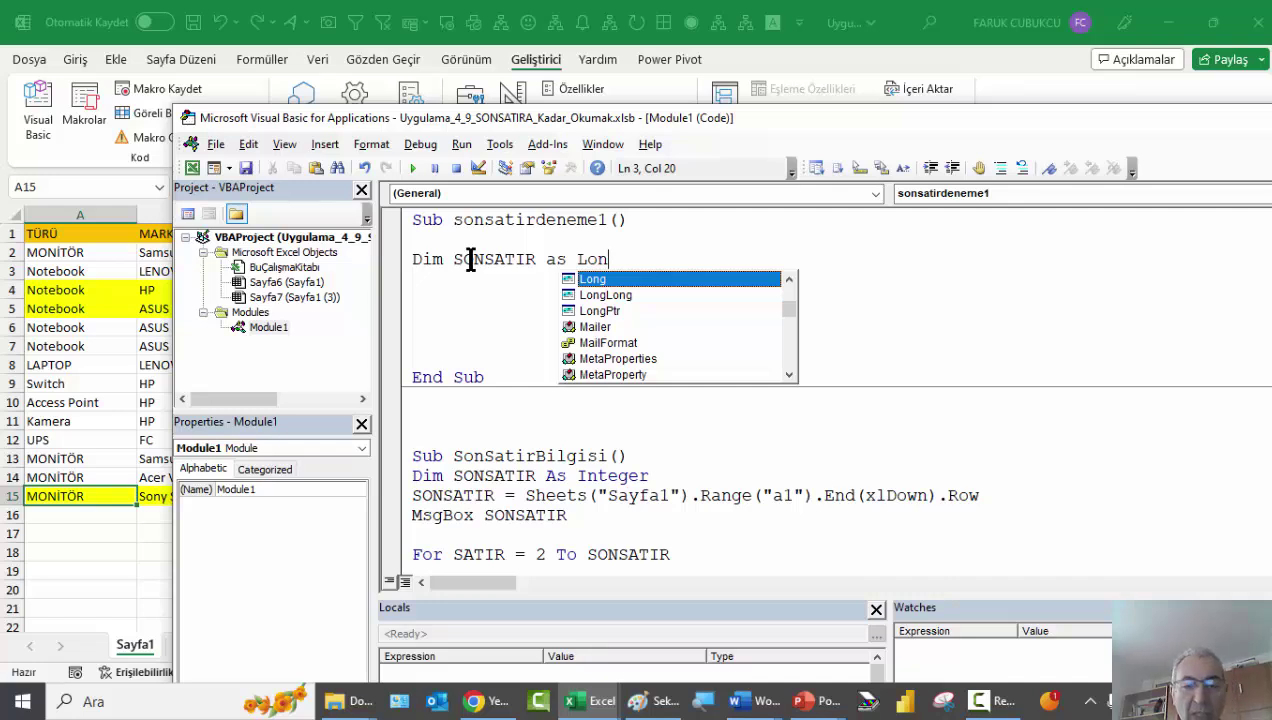
key("Tab")
key("Return")
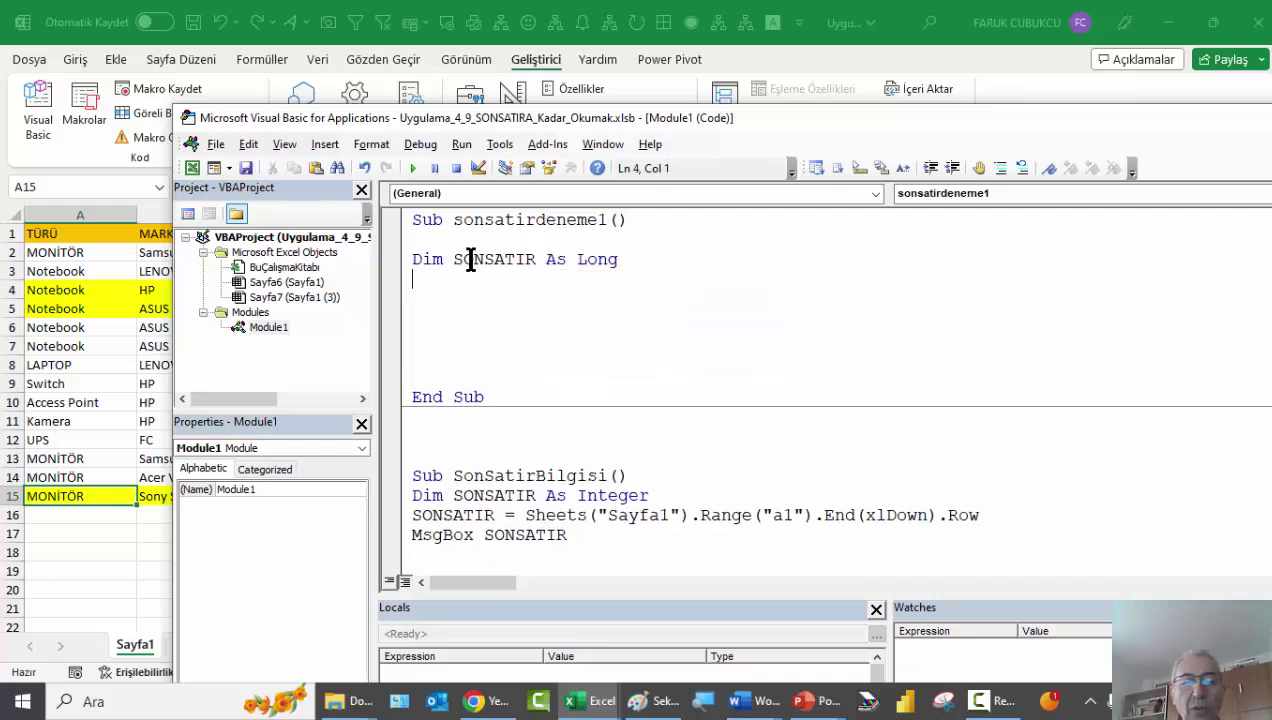
Step: Compare with SonSatirBilgisi's Integer declaration and select the SONSATIR name for copying
left_click(594, 497)
left_click(510, 305)
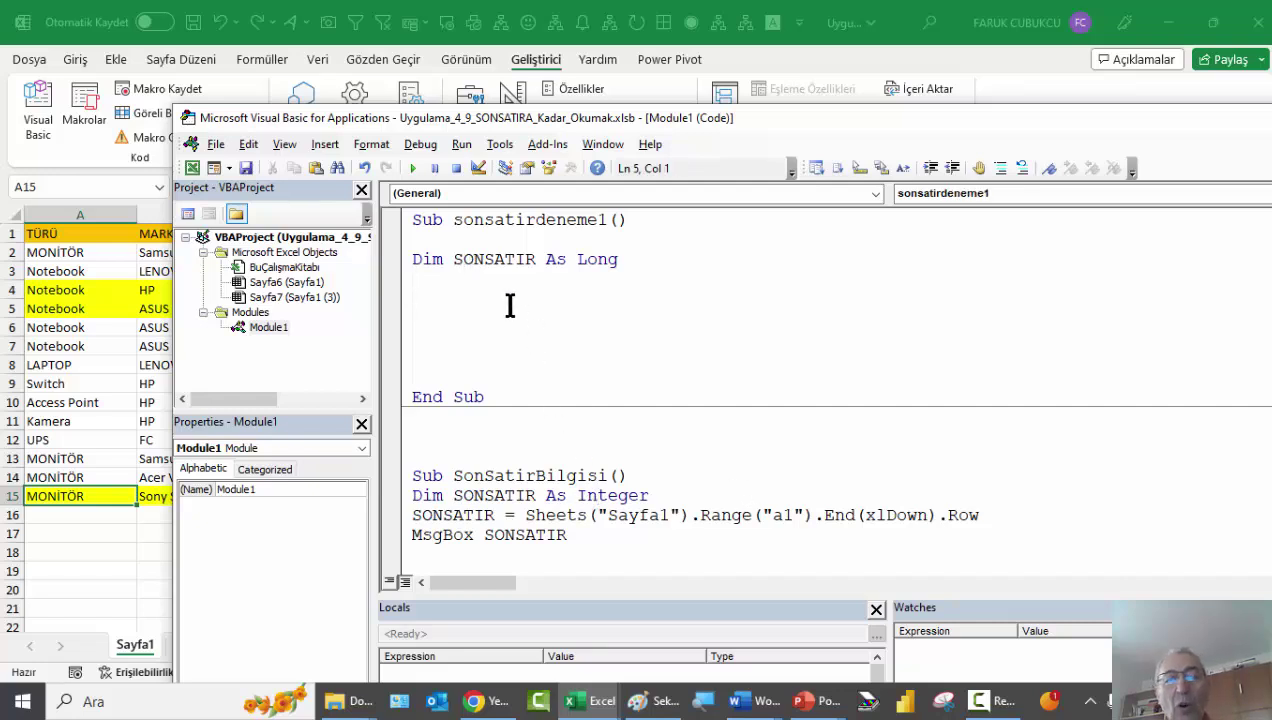
left_click(418, 278)
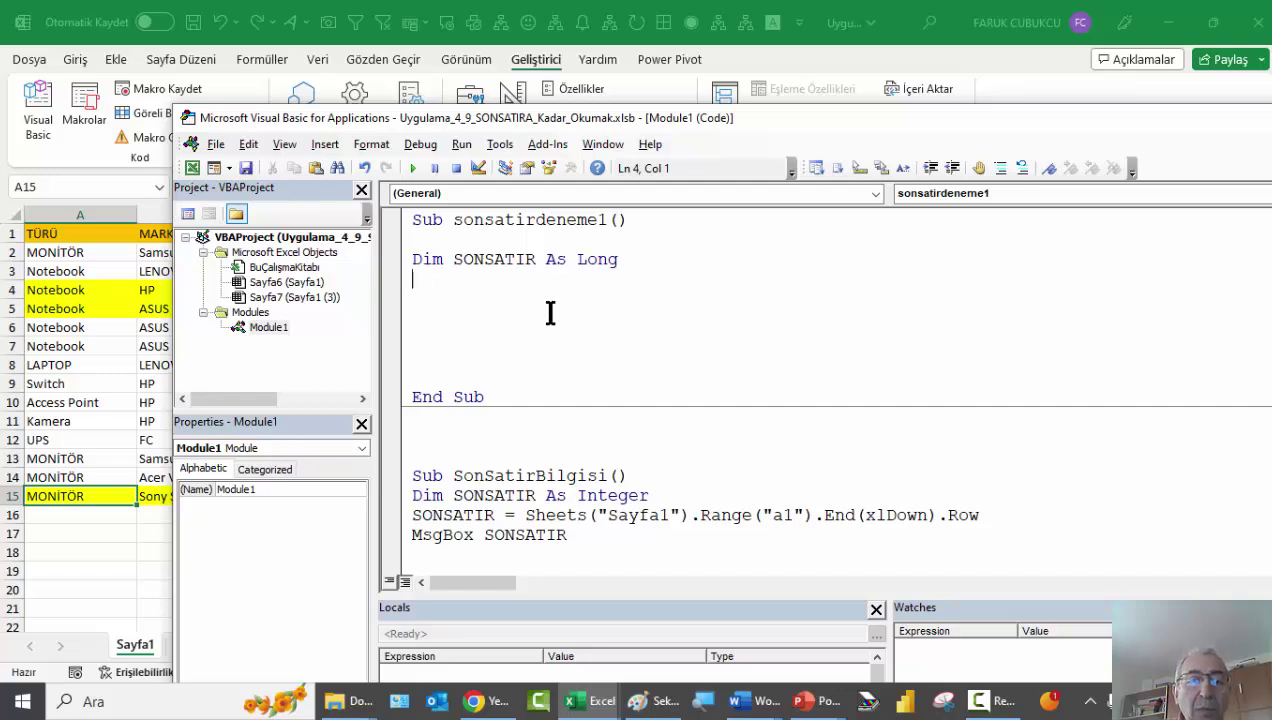
double_click(488, 259)
key("ctrl+c")
Step: Add 'SONSATIR = ThisWorkbook.Sheets("Sayfa1").Range("a1").End(xlDown).Row' followed by 'MsgBox SONSATIR'
left_click(459, 302)
type("SONSATIR")
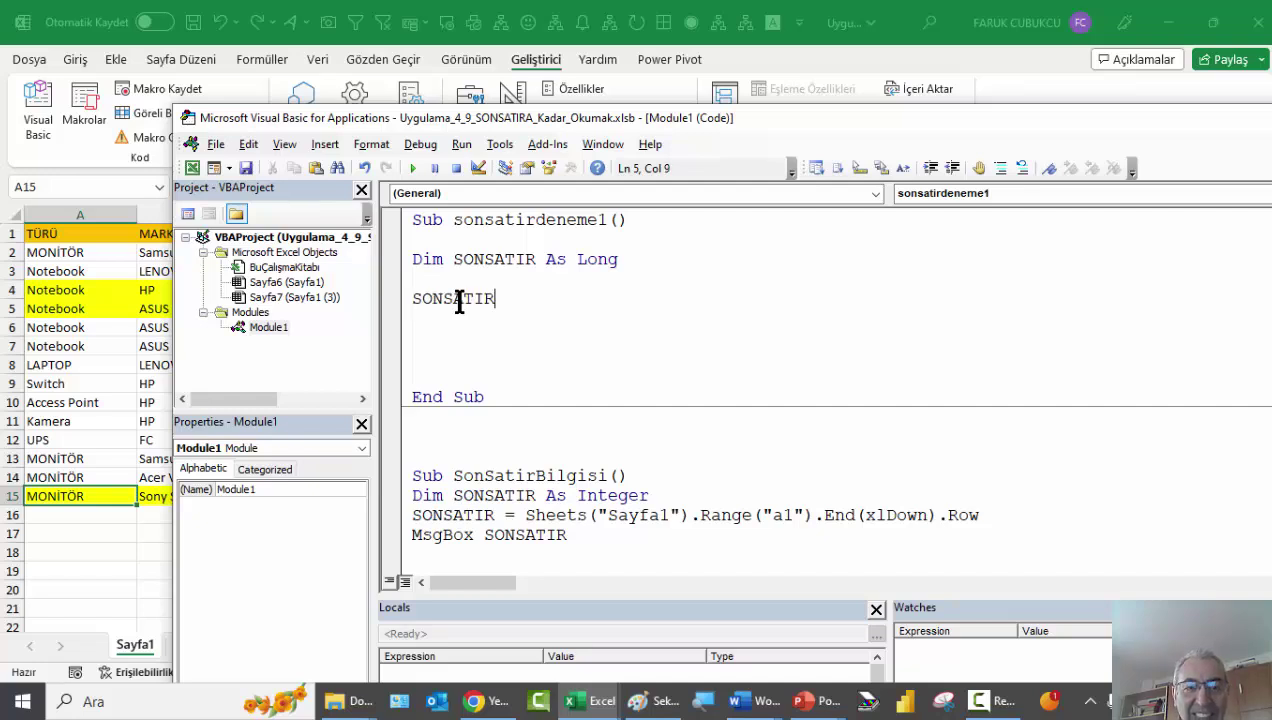
key("ctrl+v")
type("=Ti")
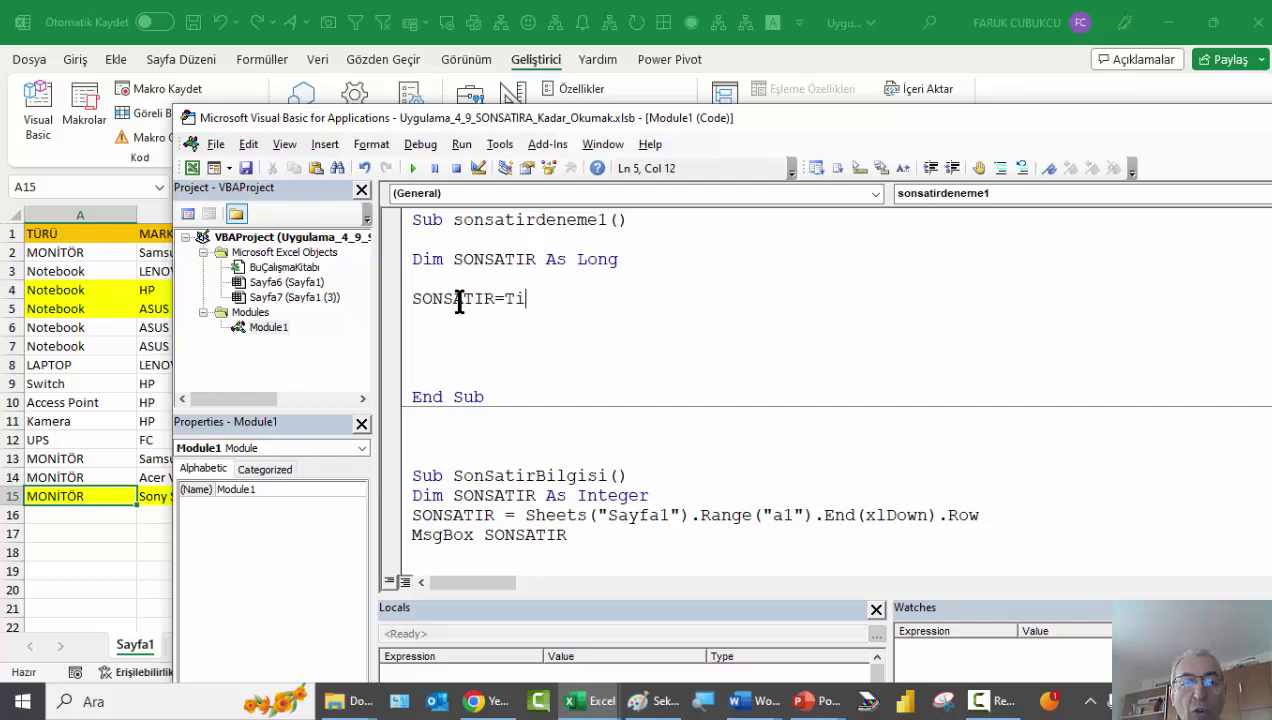
type("s")
key("BackSpace")
key("BackSpace")
type("hisWorkbook")
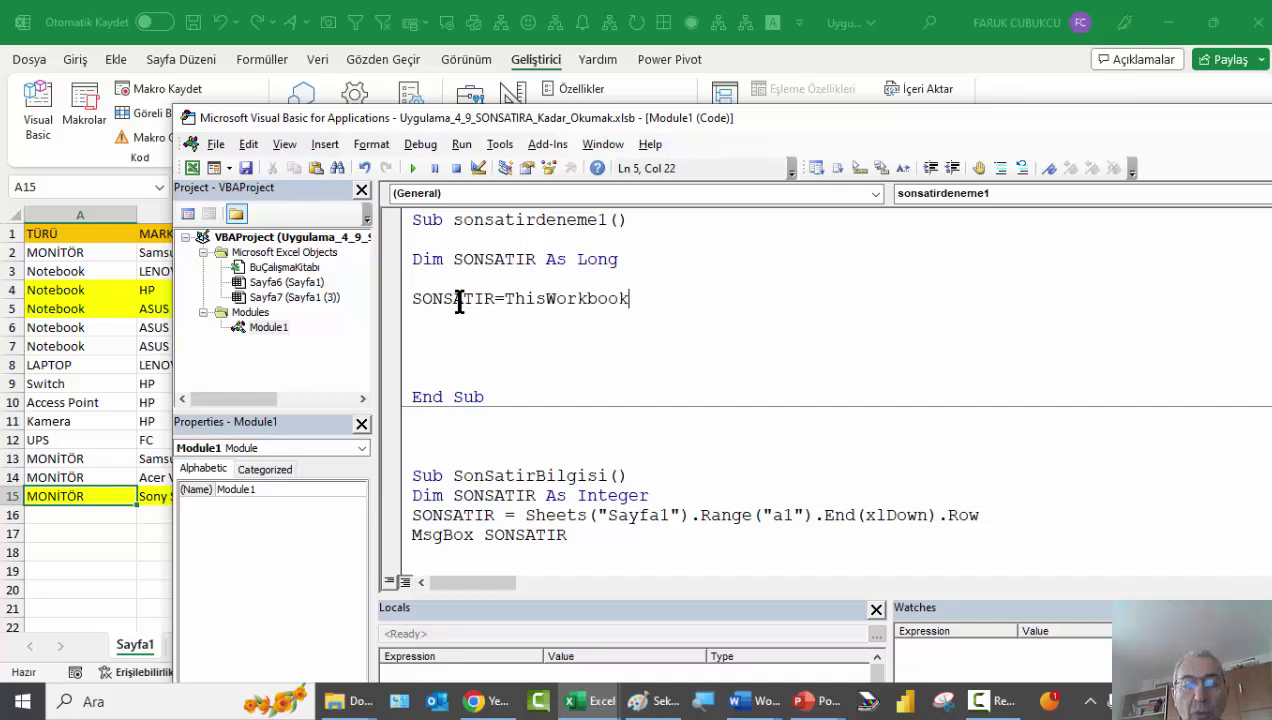
type(".Sheets")
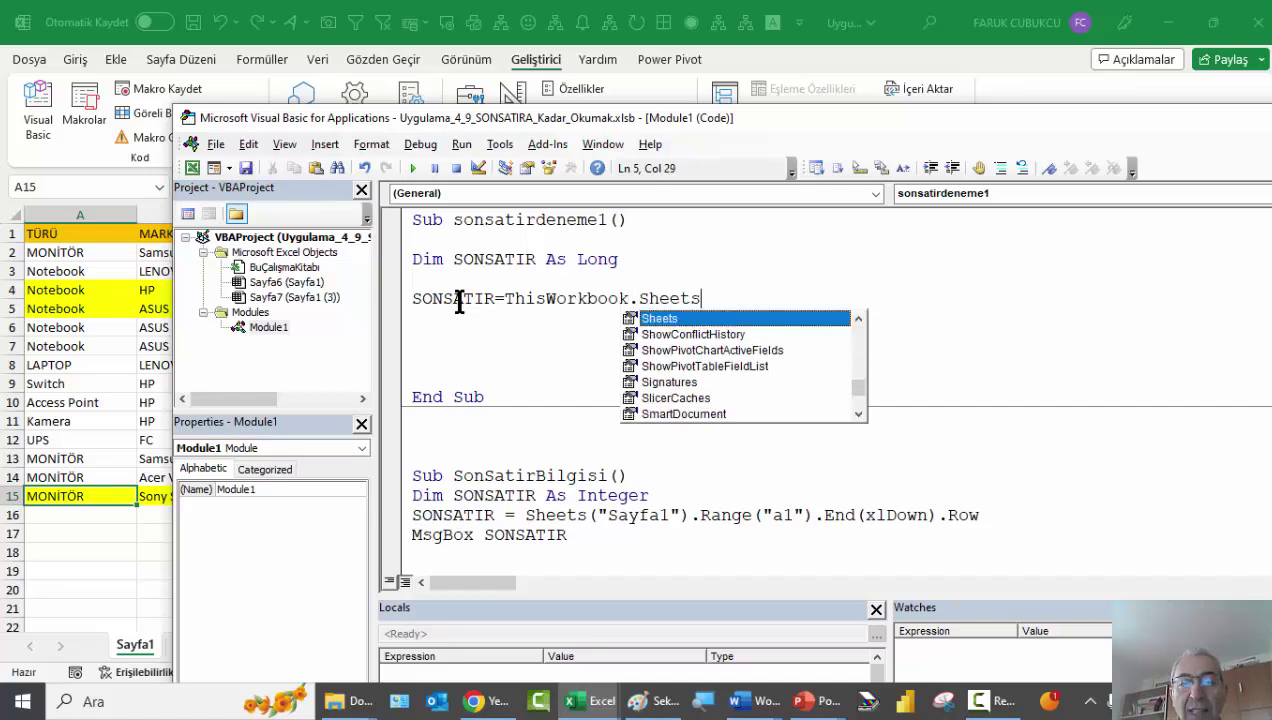
key("Escape")
type("(")
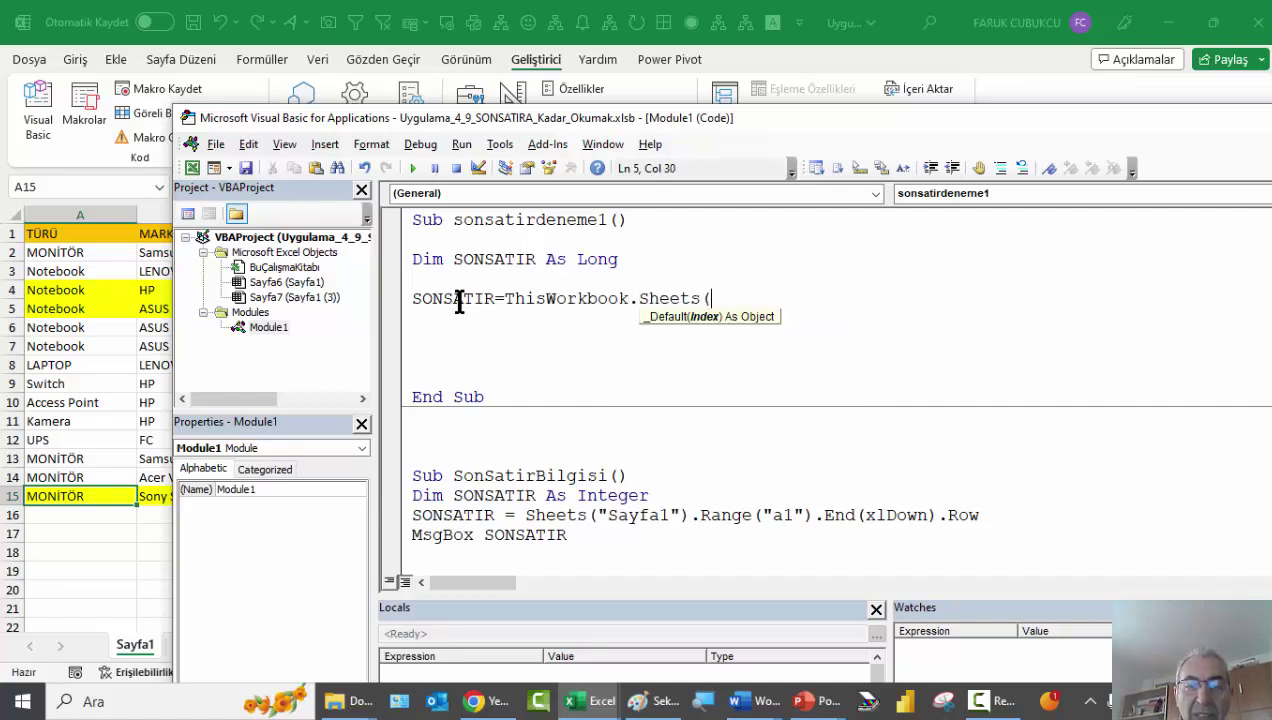
type("\"Sayfa")
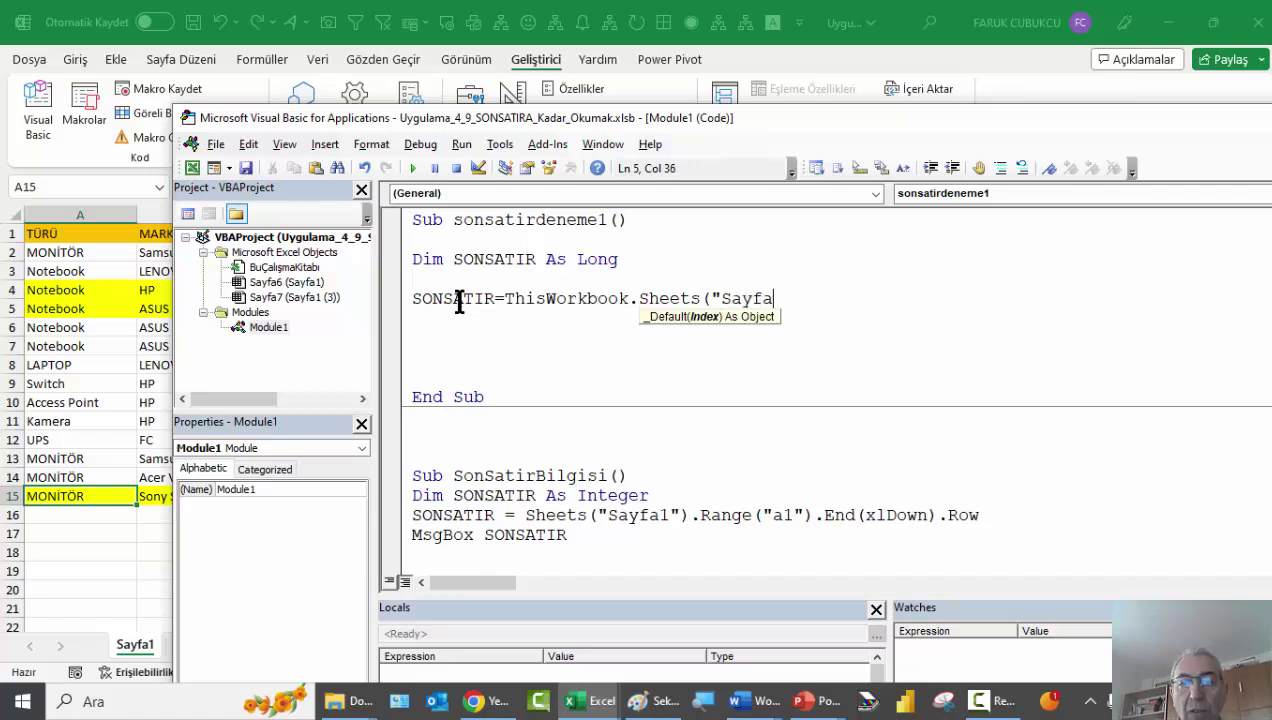
type("1\").")
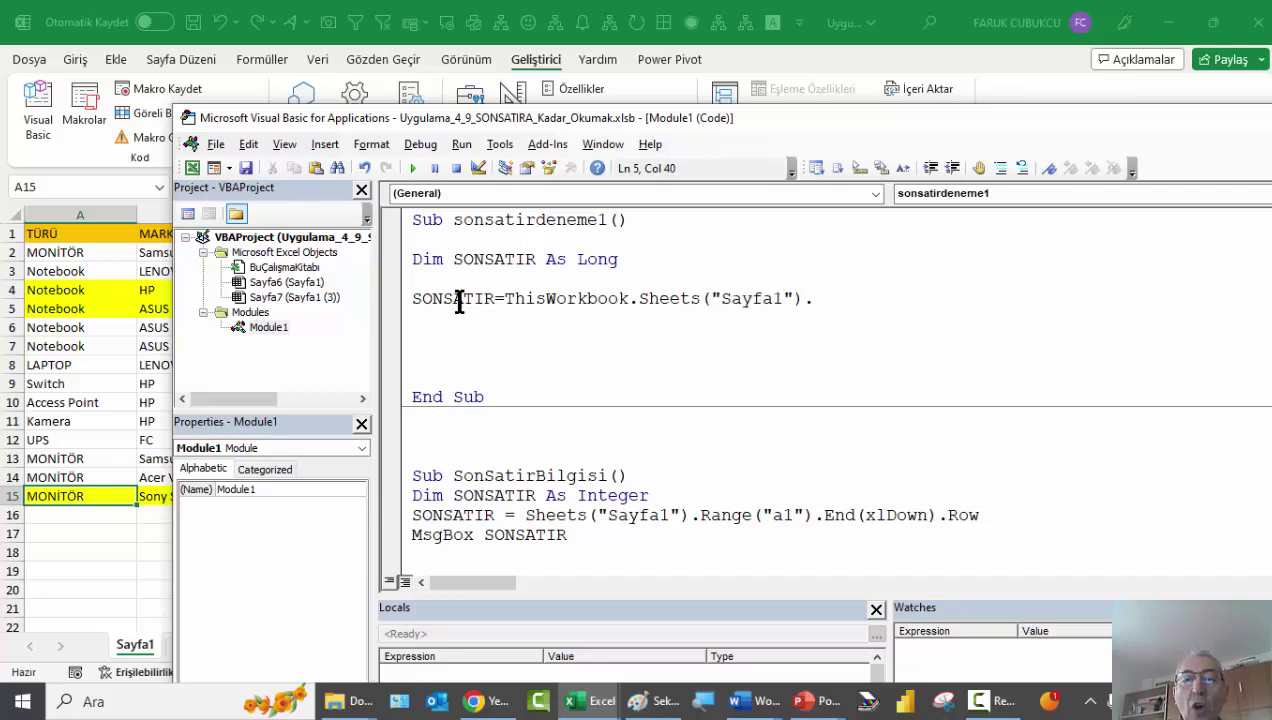
type("Ran")
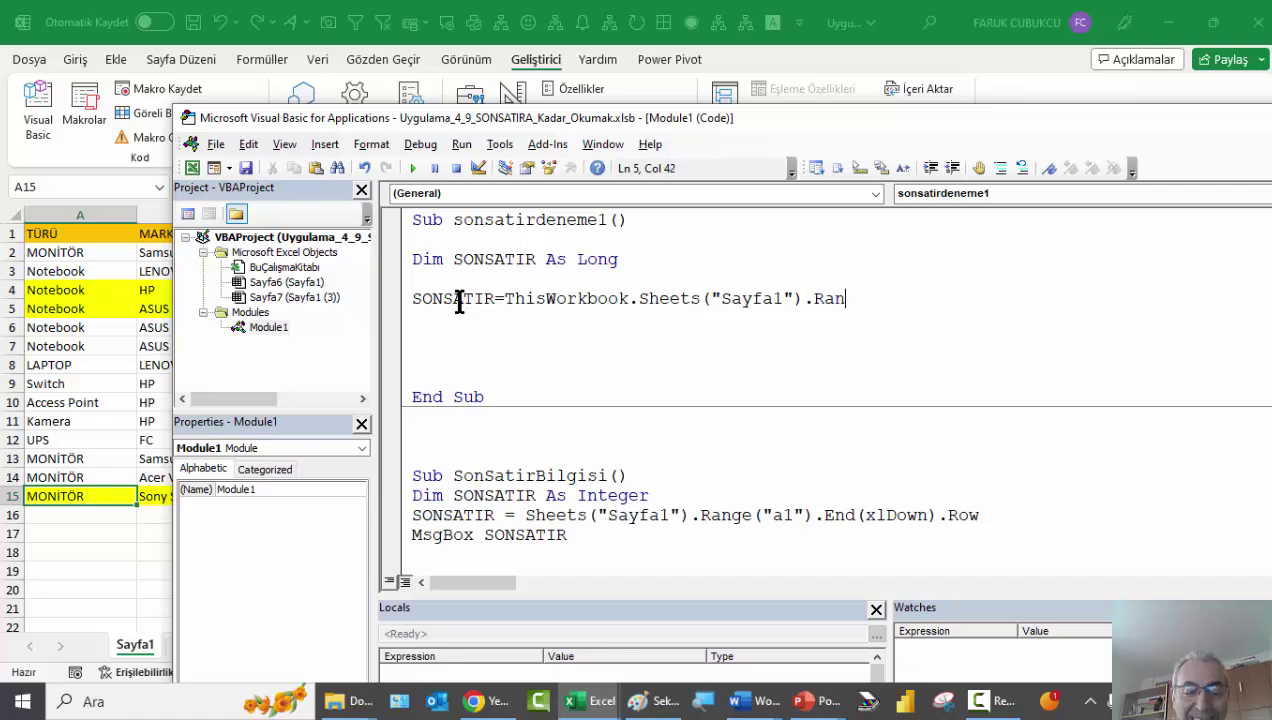
type("ge(\"")
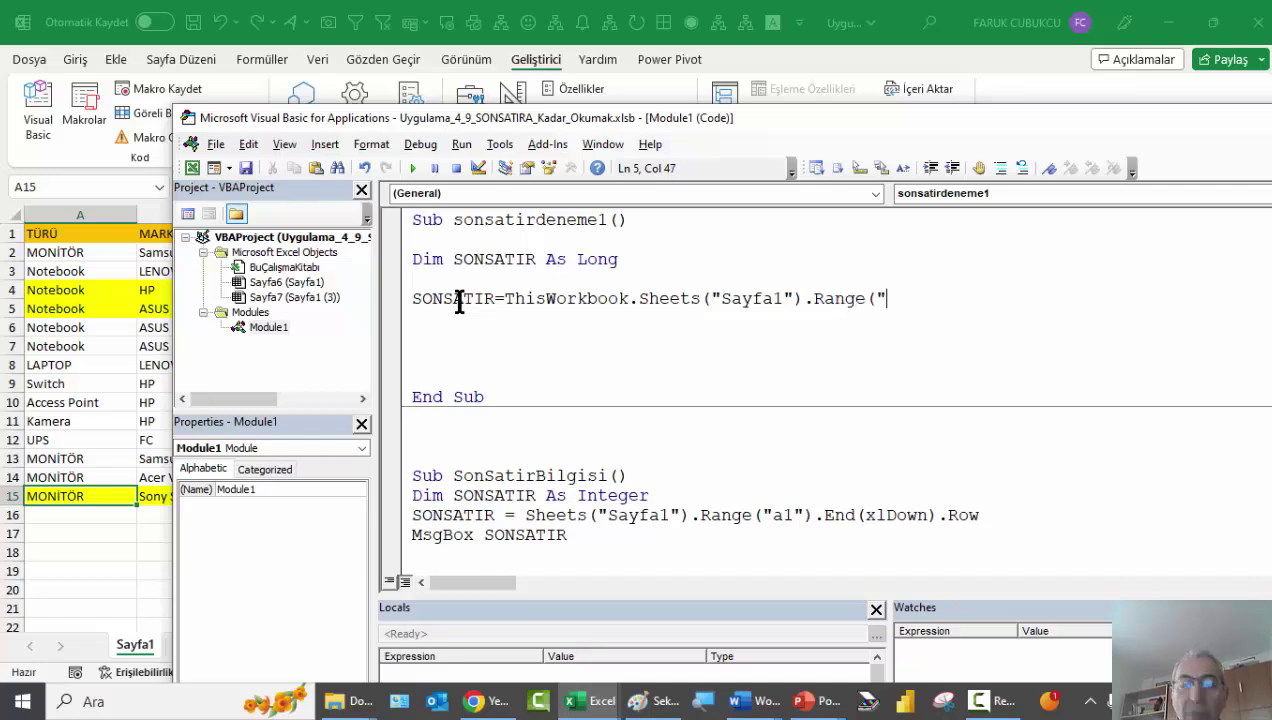
type("a1\")")
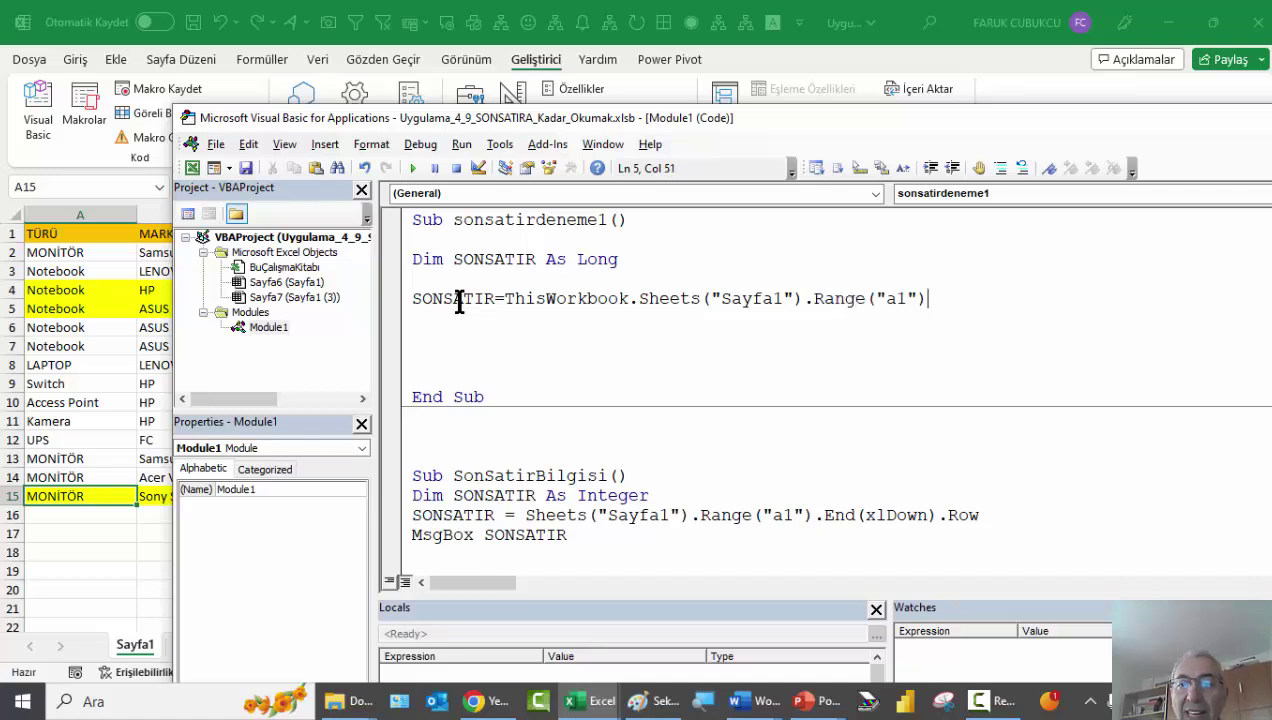
type(".")
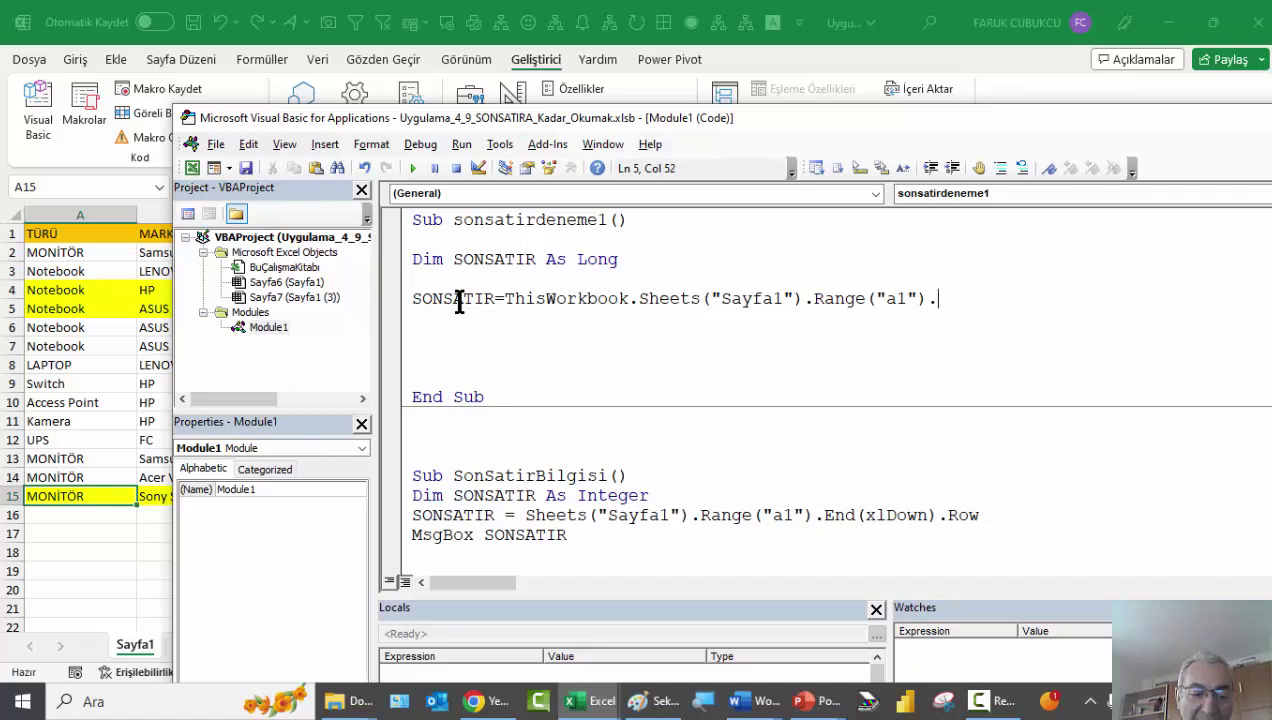
type("Ed")
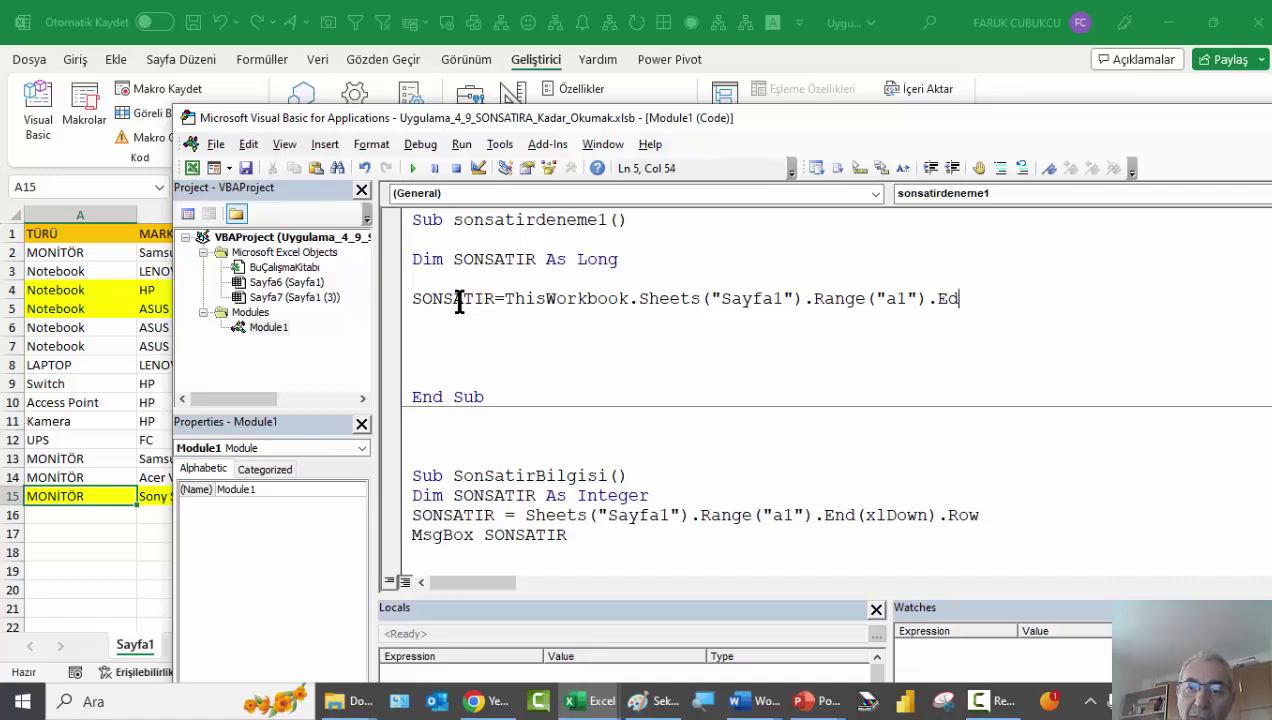
key("BackSpace")
type("nd")
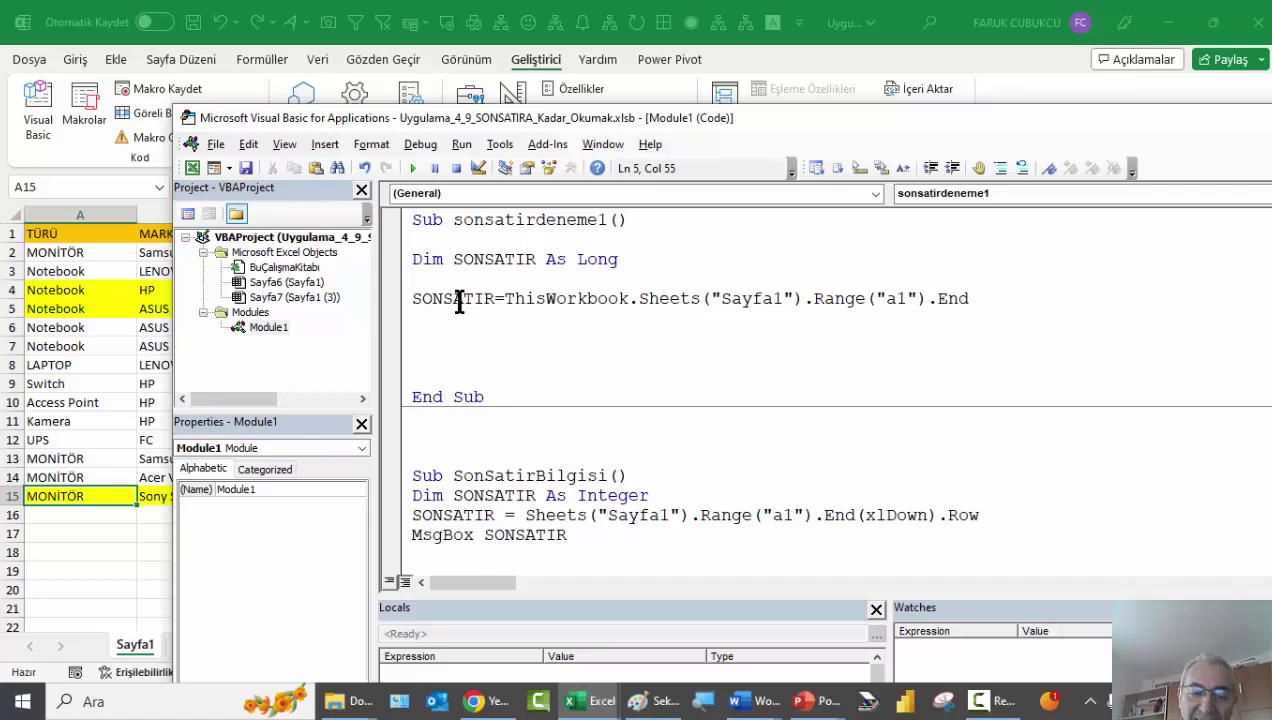
type("(Xl")
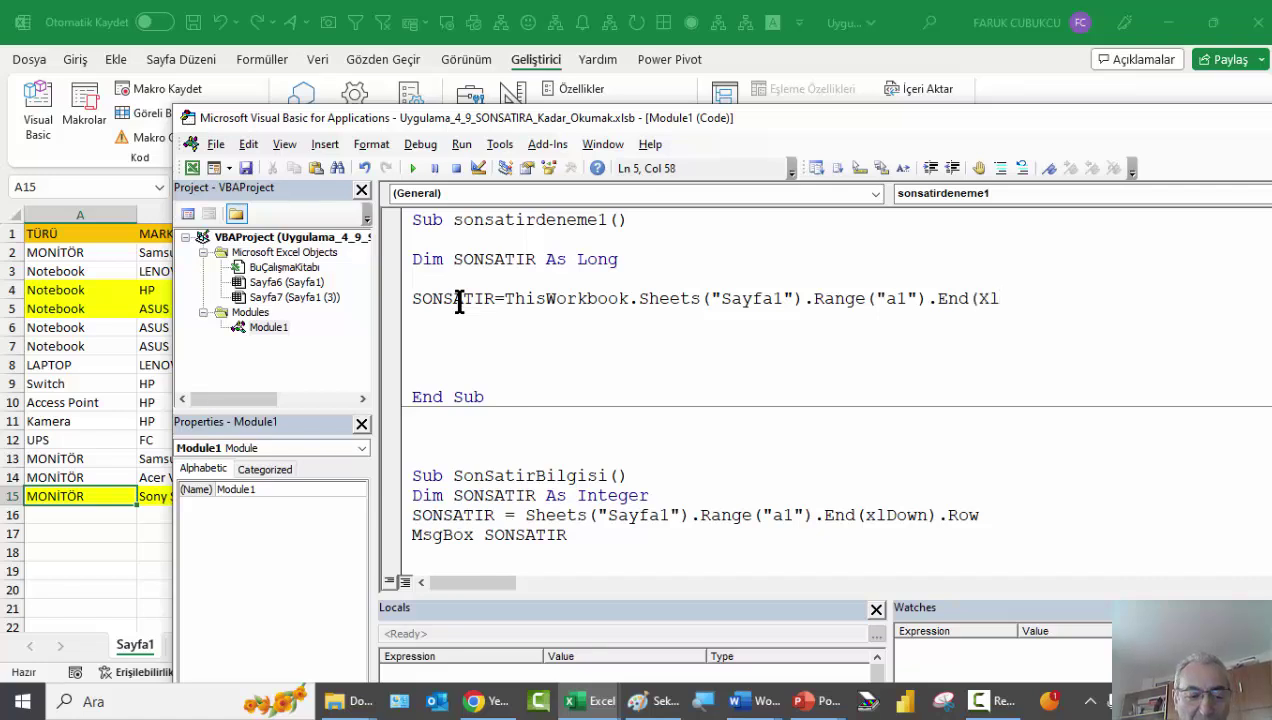
type("down")
key("BackSpace")
key("BackSpace")
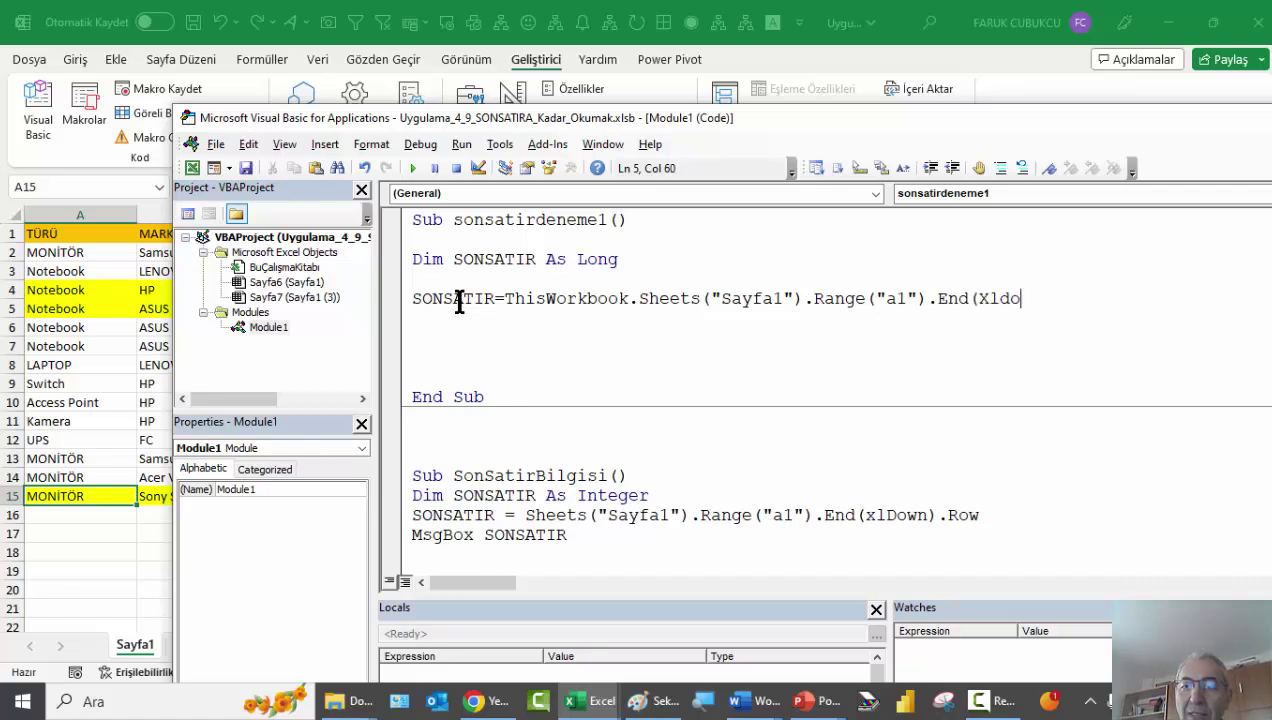
type("wn).")
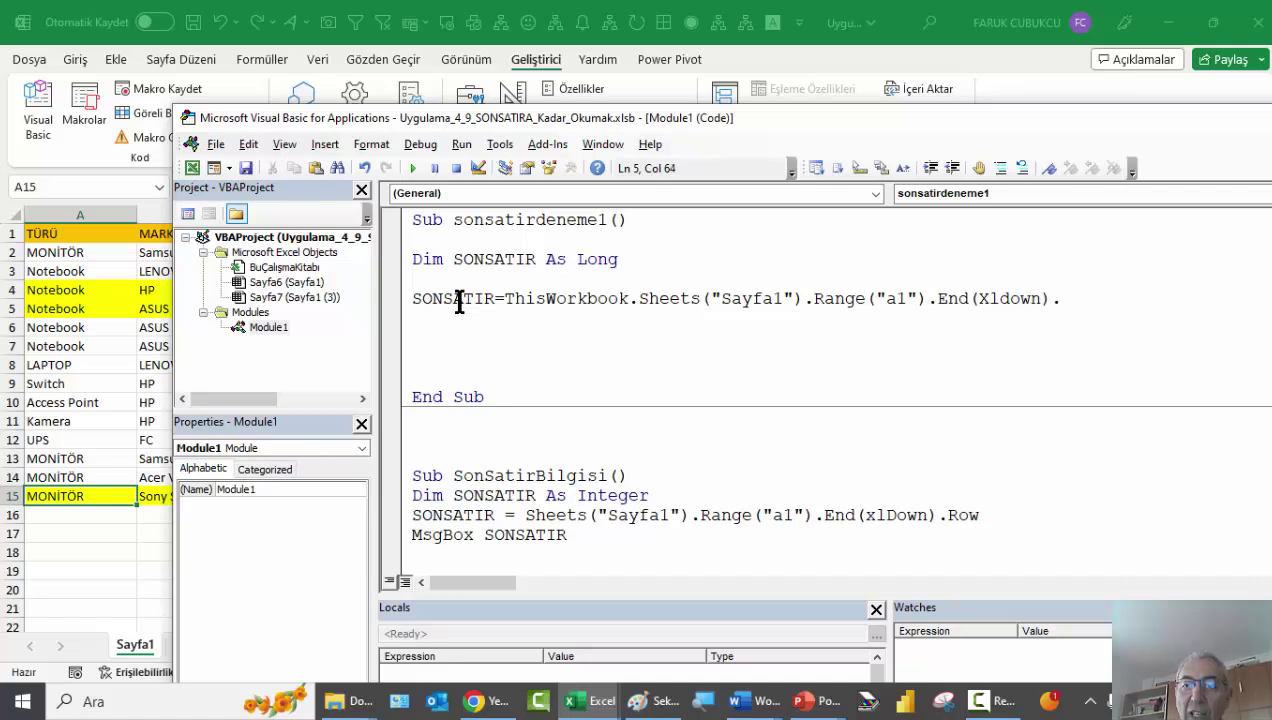
type("ro")
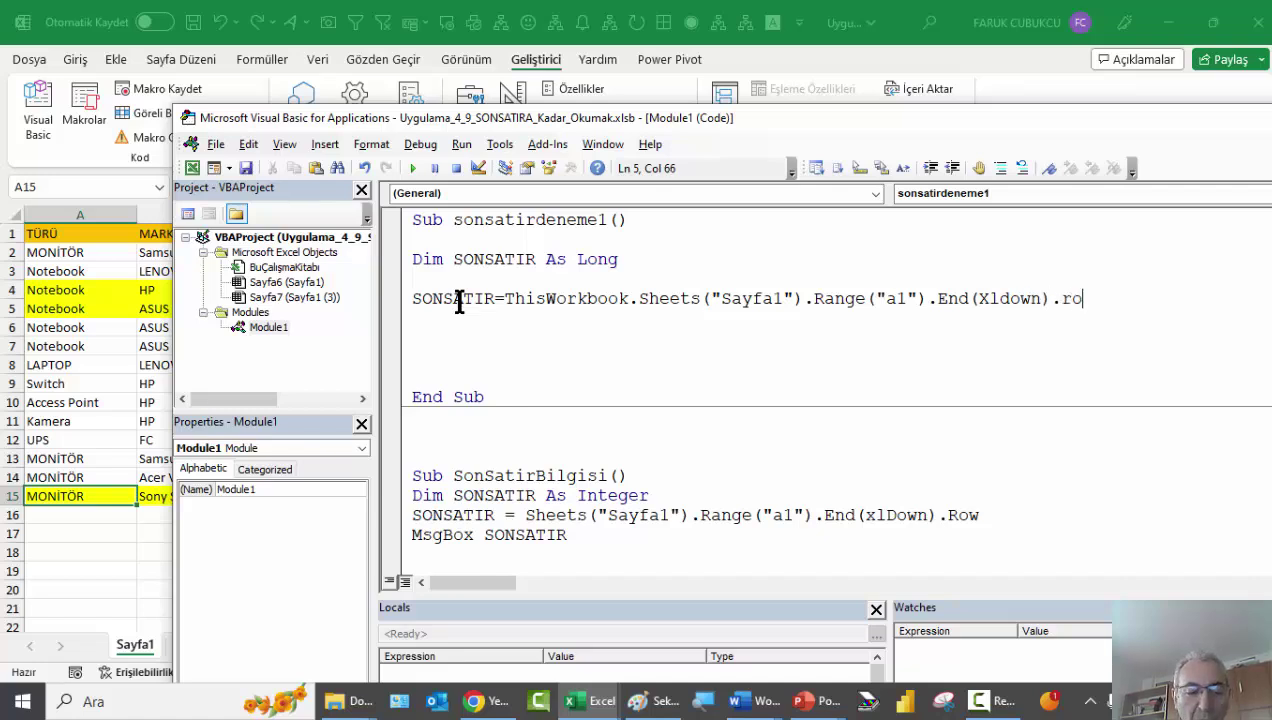
type("w")
key("Return")
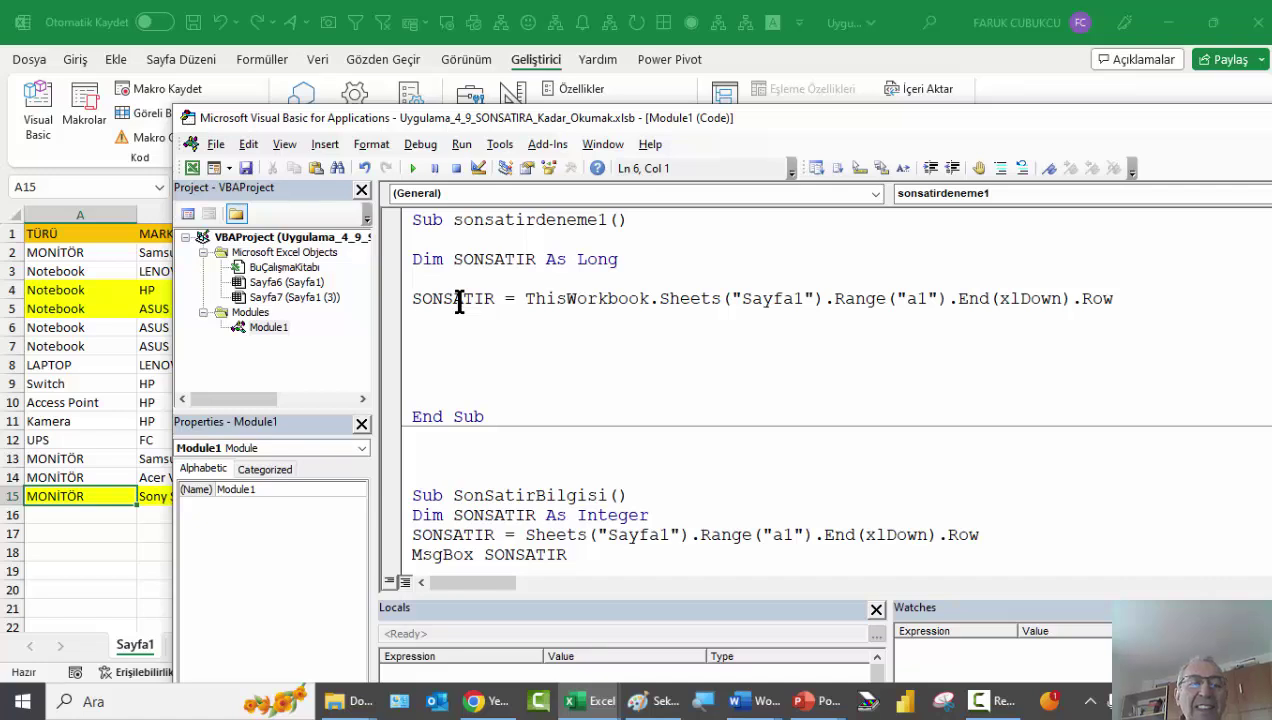
type("Ms")
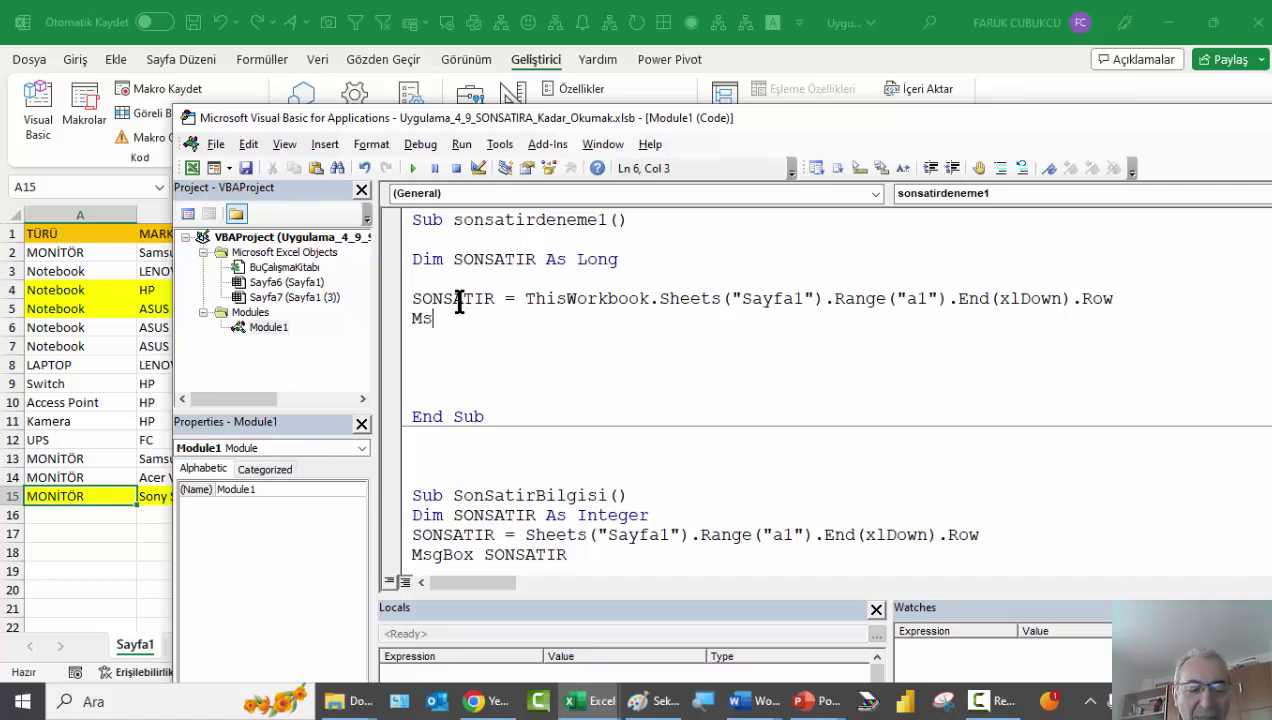
type("gbox")
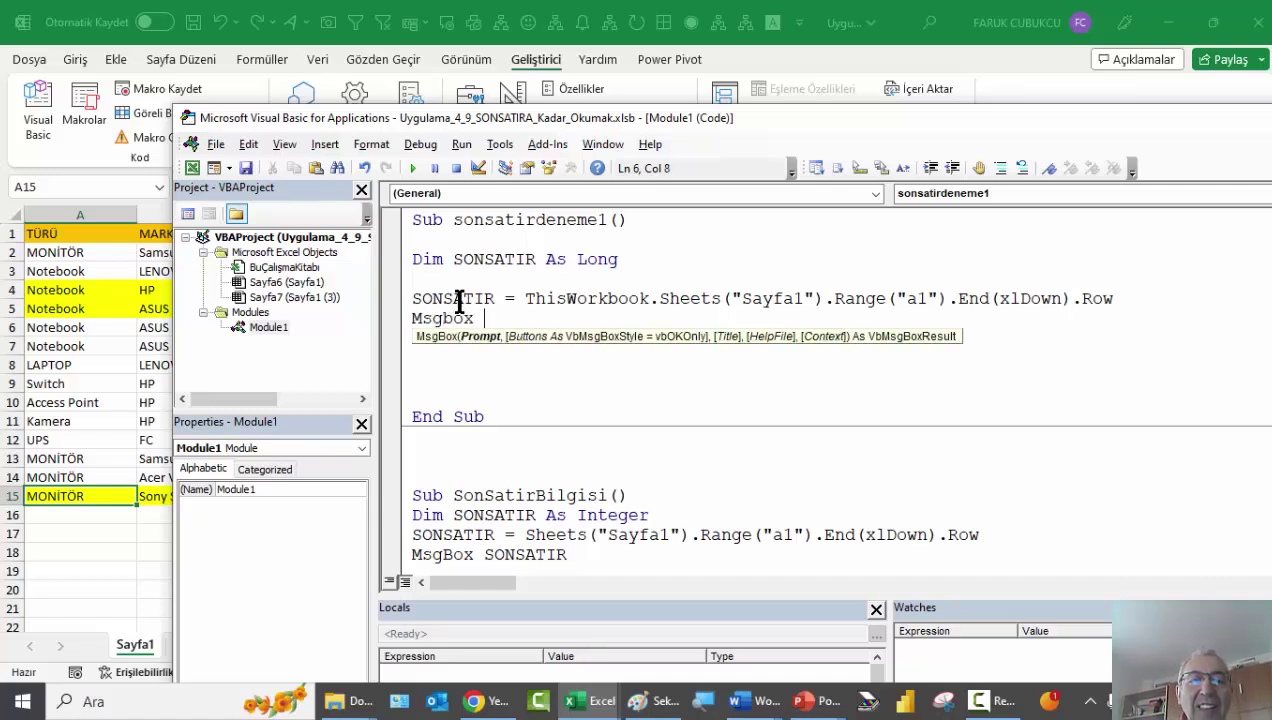
type(" SO")
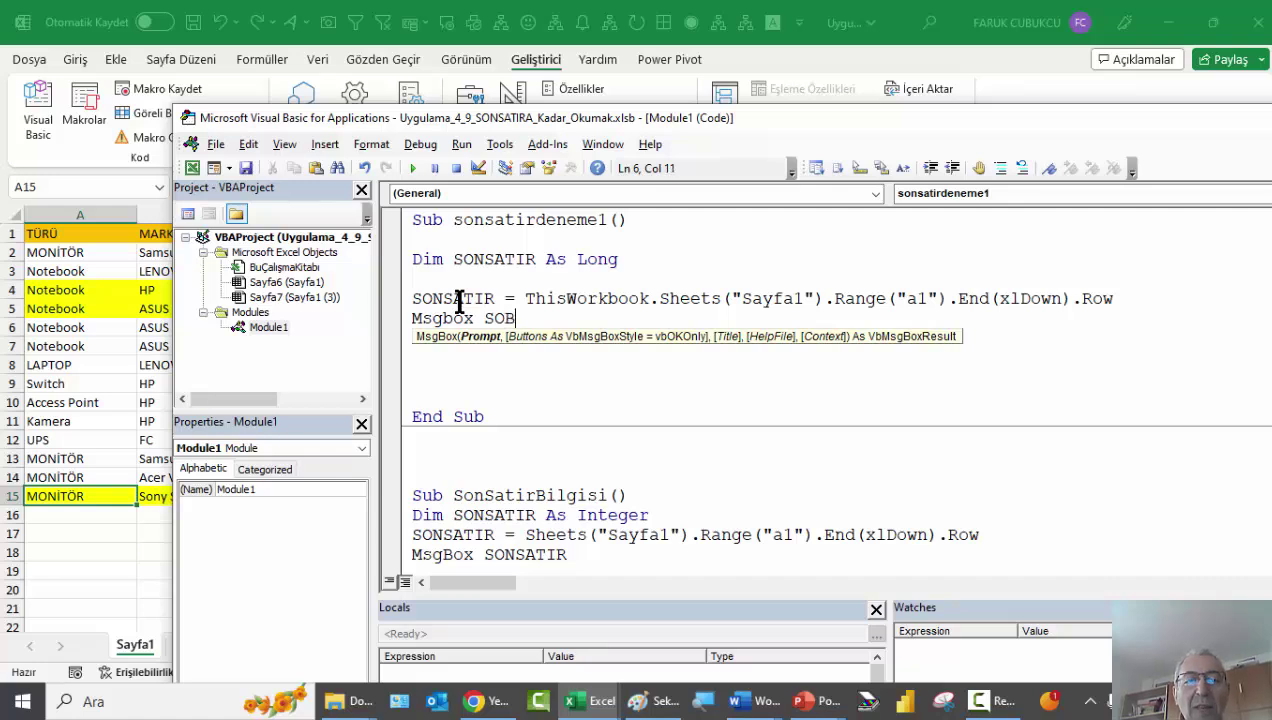
type("NSA")
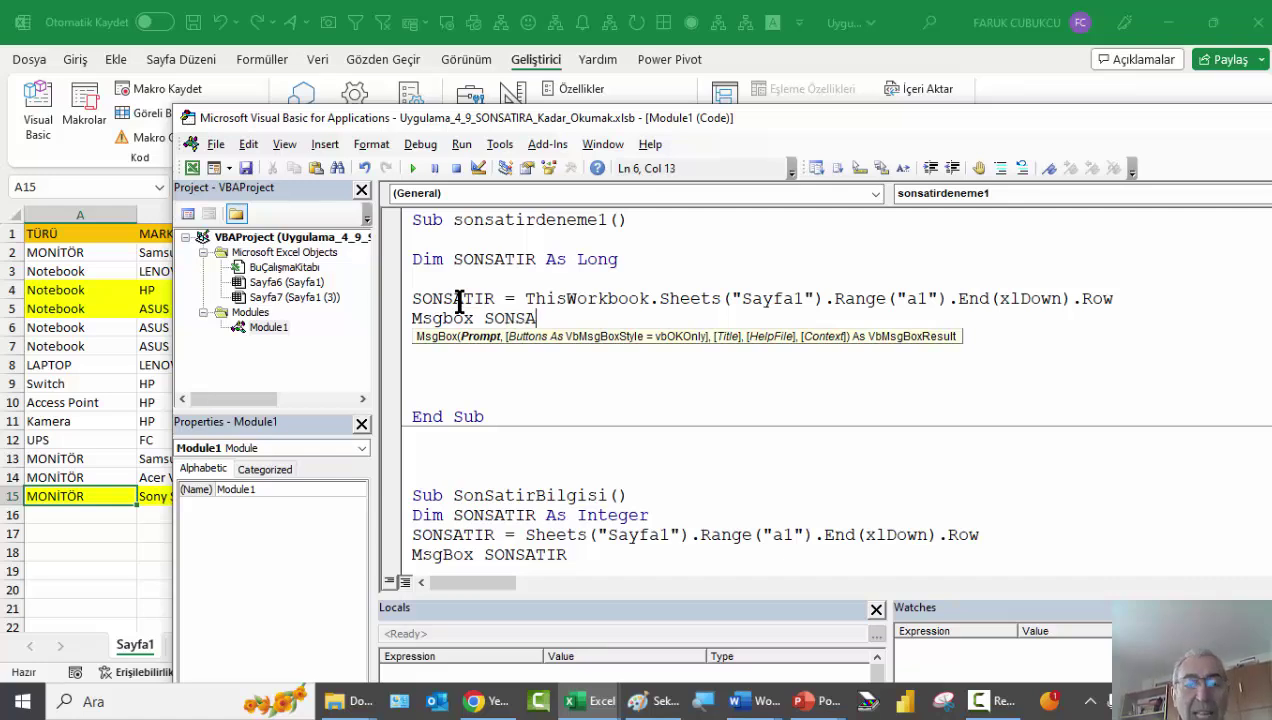
type("TIR")
key("Return")
key("Return")
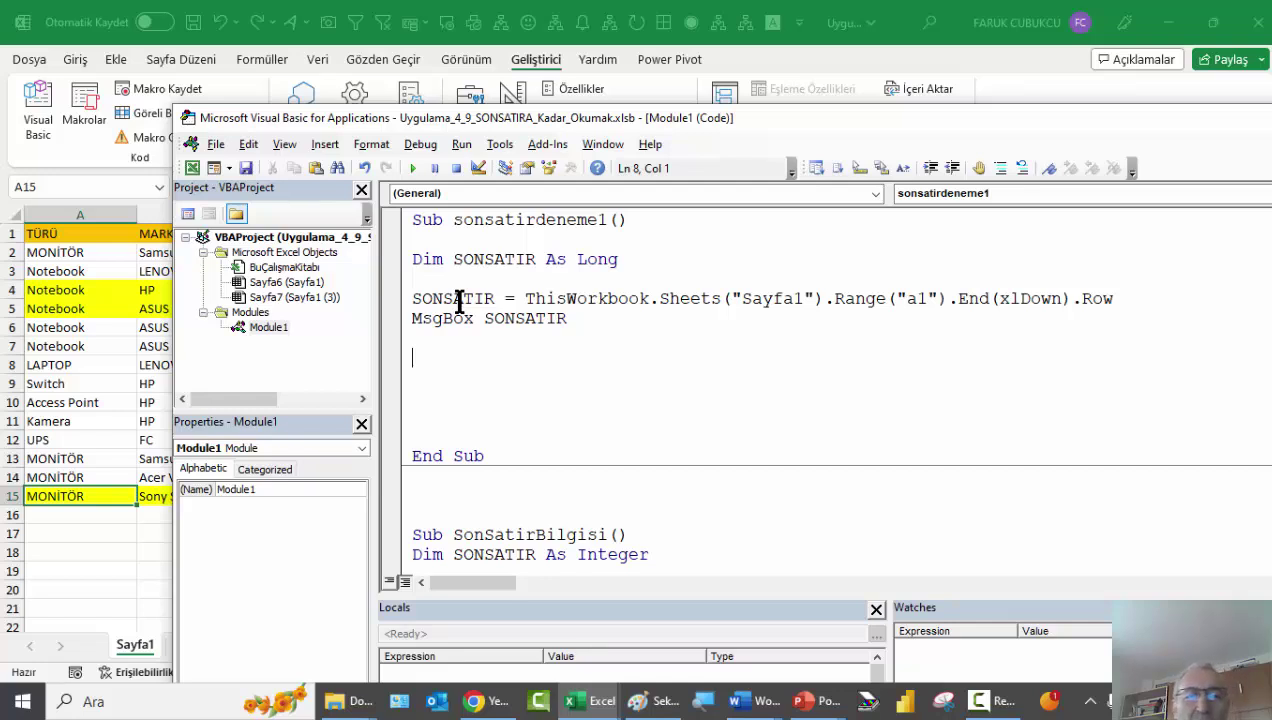
left_click(415, 168)
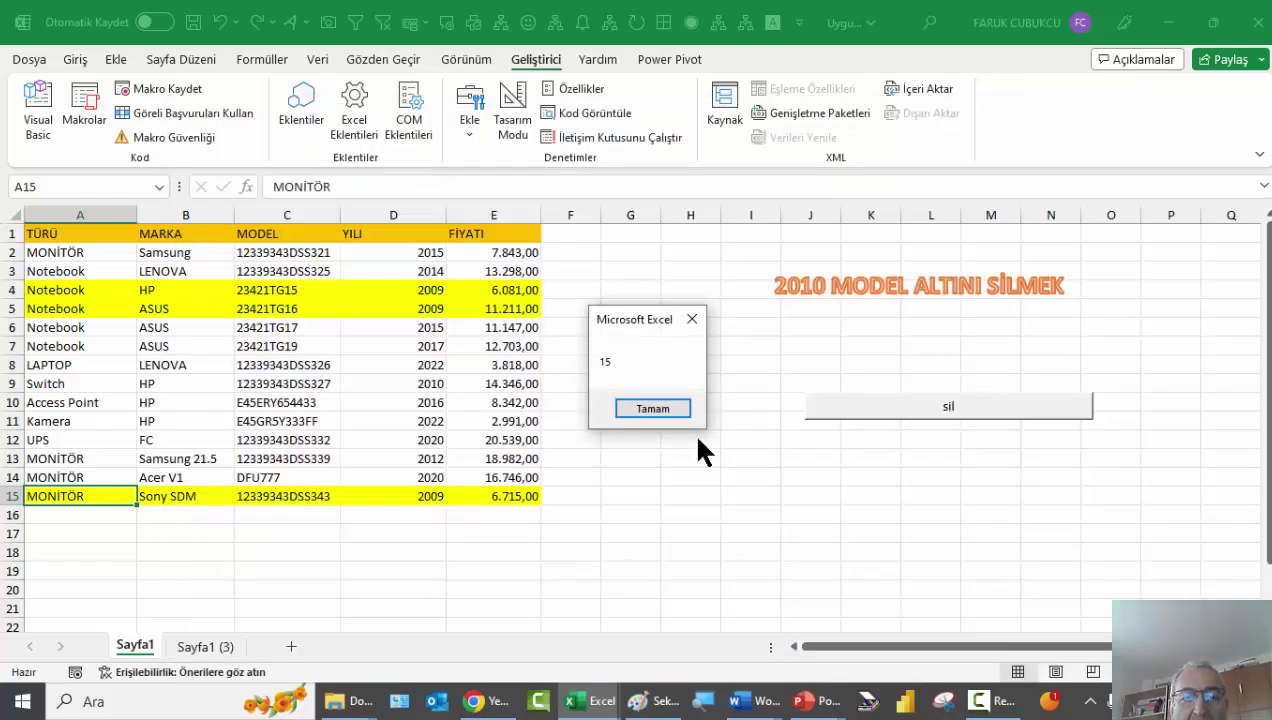
left_click(672, 400)
left_click(478, 340)
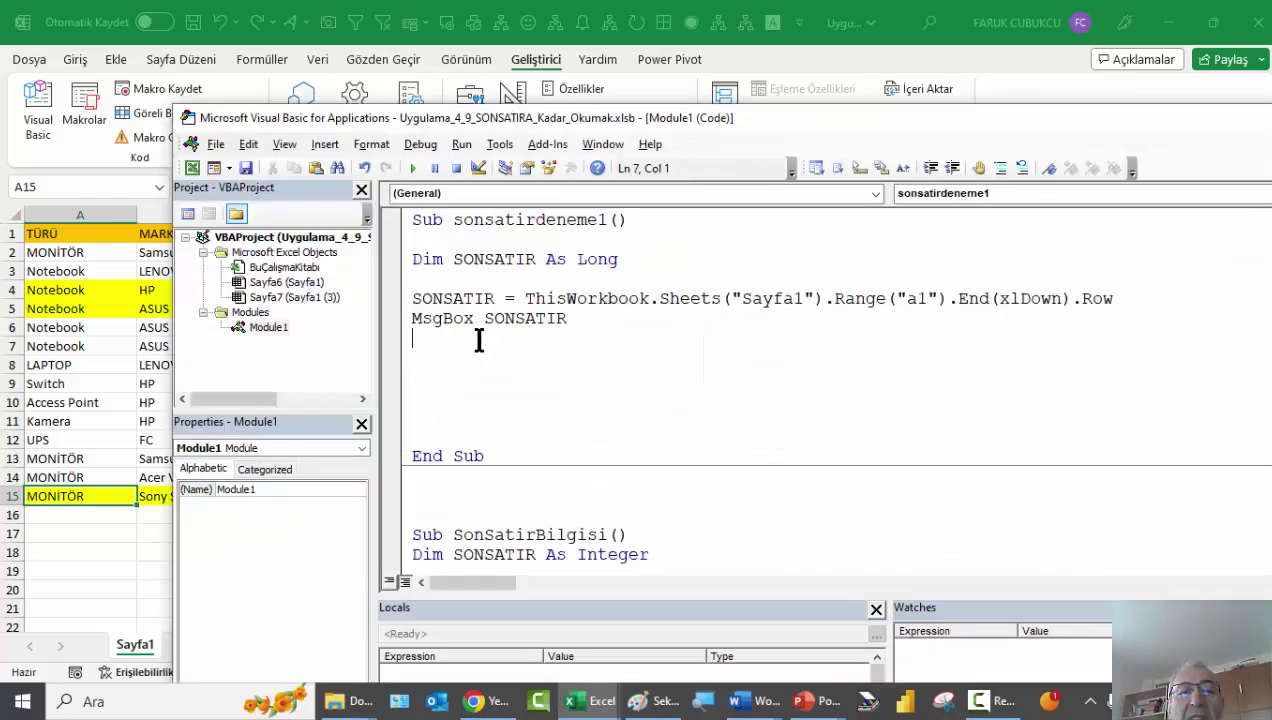
left_click(478, 350)
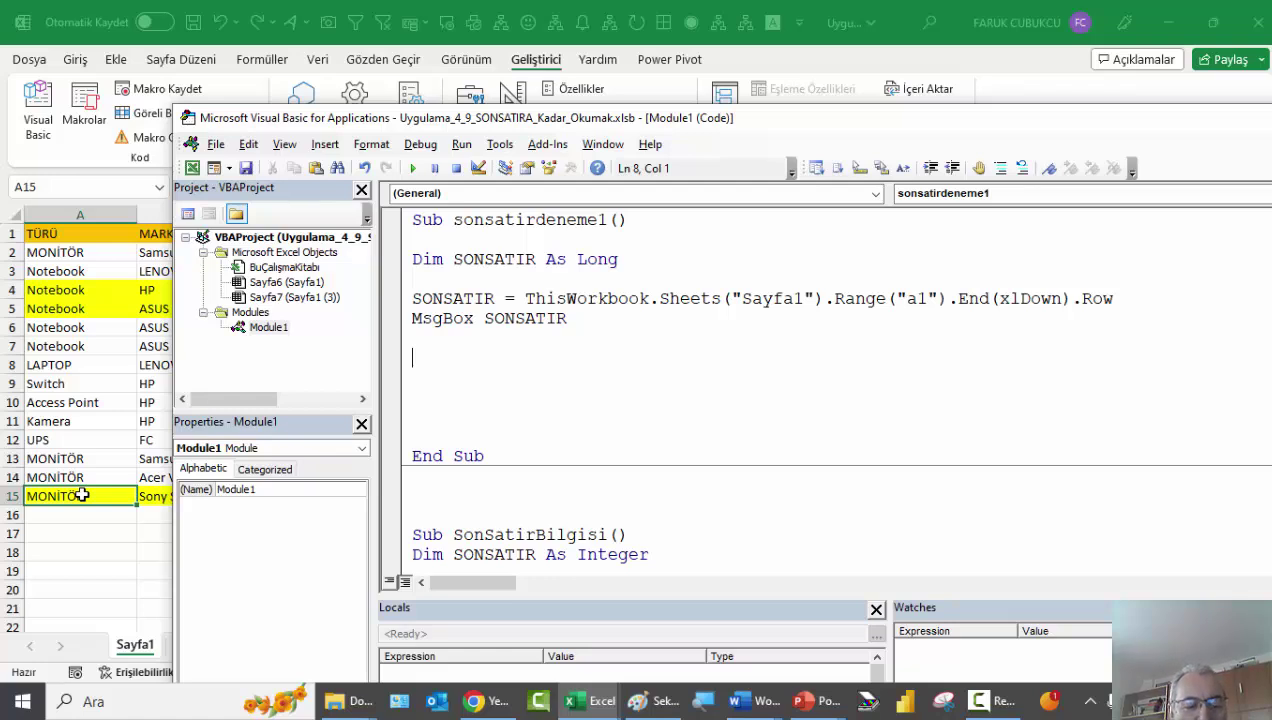
Step: Declare 'Dim SATIR As Long' under the SONSATIR declaration
type("for")
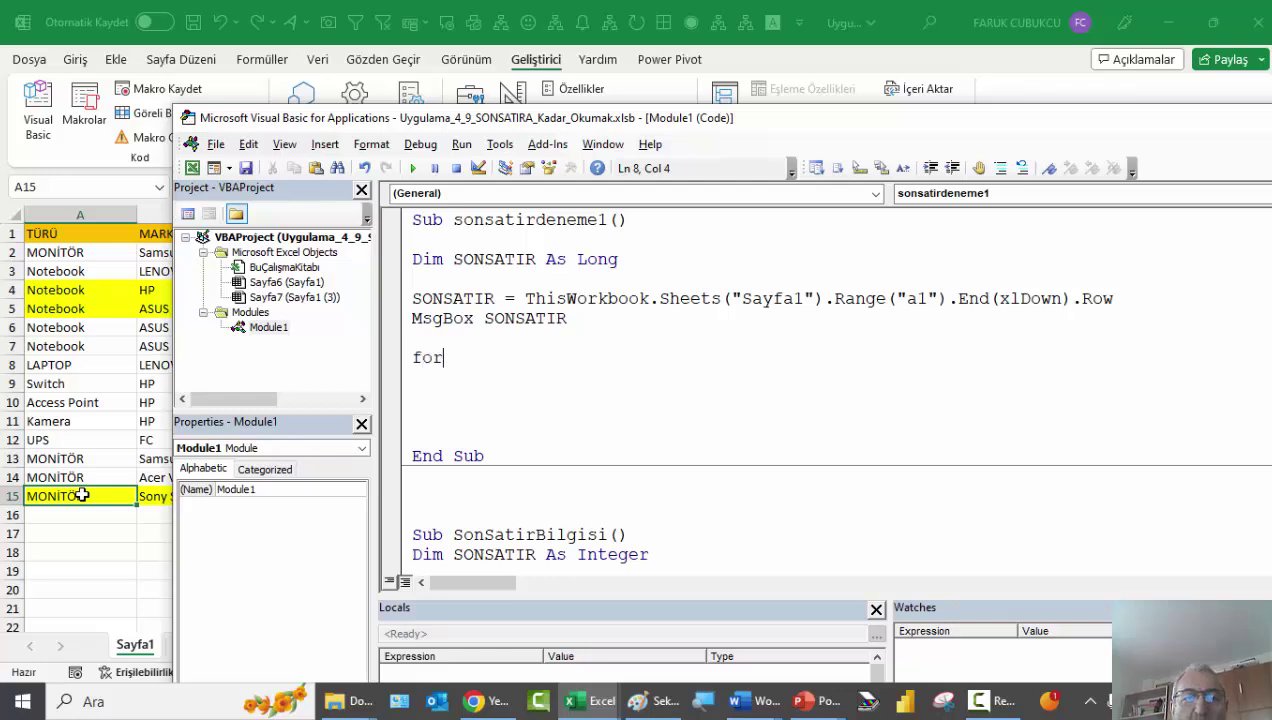
key("BackSpace")
key("BackSpace")
key("BackSpace")
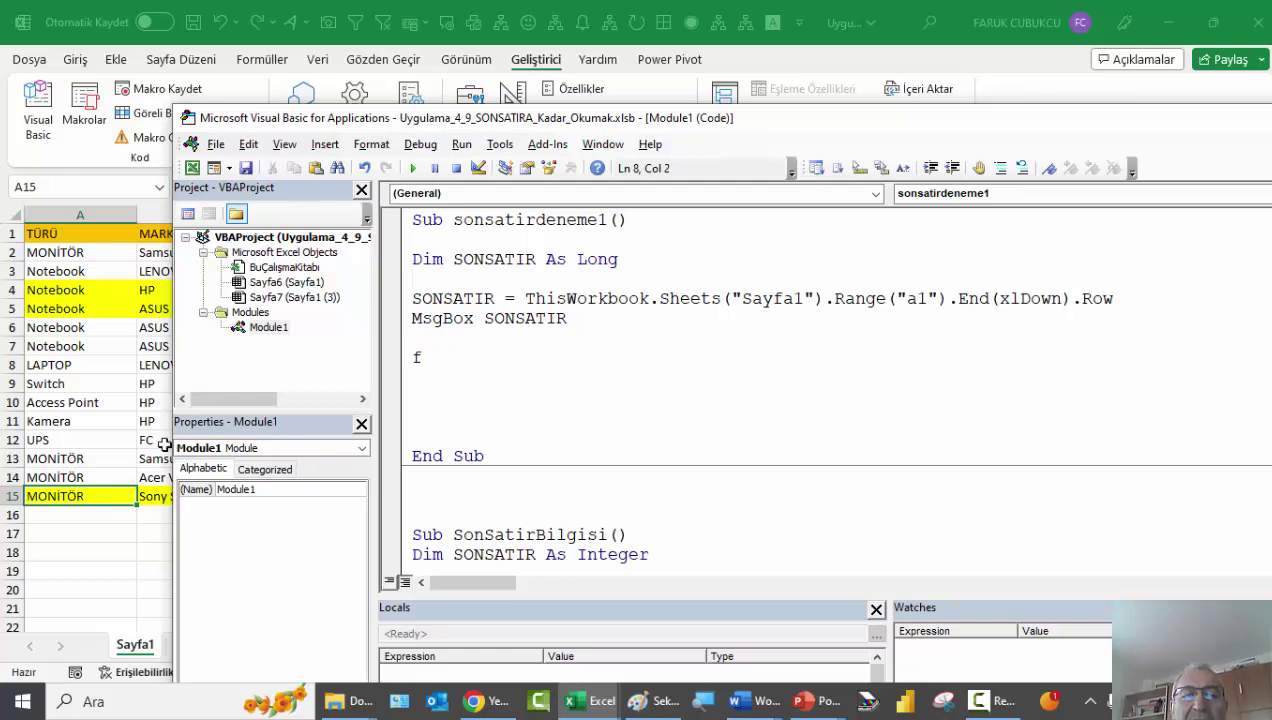
left_click(476, 283)
type("Di")
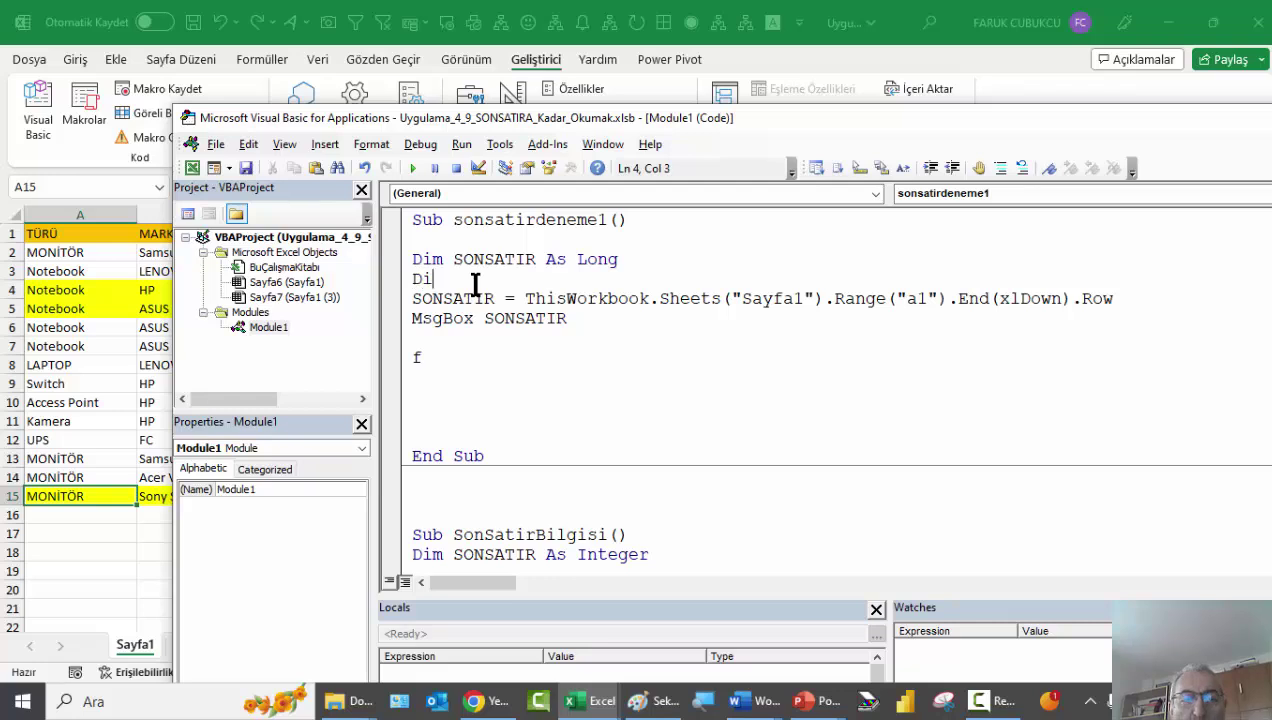
type("m SATIR ")
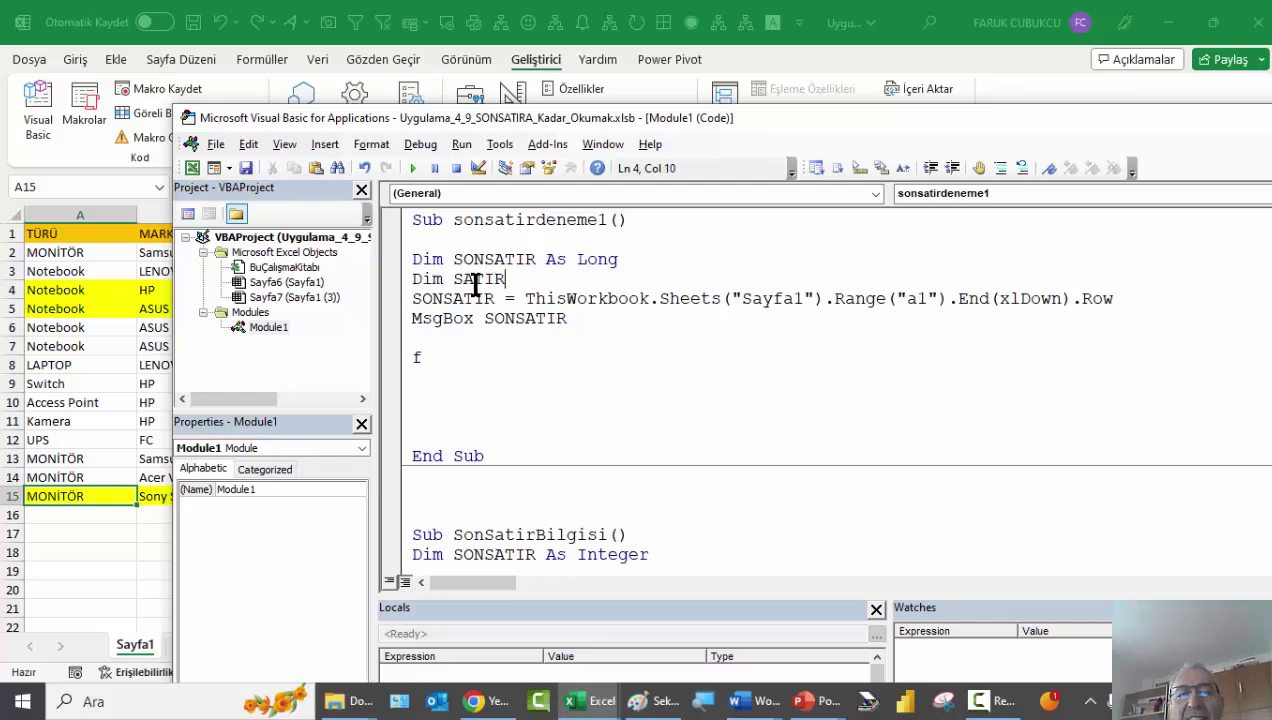
type("as Lo")
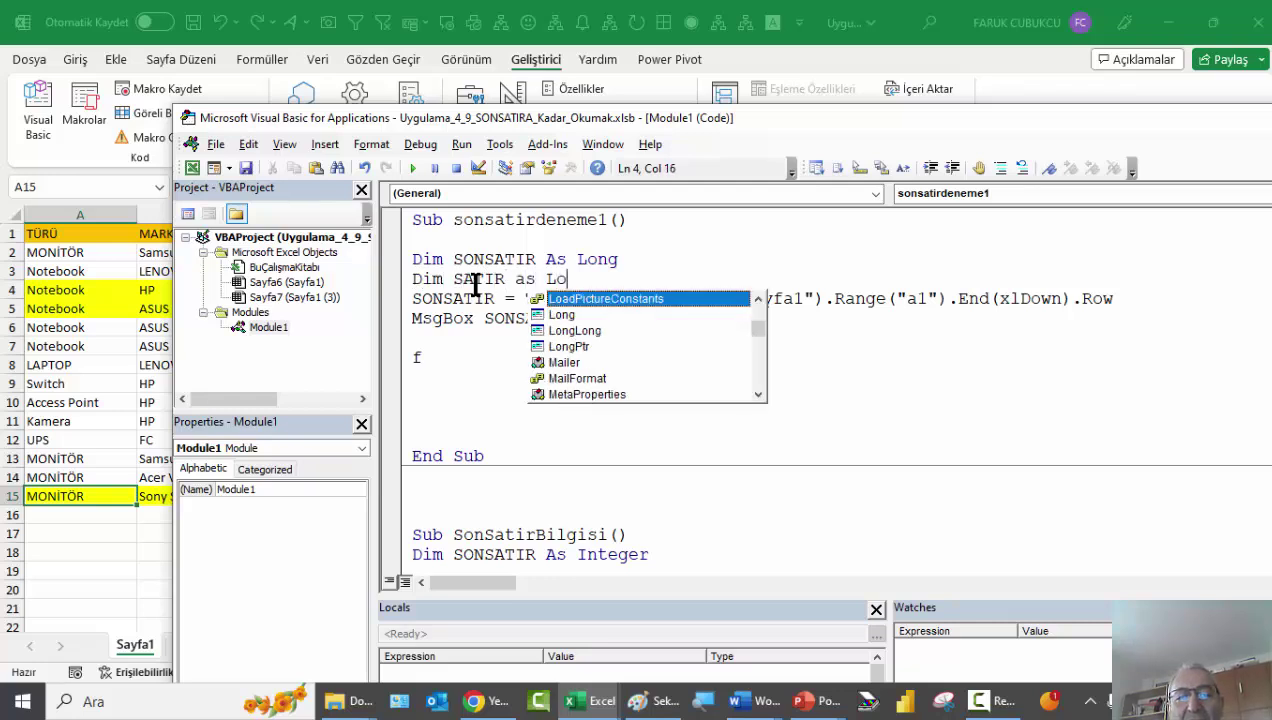
type("n")
key("Return")
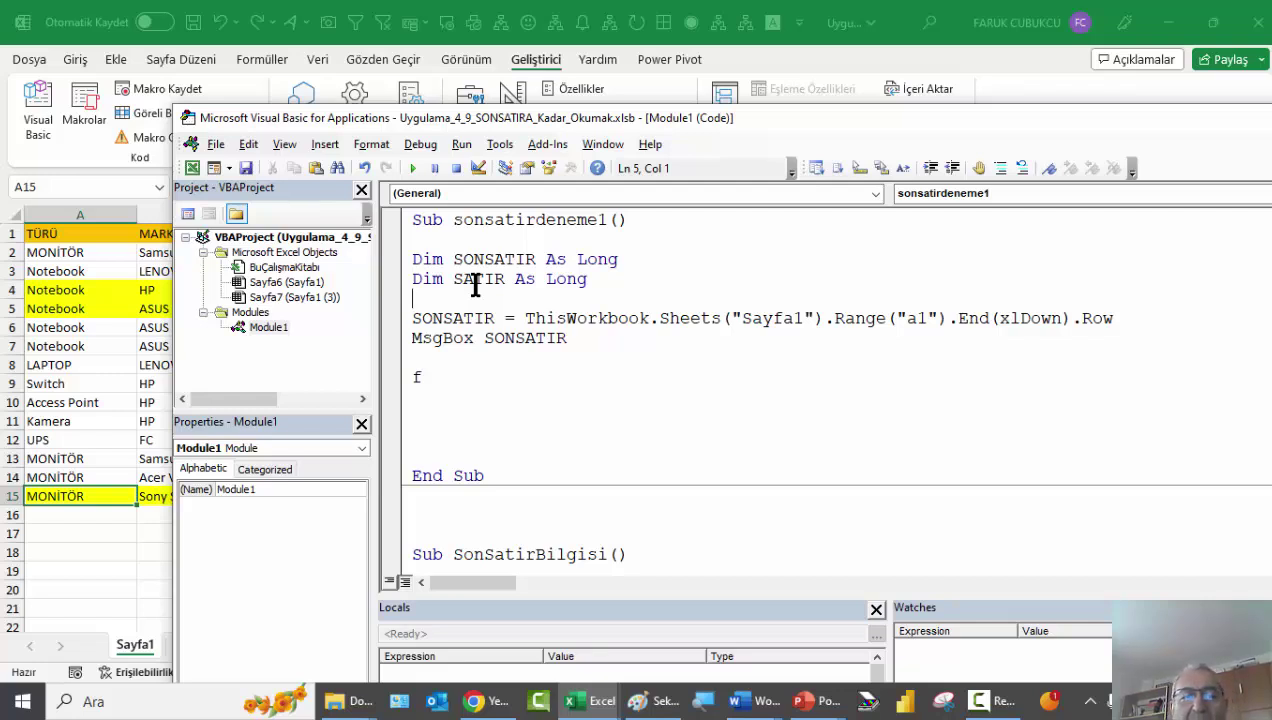
Step: Write the loop 'For SATIR = 2 To SONSATIR' closed by 'Next SATIR'
left_click(464, 383)
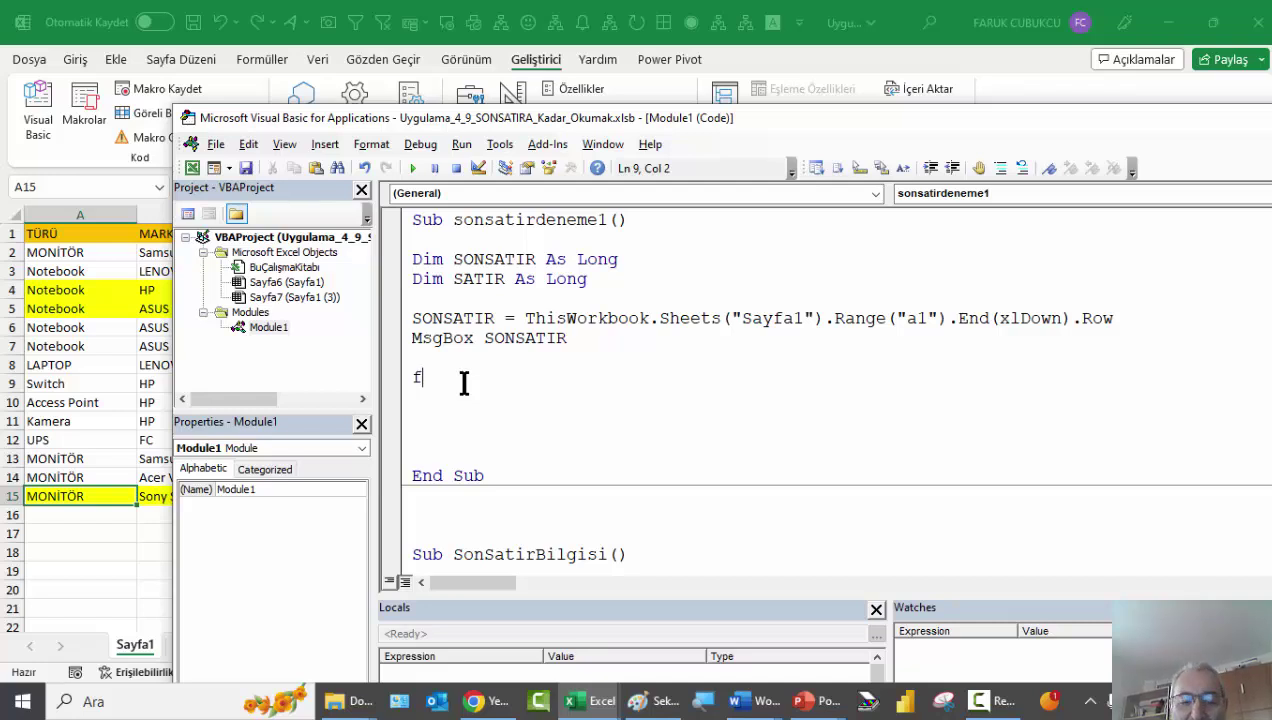
type("or ")
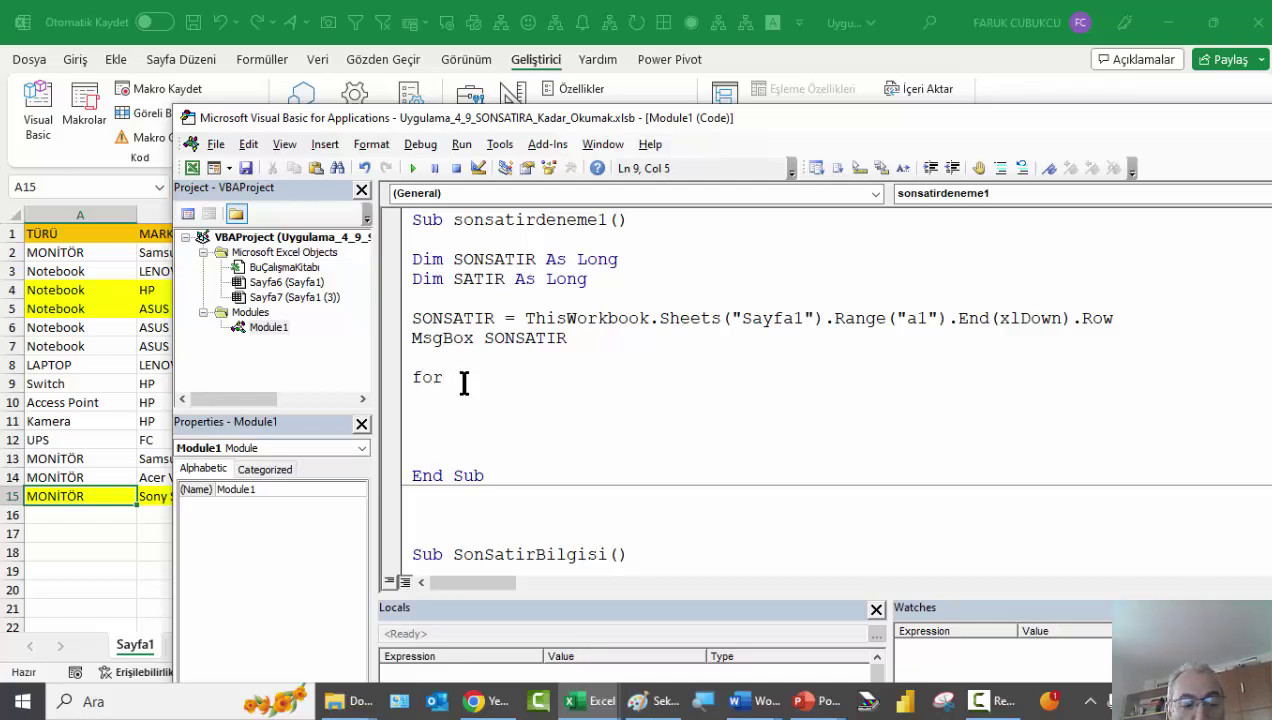
type("SATIR = 1")
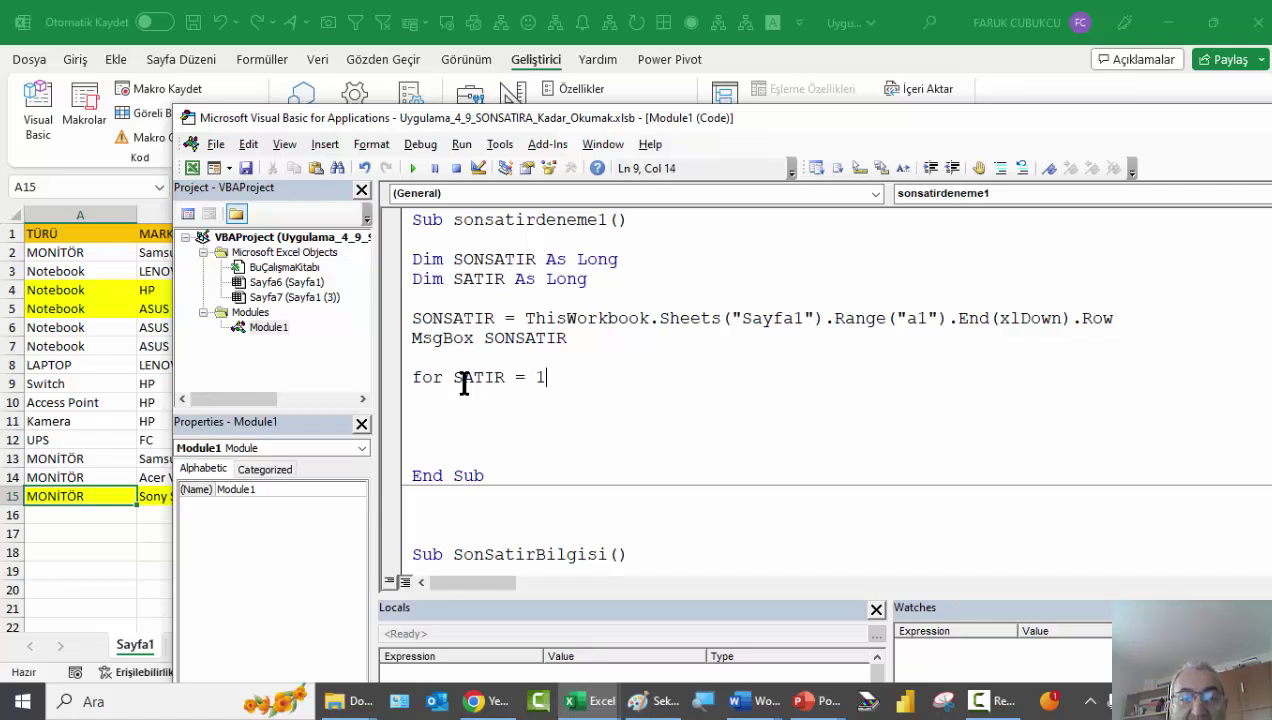
key("BackSpace")
type("2 ")
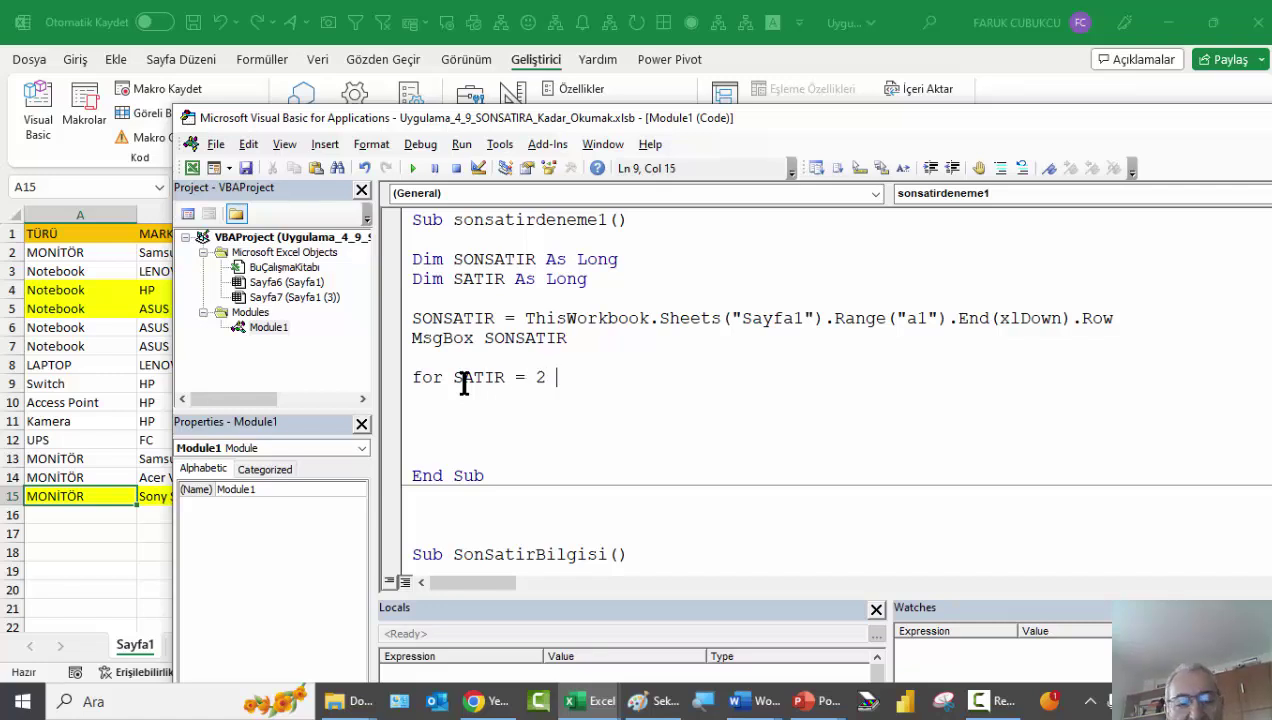
type("TO s")
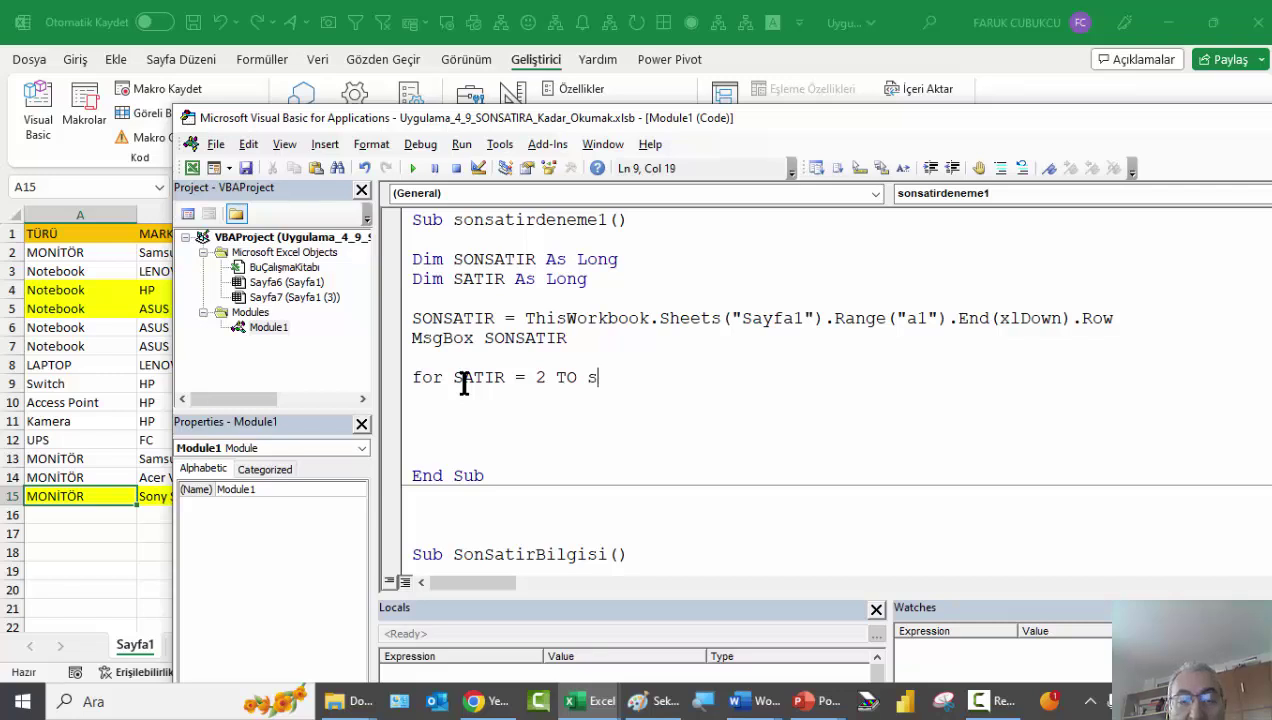
type("on")
key("ctrl+space")
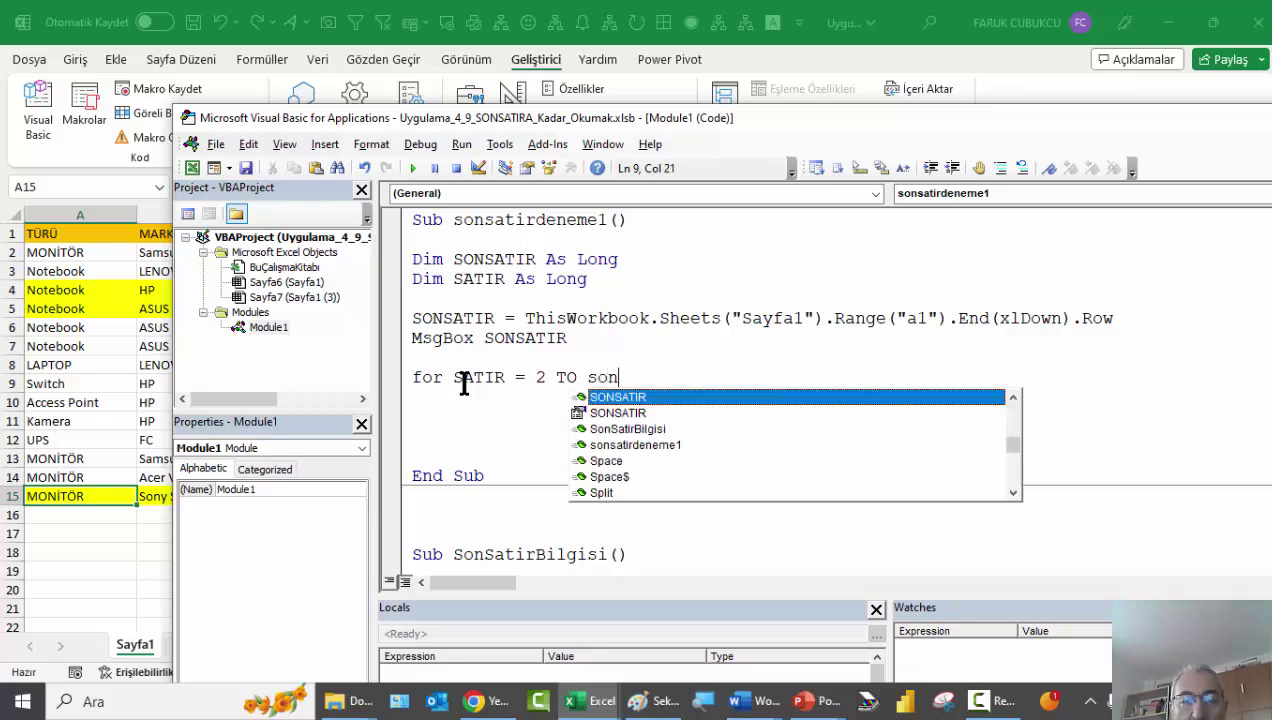
key("Tab")
key("Return")
key("Return")
key("Return")
type("n")
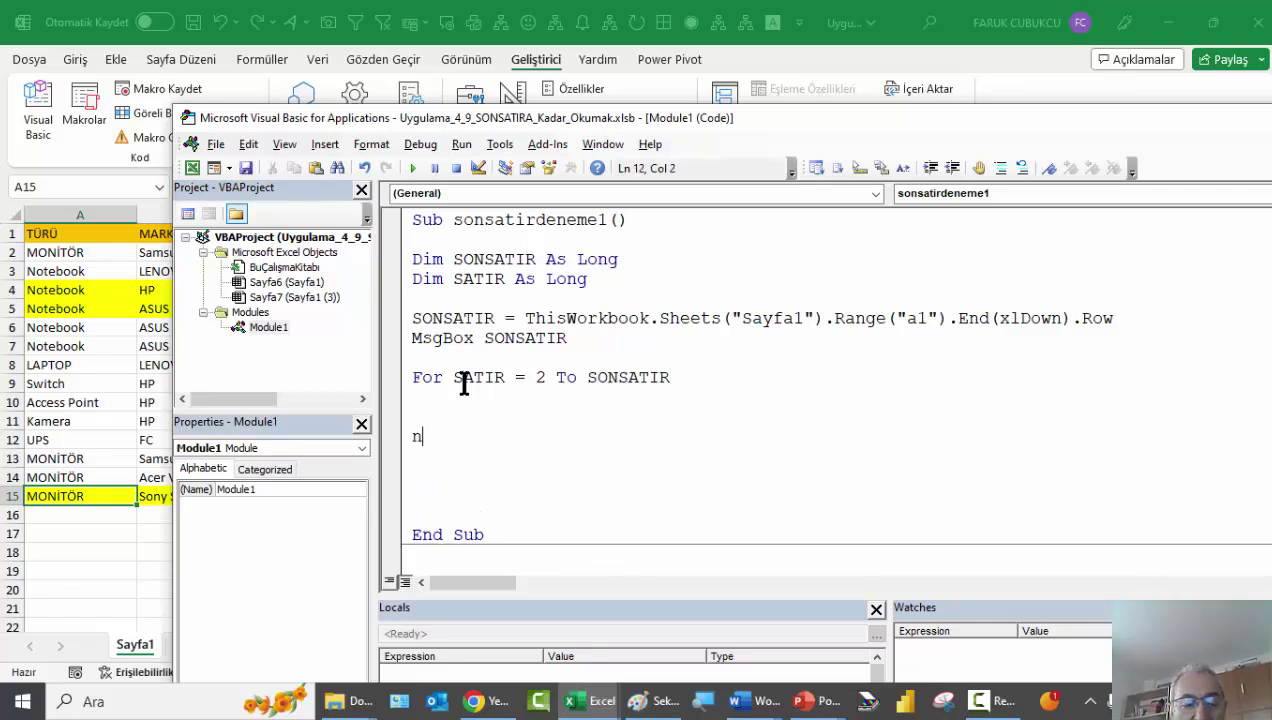
type("EX")
key("BackSpace")
key("BackSpace")
key("BackSpace")
type("N")
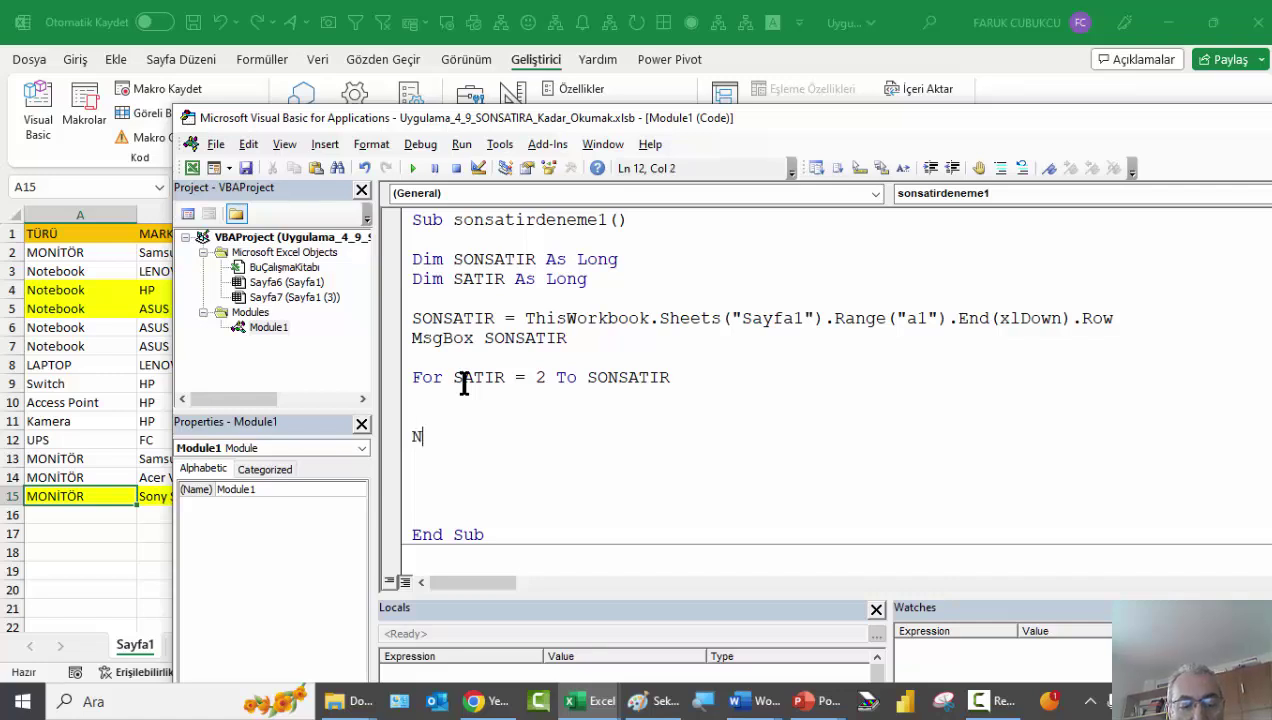
type("ext S")
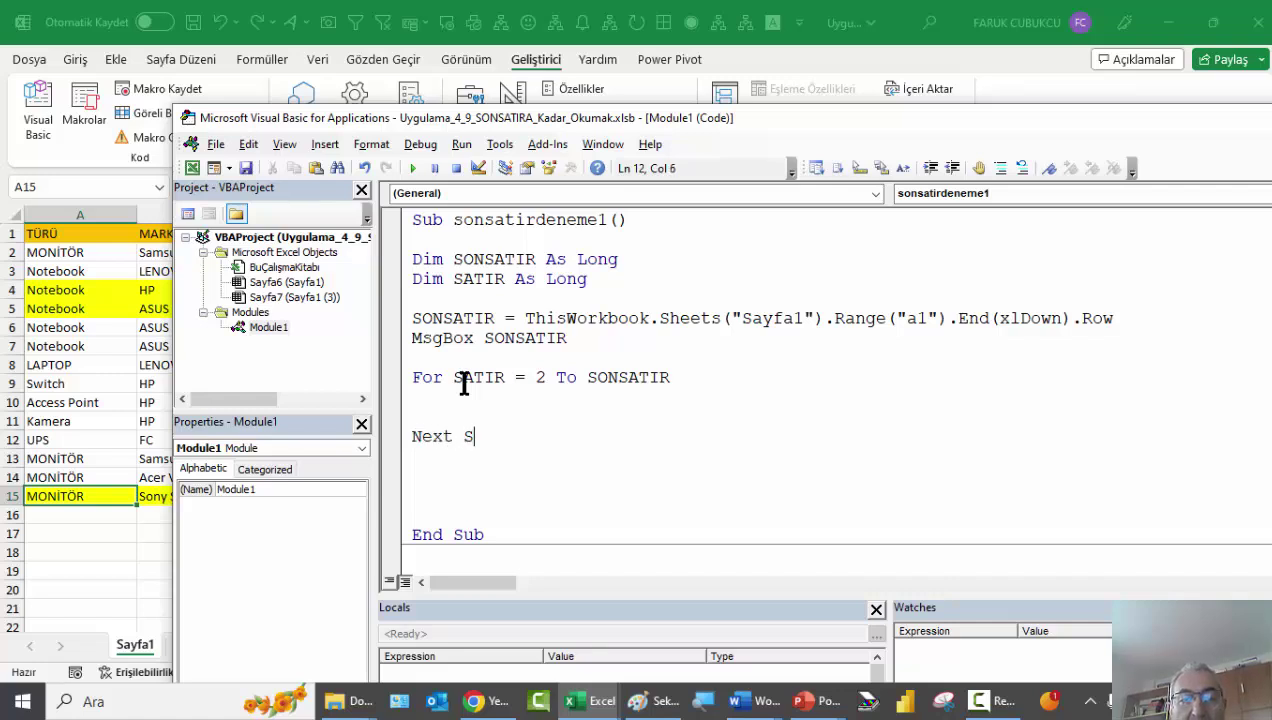
type("ATIR")
left_click(460, 397)
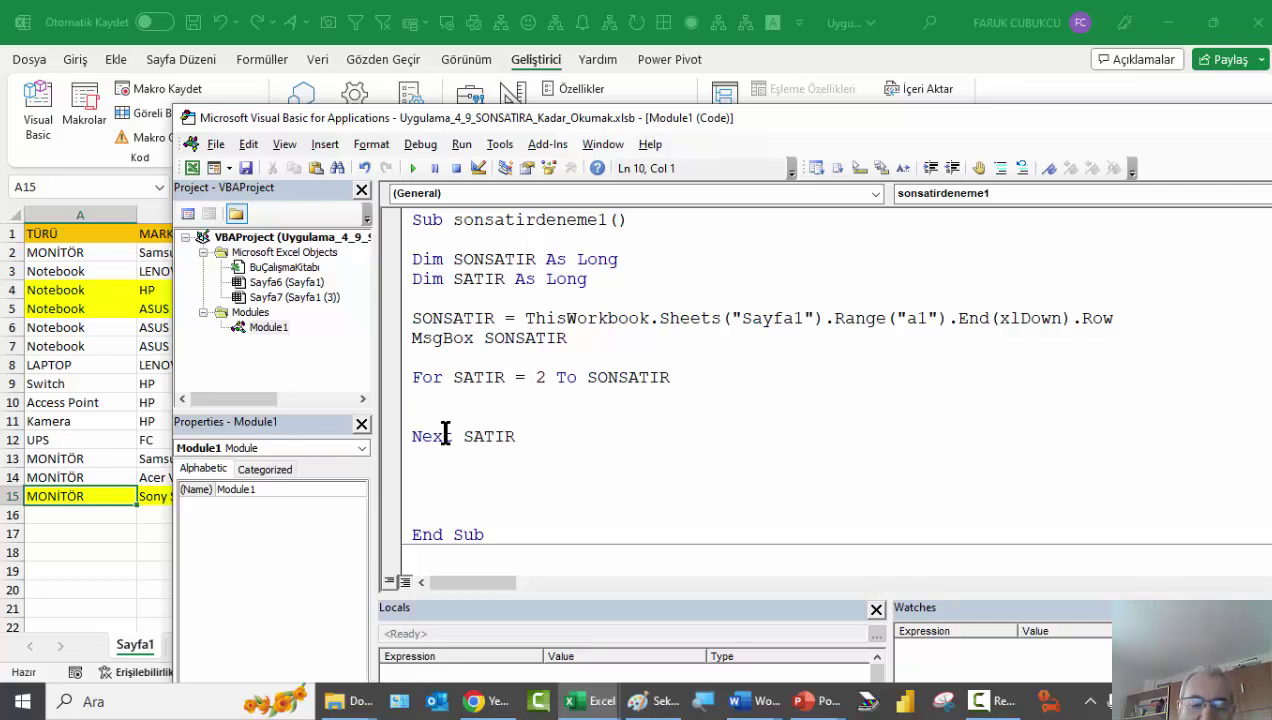
Step: Inside the loop, write 'MsgBox ThisWorkbook.Sheets("Sayfa1").Cells(SATIR, 2).Value'
type("msgb")
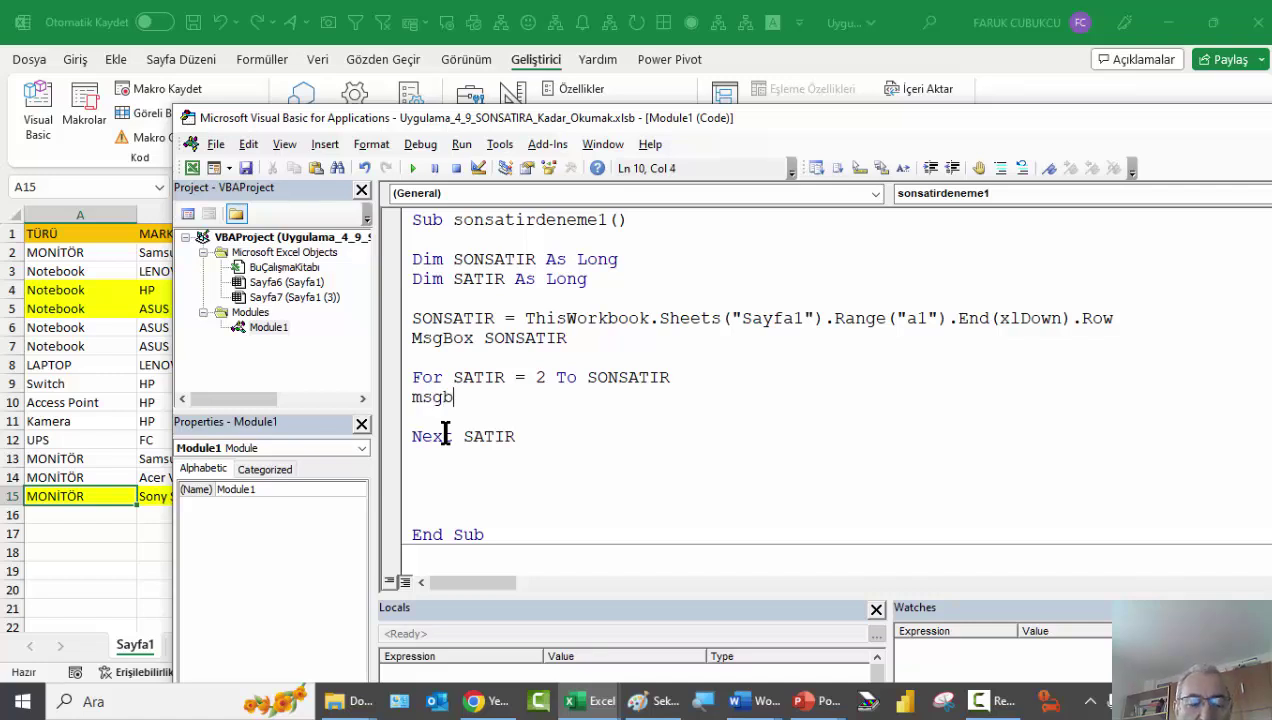
type("ox")
key("BackSpace")
type("x")
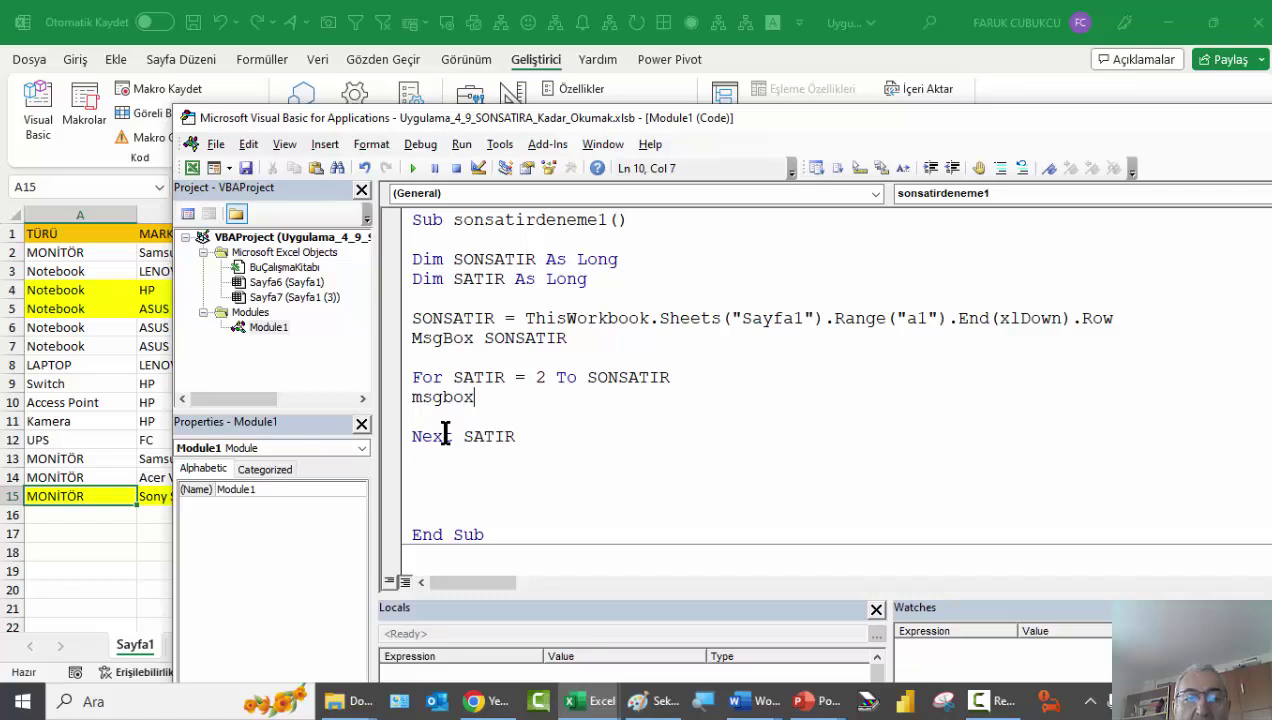
left_click_drag(823, 318, 524, 320)
key("ctrl+c")
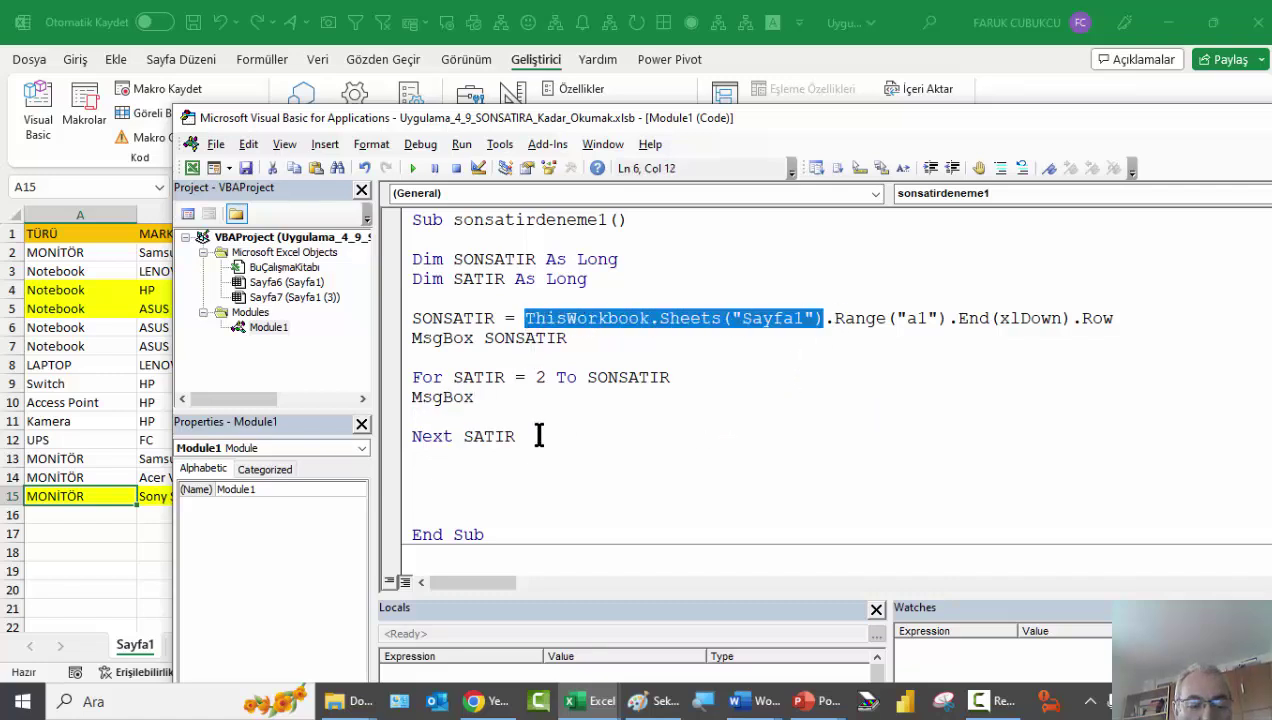
left_click(514, 404)
key("ctrl+v")
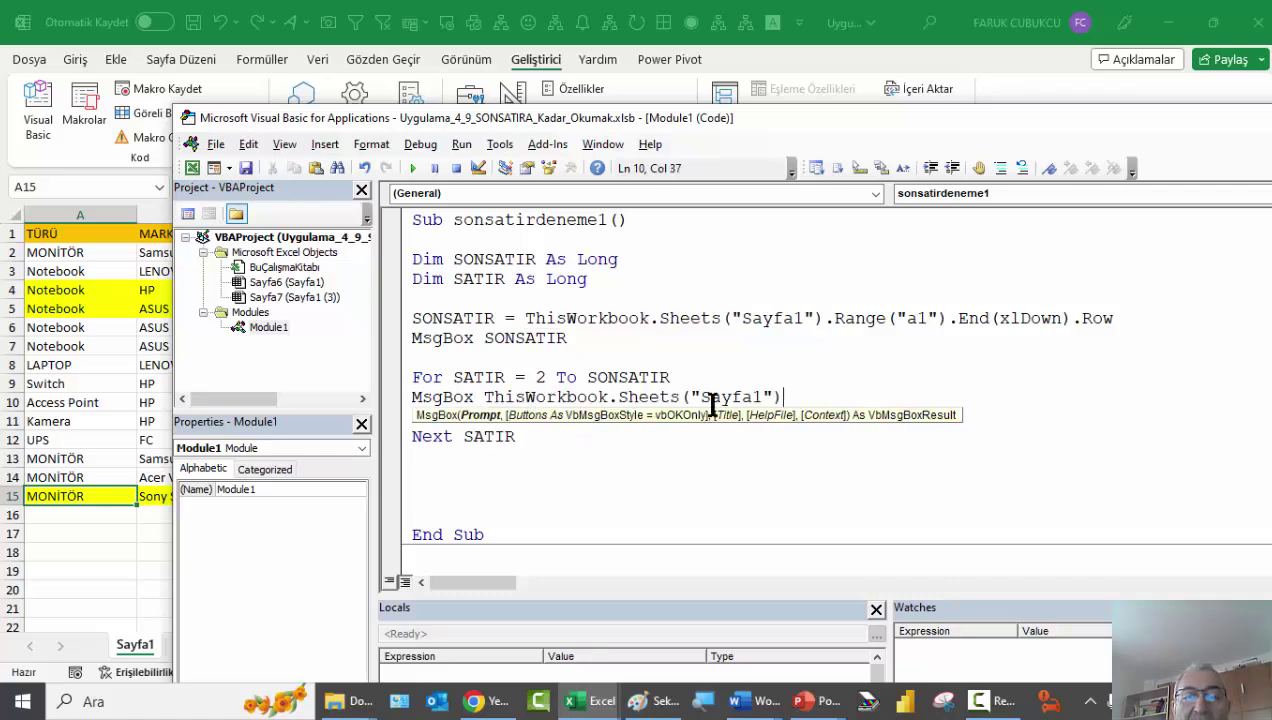
type(".Cells")
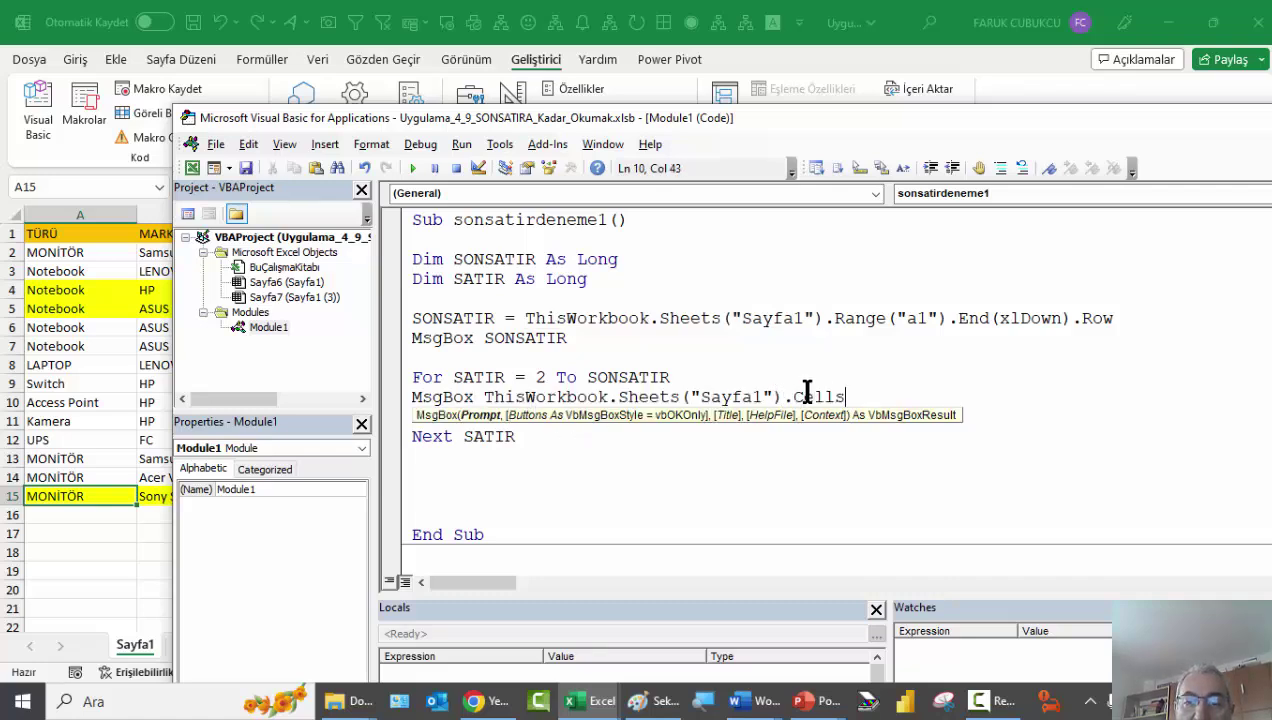
type("(")
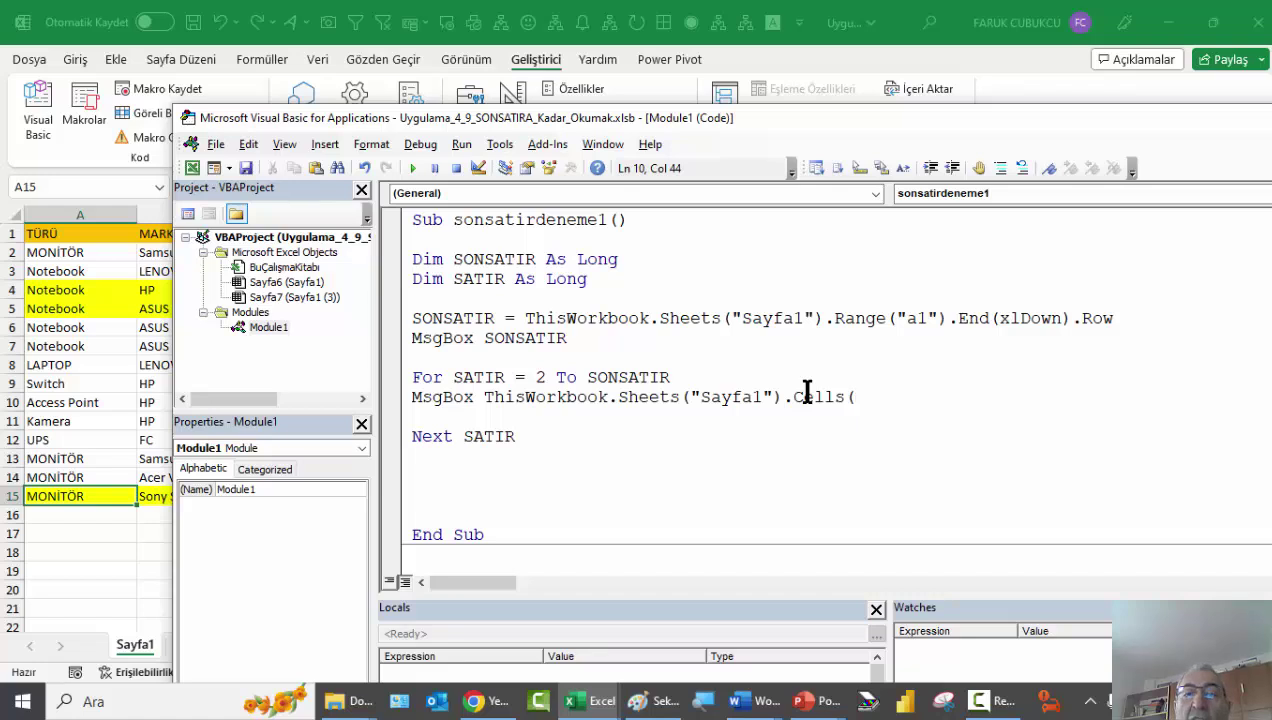
type("SATIR")
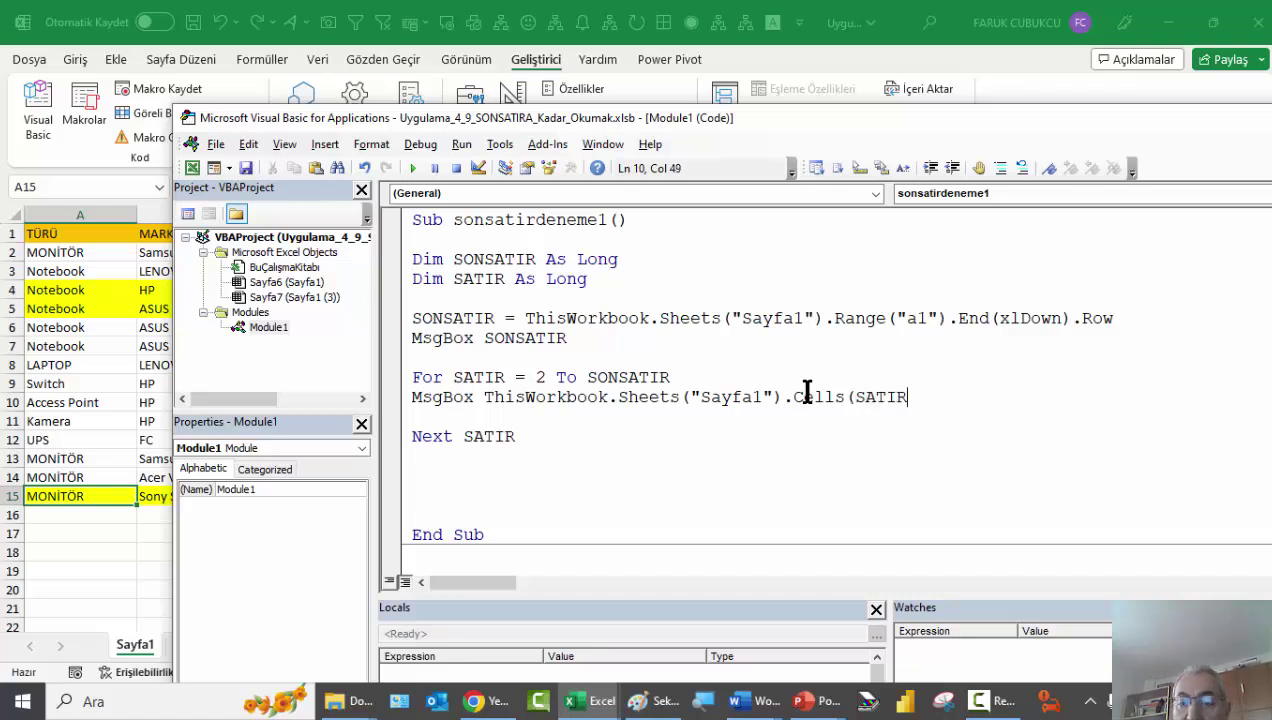
type(",")
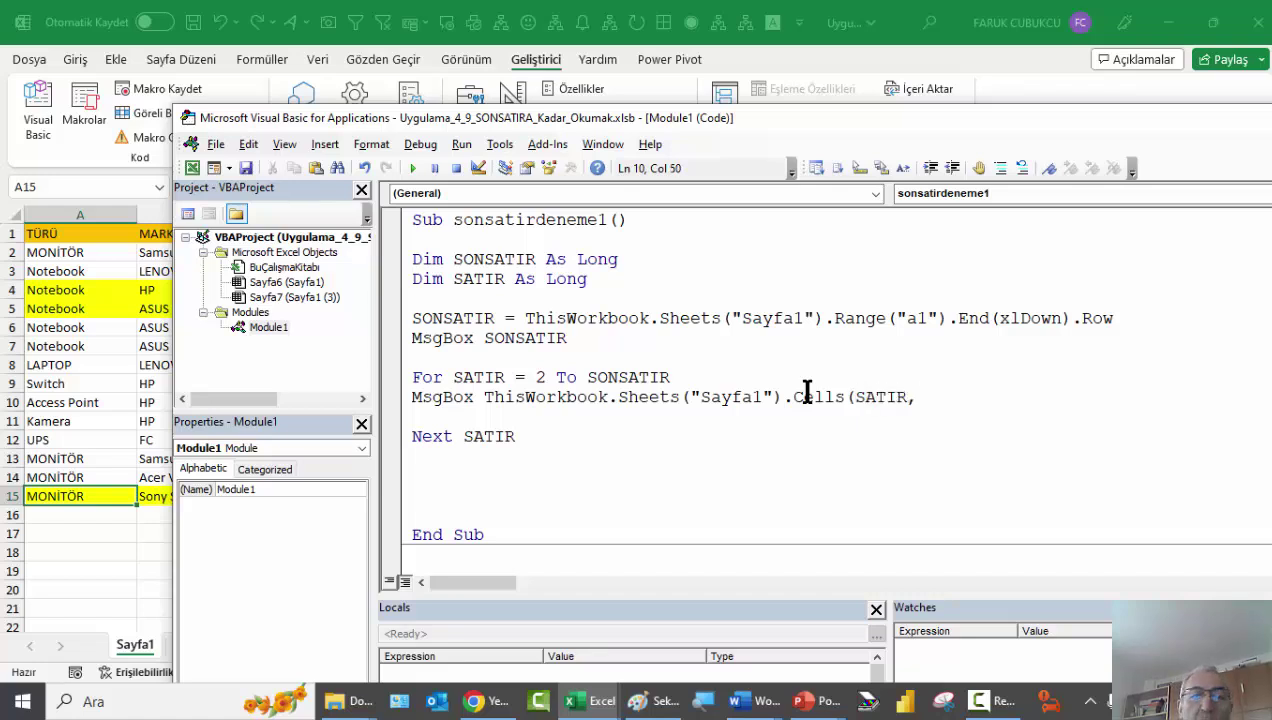
type("1")
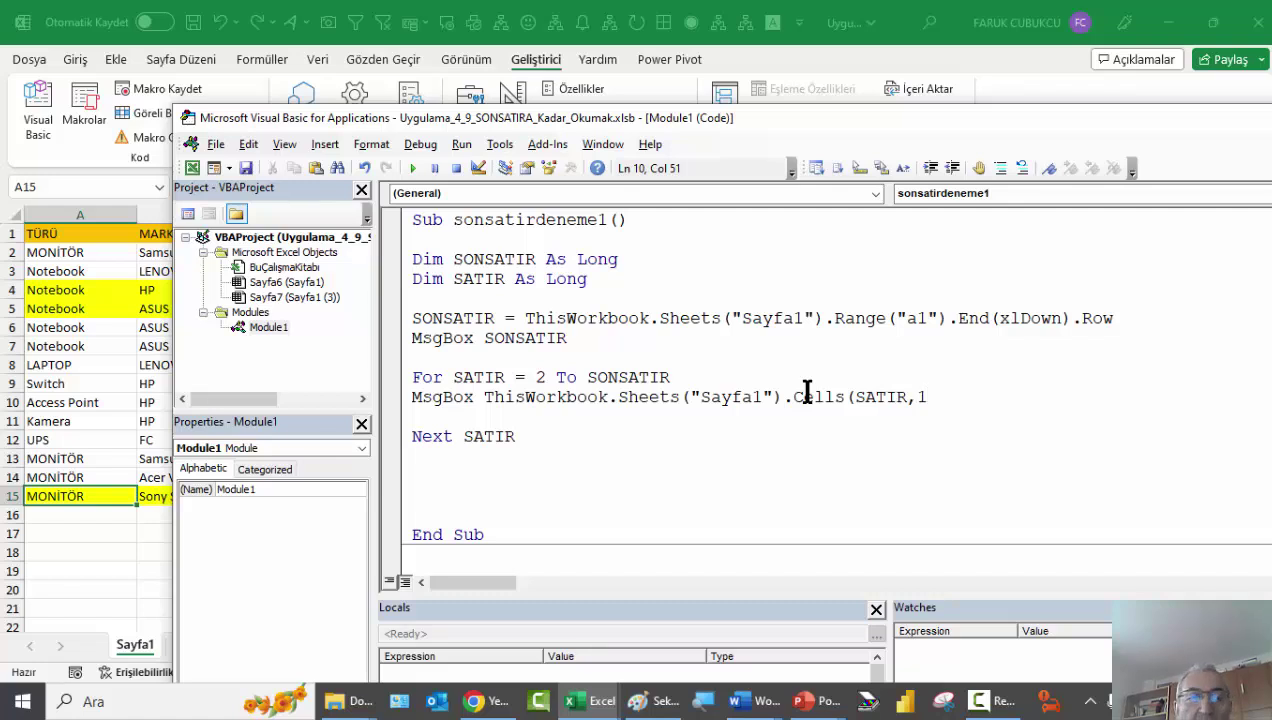
key("BackSpace")
type("2)")
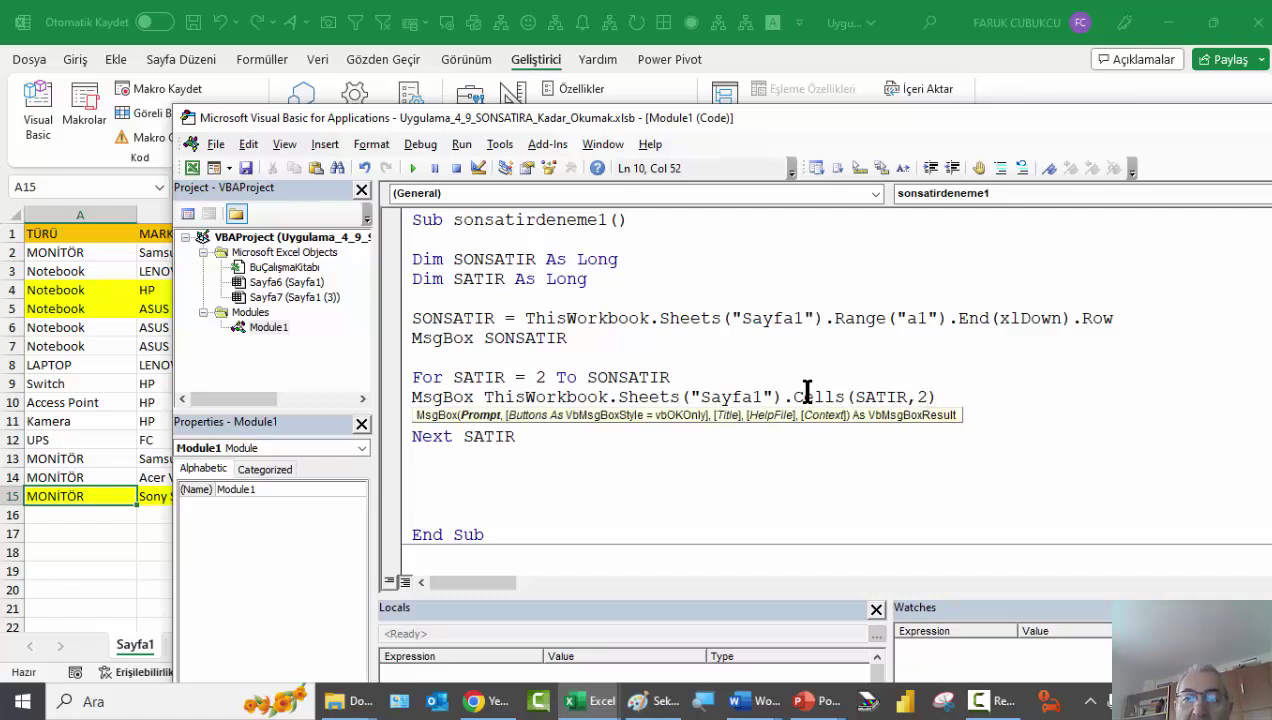
key("Return")
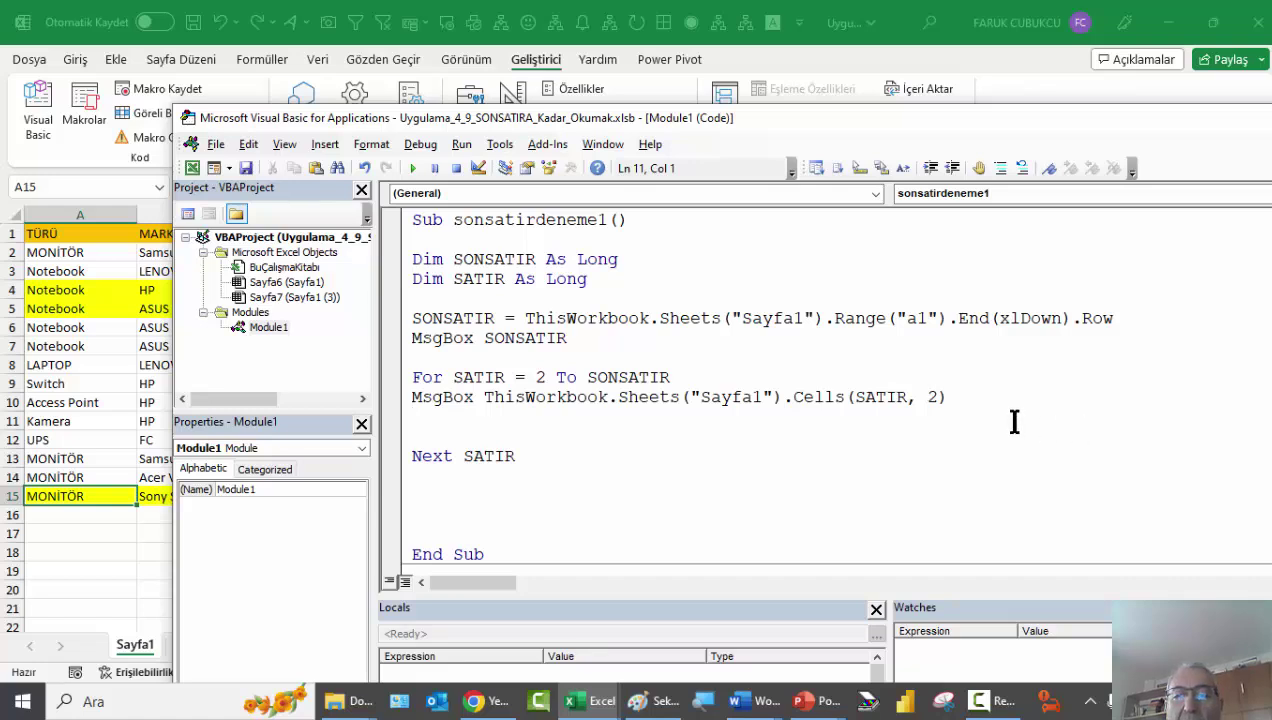
left_click(972, 401)
type(".valu")
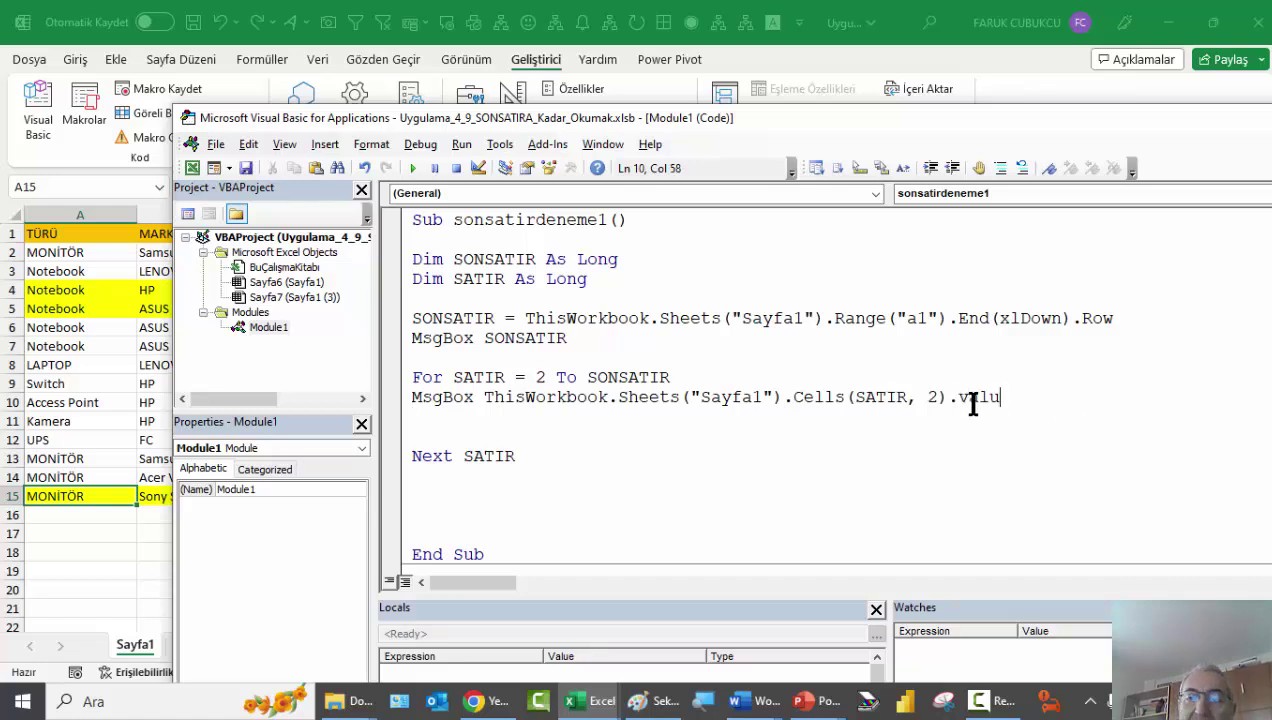
type("e")
key("Return")
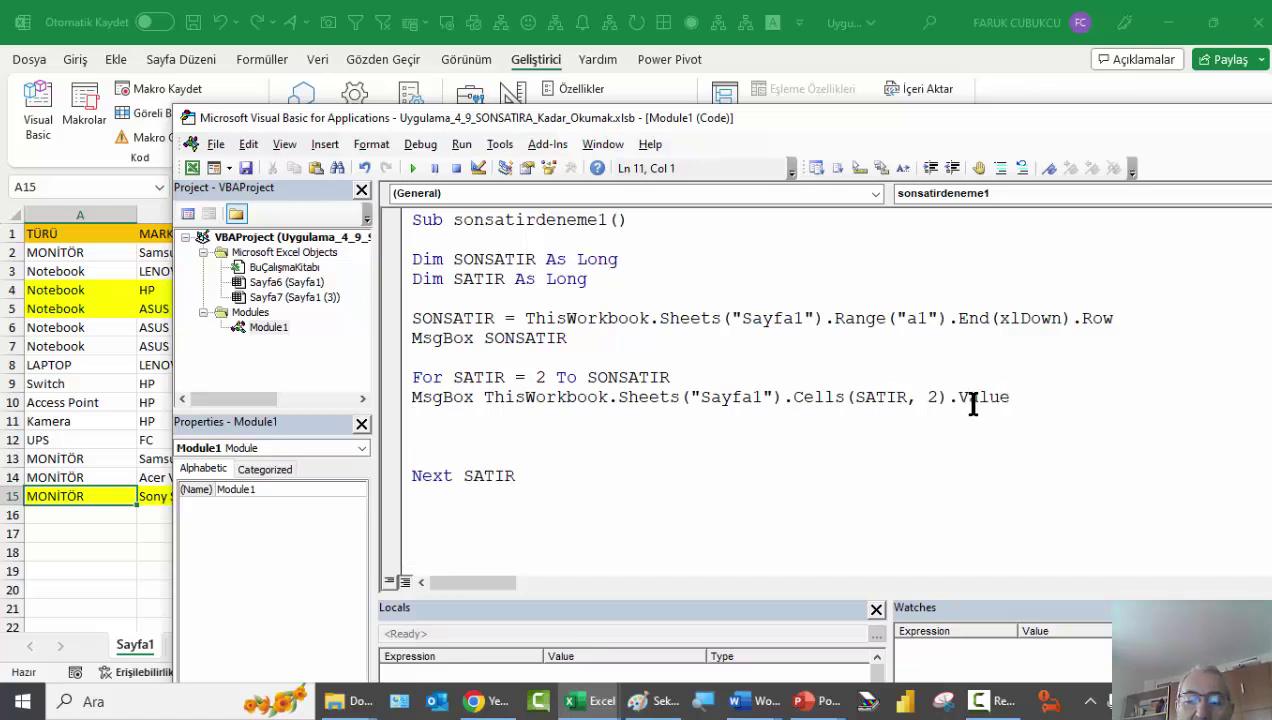
Step: Remove the extra blank lines before Next SATIR and above End Sub
key("Delete")
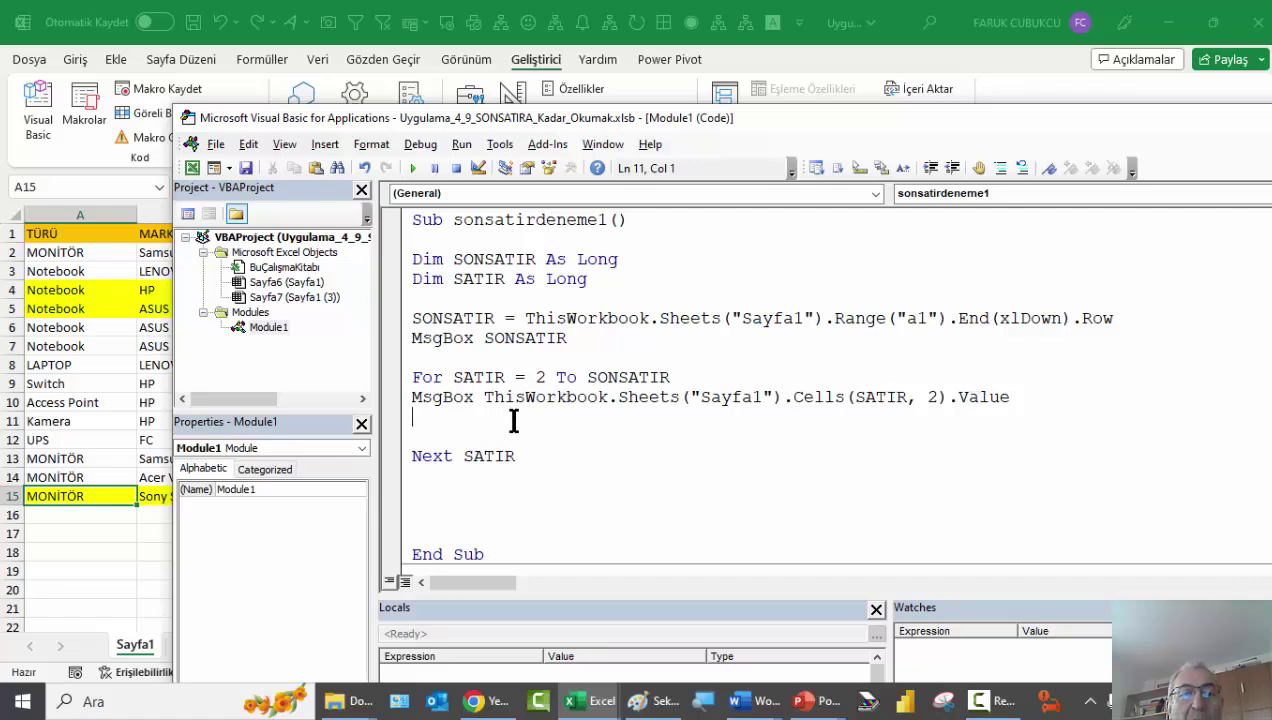
key("Delete")
key("Delete")
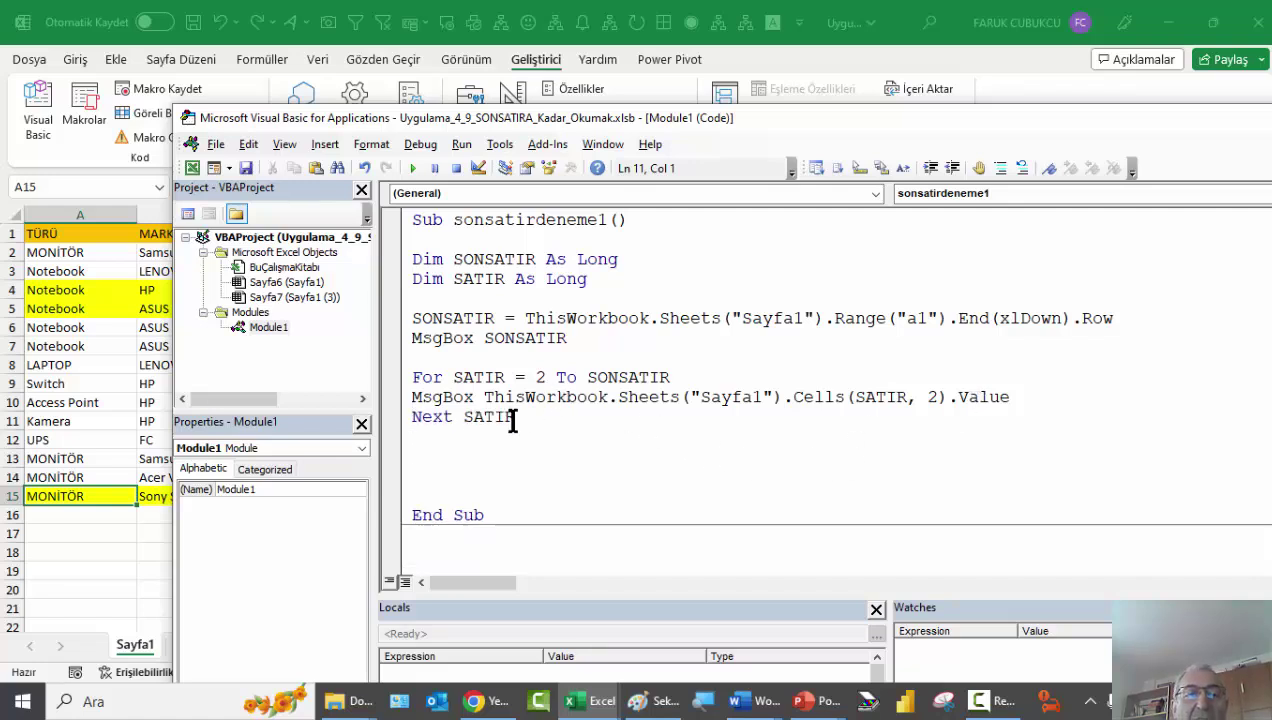
left_click(441, 457)
key("Delete")
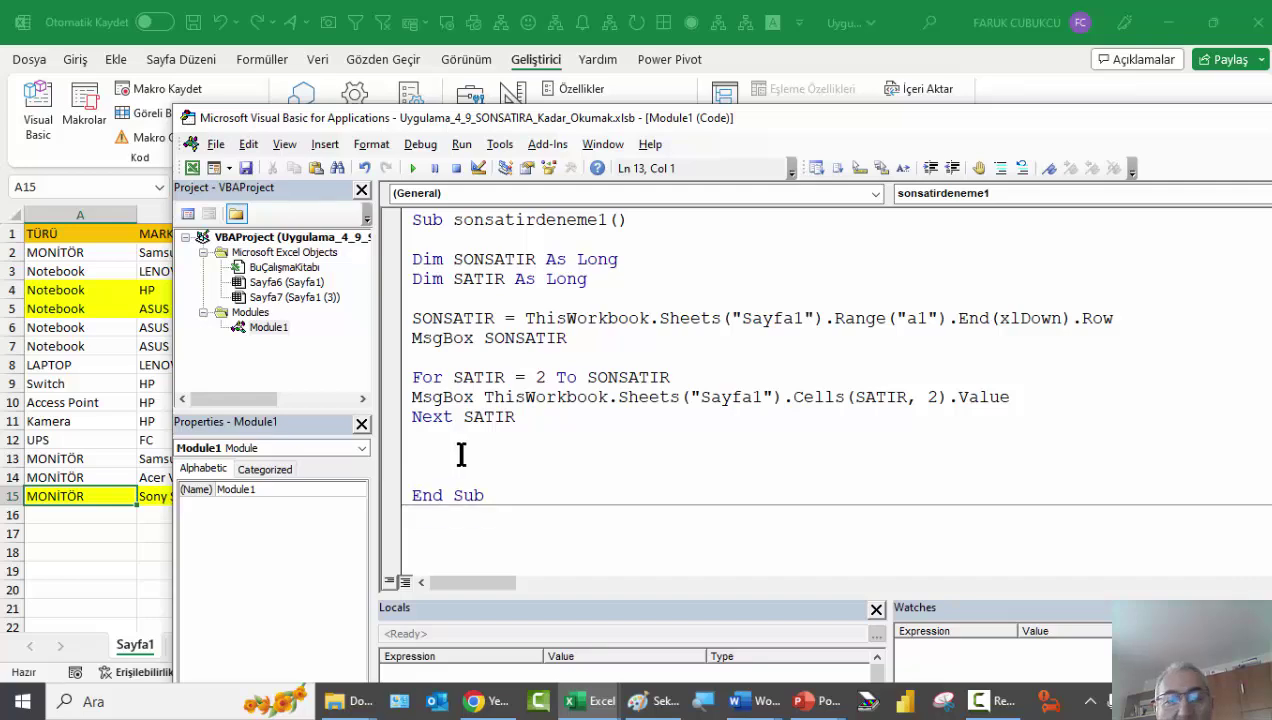
key("Delete")
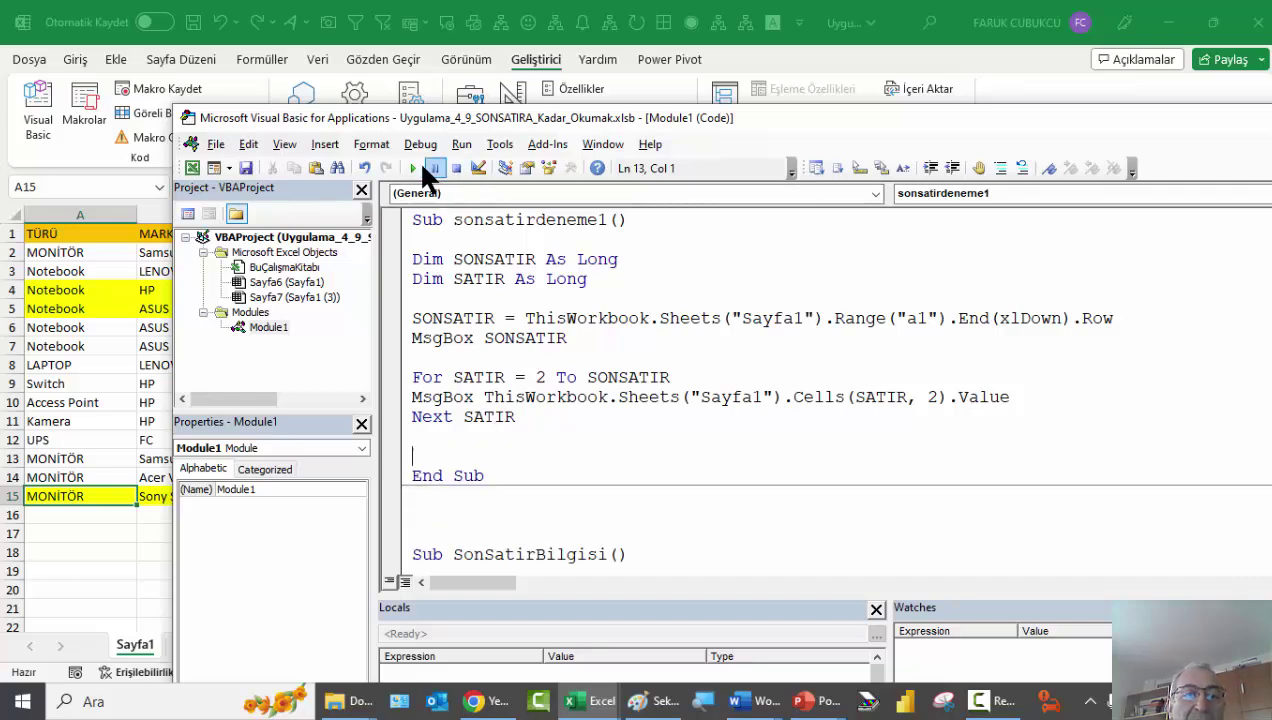
Step: Run sonsatirdeneme1 and dismiss each message box, from 15 through each row's brand
left_click(413, 168)
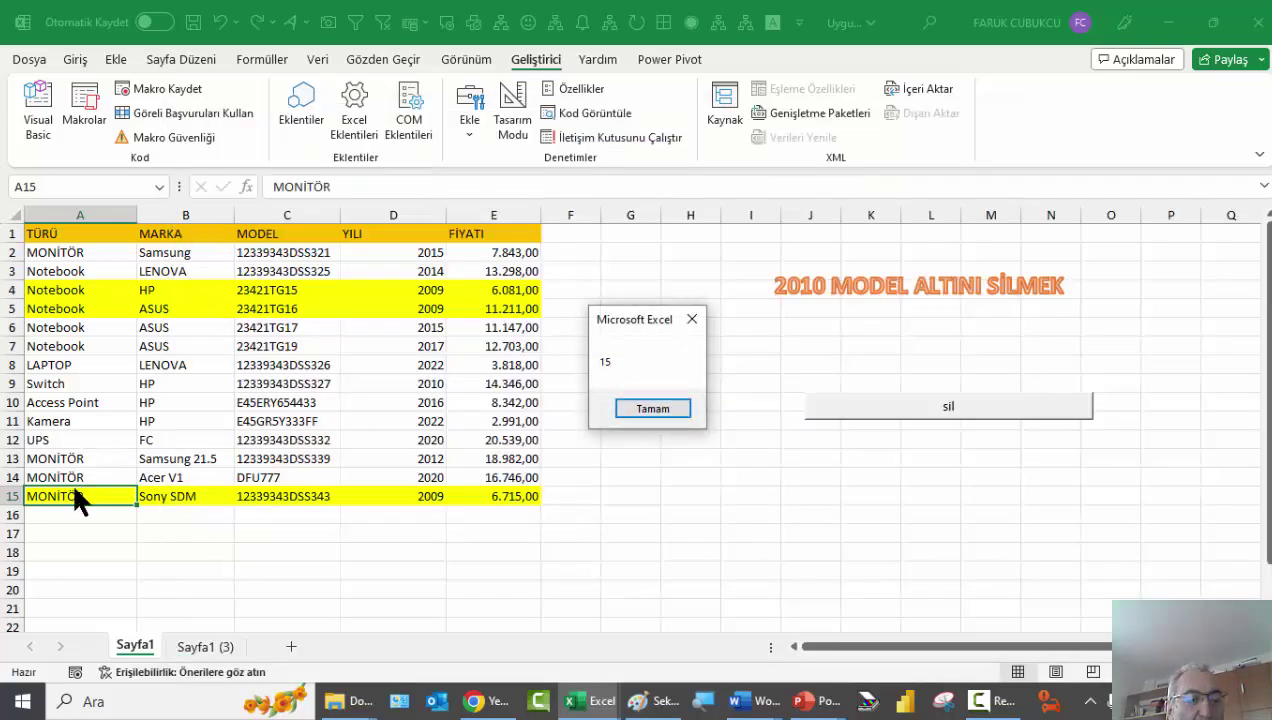
left_click(650, 408)
left_click(655, 408)
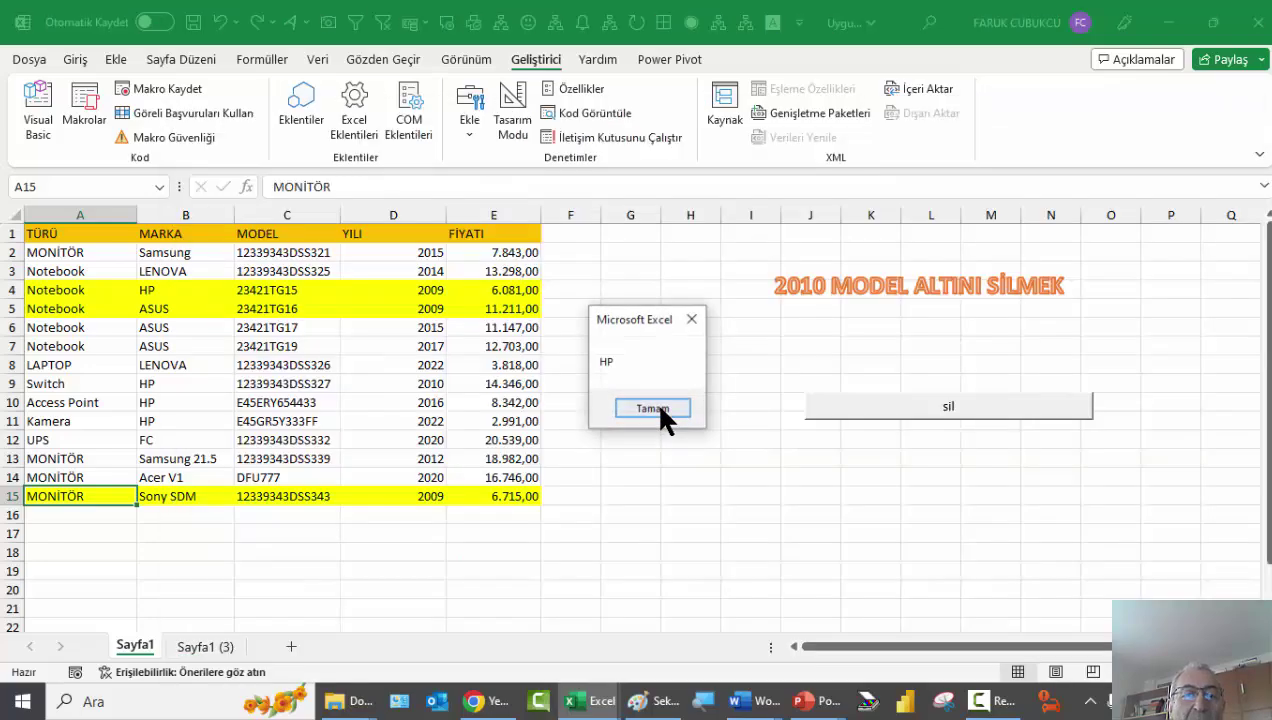
left_click(658, 408)
left_click(659, 409)
left_click(659, 409)
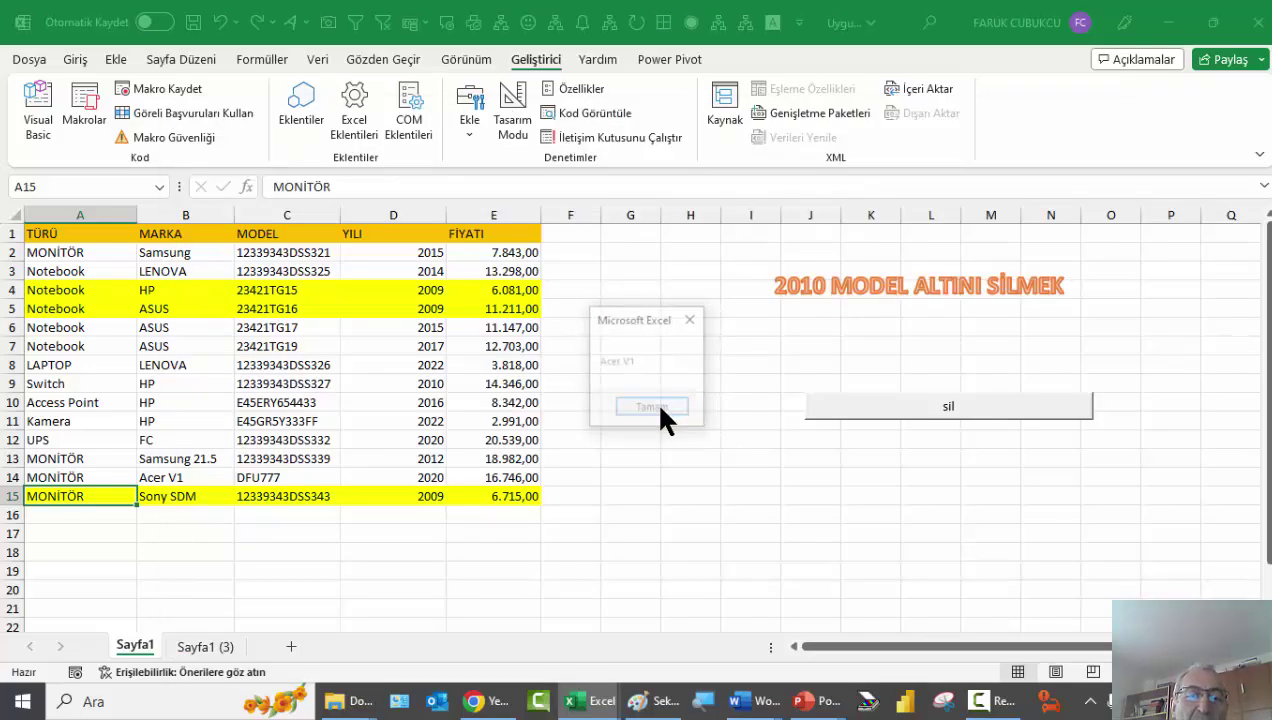
left_click(659, 409)
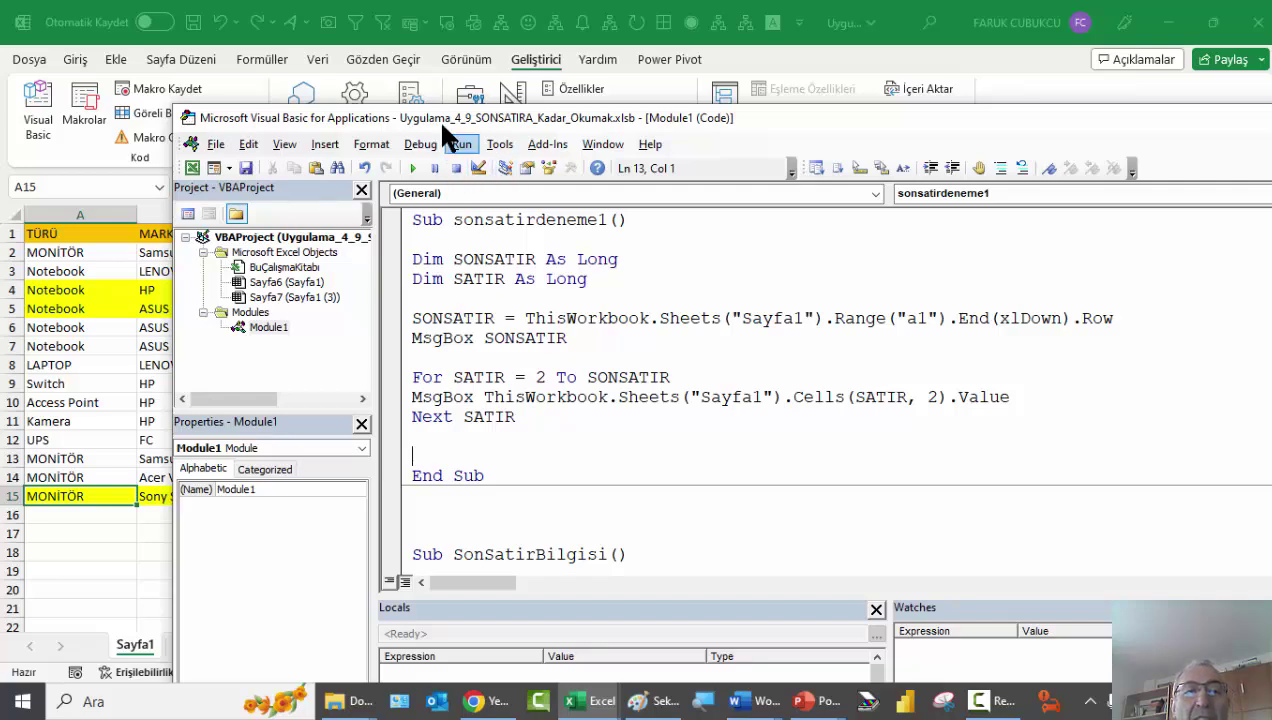
Step: Below sonsatirdeneme1's End Sub, type 'Sub verisilme2' to create the empty procedure
left_click_drag(430, 118, 922, 245)
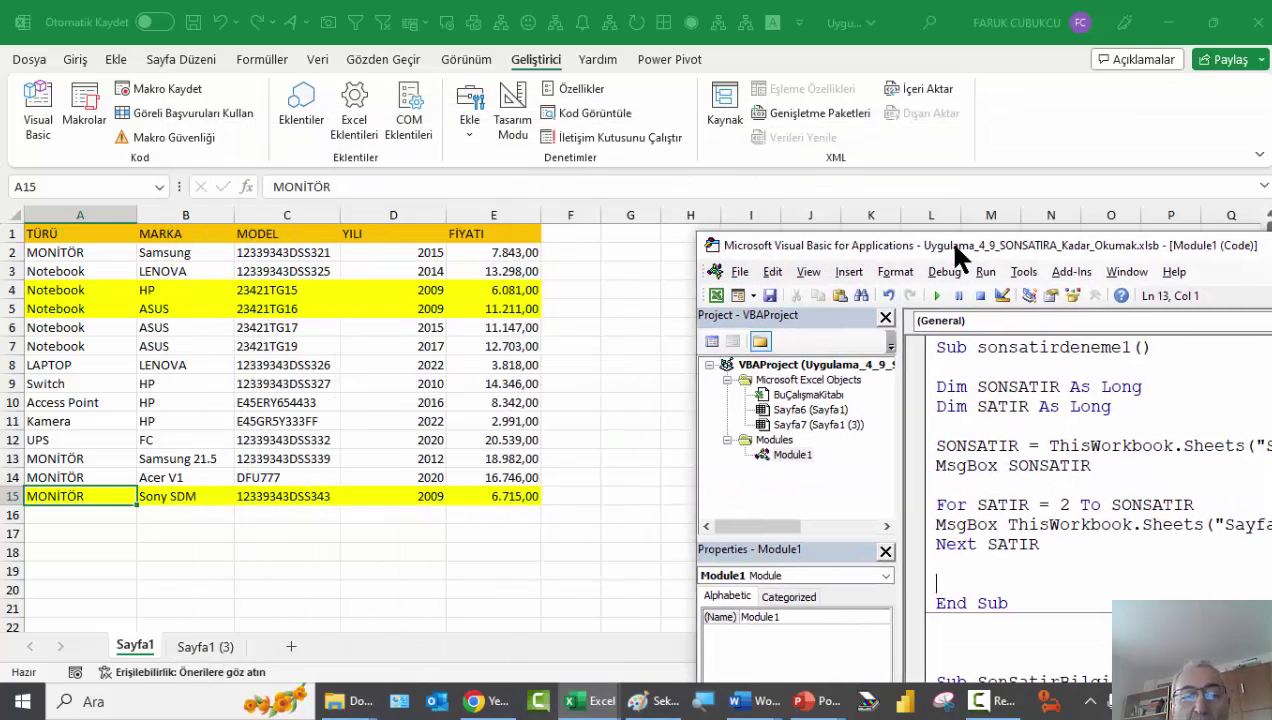
mouse_move(922, 243)
left_mouse_down()
mouse_move(860, 232)
mouse_move(681, 380)
mouse_move(494, 34)
left_mouse_up()
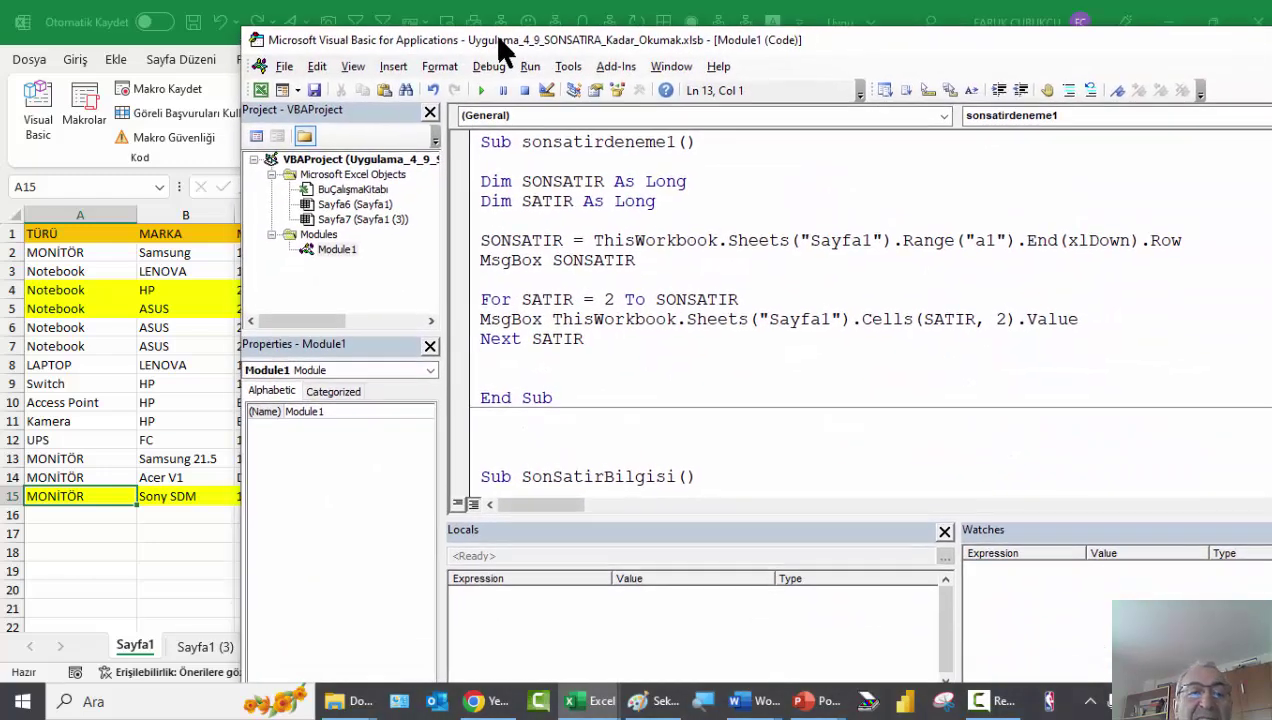
left_click(572, 429)
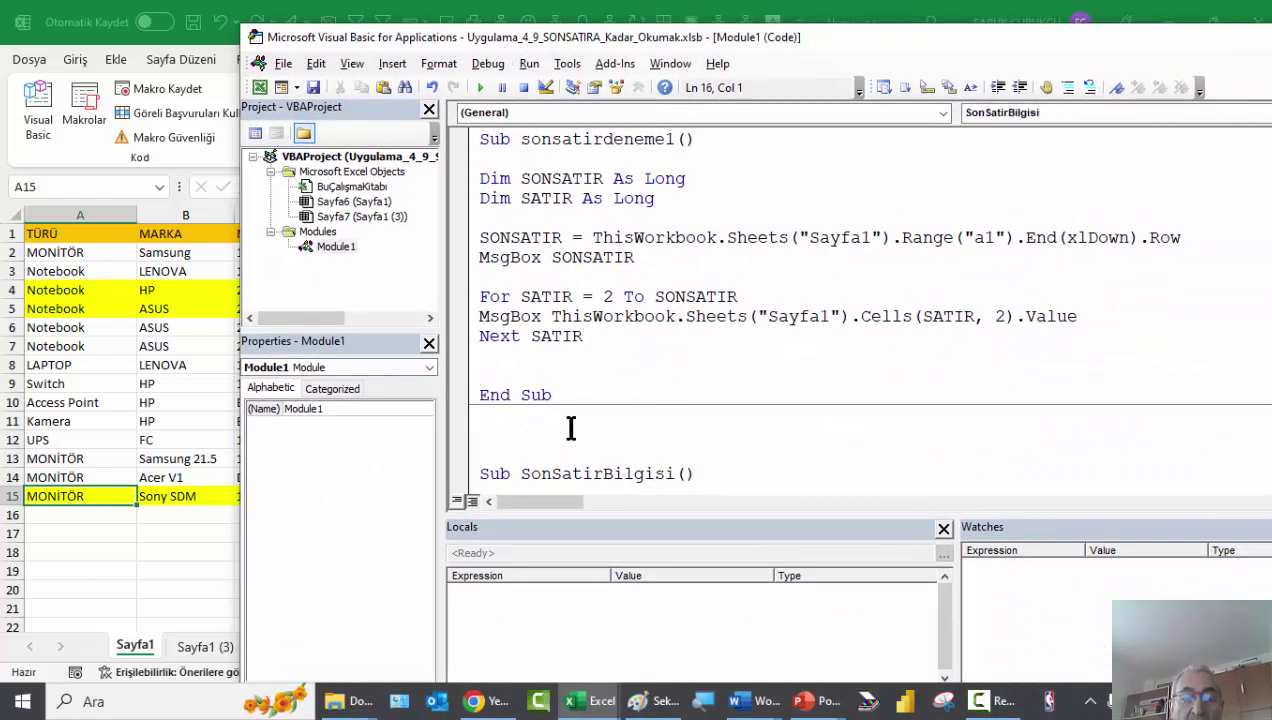
type("Sum")
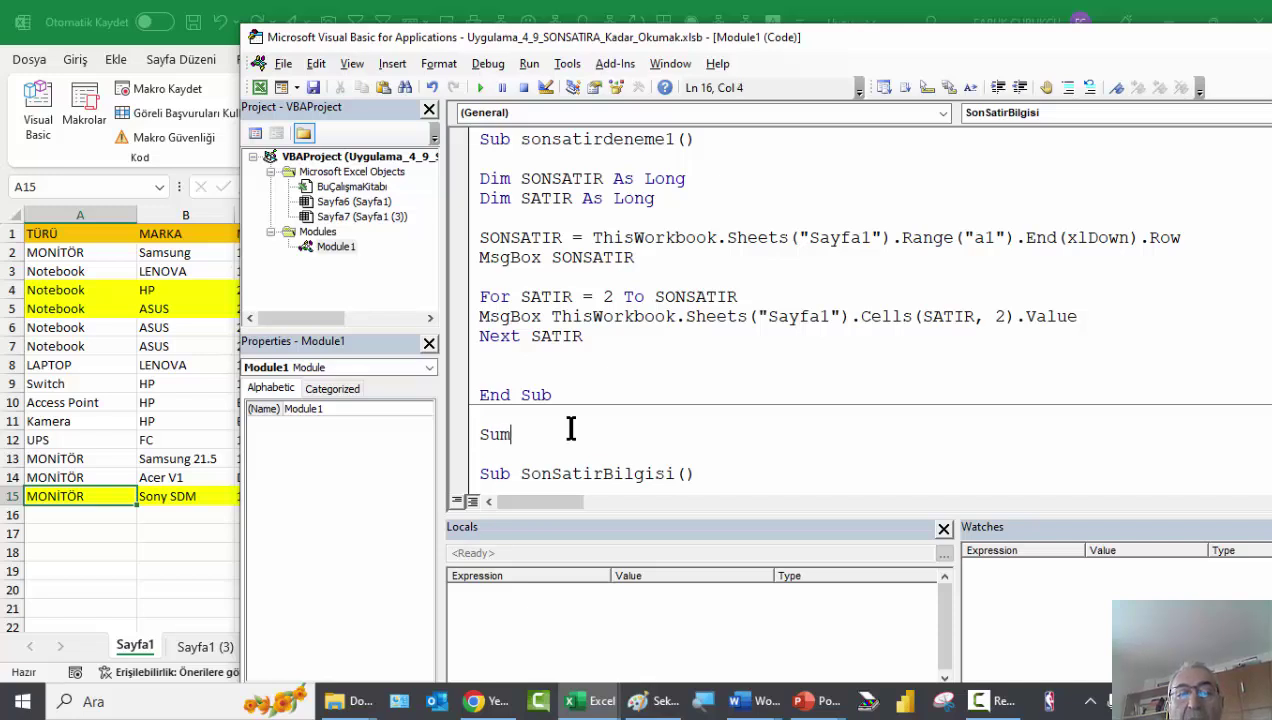
key("BackSpace")
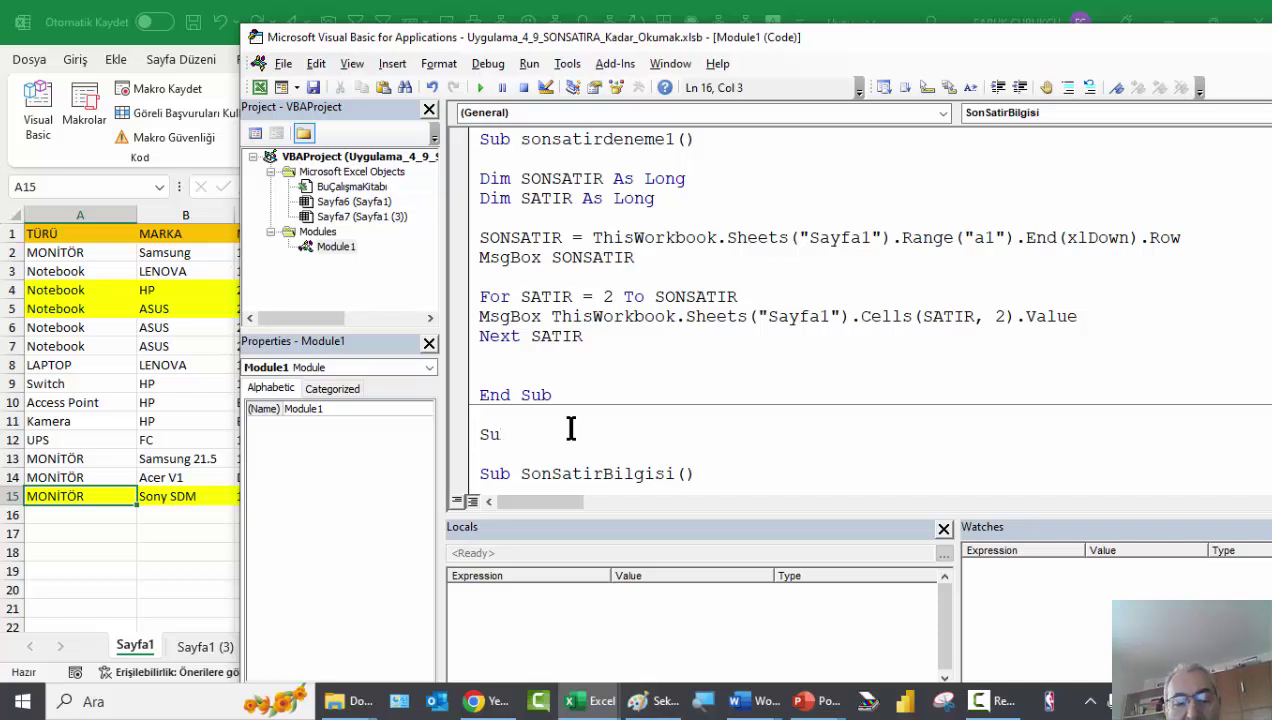
type("b ")
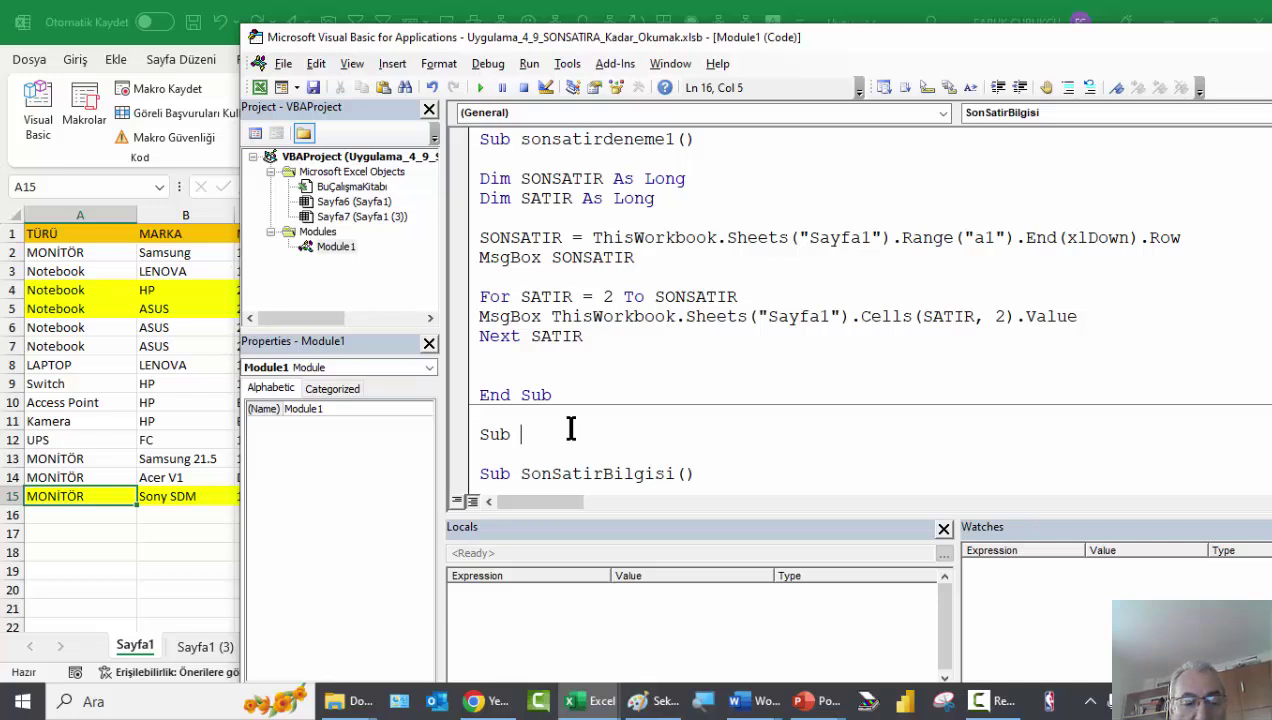
type("veri")
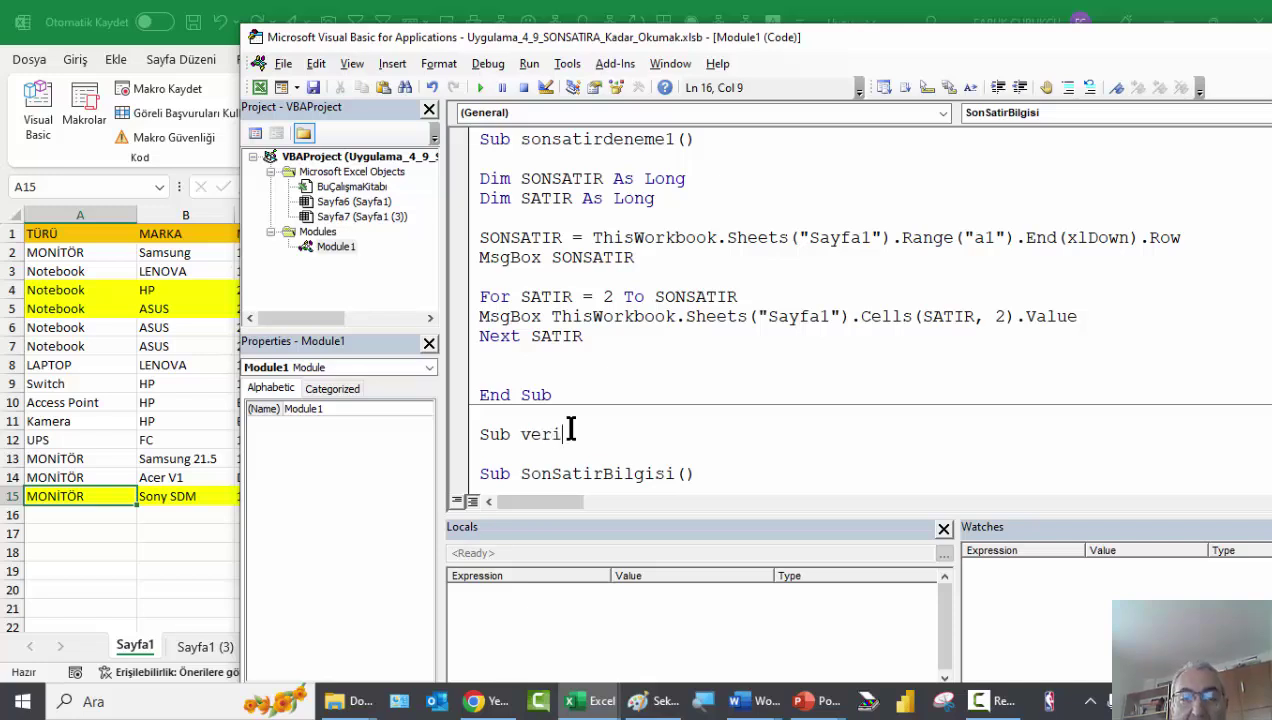
type("sim")
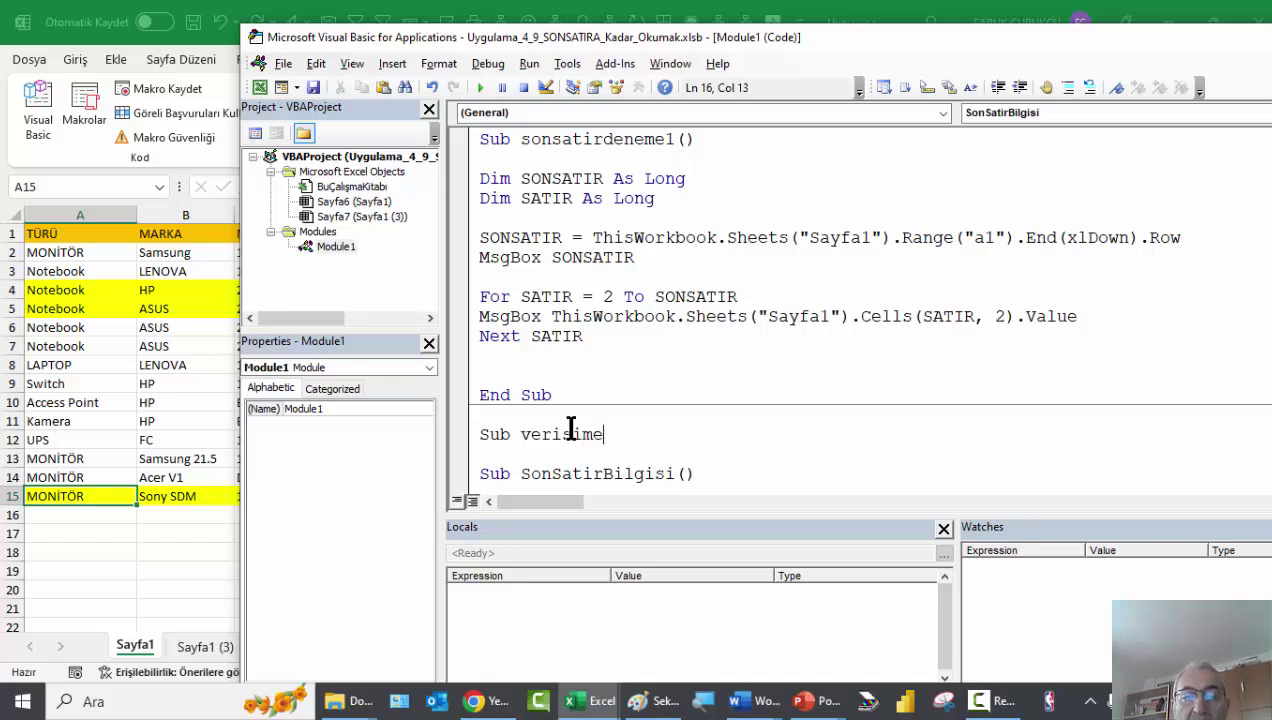
key("BackSpace")
type("lme")
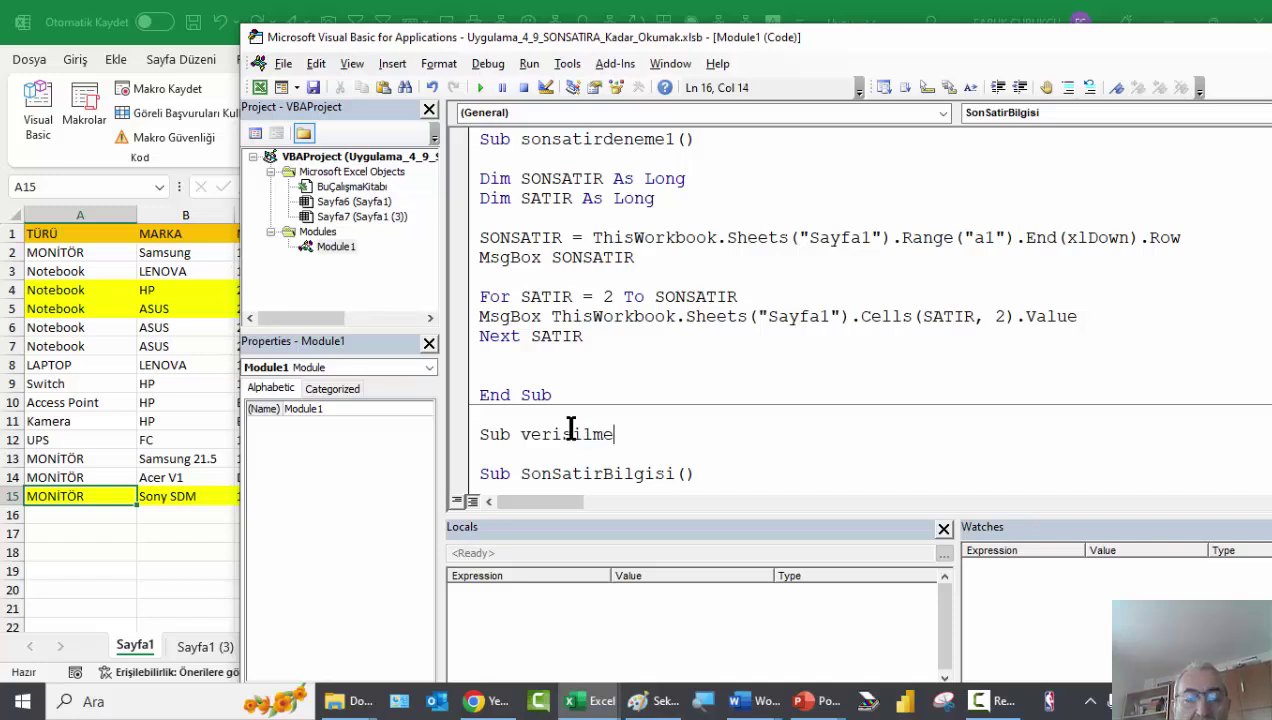
type("2")
key("Return")
key("Return")
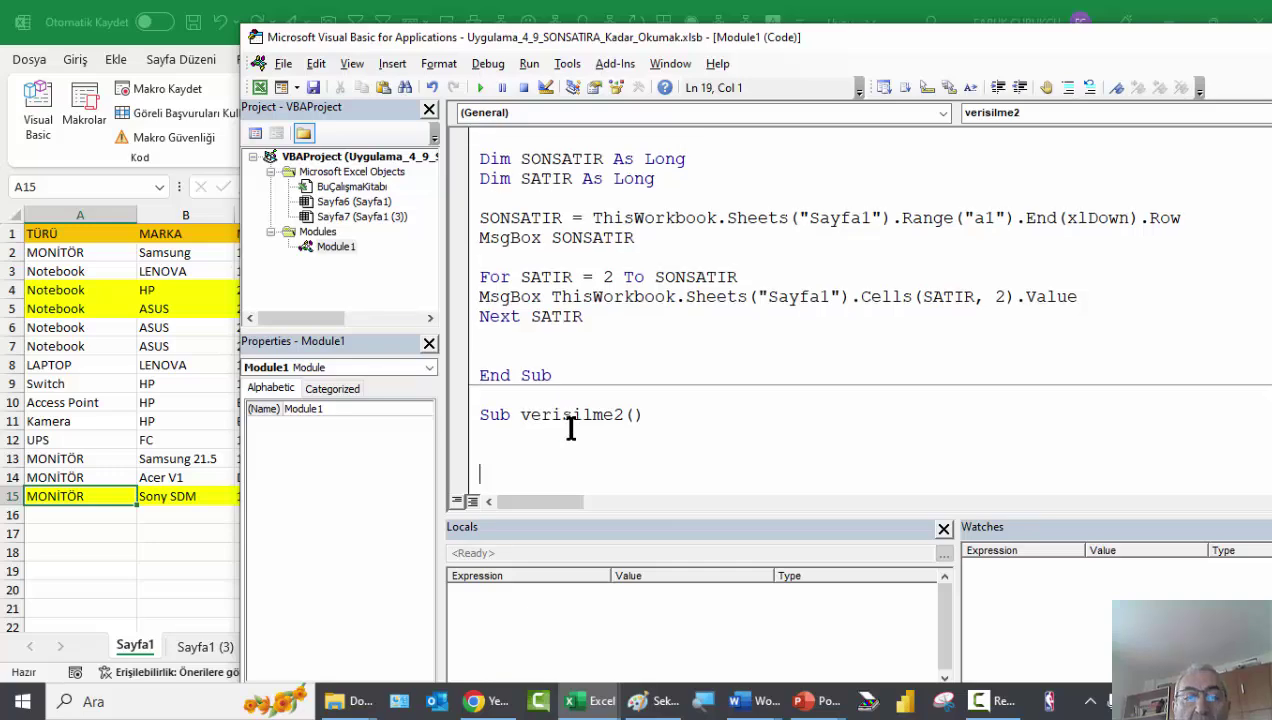
key("Return")
Step: Scroll through Module1 and put the caret inside the empty verisilme2 procedure
scroll(722, 386, "down", 8)
scroll(722, 386, "down", 1)
scroll(722, 388, "up", 5)
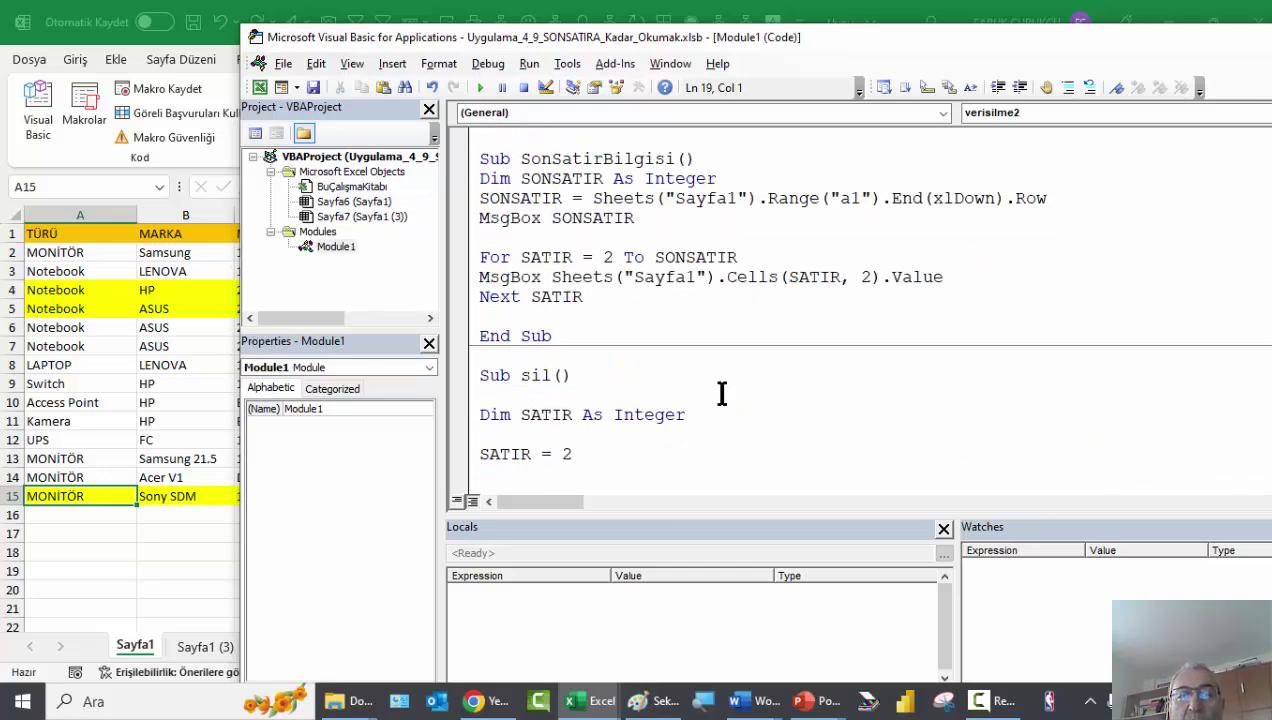
scroll(722, 390, "up", 4)
scroll(715, 395, "down", 1)
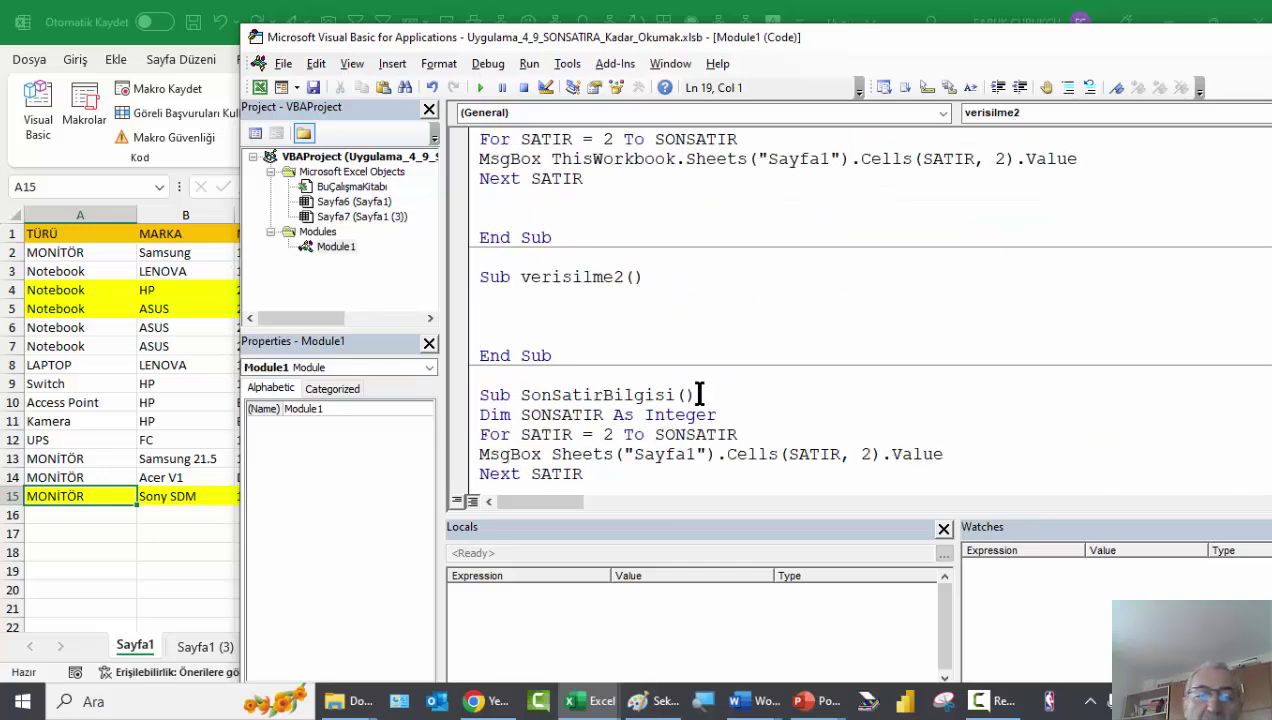
scroll(698, 396, "down", 6)
scroll(699, 395, "down", 1)
scroll(699, 395, "down", 1)
scroll(699, 395, "up", 8)
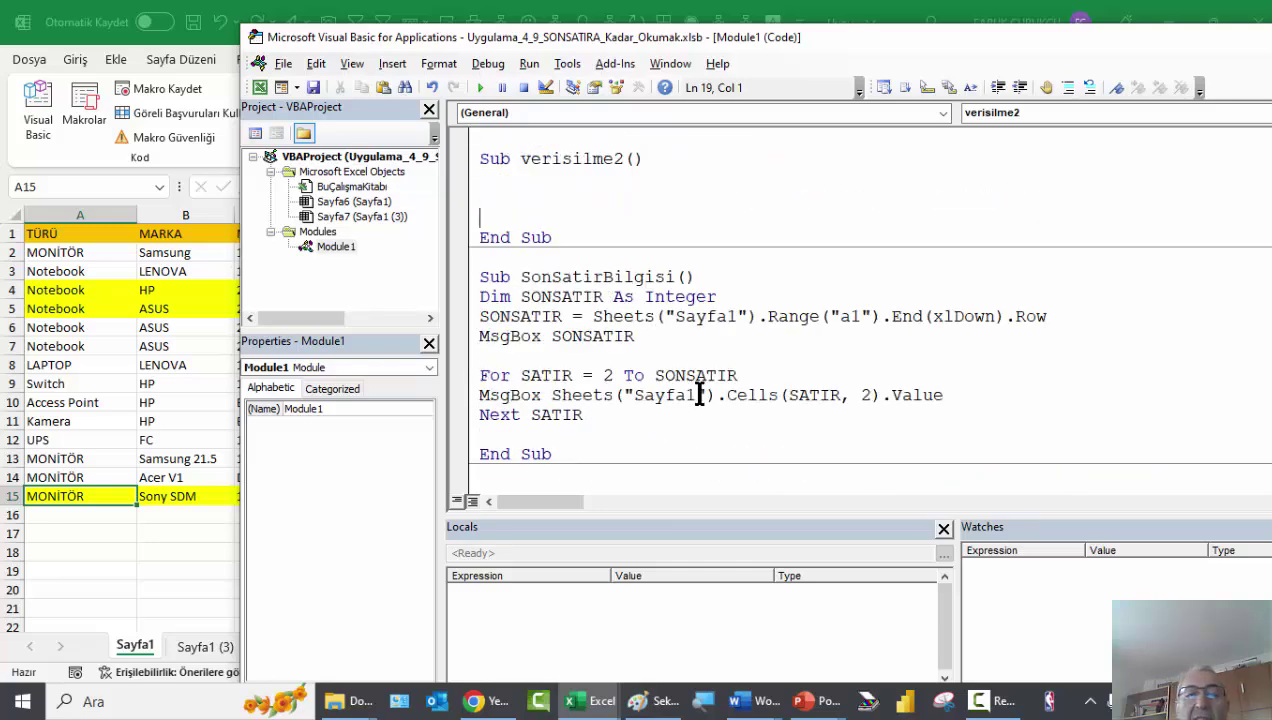
scroll(699, 395, "up", 4)
left_click(572, 414)
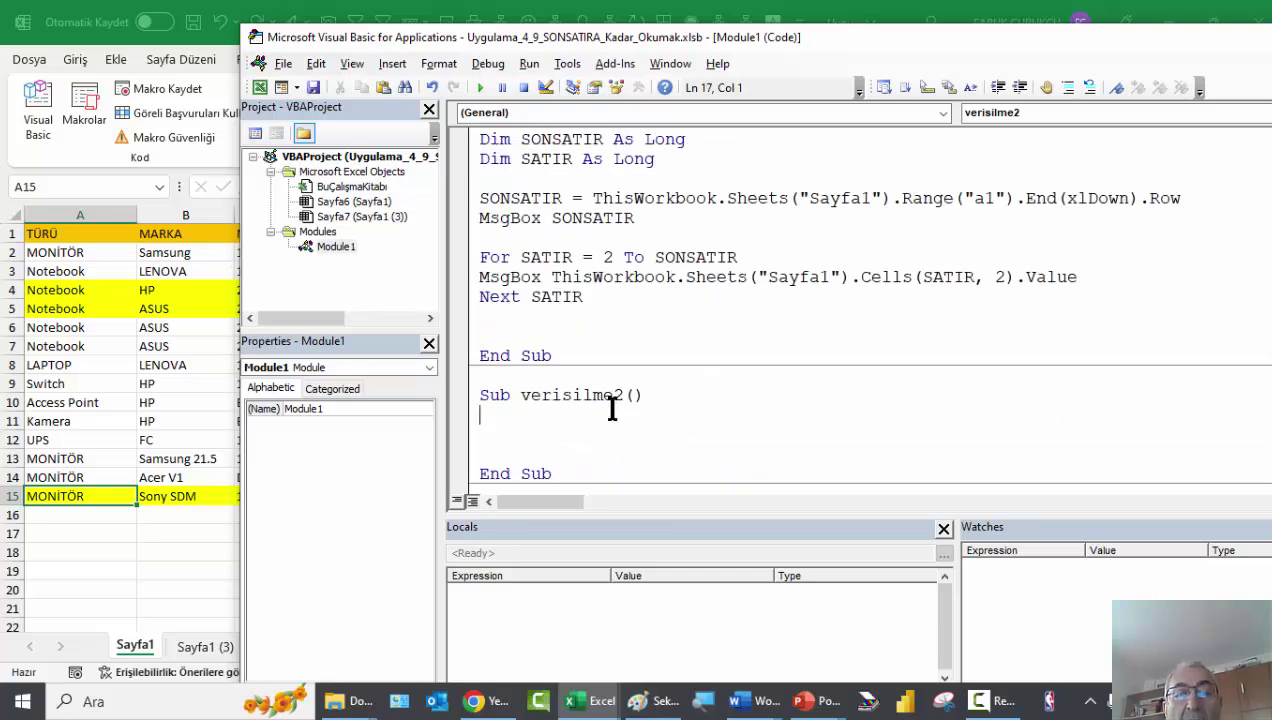
Step: Highlight the Rows(SATIR).EntireRow.Delete statement in the SatirSil procedure
scroll(612, 406, "down", 2)
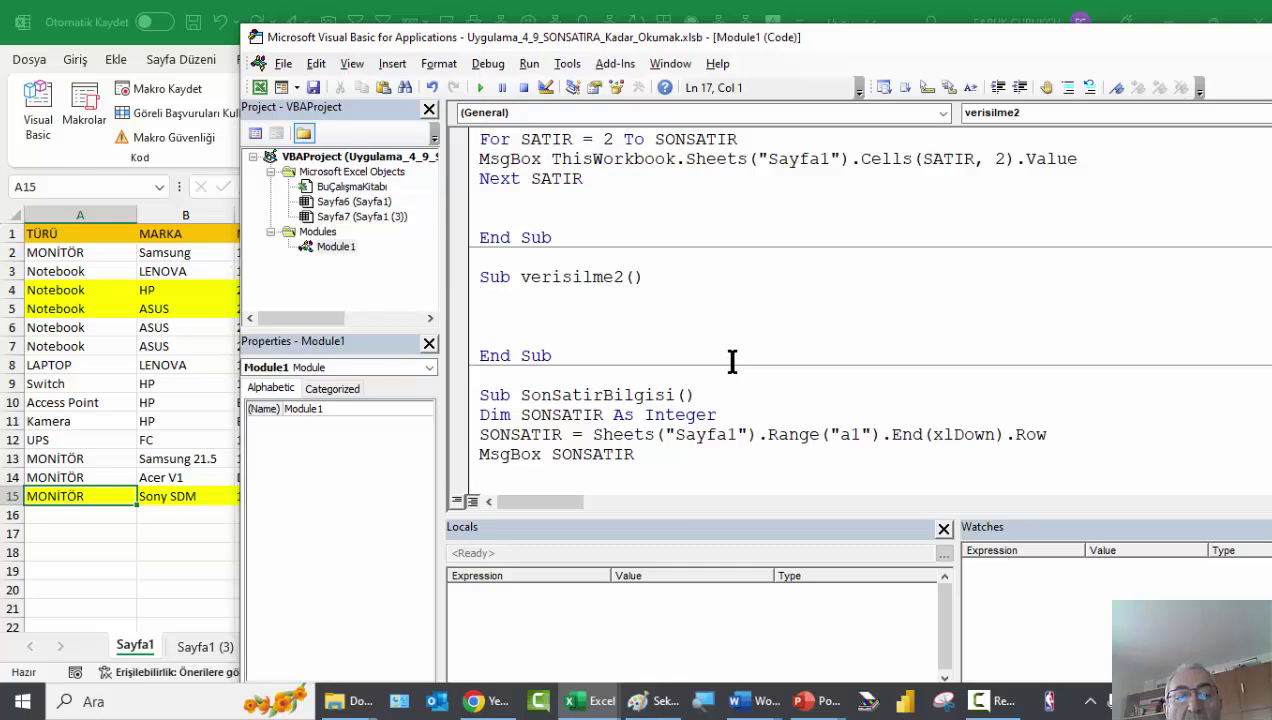
scroll(732, 362, "down", 1)
scroll(732, 362, "down", 4)
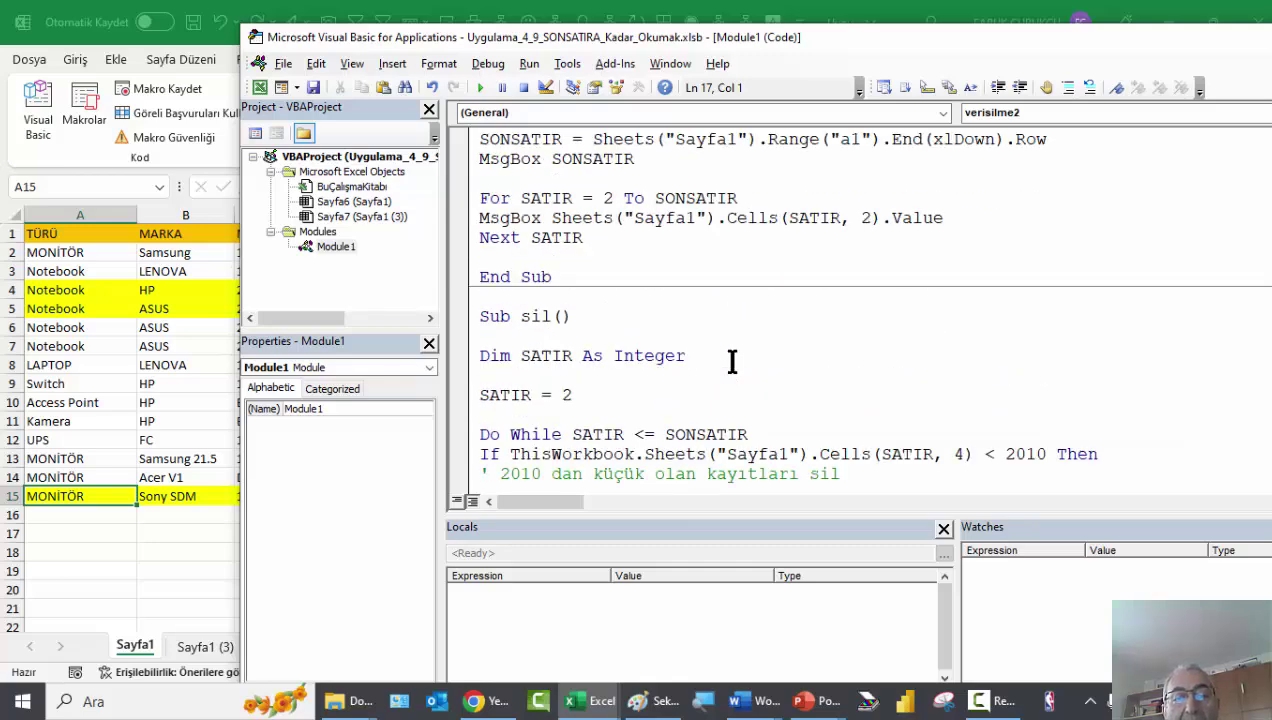
scroll(708, 377, "down", 1)
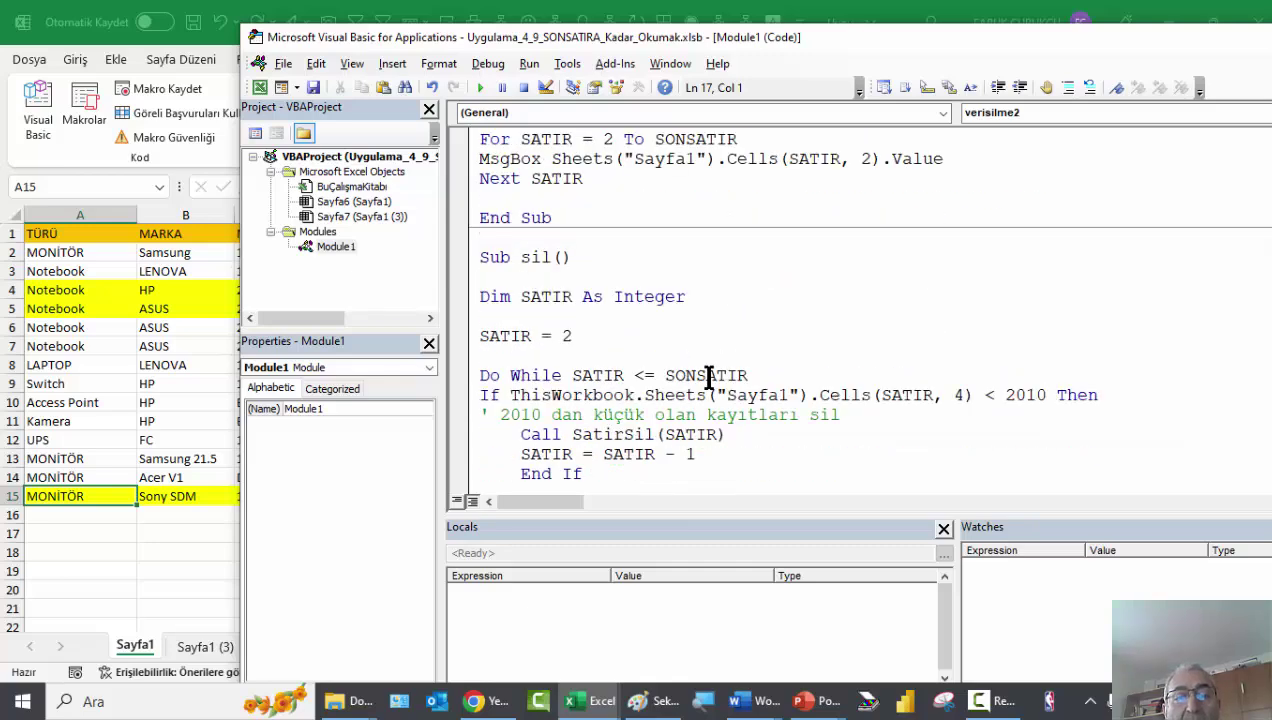
scroll(708, 377, "up", 4)
scroll(708, 377, "up", 1)
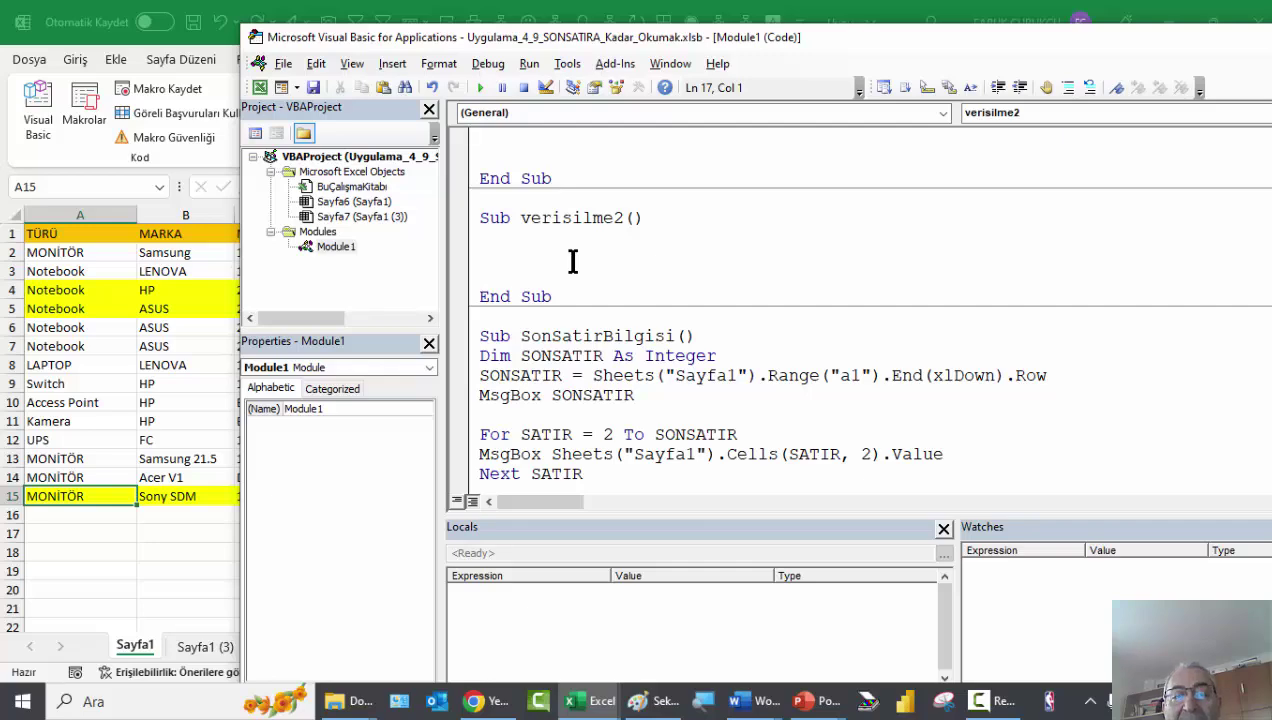
scroll(573, 262, "down", 2)
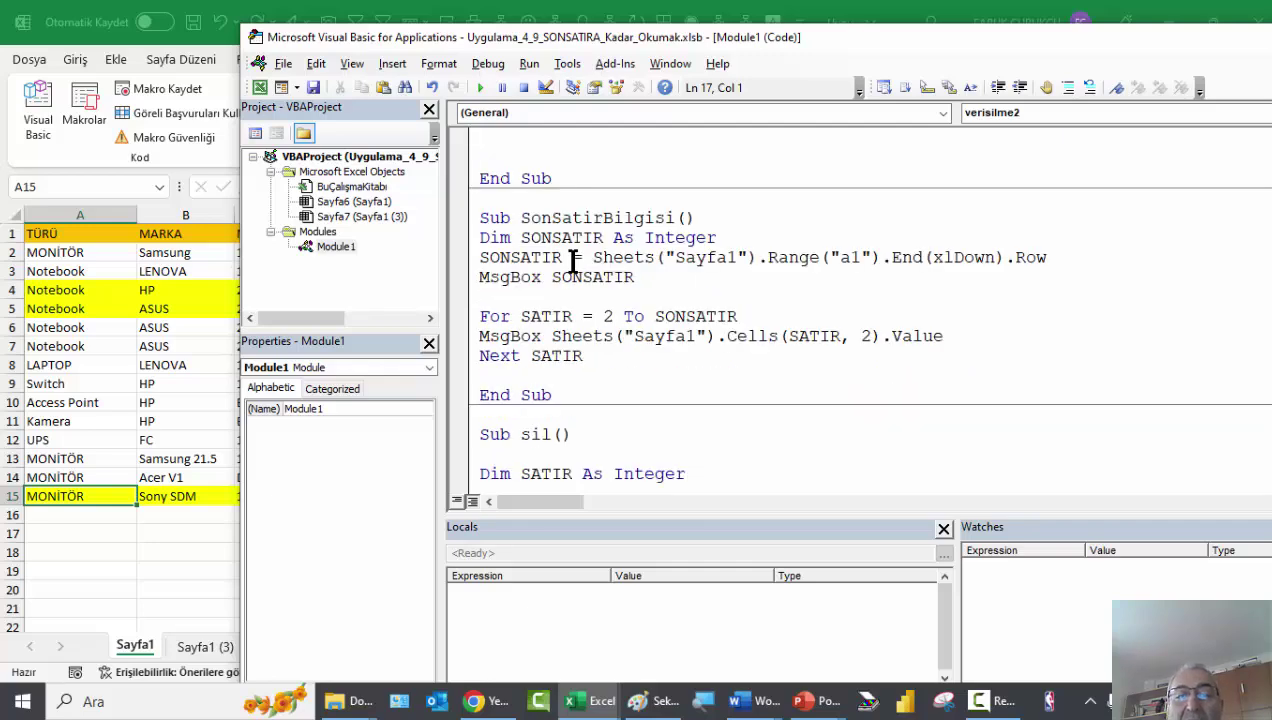
scroll(572, 258, "down", 4)
scroll(574, 262, "down", 2)
scroll(579, 296, "down", 2)
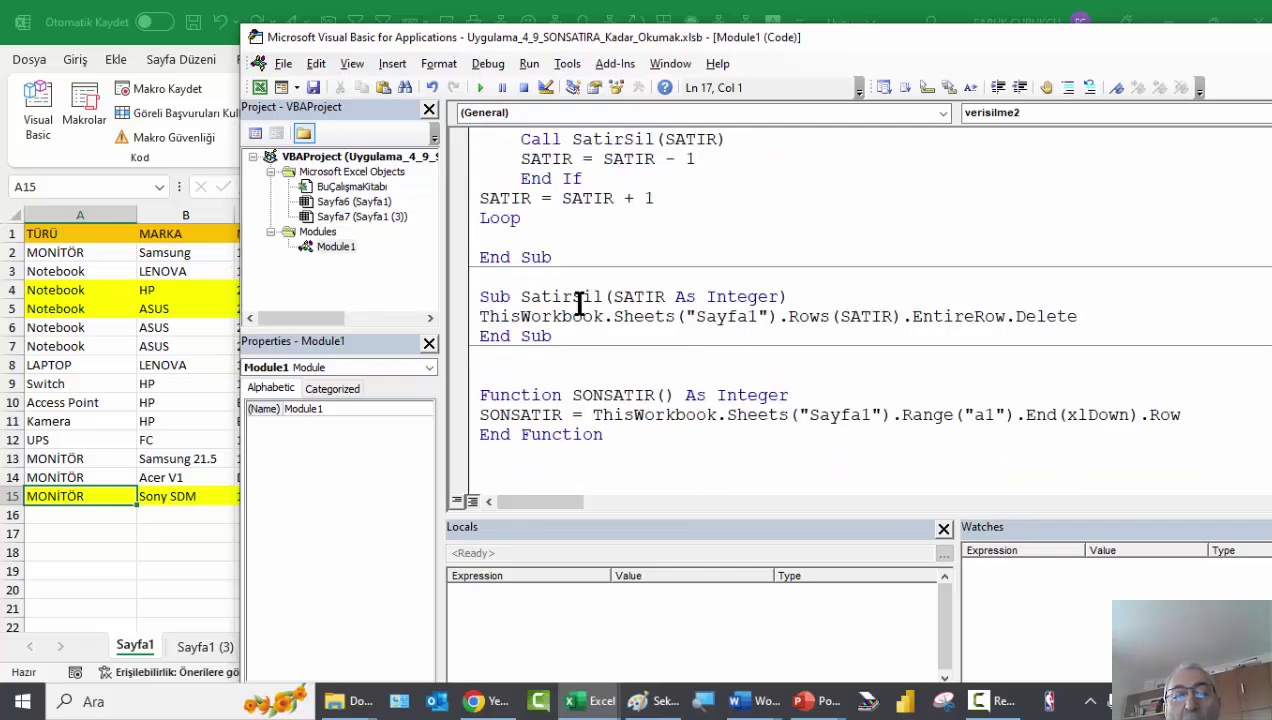
left_click(643, 297)
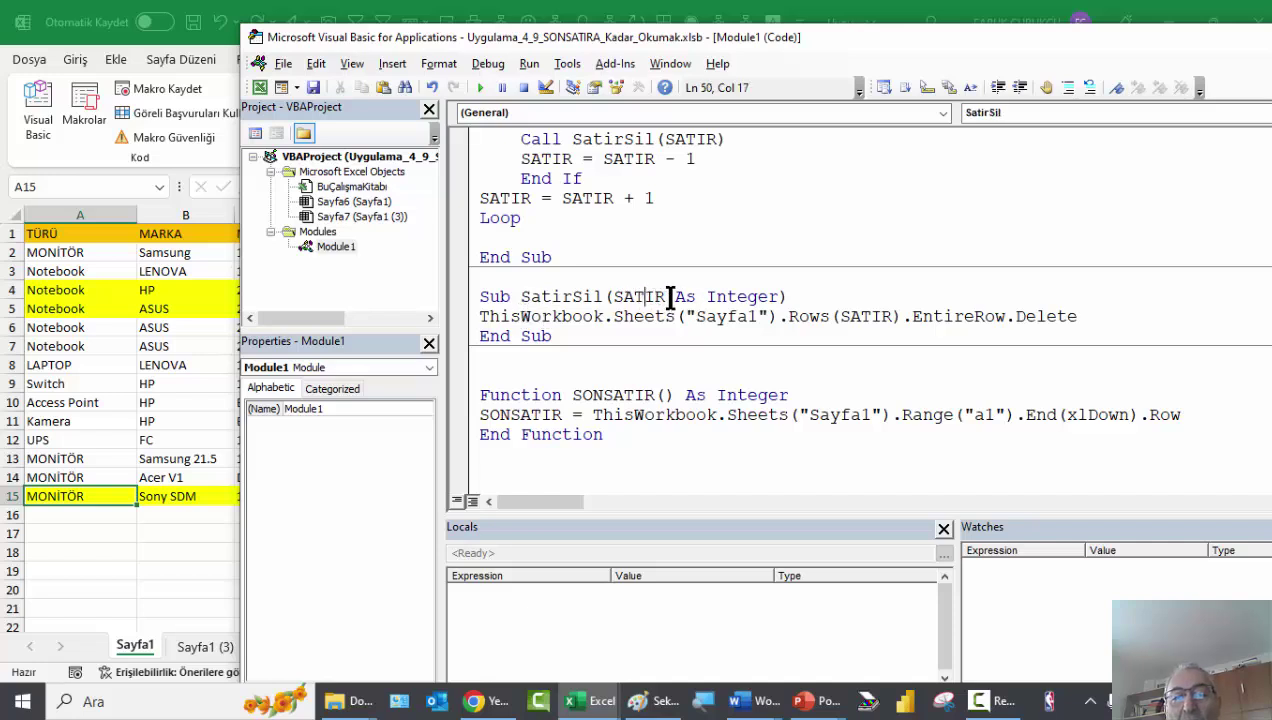
left_click_drag(1090, 316, 789, 316)
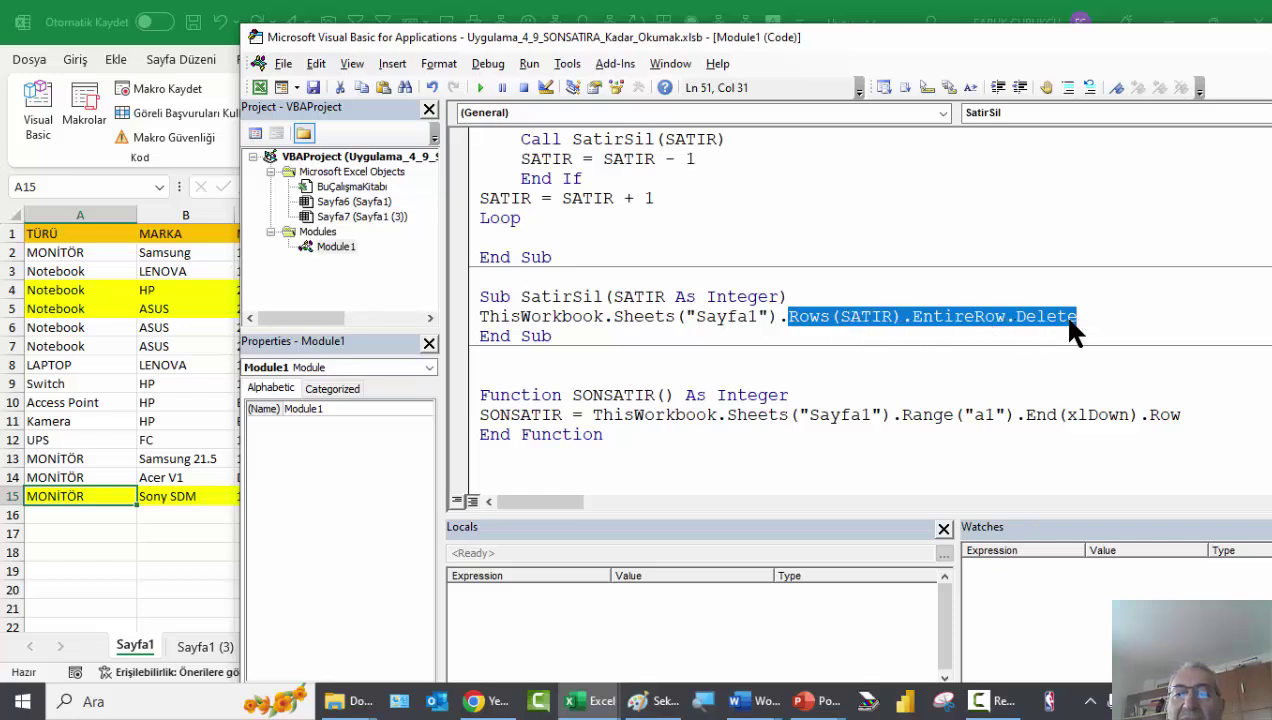
left_click(785, 316)
left_click_drag(788, 316, 1077, 318)
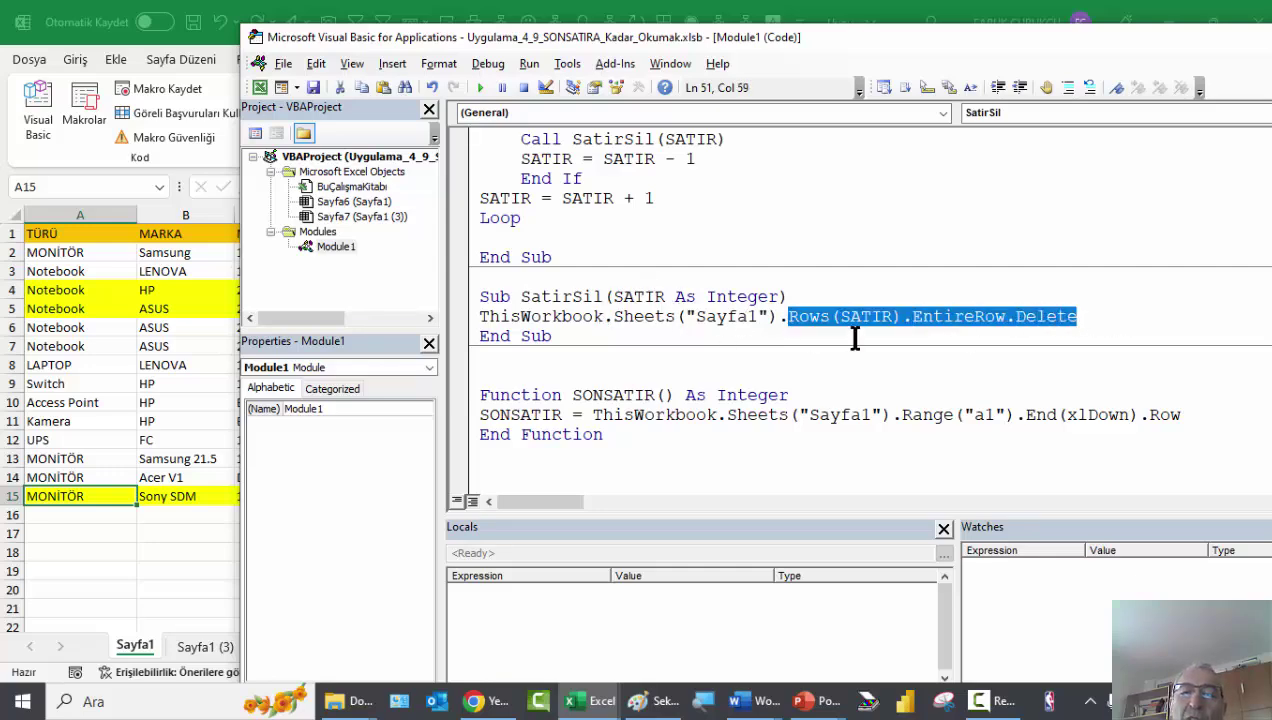
Step: Select the whole Call SatirSil line
scroll(612, 333, "up", 2)
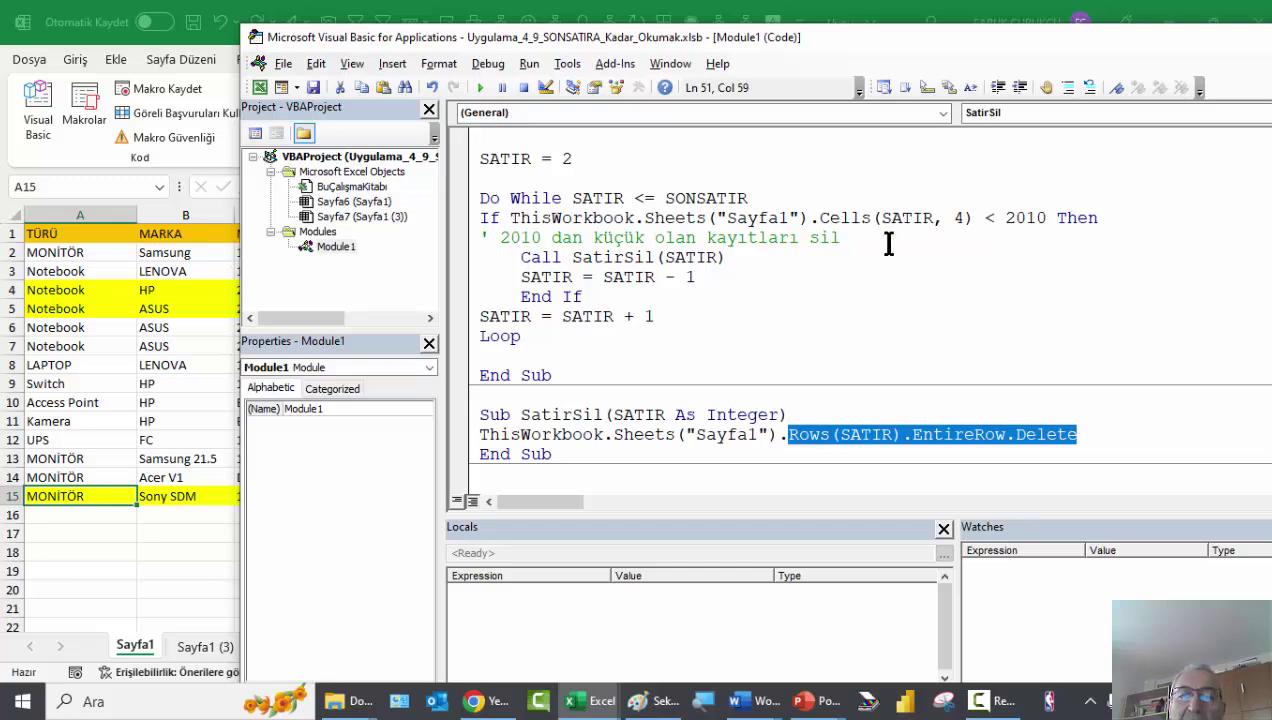
scroll(553, 306, "down", 2)
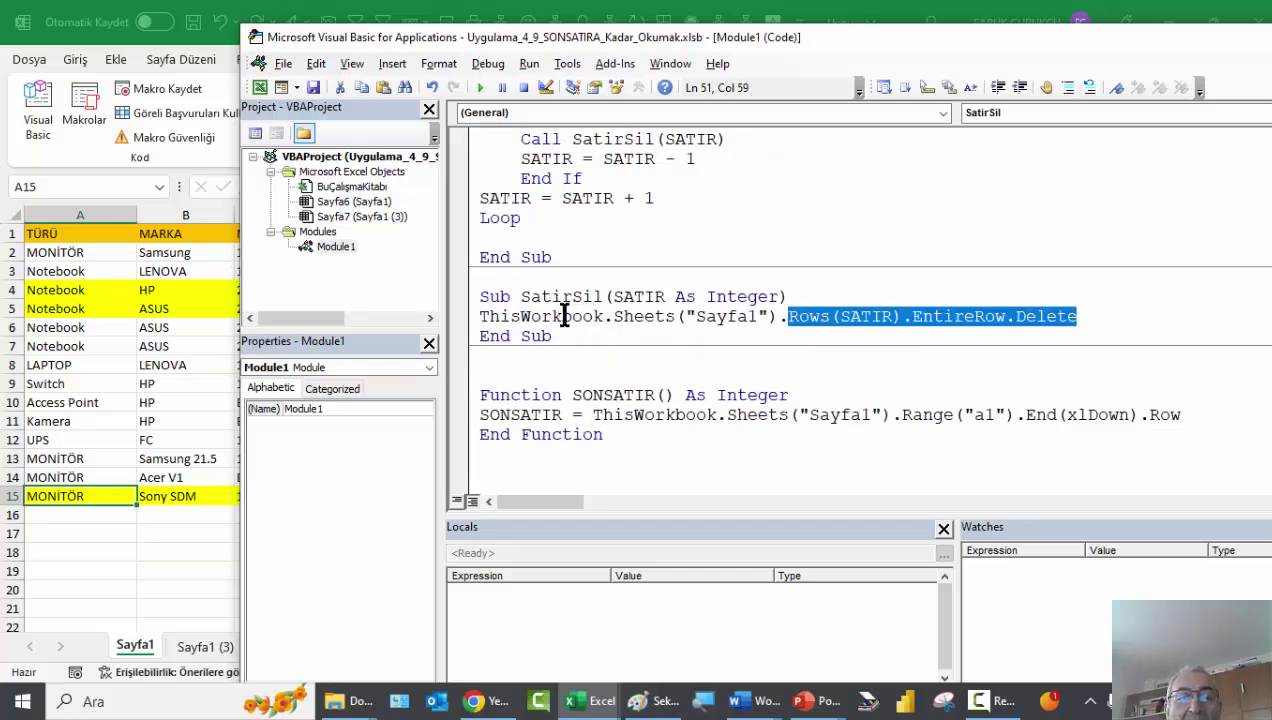
scroll(564, 316, "up", 1)
scroll(531, 275, "up", 2)
left_click_drag(747, 316, 614, 316)
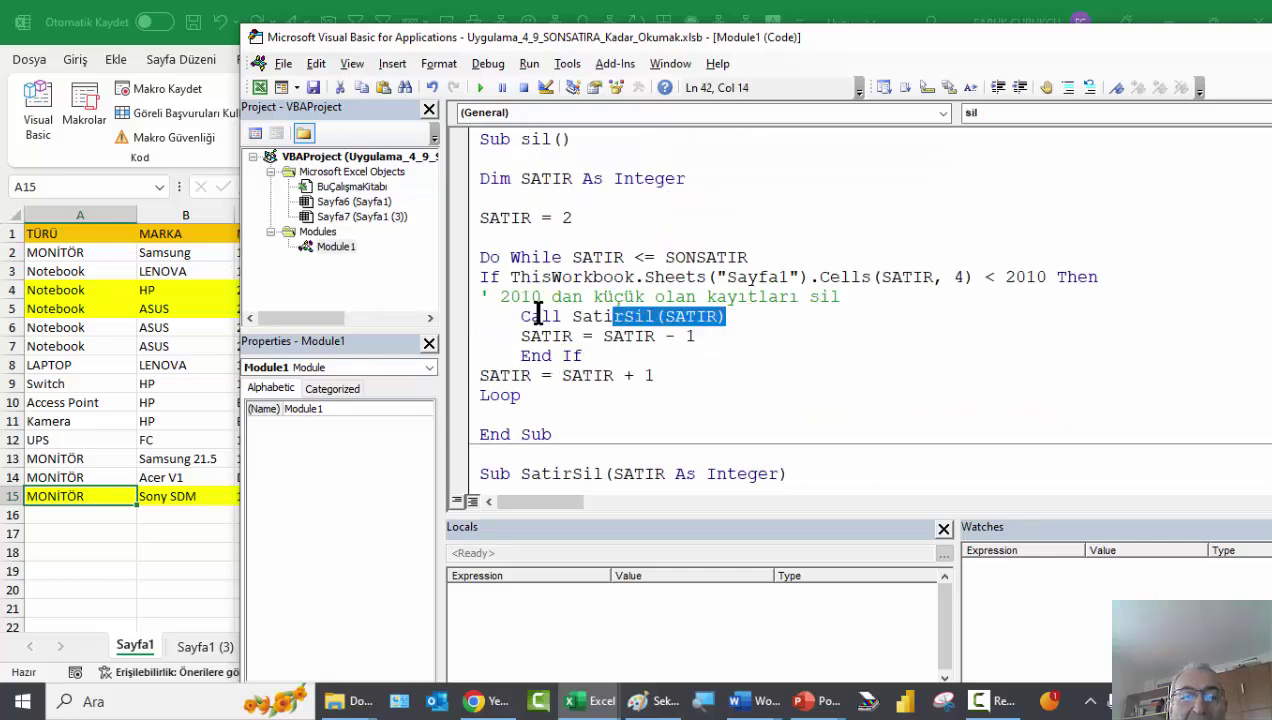
left_click_drag(537, 316, 481, 318)
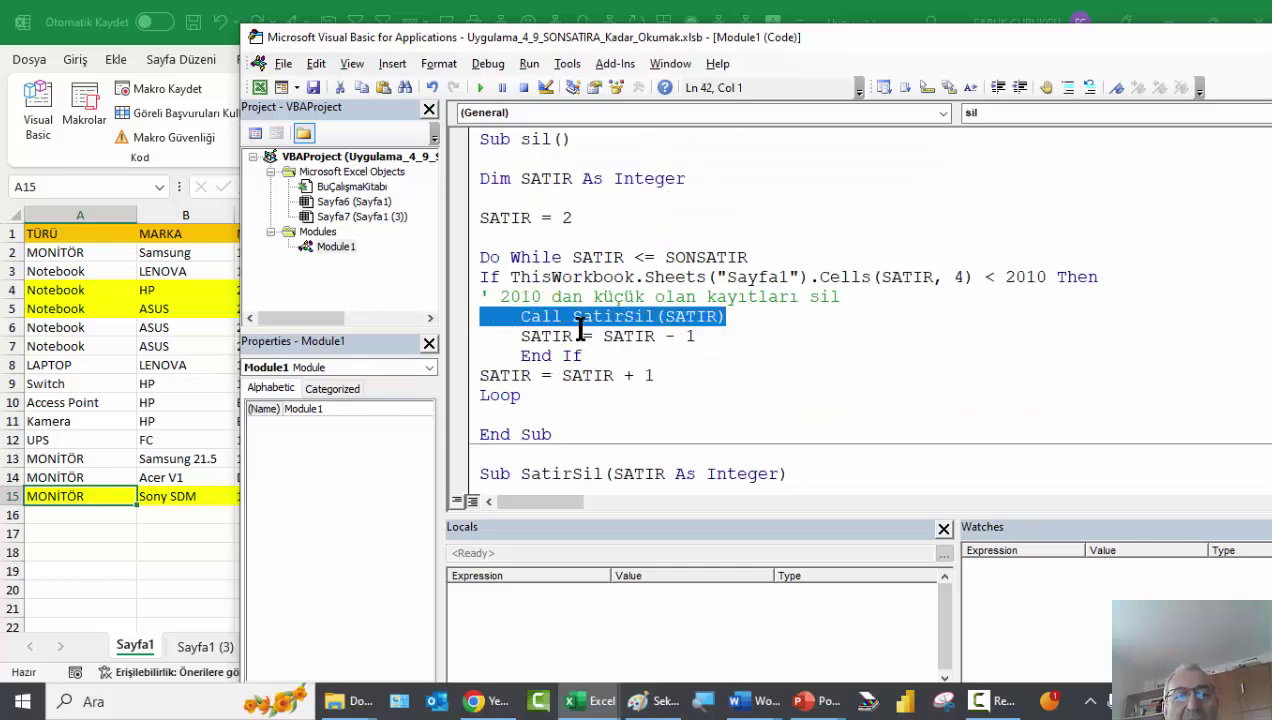
Step: Point out the SONSATIR function and the Do While loop condition in the existing code
scroll(580, 330, "down", 2)
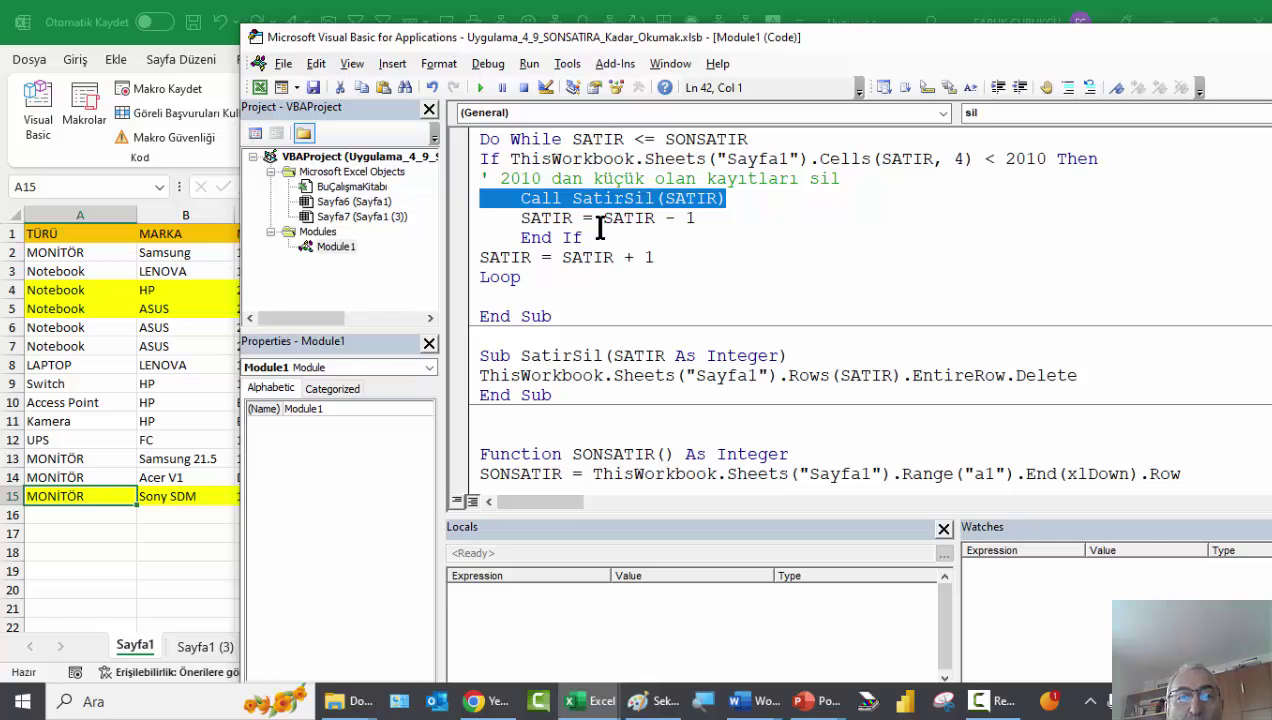
scroll(600, 228, "down", 1)
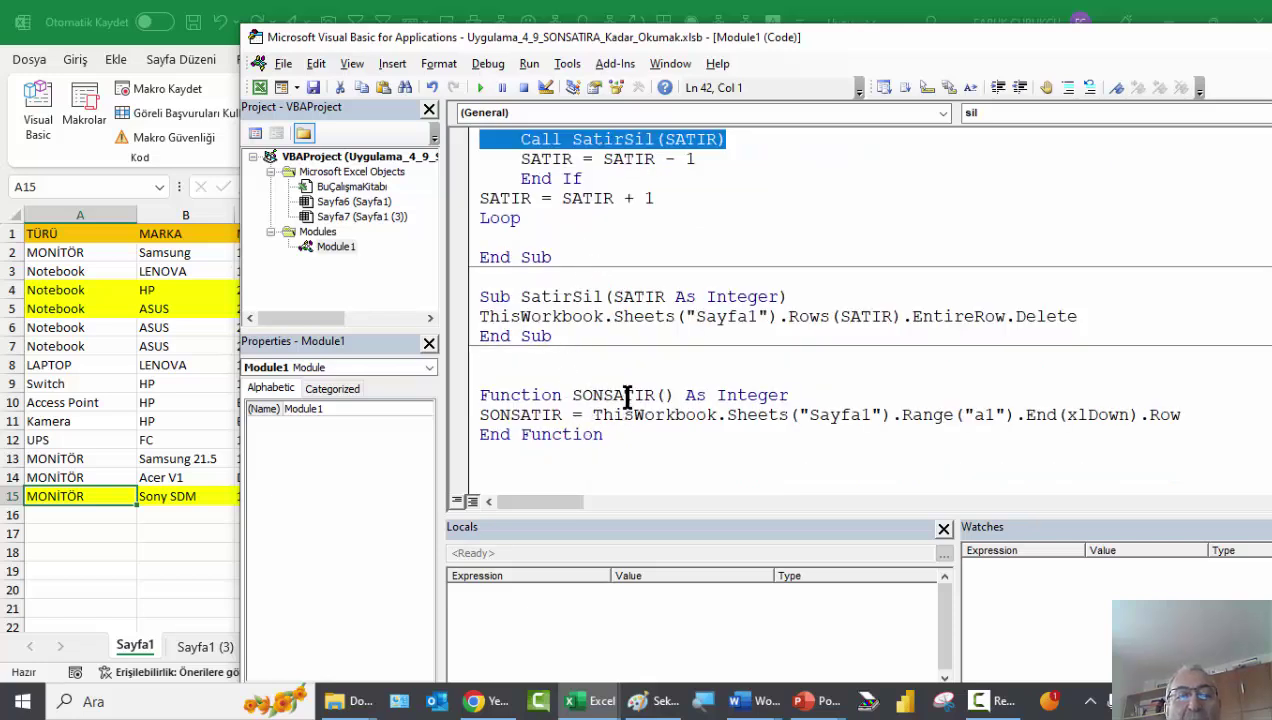
left_click(627, 397)
scroll(605, 420, "up", 1)
scroll(641, 345, "up", 2)
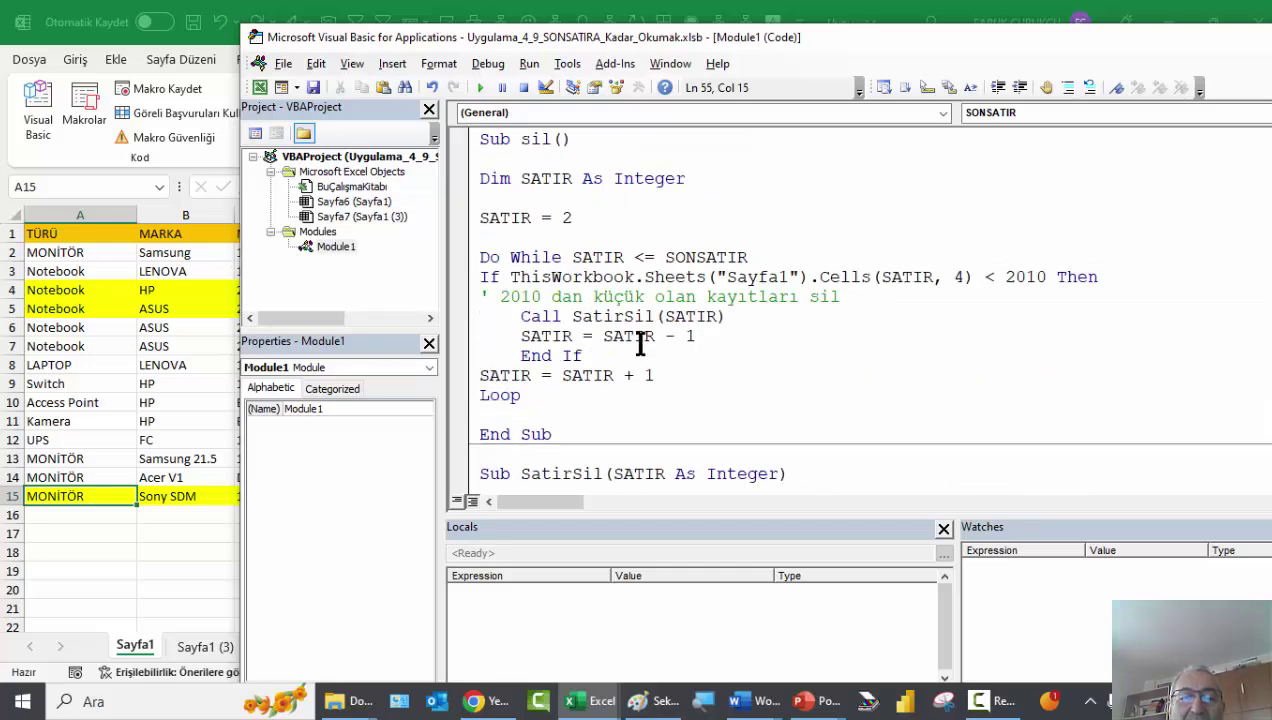
left_click(694, 257)
scroll(600, 470, "down", 3)
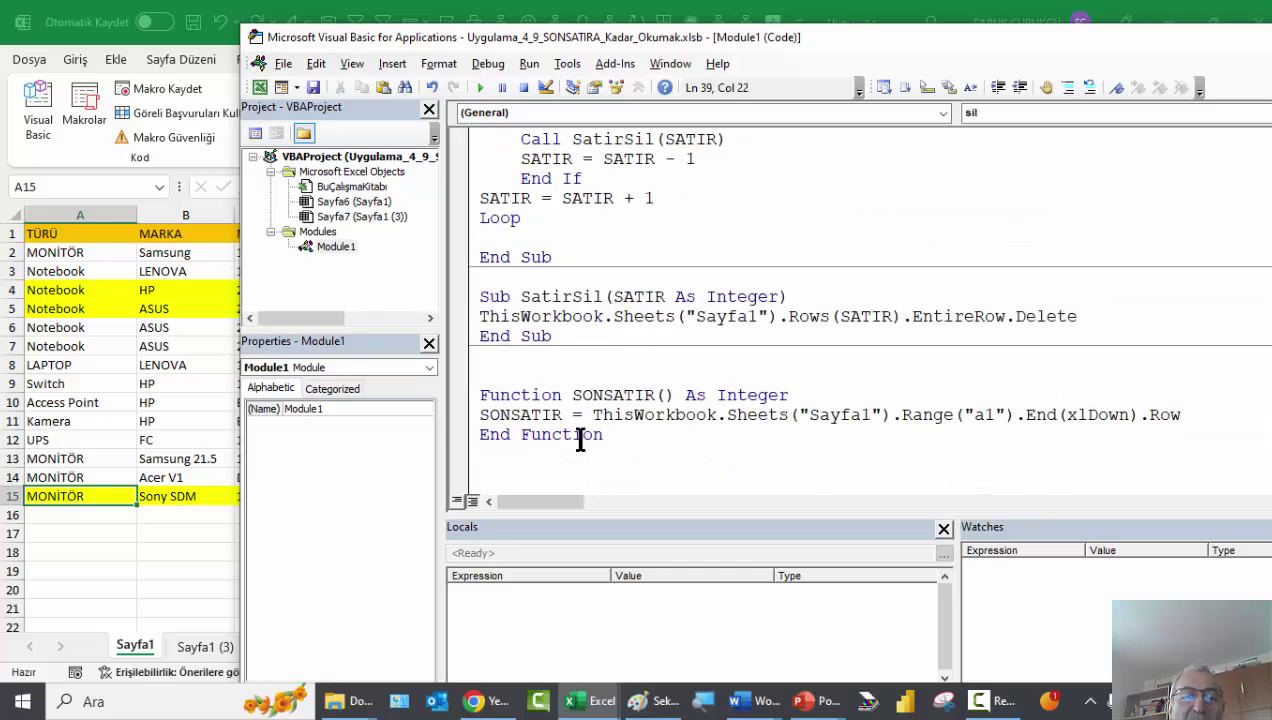
scroll(580, 440, "up", 3)
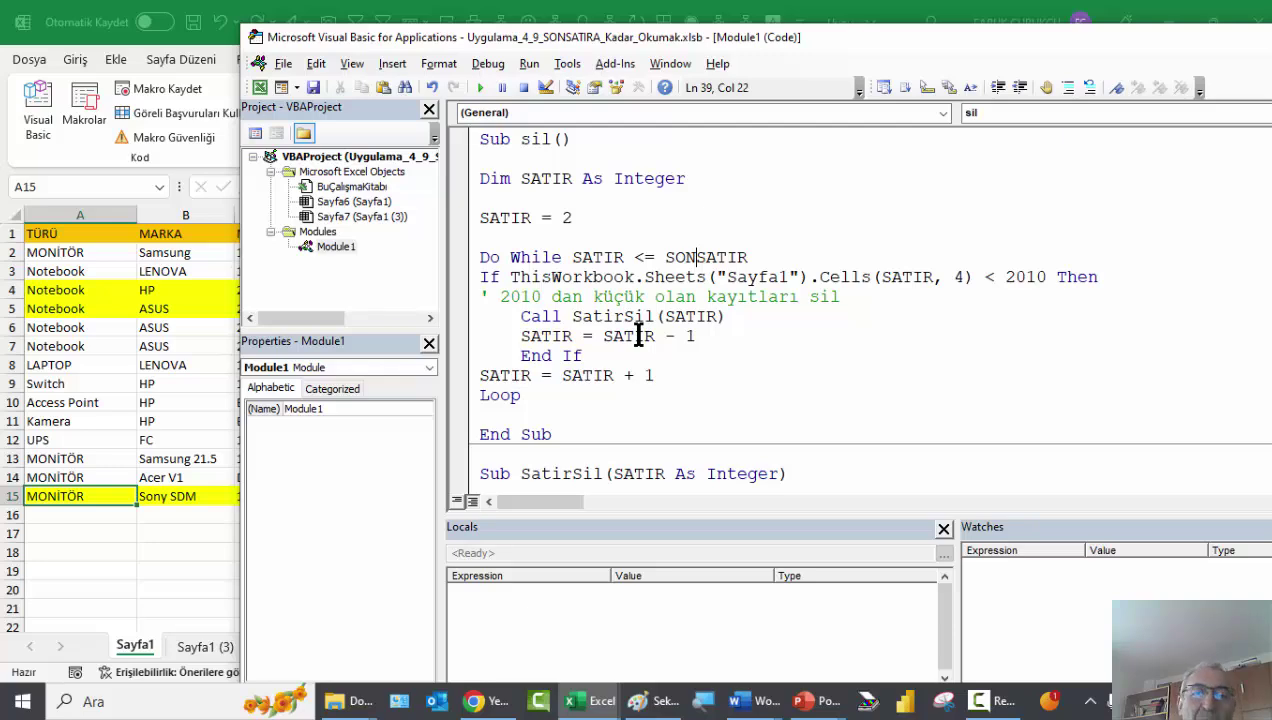
Step: Go back to the empty body of verisilme2
scroll(625, 335, "up", 1)
scroll(622, 334, "up", 1)
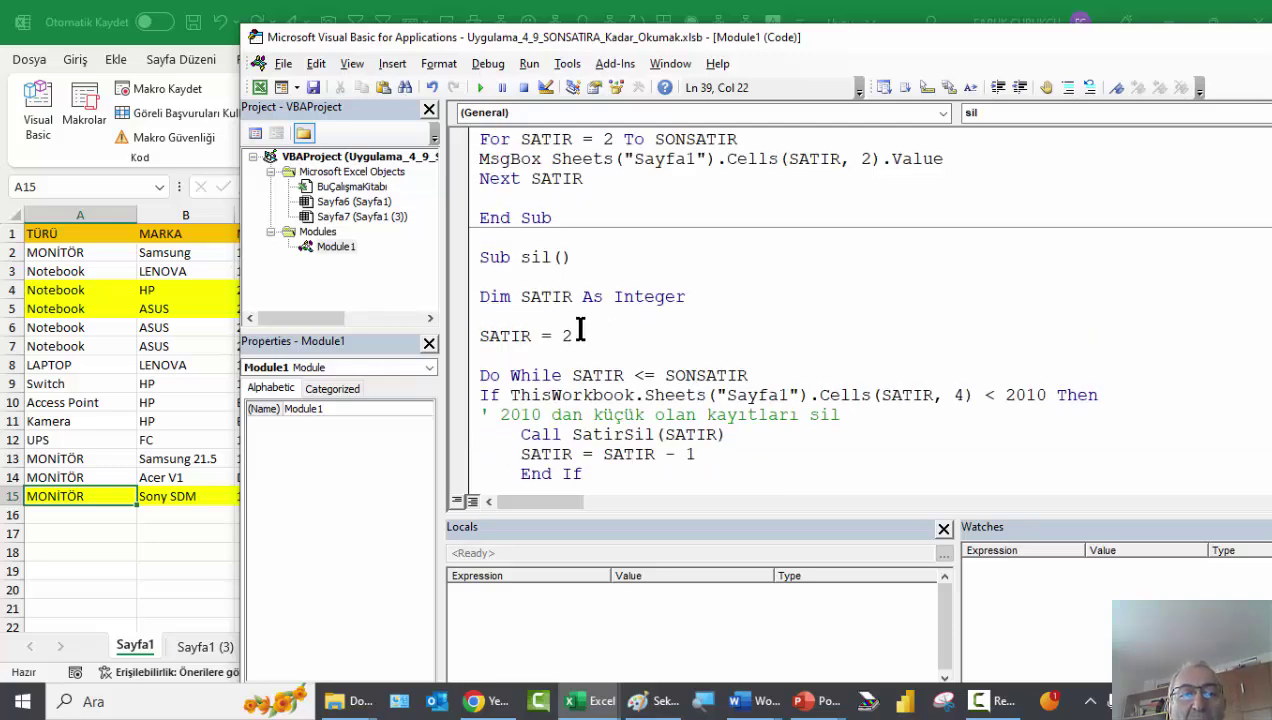
scroll(580, 330, "up", 1)
scroll(580, 331, "up", 3)
scroll(578, 330, "up", 2)
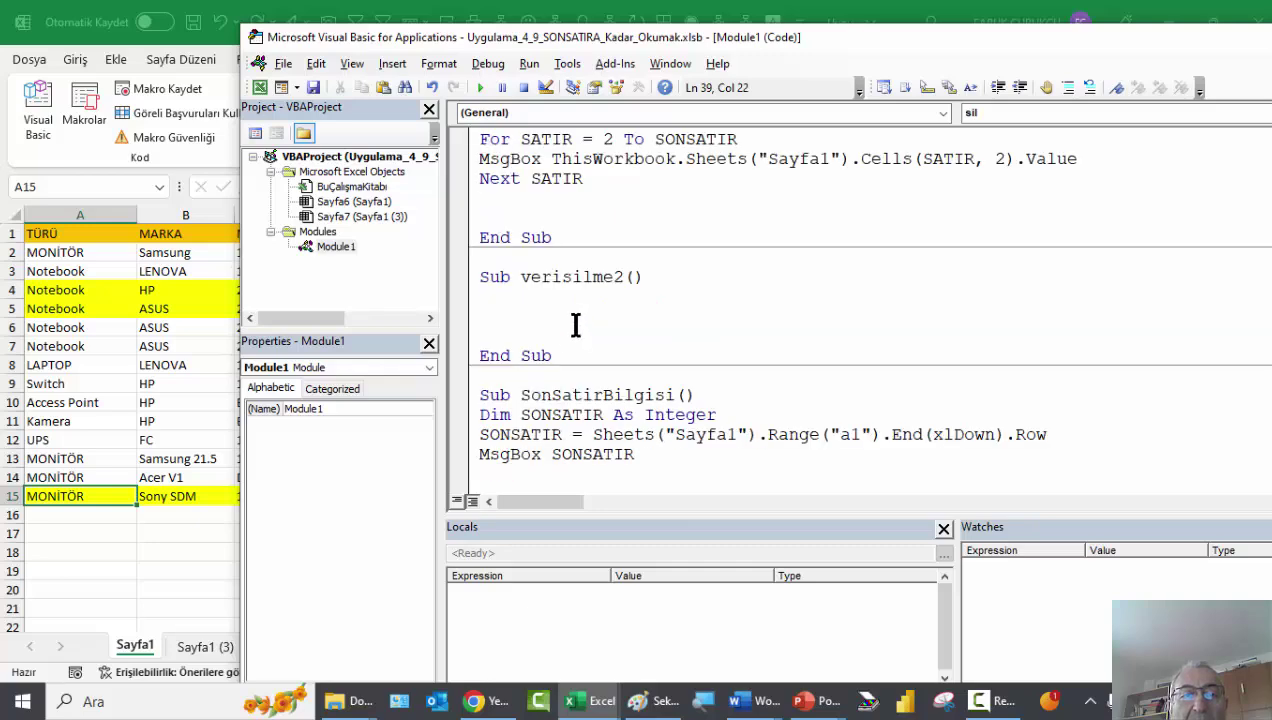
left_click(514, 298)
scroll(568, 311, "down", 1)
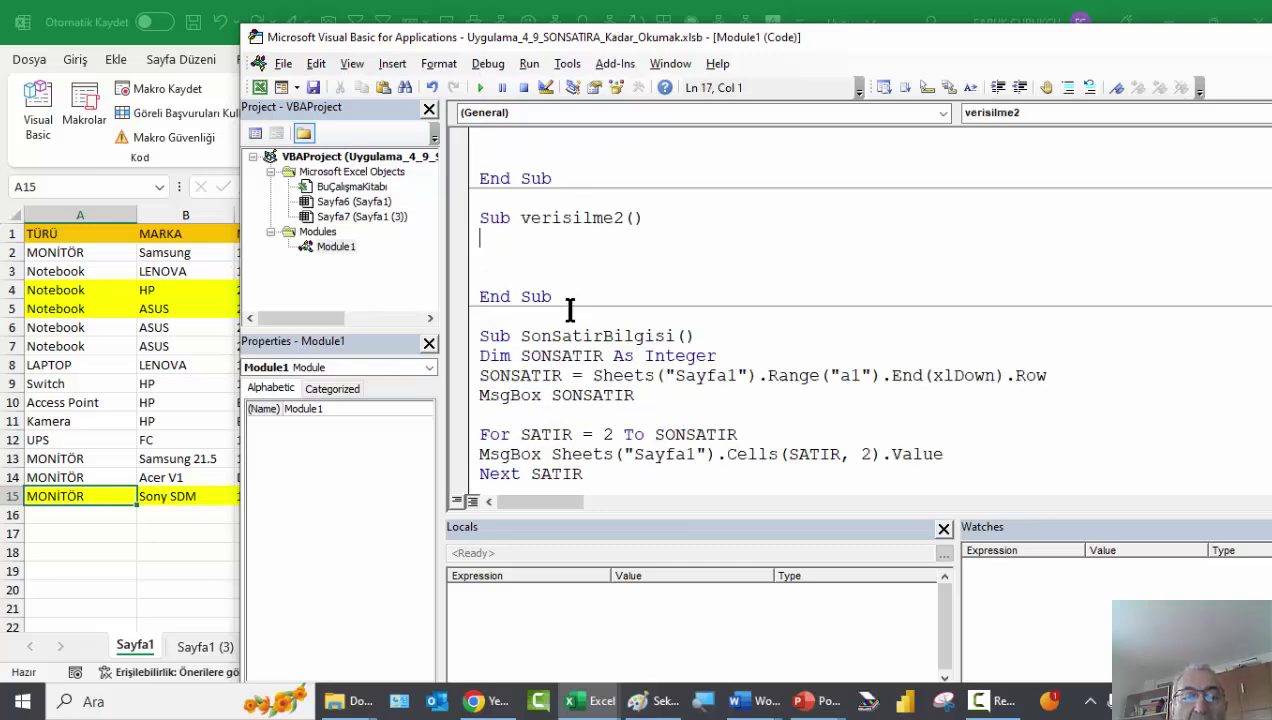
scroll(568, 309, "down", 1)
scroll(545, 292, "down", 1)
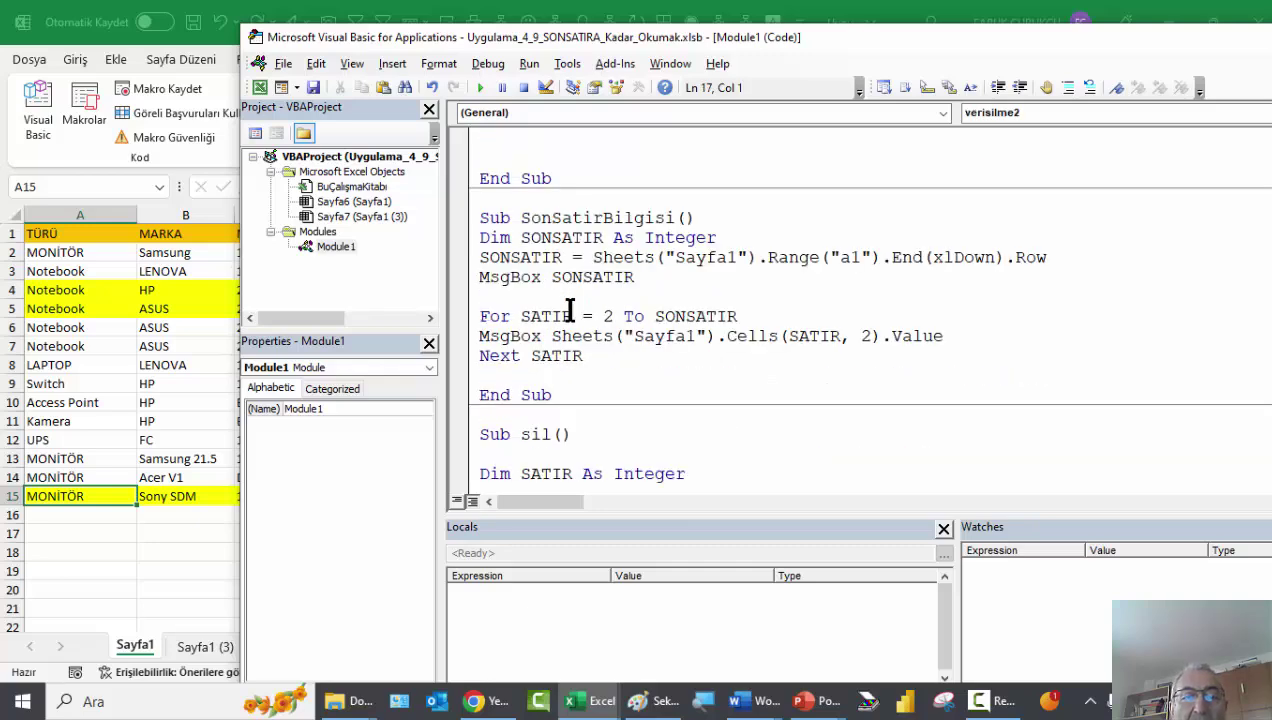
Step: Delete the SonSatirBilgisi and sonsatirdeneme1 subs from Module1
left_click(480, 218)
left_click(618, 395, "shift")
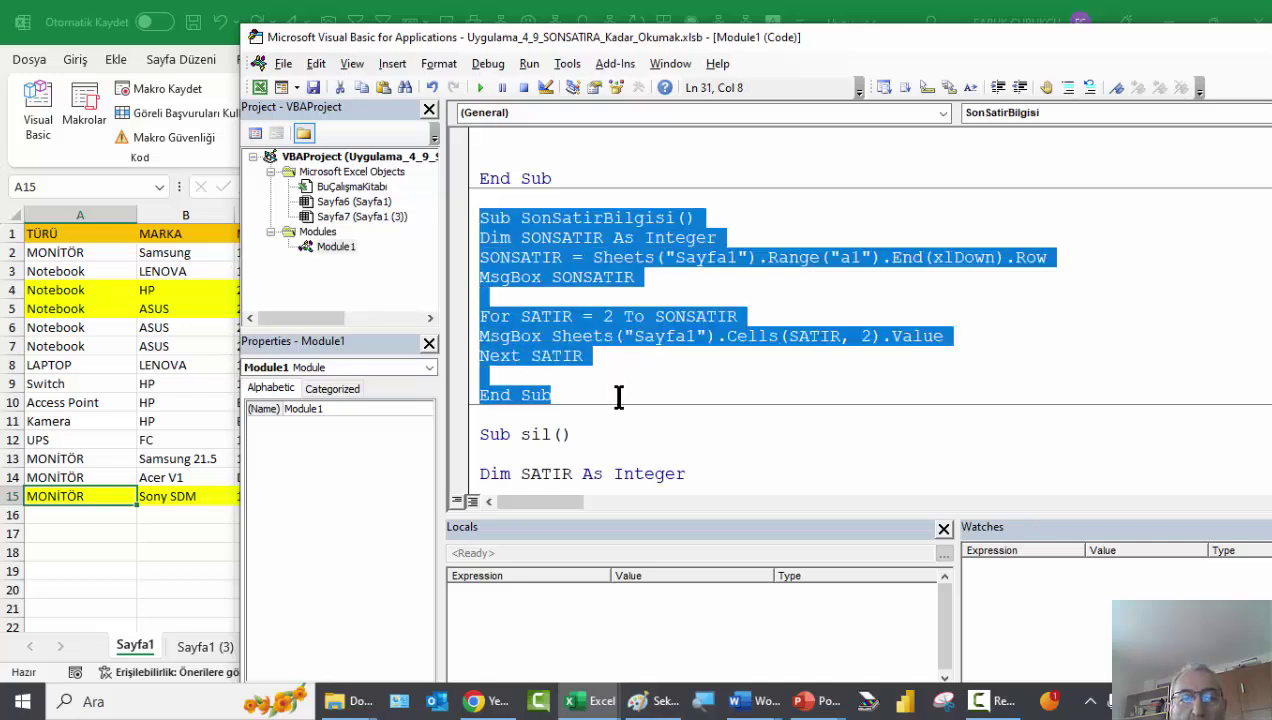
key("Delete")
scroll(618, 395, "down", 5)
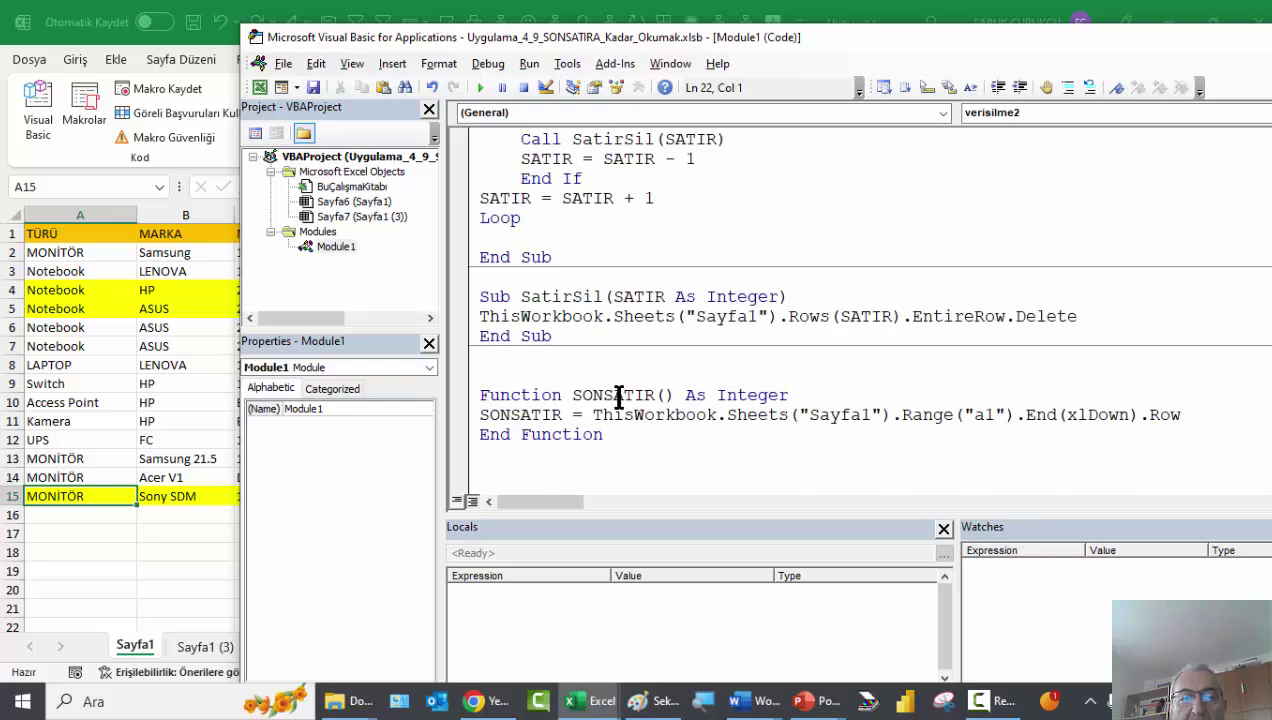
left_click(558, 462)
key("Down")
key("Down")
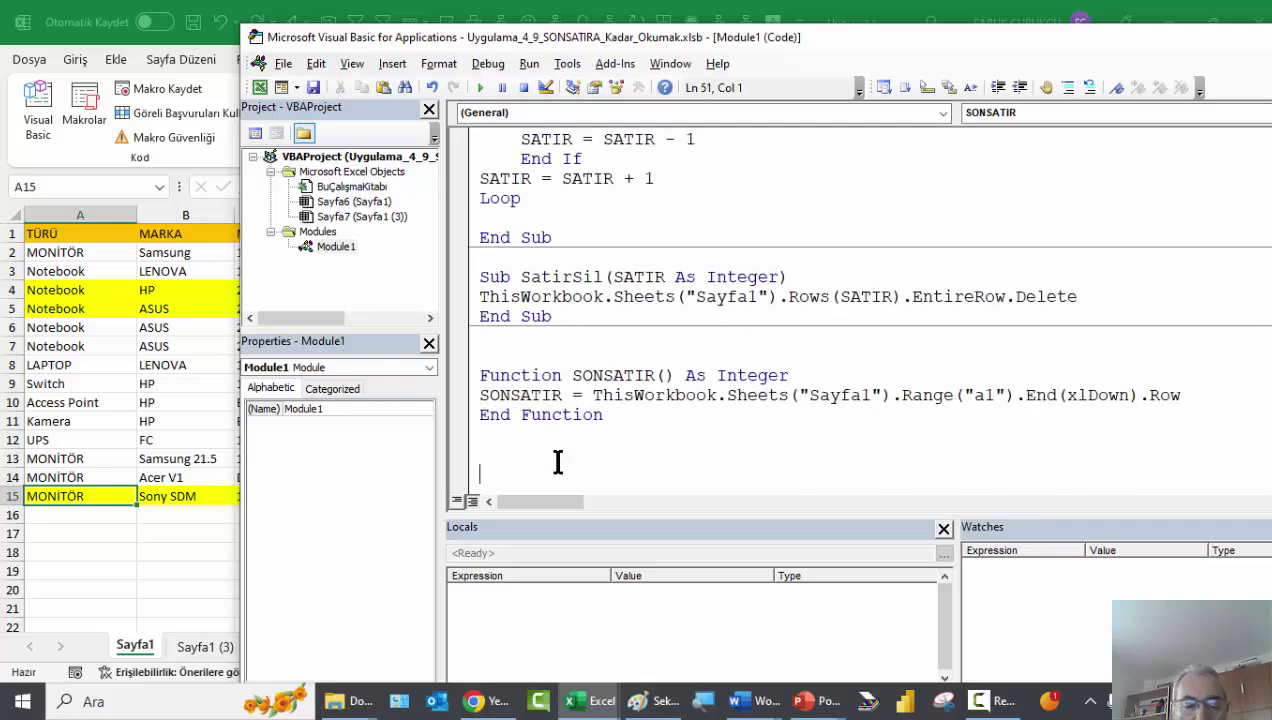
key("Down")
key("Down")
key("Down")
key("Down")
key("Down")
key("Down")
scroll(558, 460, "up", 3)
scroll(560, 460, "up", 5)
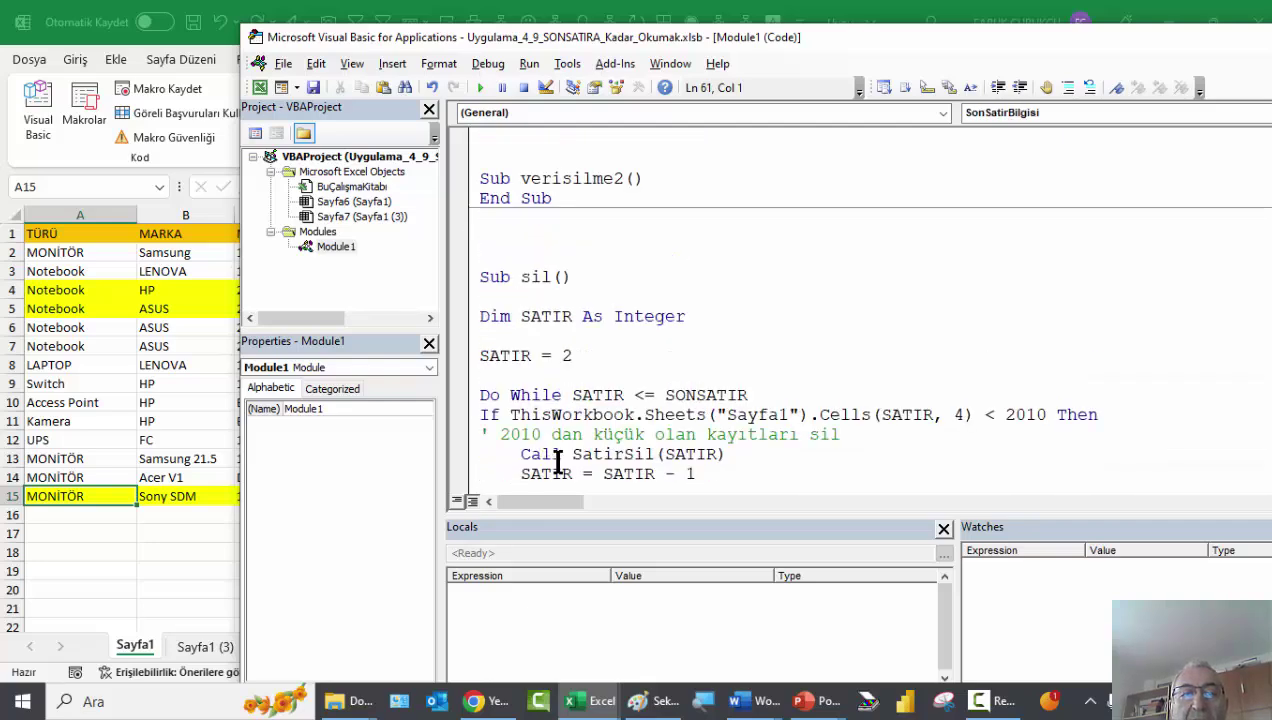
scroll(565, 458, "up", 5)
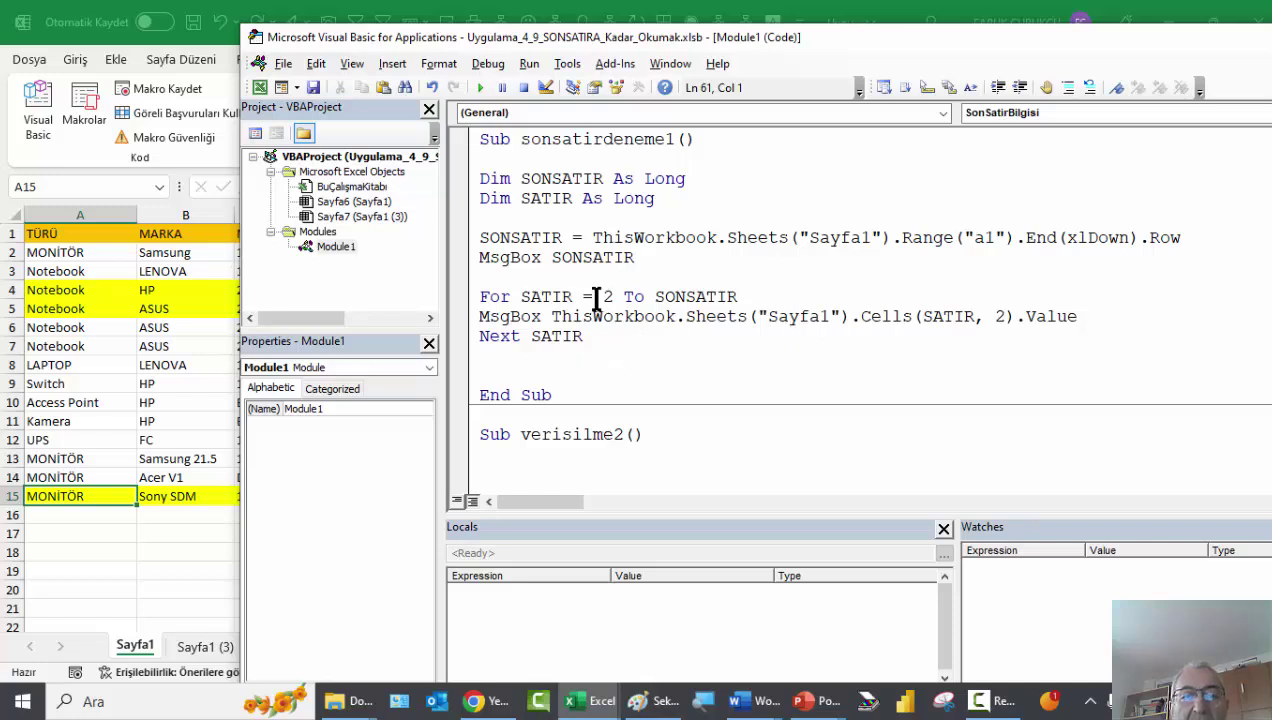
left_click_drag(482, 139, 733, 401)
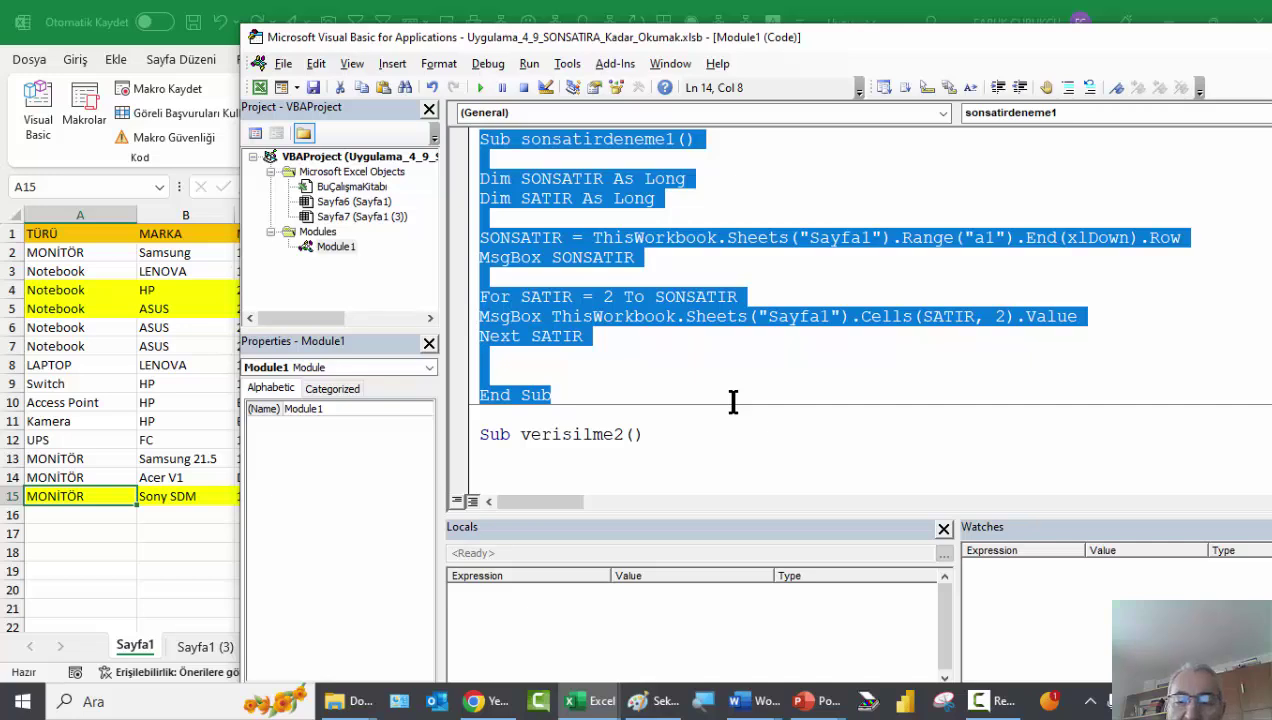
key("Delete")
key("Delete")
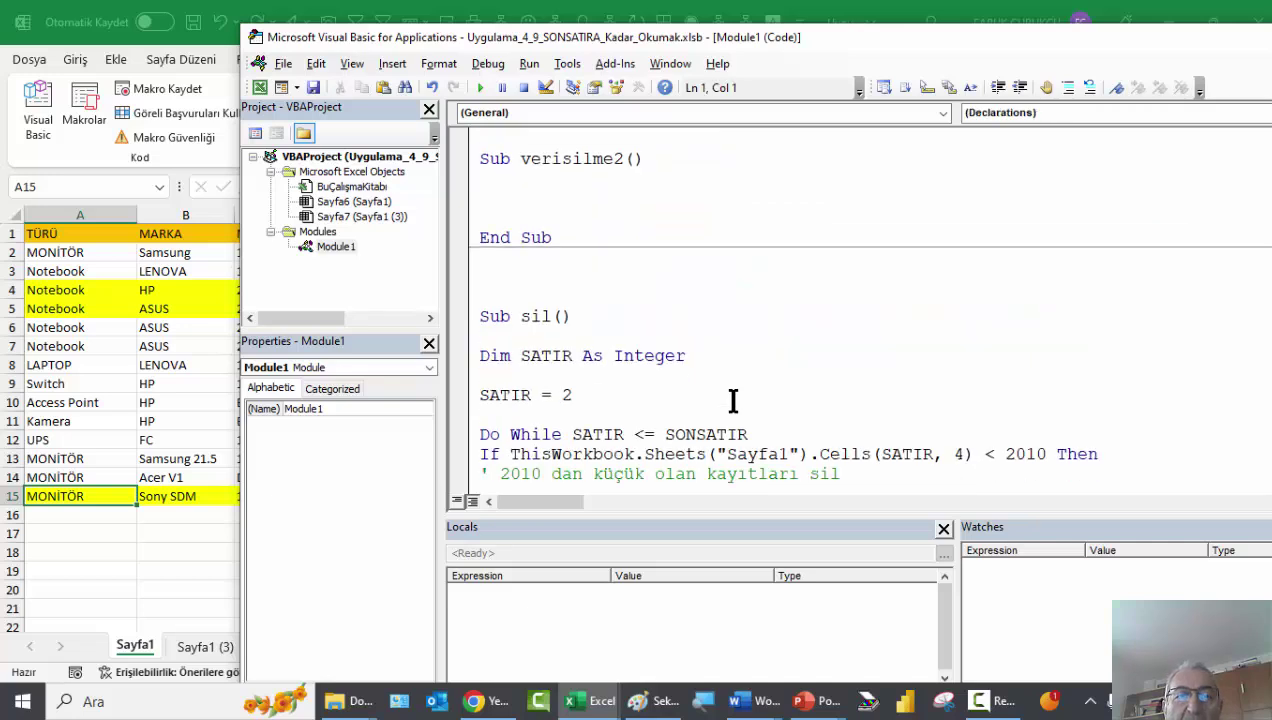
key("Delete")
Step: Inside verisilme2, declare Dim SATIR As Long and set SATIR = 2
left_click(519, 165)
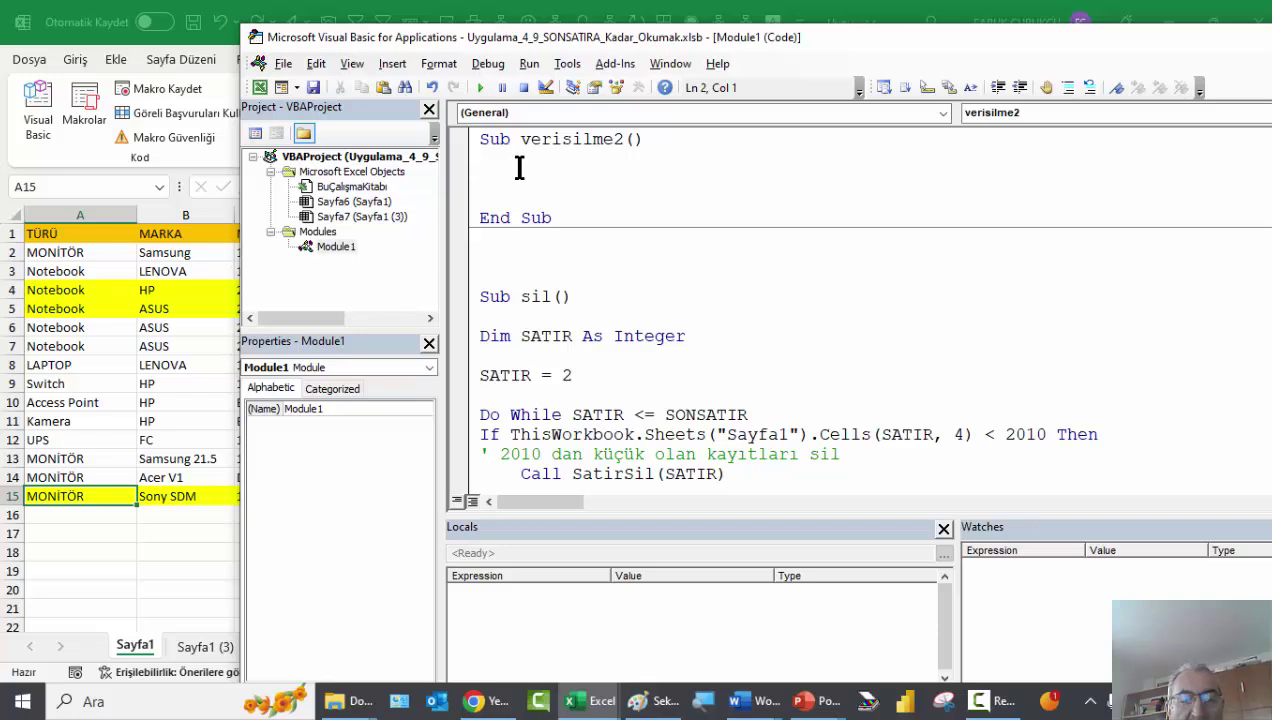
type("Dim SATIR ")
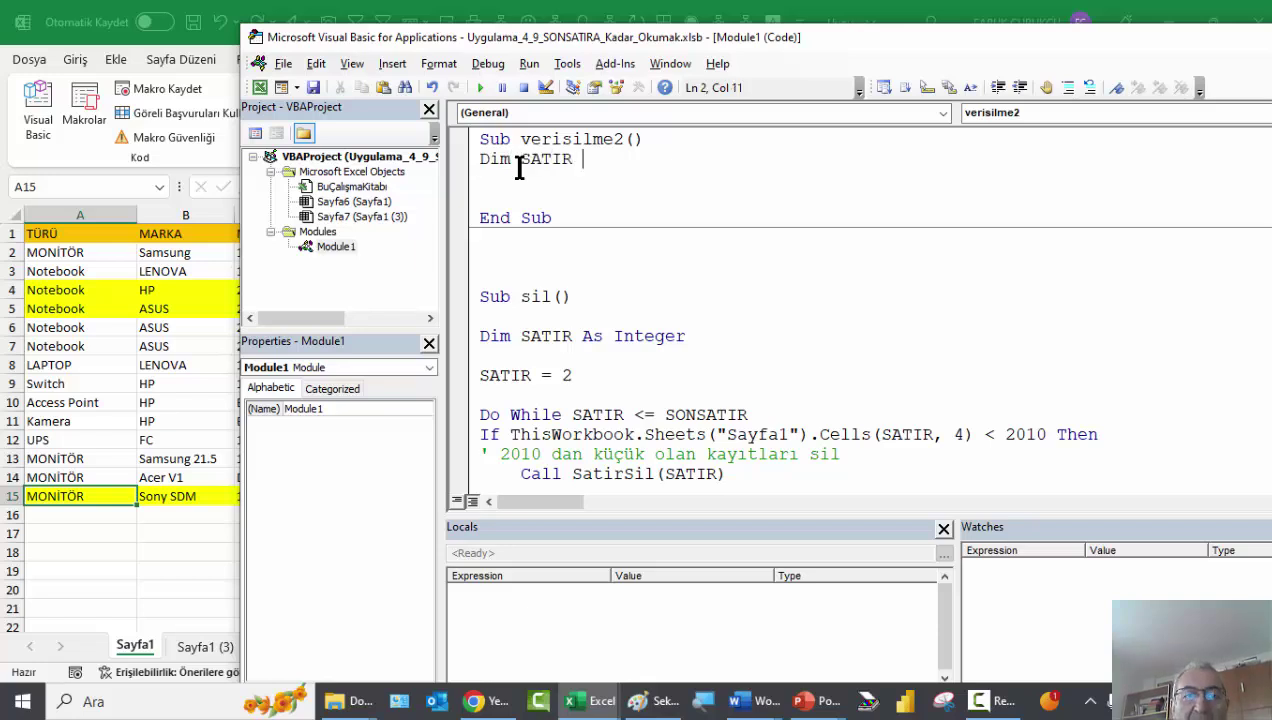
type("as In")
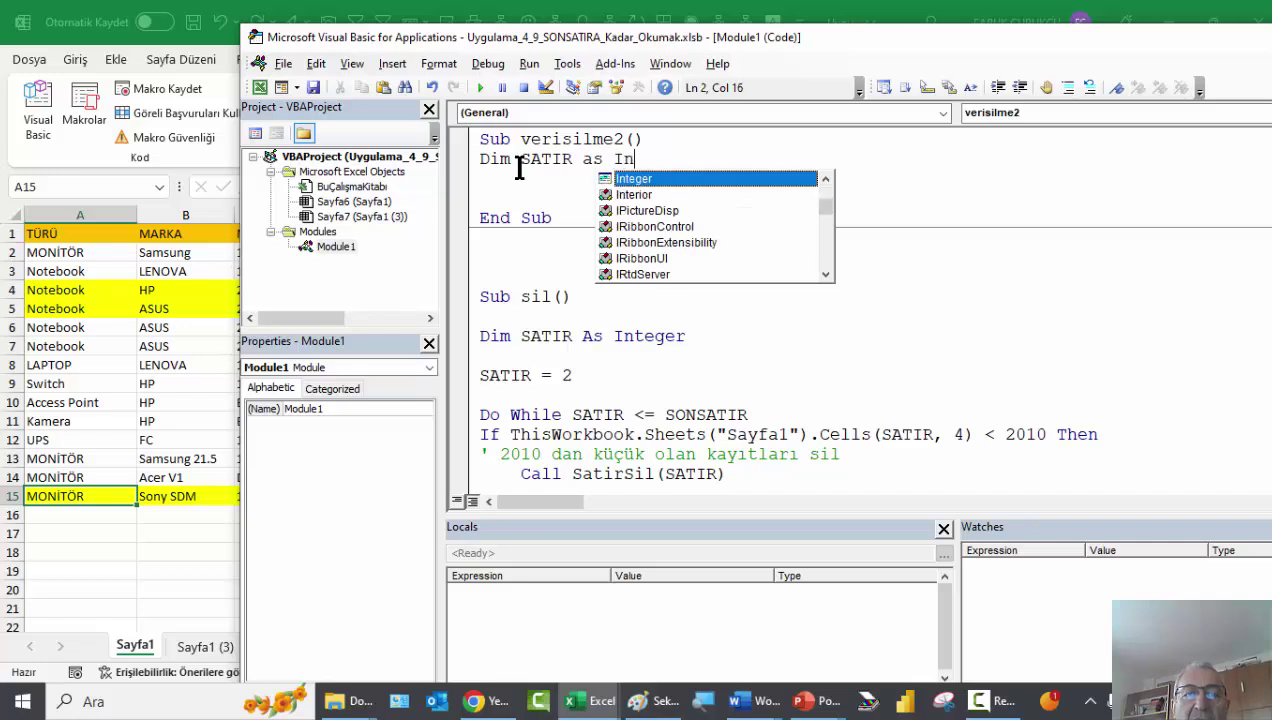
key("BackSpace")
key("BackSpace")
type("Lo")
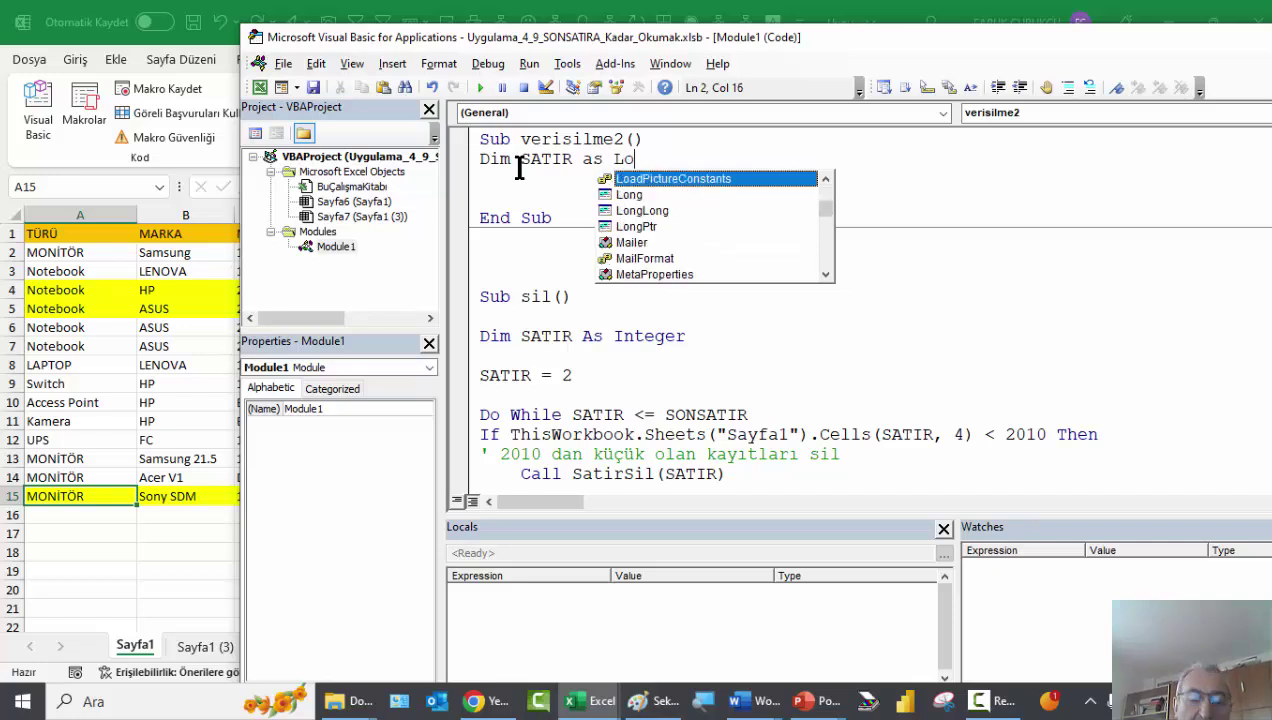
key("Down")
key("Tab")
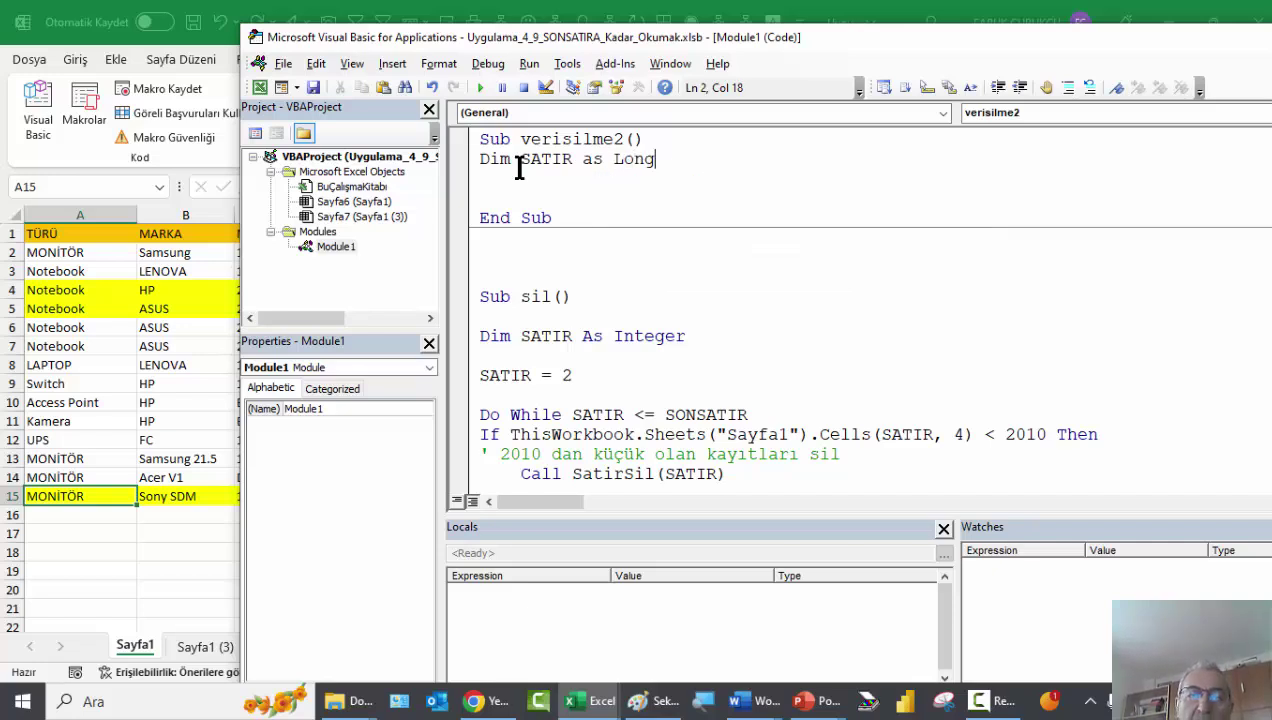
key("Return")
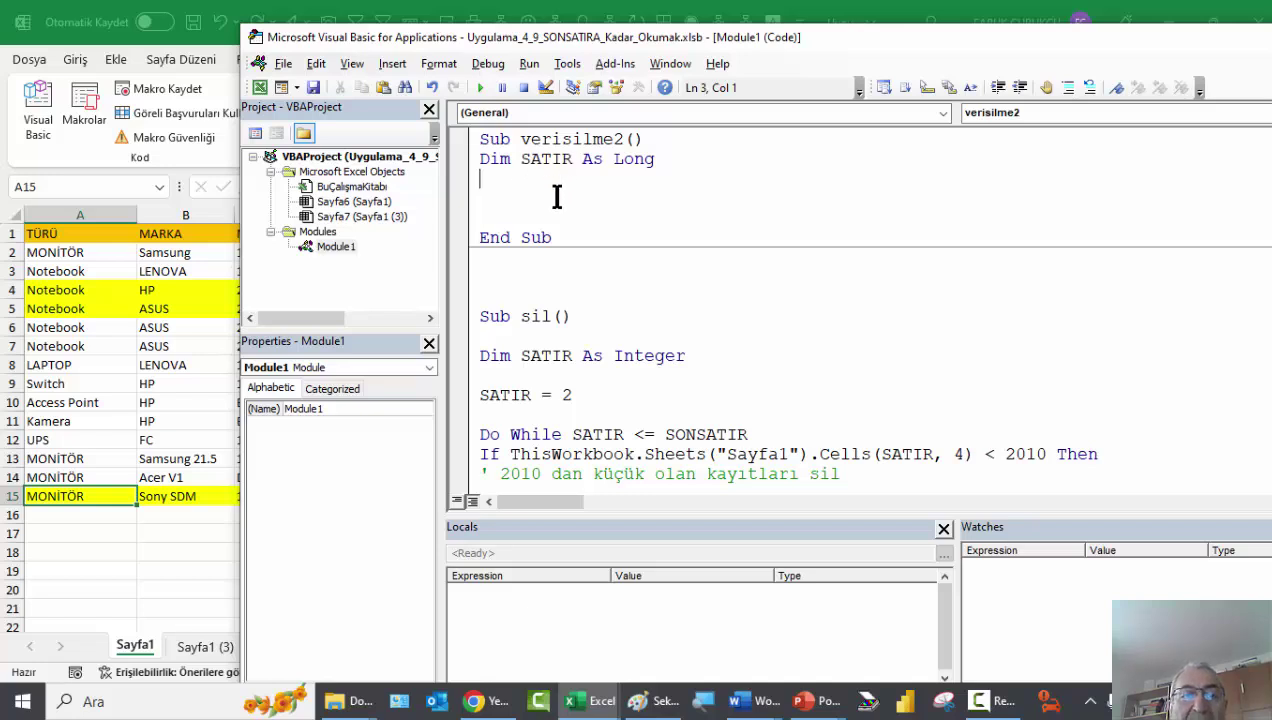
key("Return")
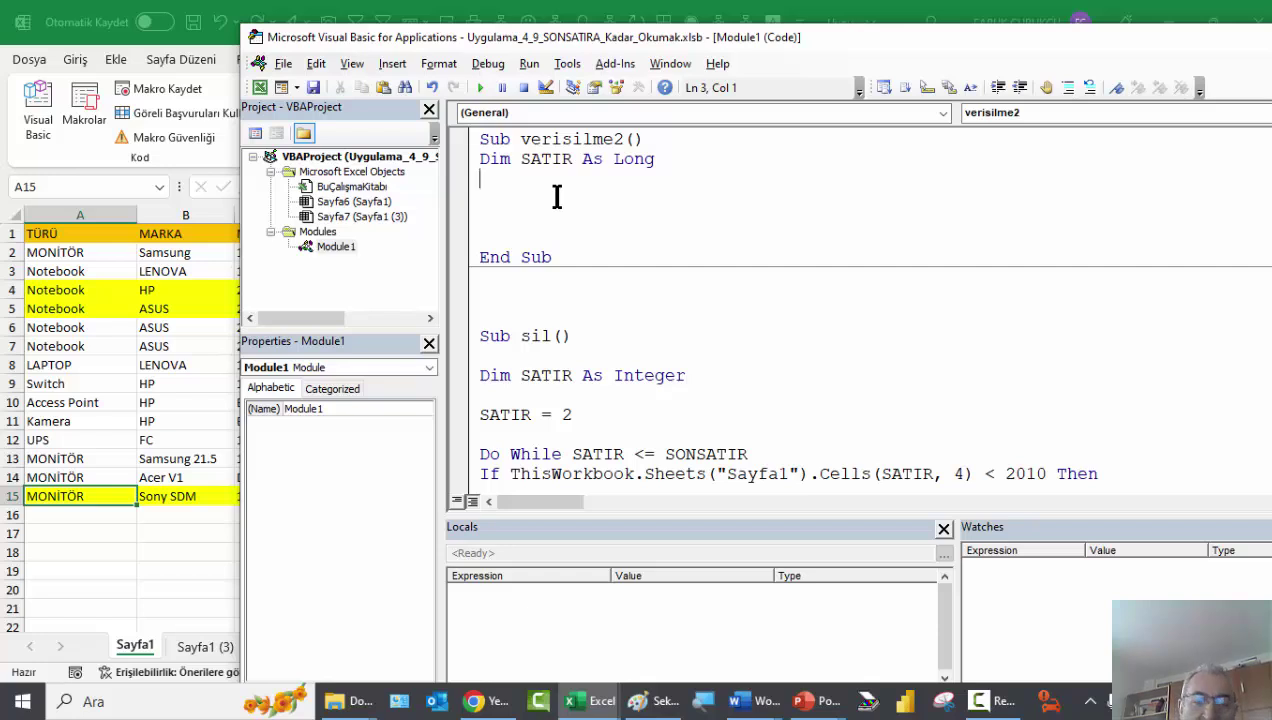
type("SATIR ")
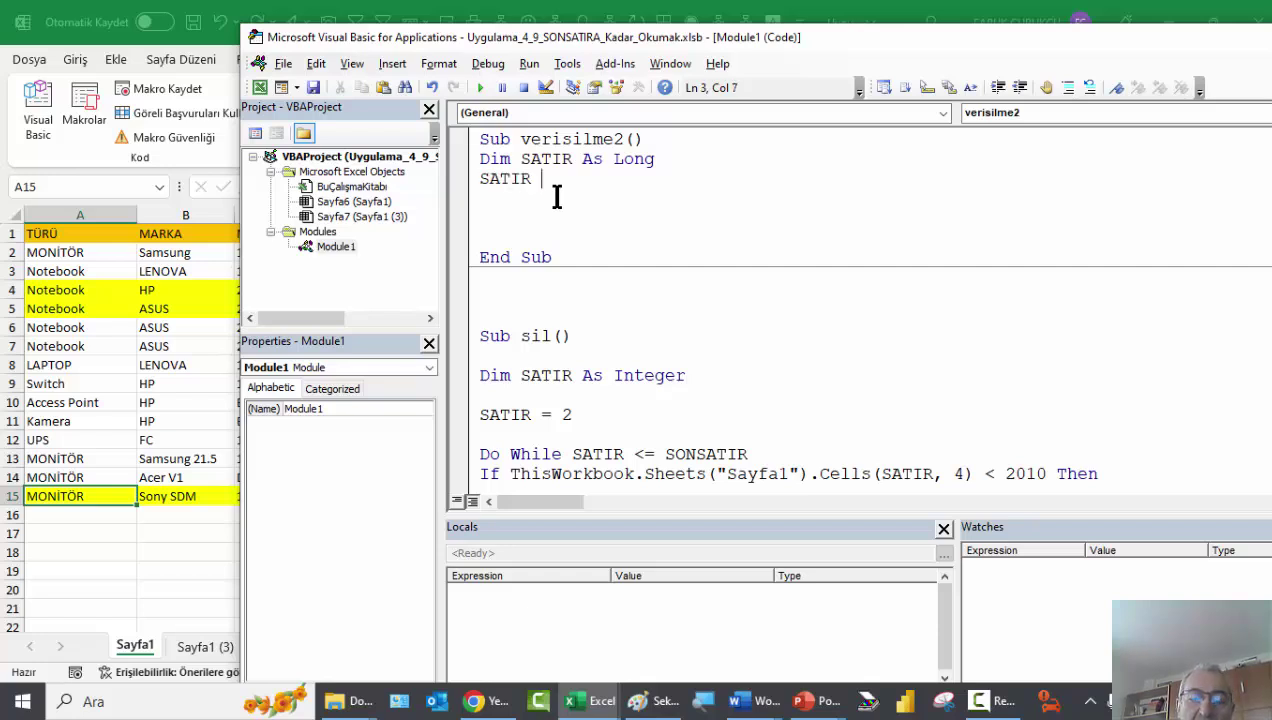
type("= 2")
key("Return")
key("Return")
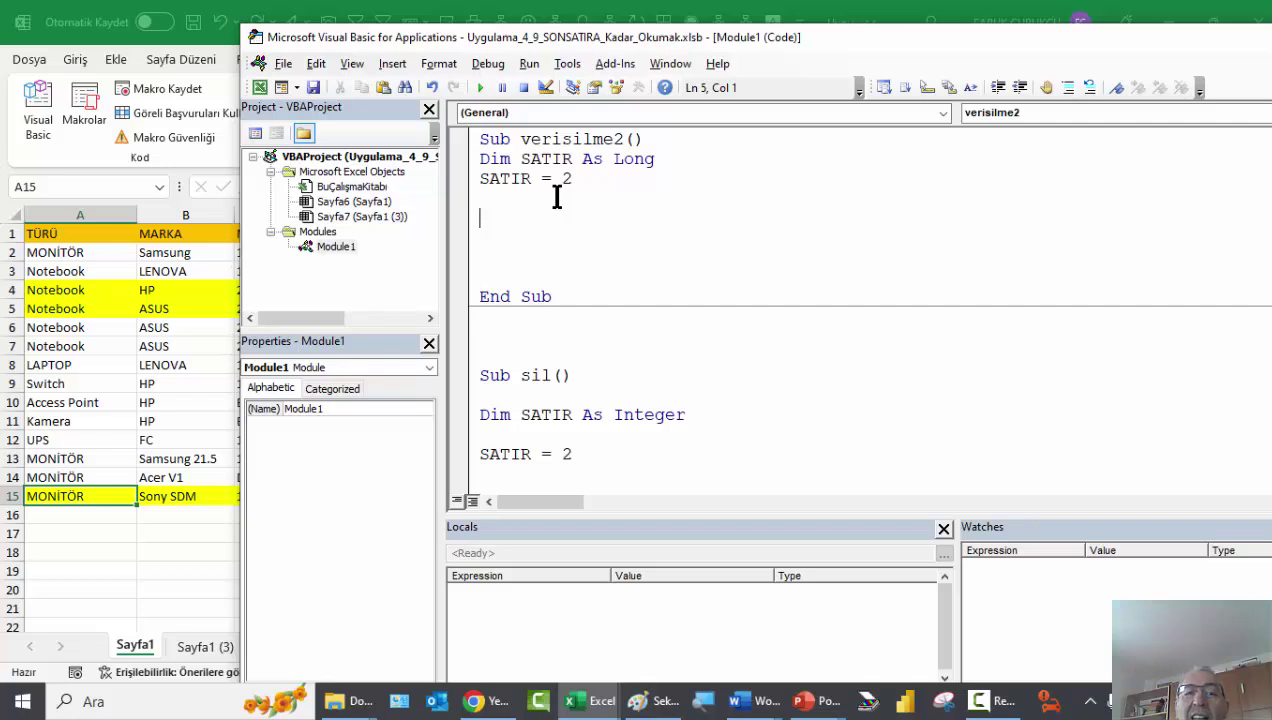
Step: Type an empty Do ... Loop block below SATIR = 2 in verisilme2
type("d")
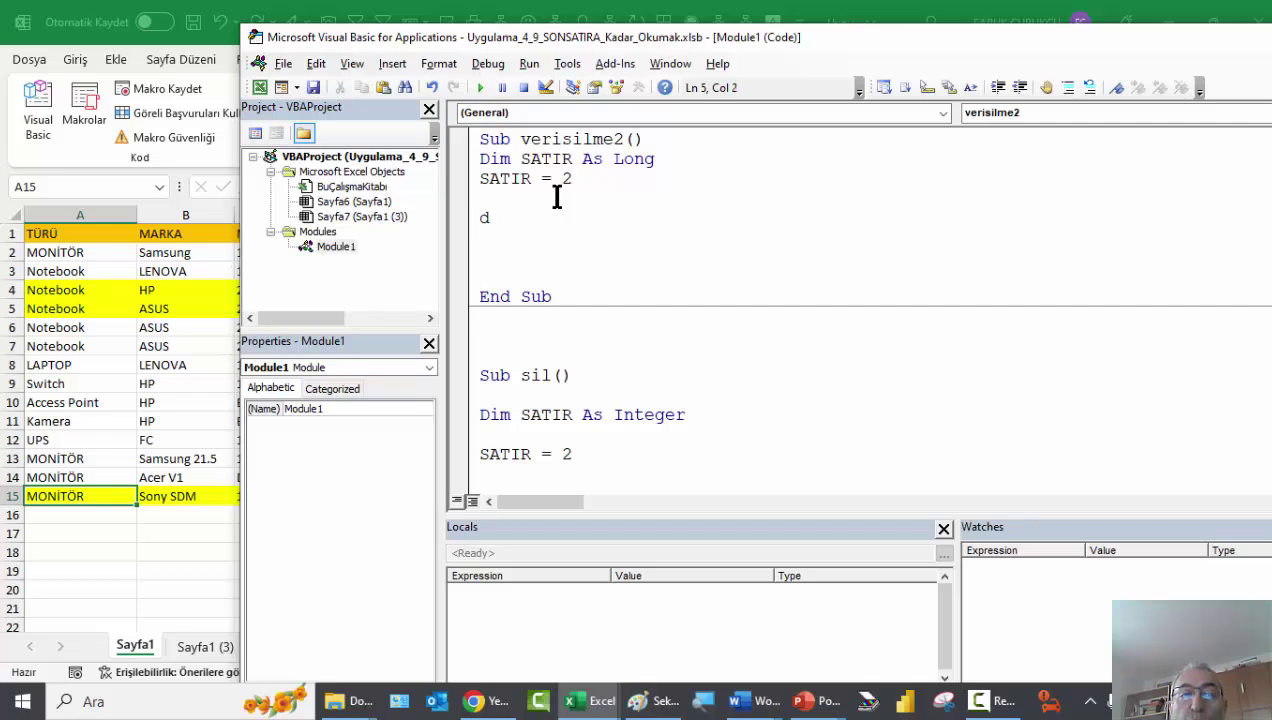
key("BackSpace")
type("DO")
key("Return")
key("Return")
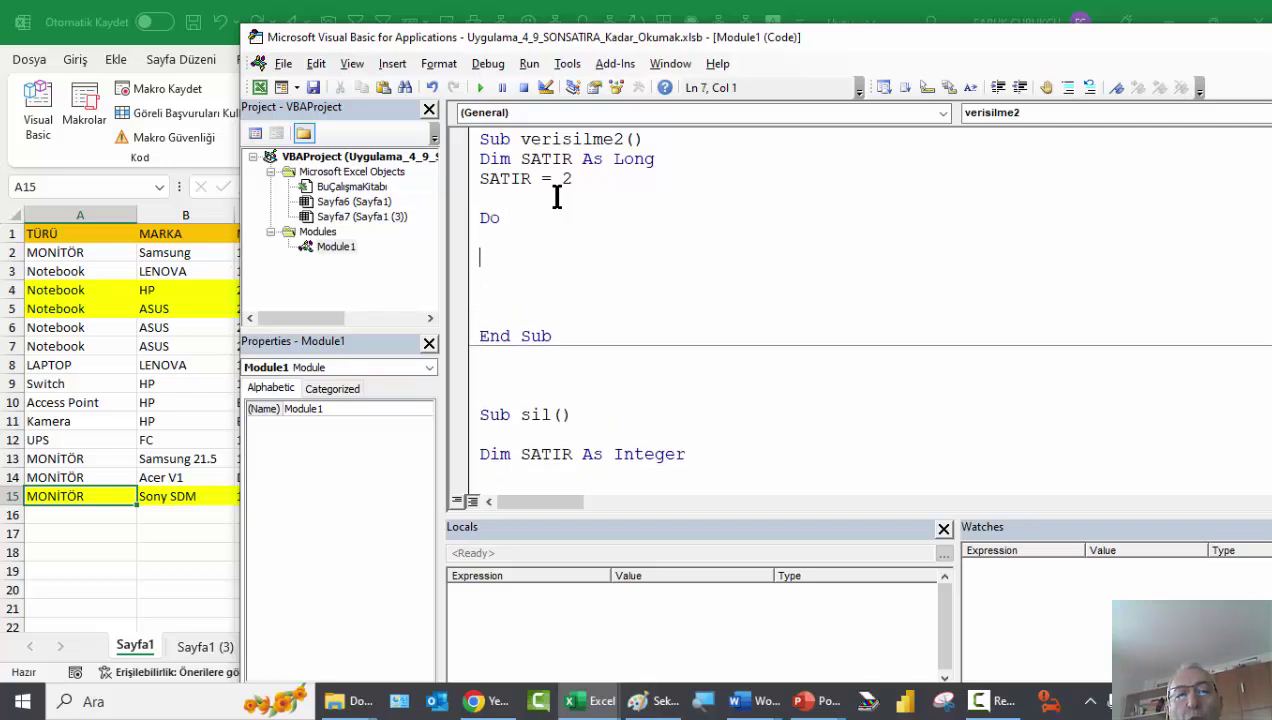
key("Return")
key("Return")
type("lOOP")
key("BackSpace")
key("BackSpace")
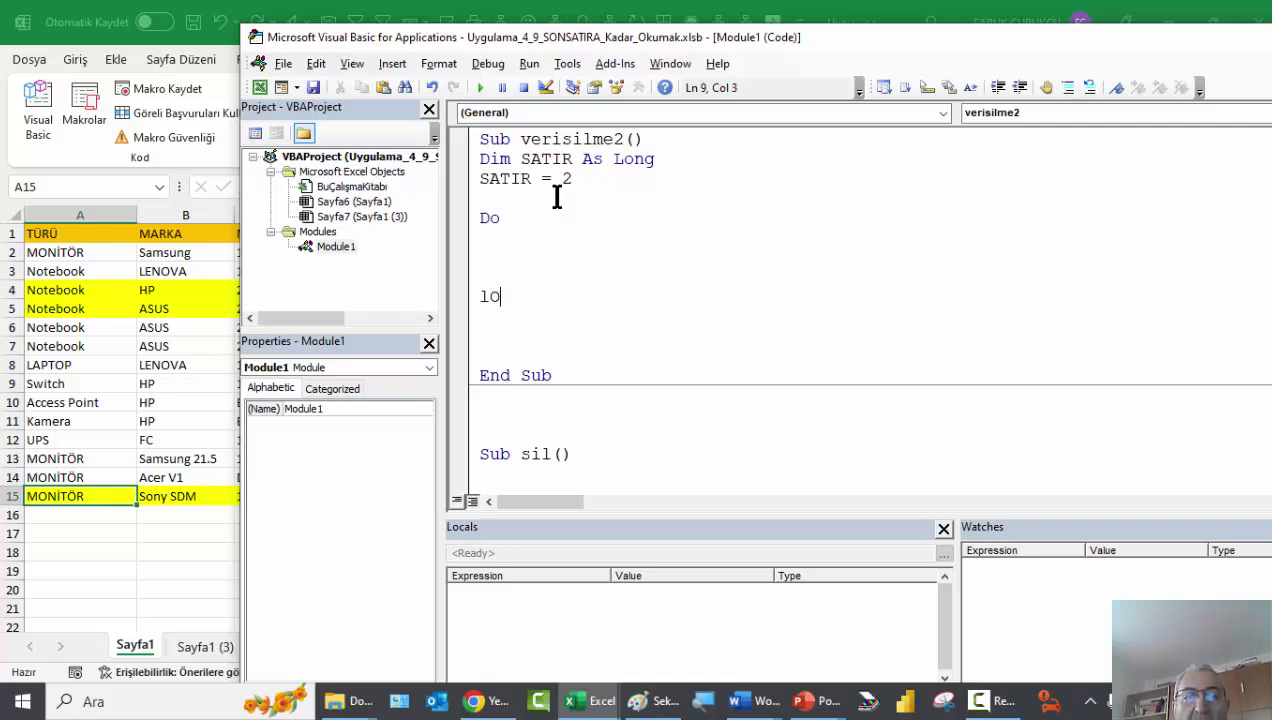
key("BackSpace")
key("BackSpace")
type("loop")
key("Return")
Step: Give the Do line the condition While SATIR <= SONSATIR, leaving a blank loop body
left_click(538, 220)
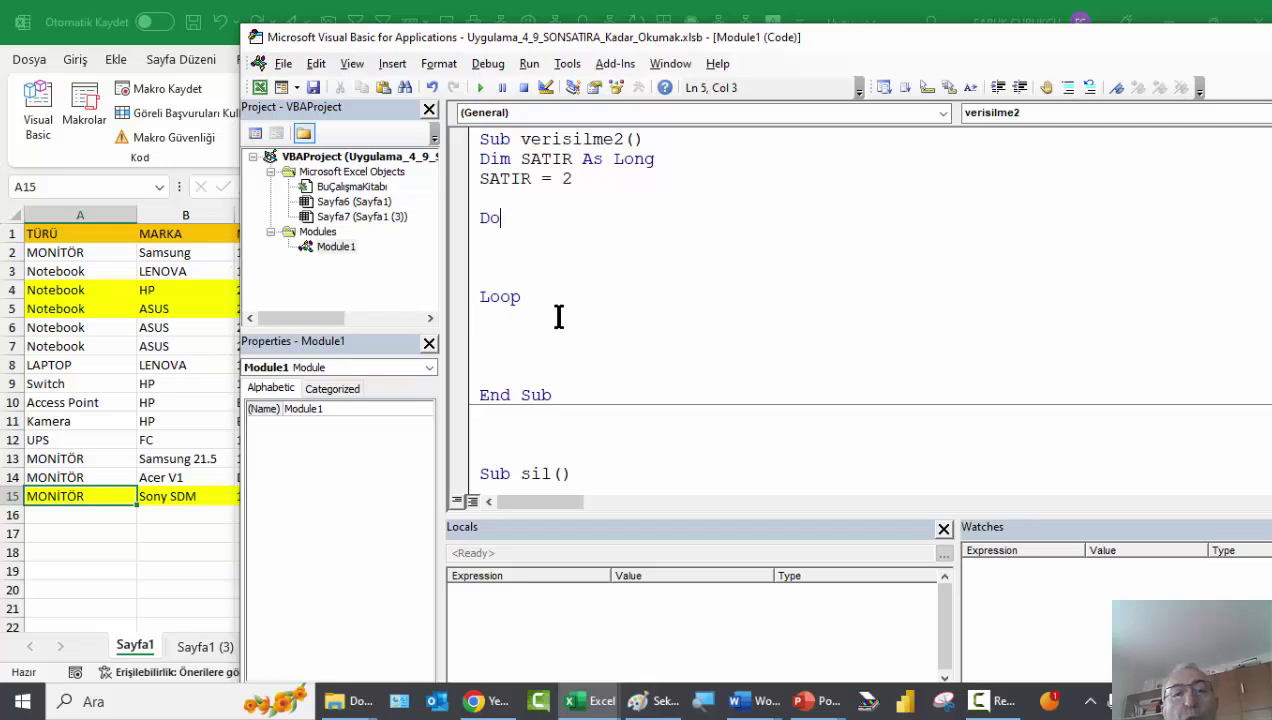
left_click(535, 296)
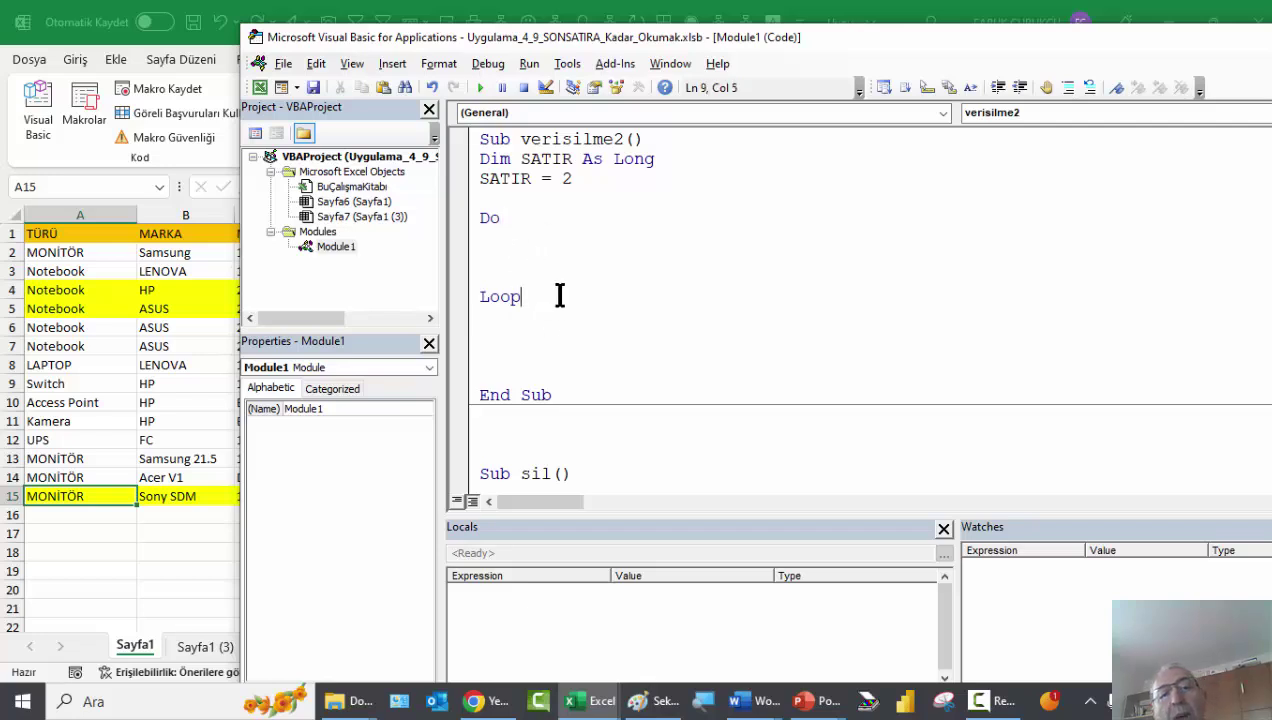
left_click(527, 221)
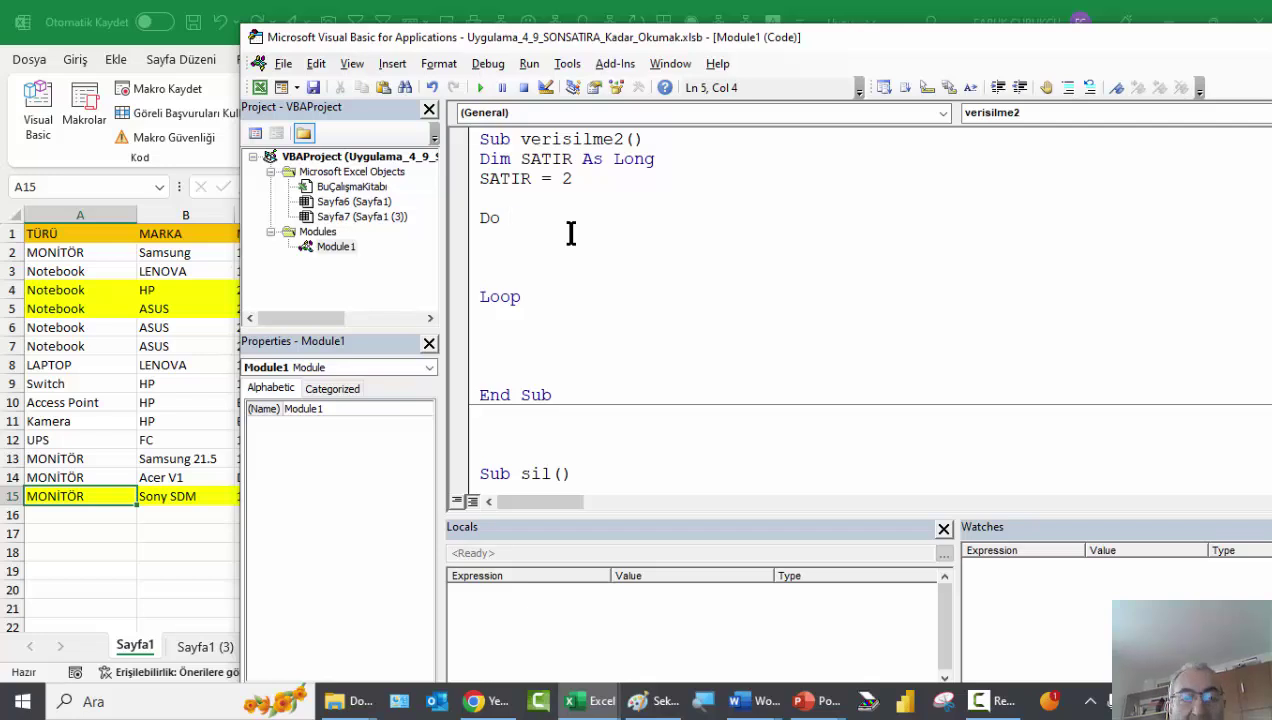
type("Whil")
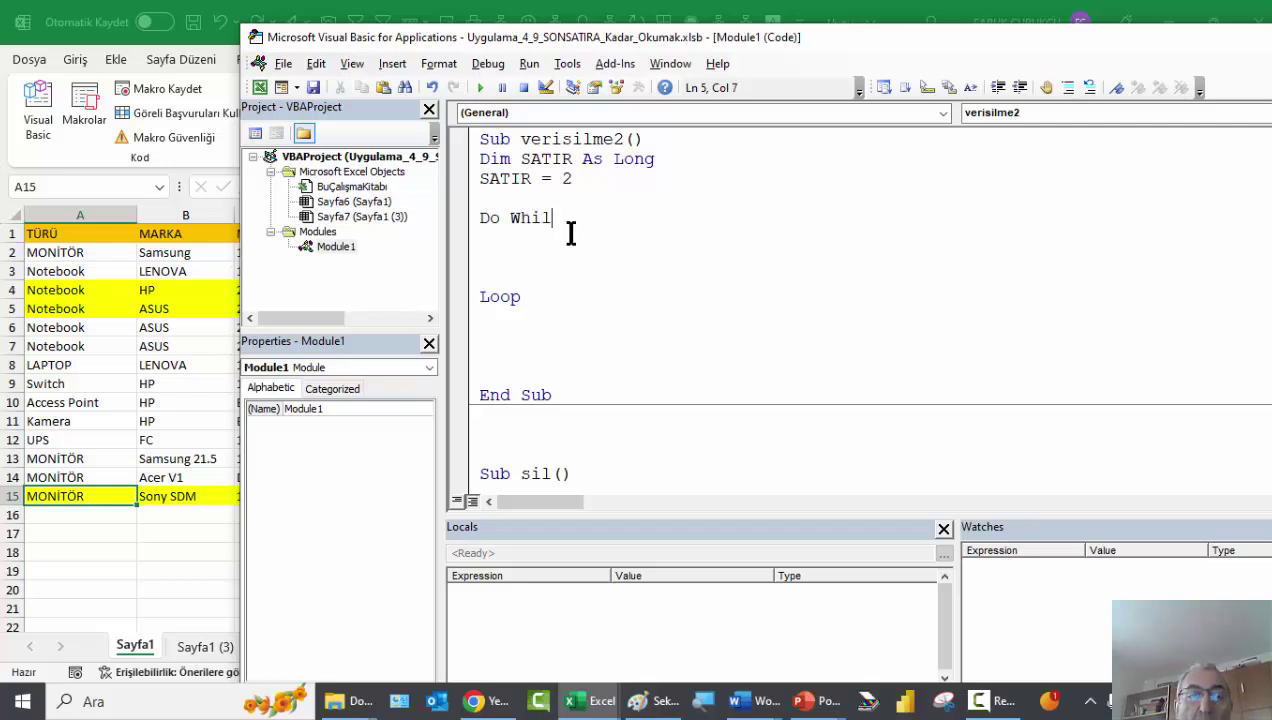
type("e ")
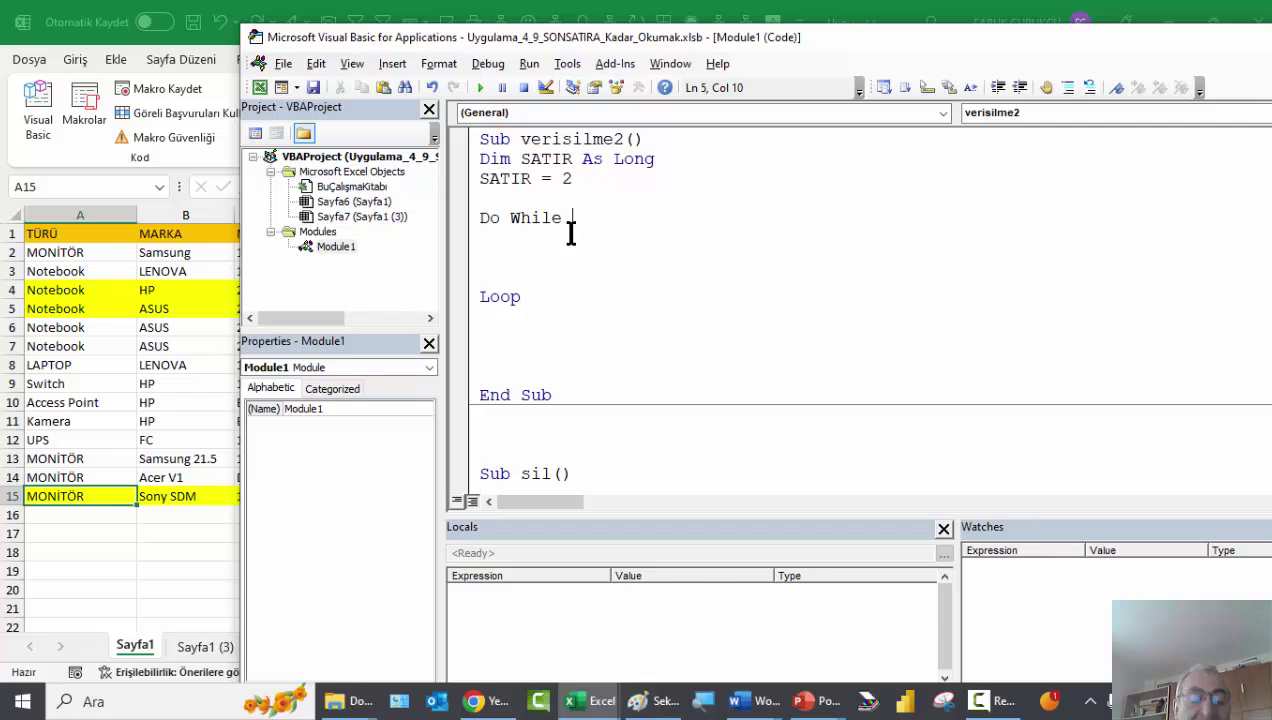
type("SATIR")
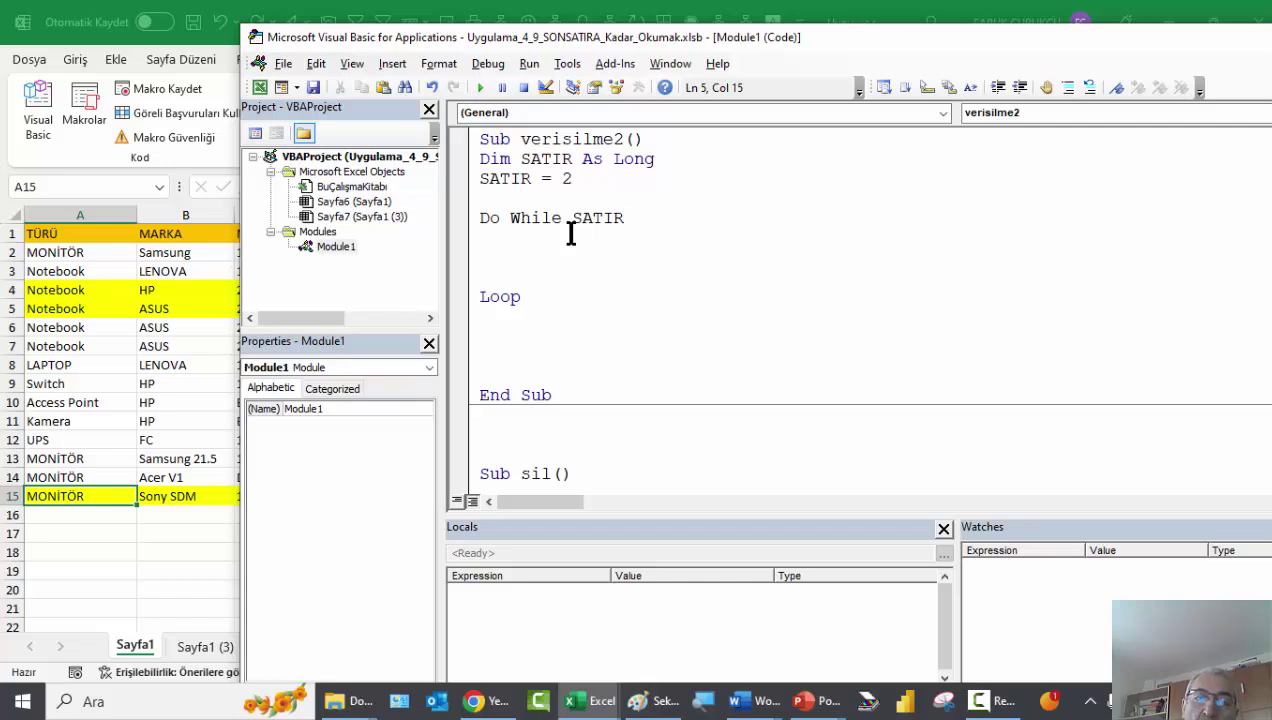
type("<")
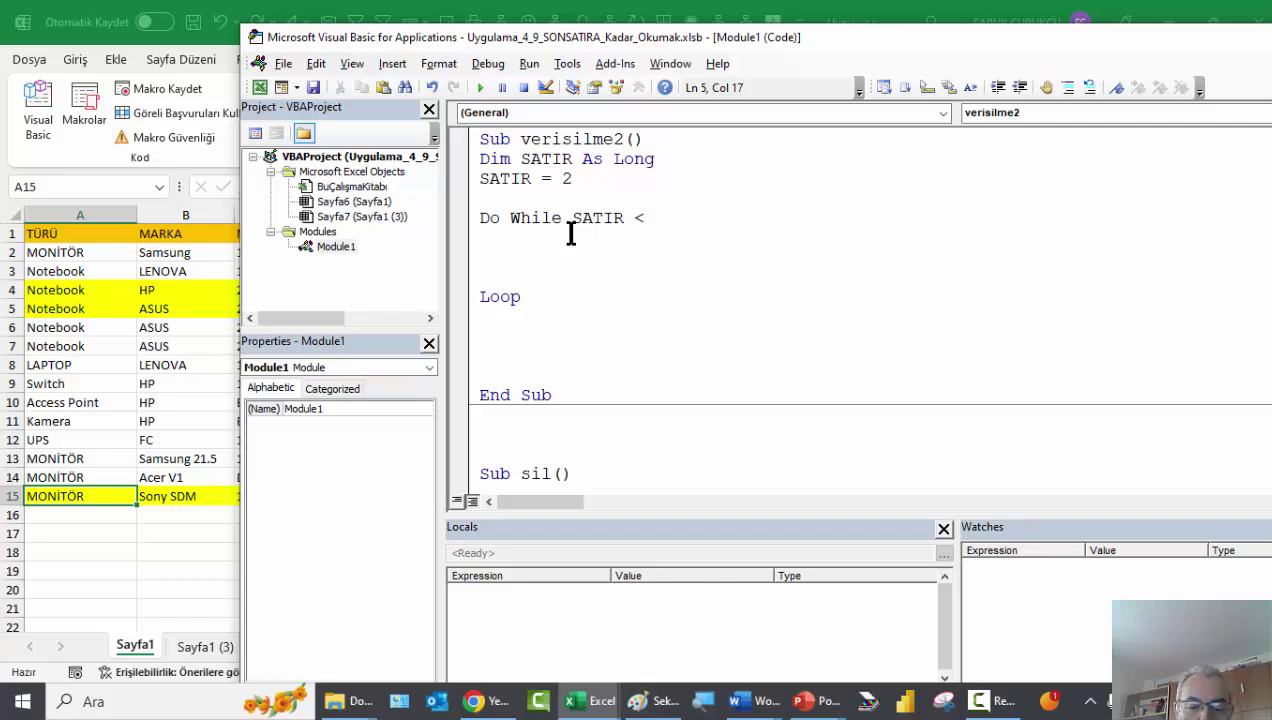
type("=")
scroll(571, 233, "down", 1)
scroll(571, 233, "down", 2)
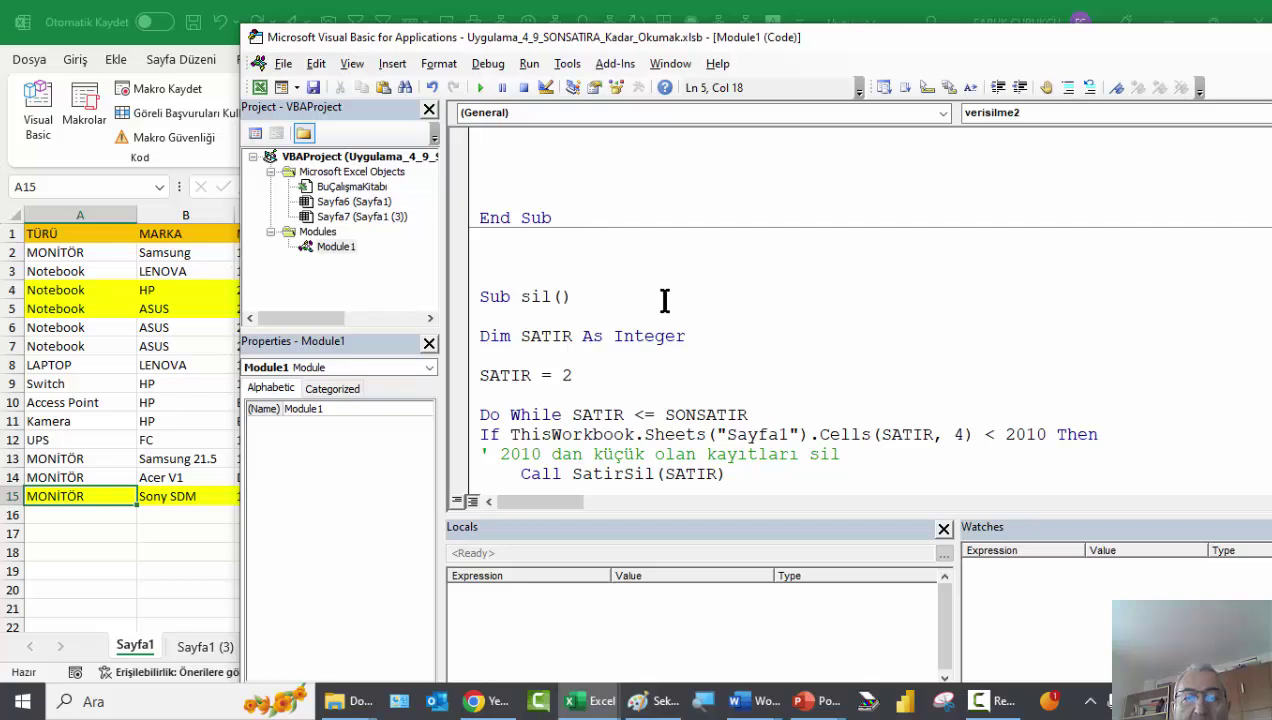
scroll(664, 301, "up", 3)
type("SO")
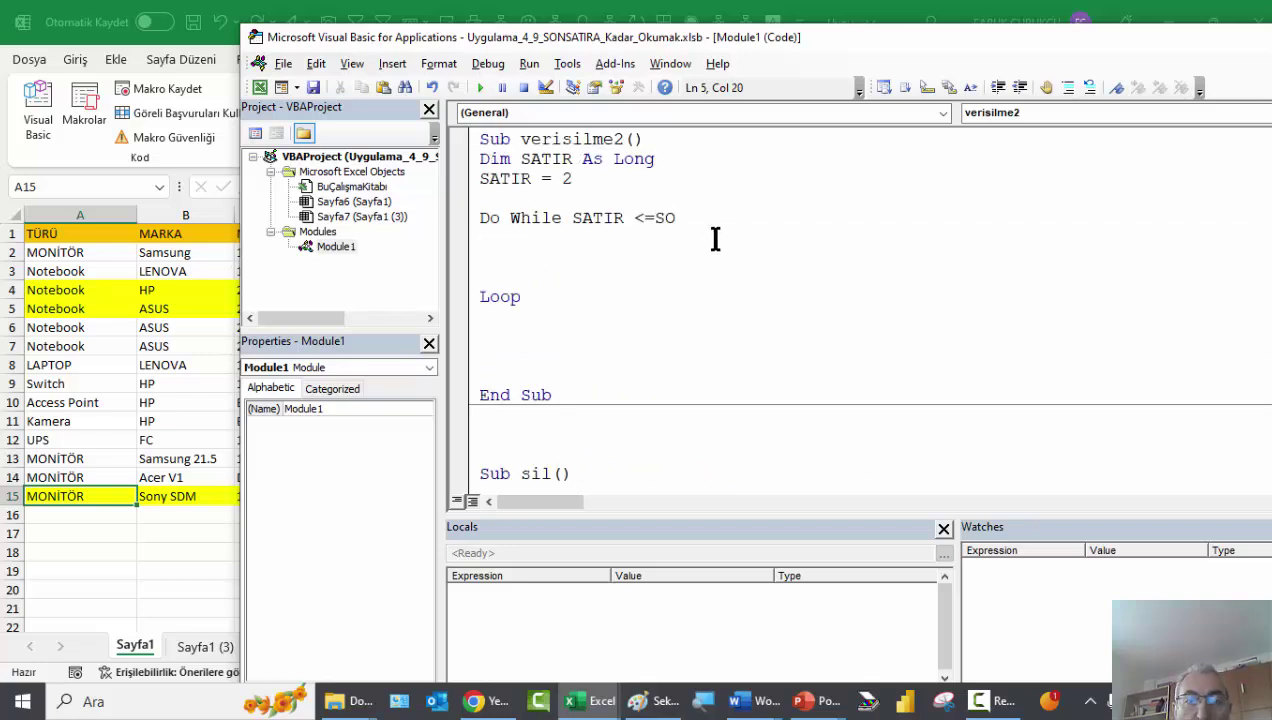
type("NSATIR")
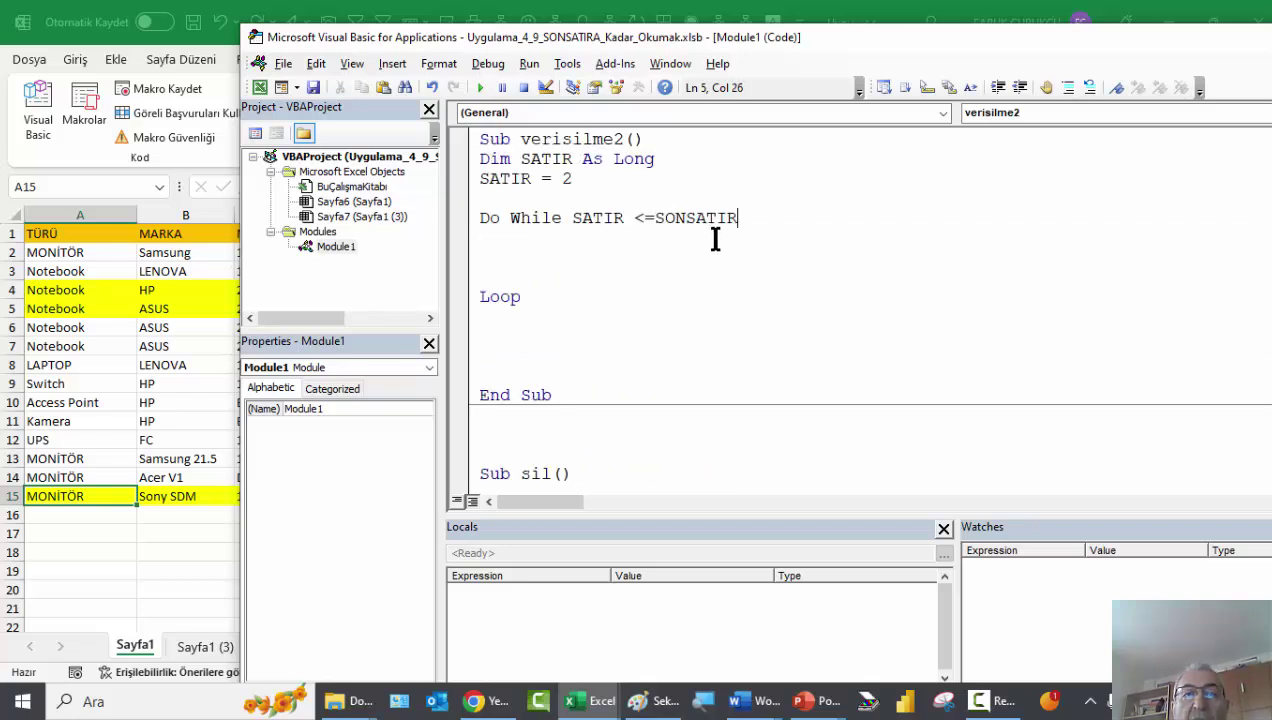
key("Return")
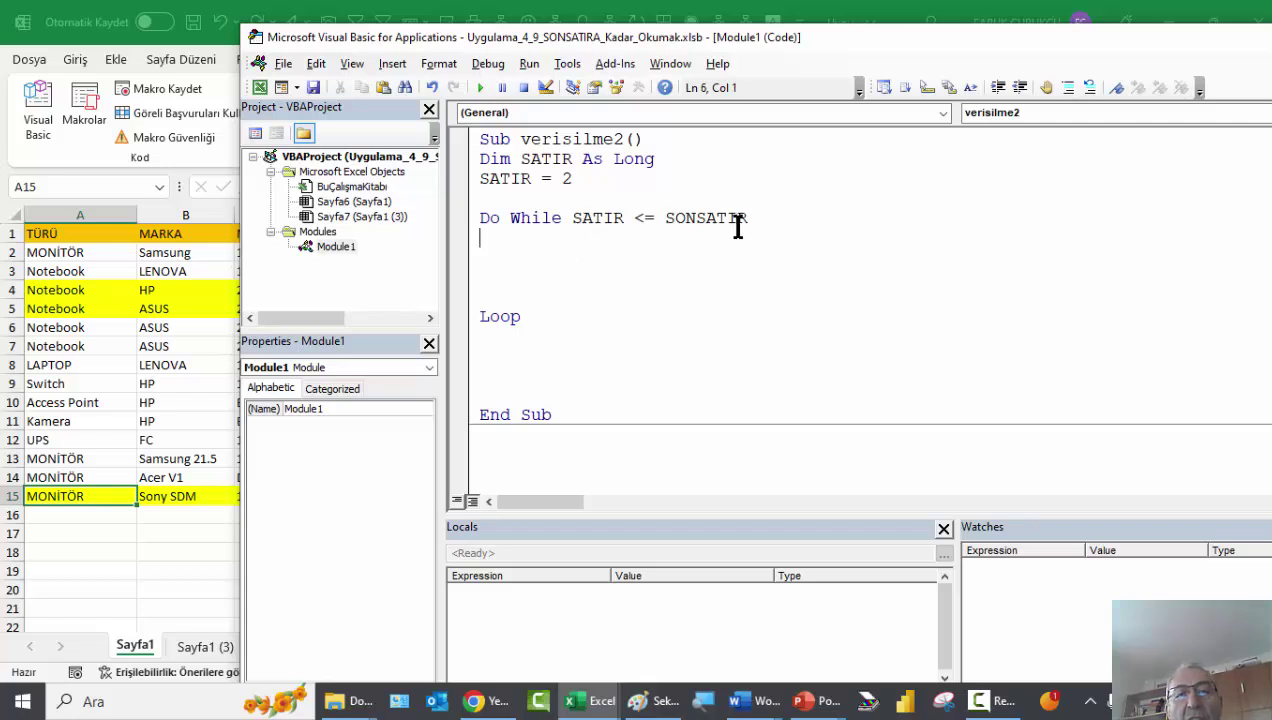
left_click(704, 218)
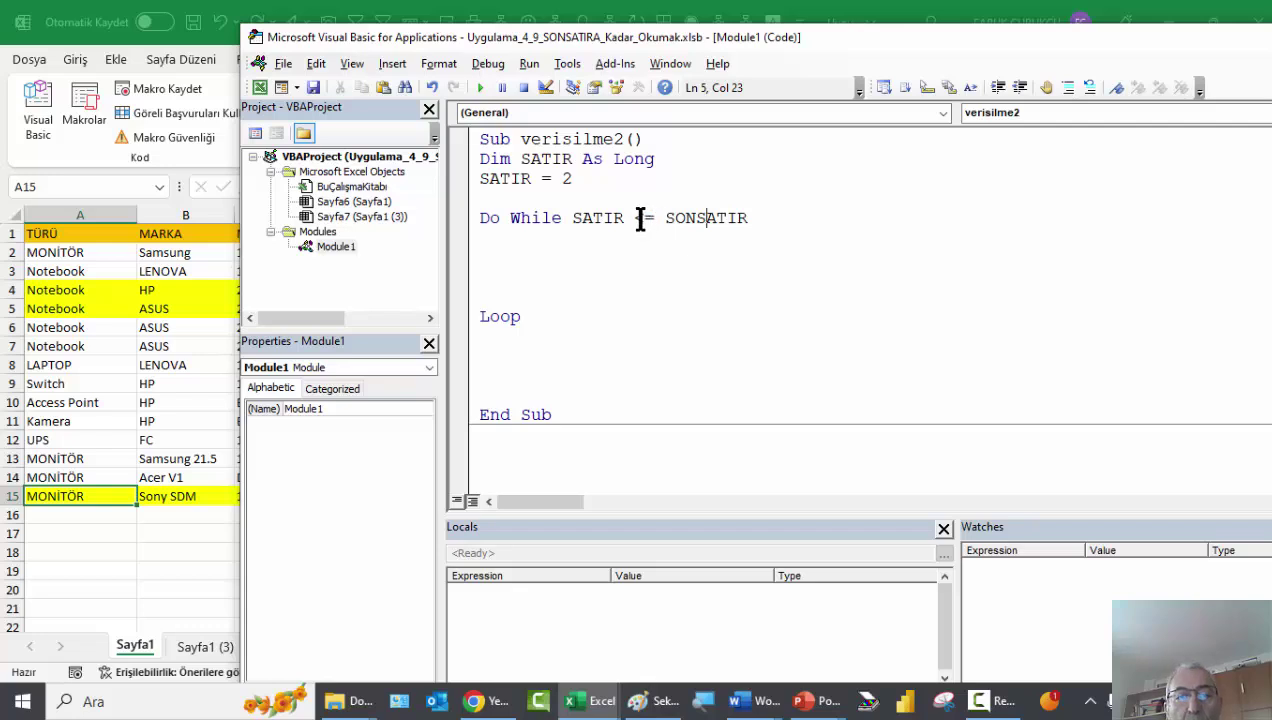
key("Down")
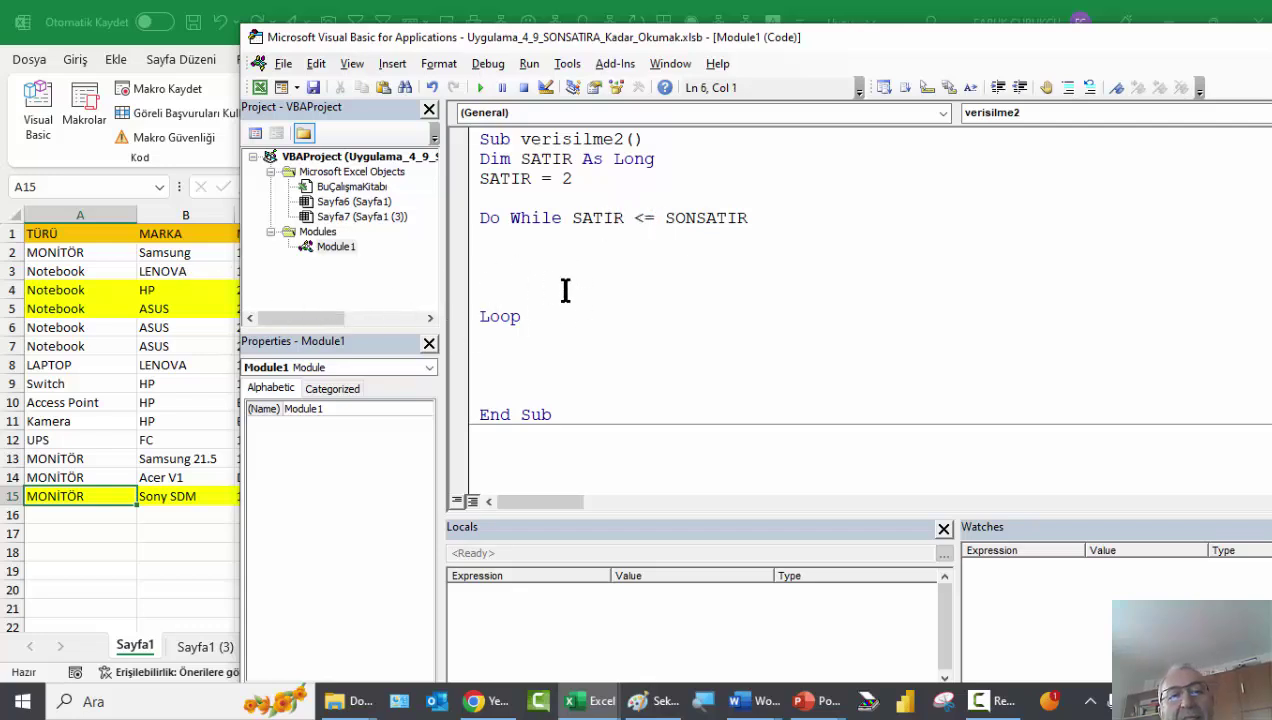
Step: Copy the If ThisWorkbook.Sheets("Sayfa1").Cells(SATIR, 4) < 2010 Then line from sil into verisilme2's loop
scroll(565, 290, "down", 1)
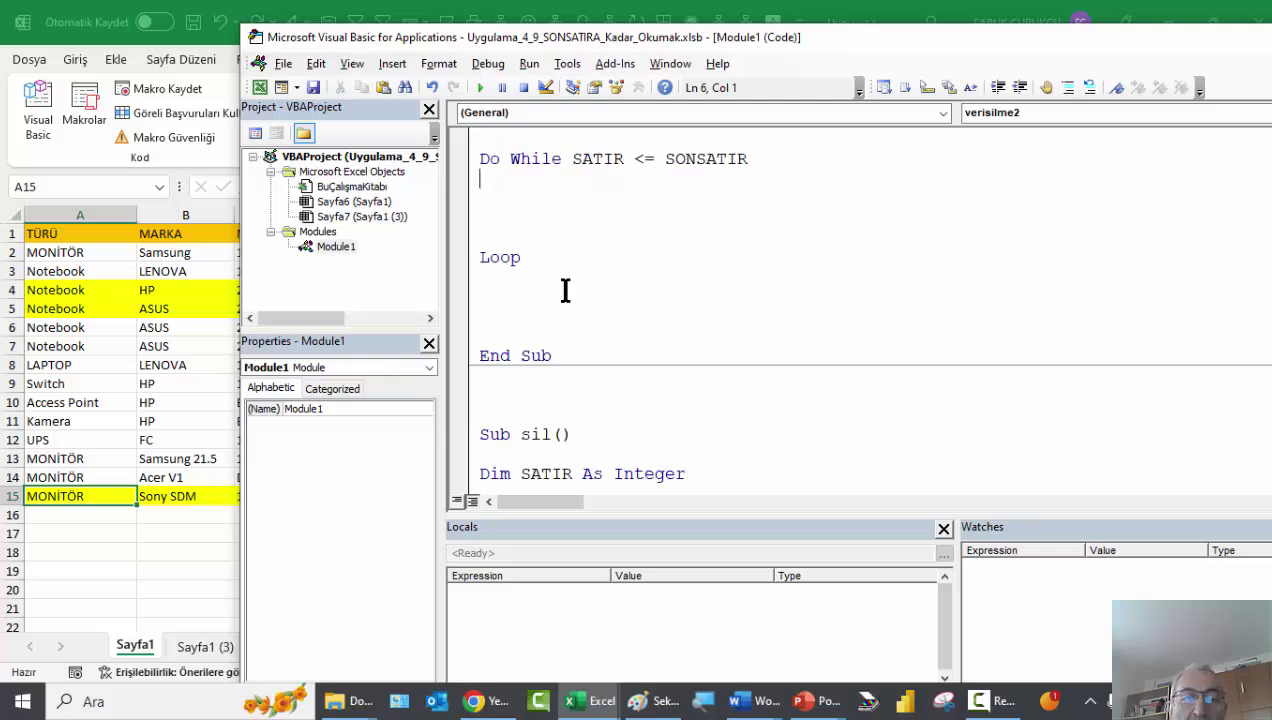
scroll(565, 290, "down", 2)
scroll(565, 288, "up", 2)
scroll(548, 267, "down", 3)
scroll(577, 277, "down", 1)
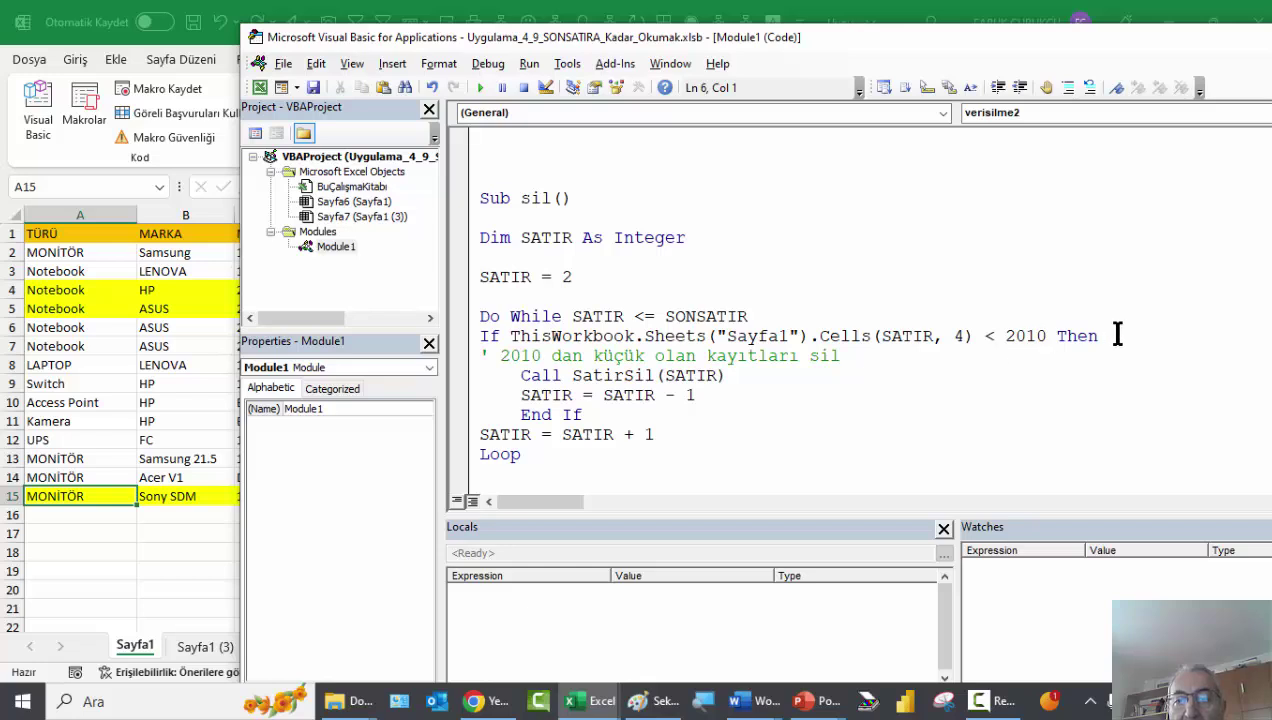
left_click_drag(1144, 335, 463, 348)
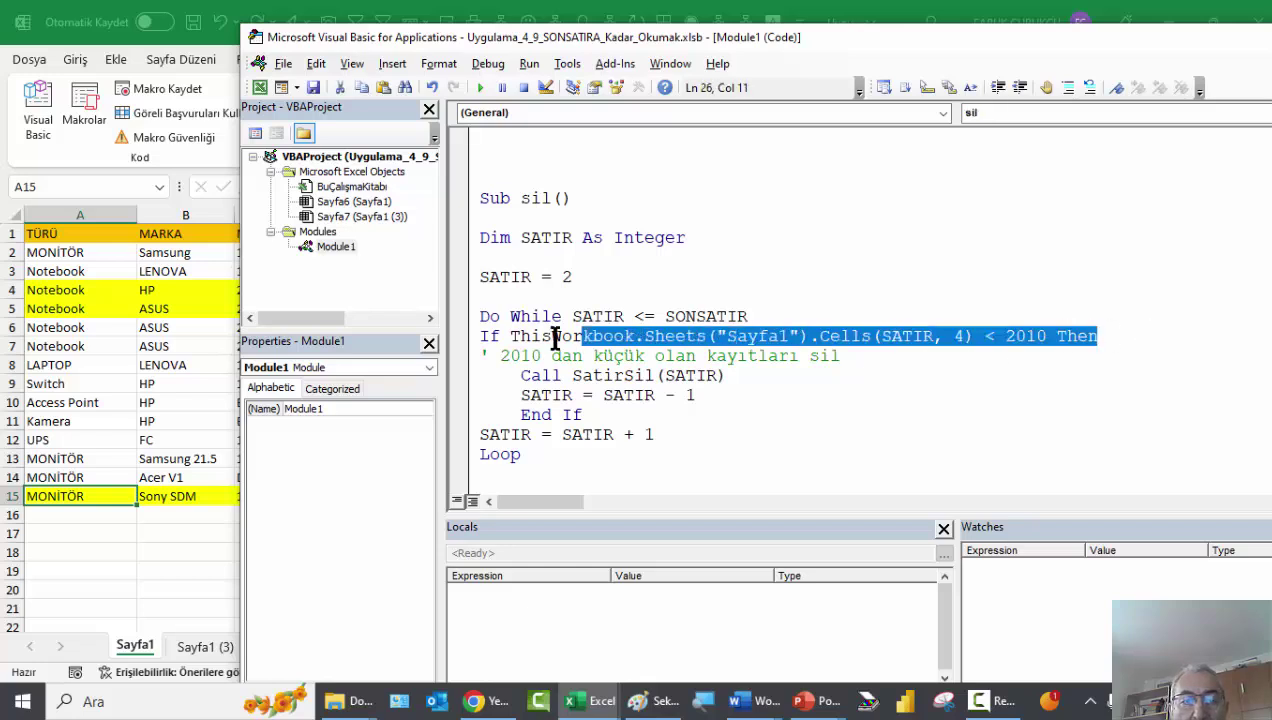
scroll(508, 272, "up", 5)
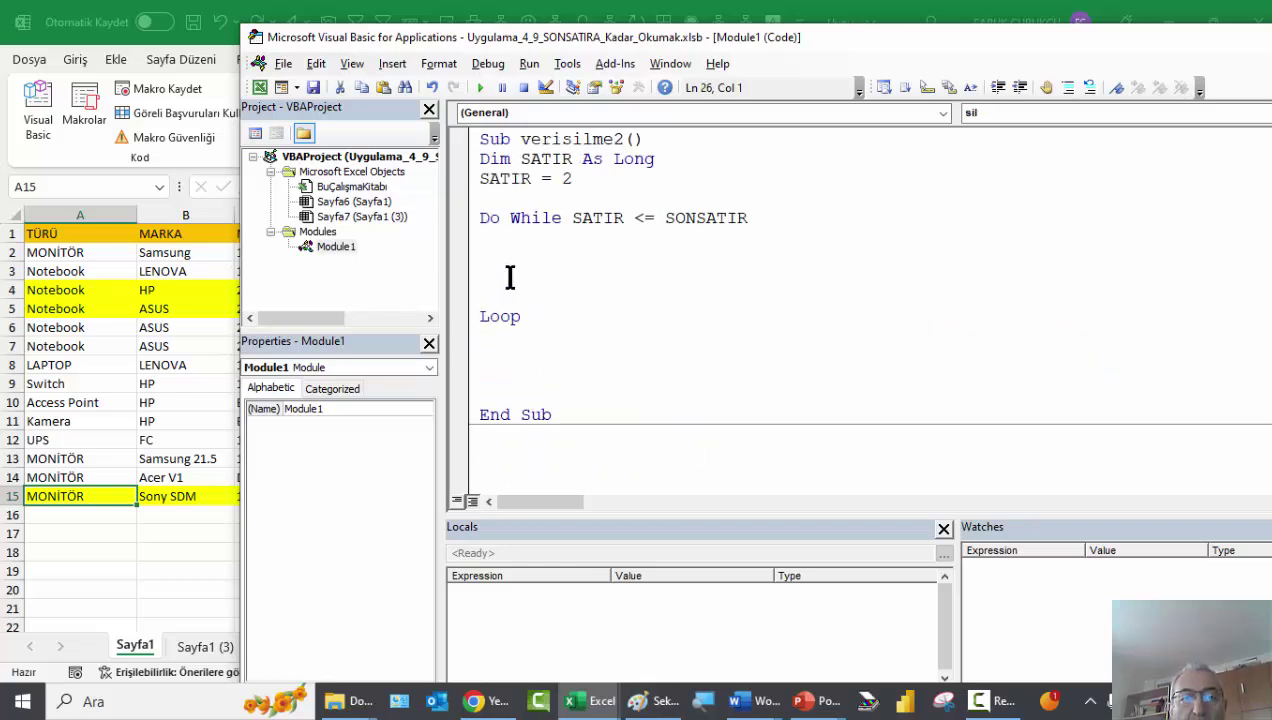
left_click(507, 256)
type("If ThisWorkbook.Sheets(\"Sayfa1\").Cells(SATIR, 4) < 2010 Then")
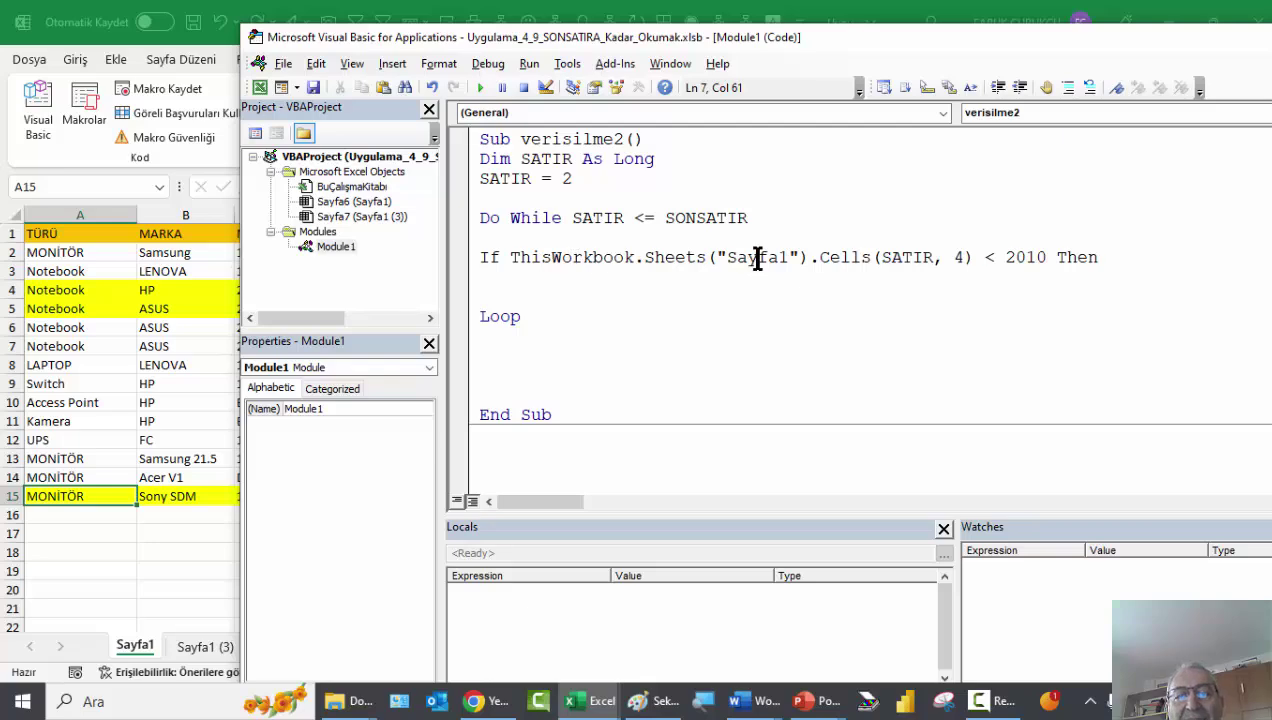
Step: Confirm in the worksheet that column D holds the YILI years, then return to the code
left_click(908, 258)
left_click(142, 309)
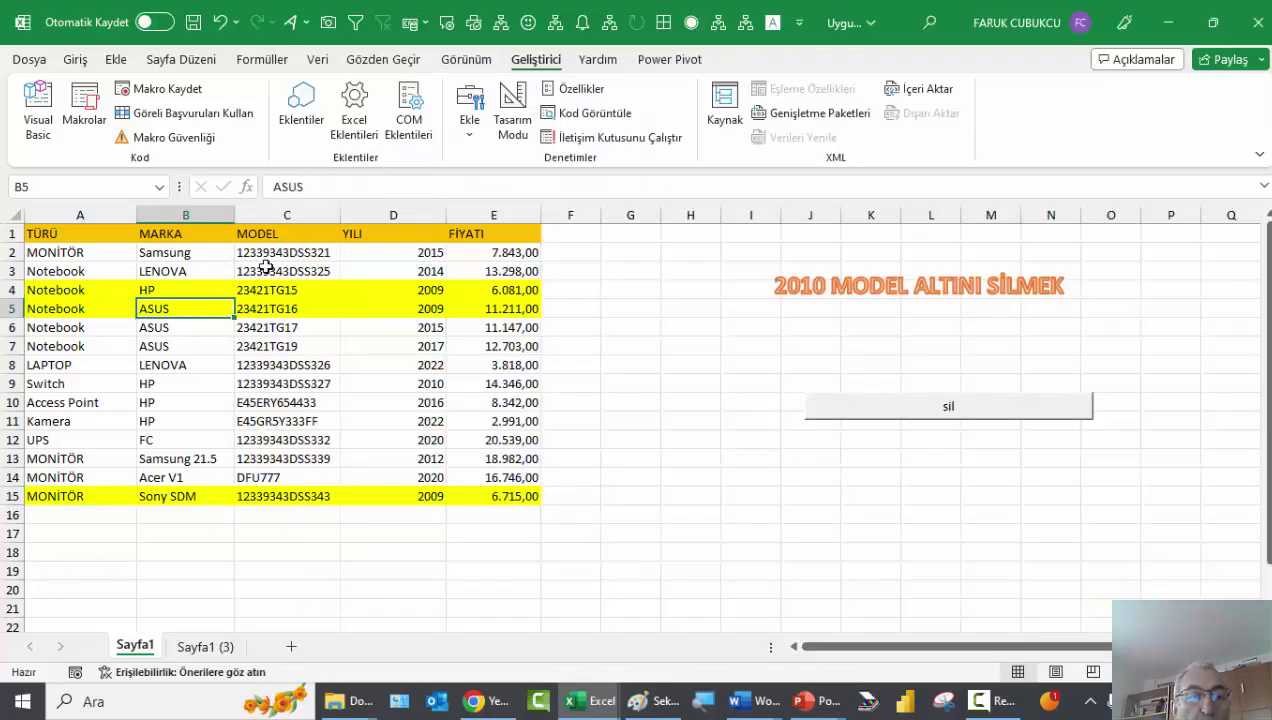
left_click(393, 215)
left_click(57, 108)
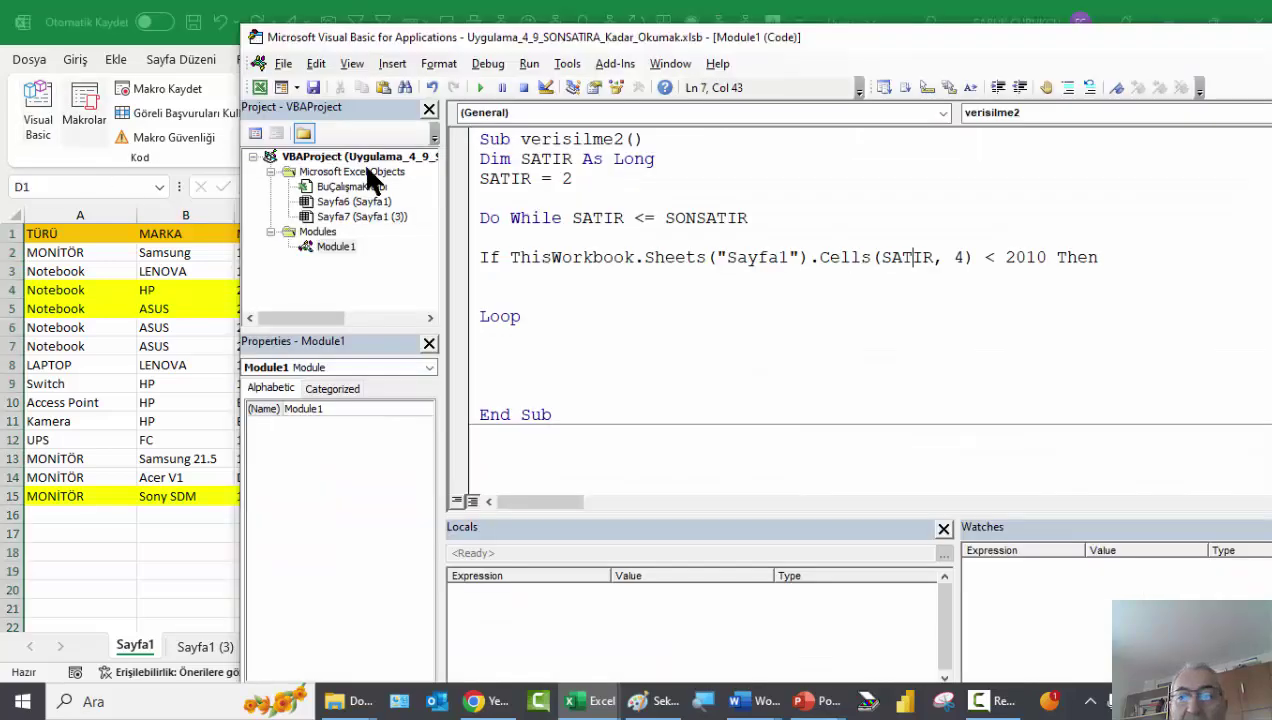
Step: Add Call SatirSil2(SATIR) as the first line inside the If block
left_click(509, 277)
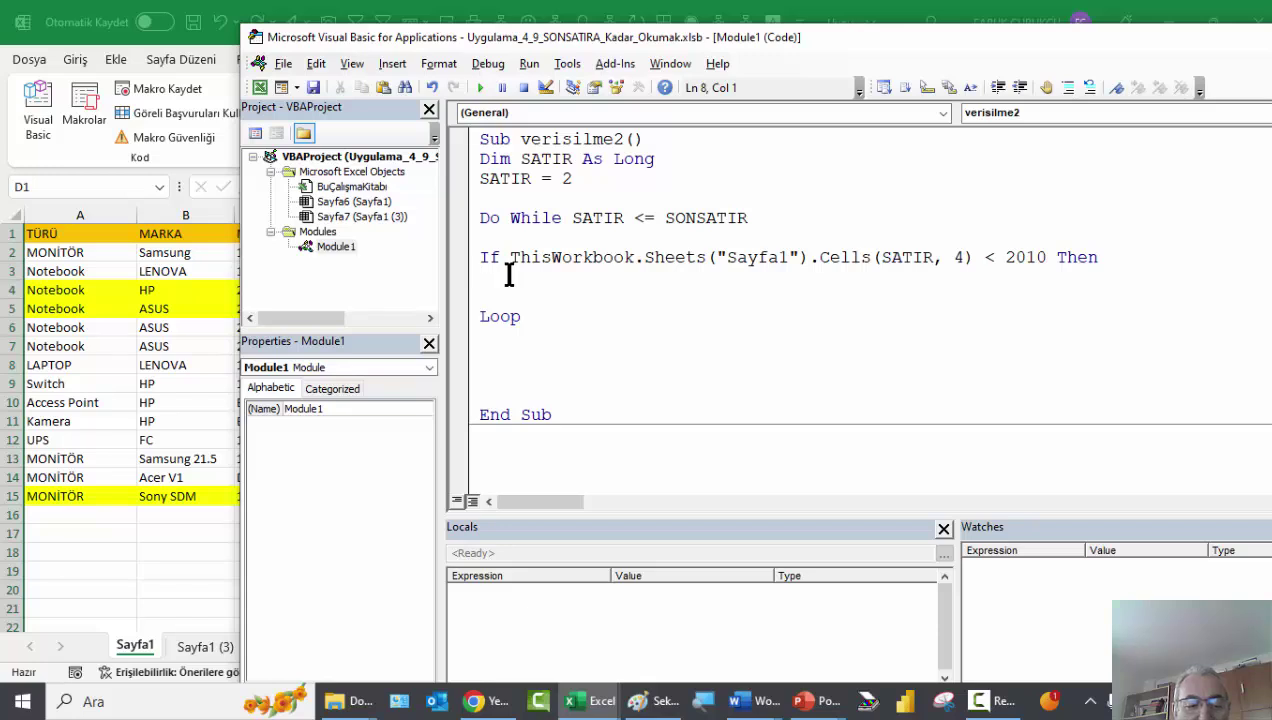
type("Call ")
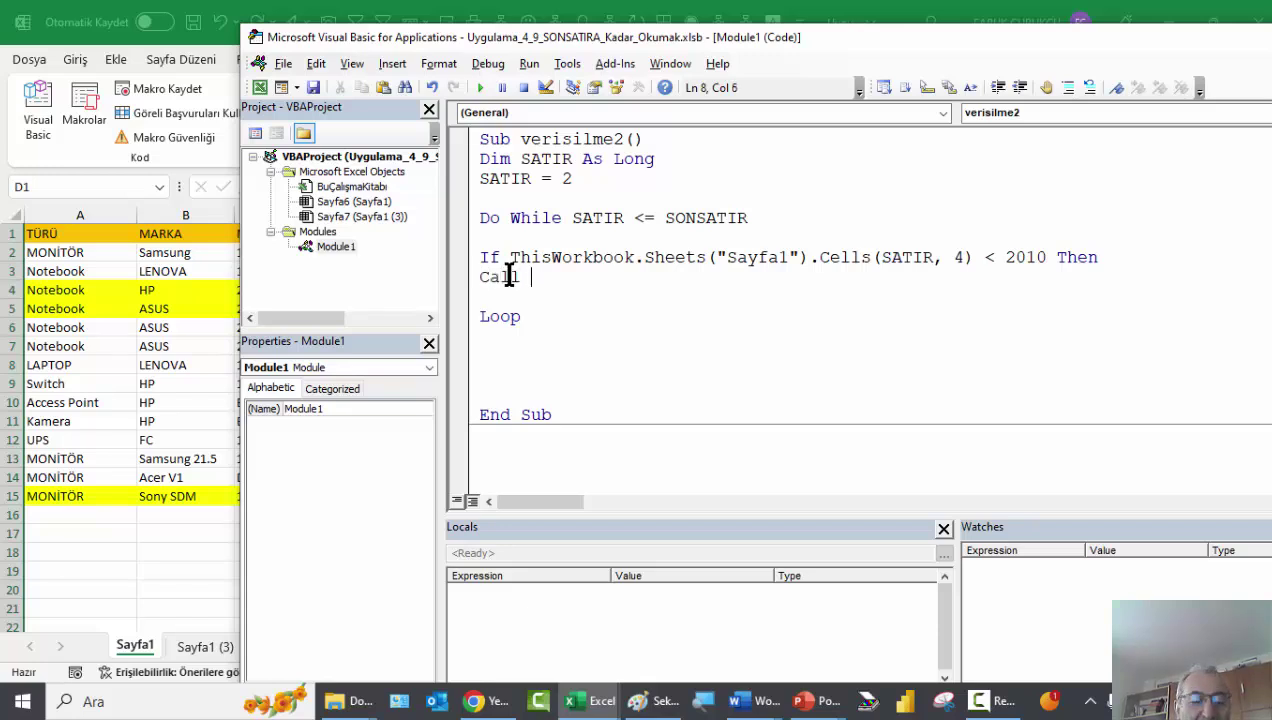
type("Sa")
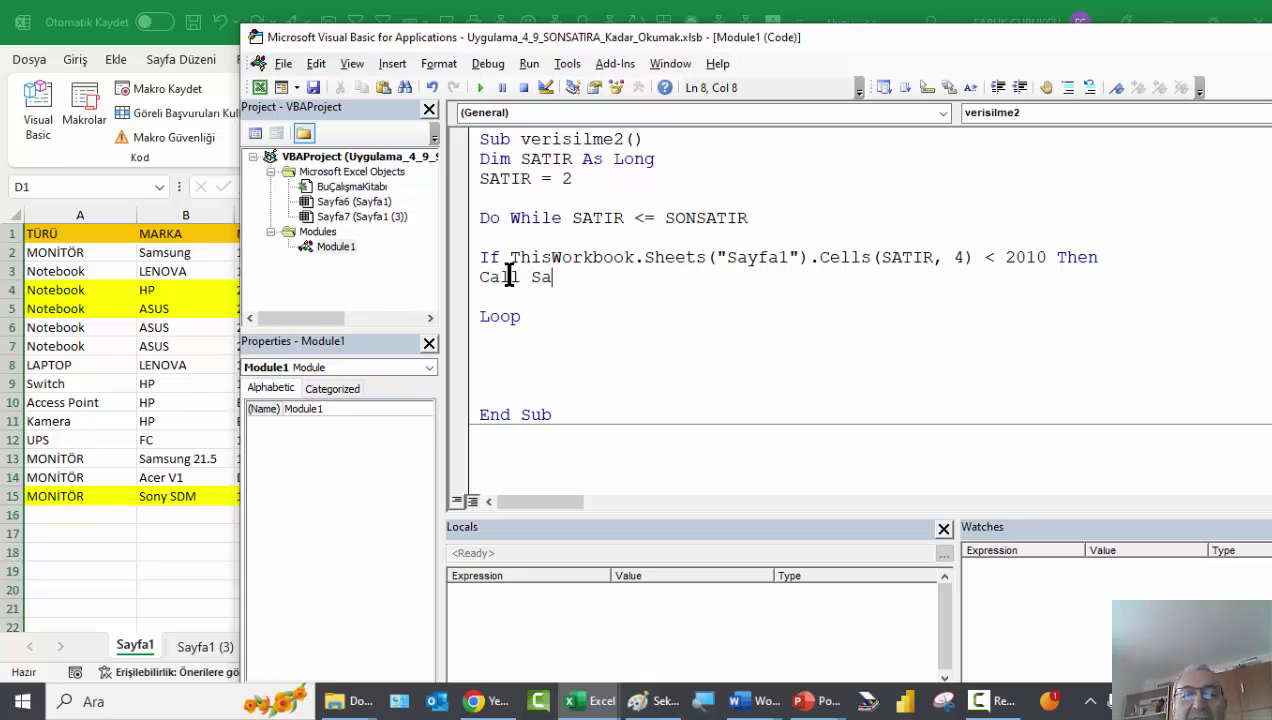
type("r")
key("BackSpace")
type("ti")
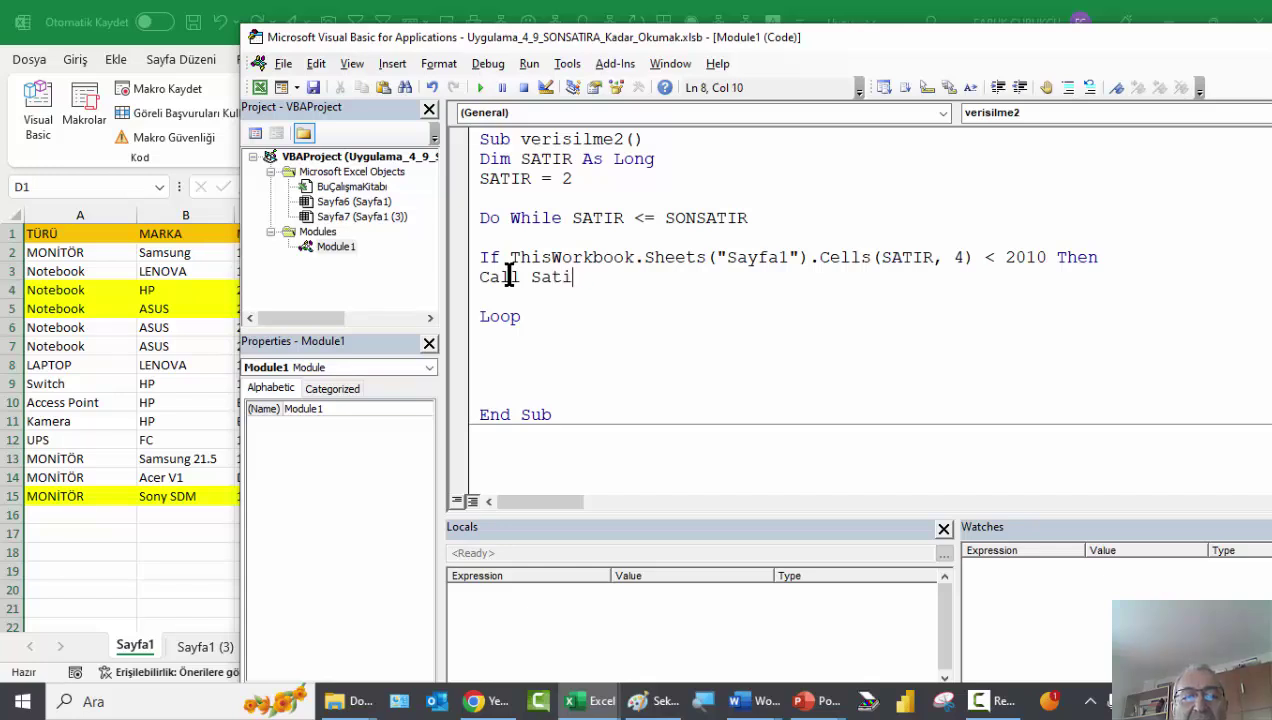
type("rSily")
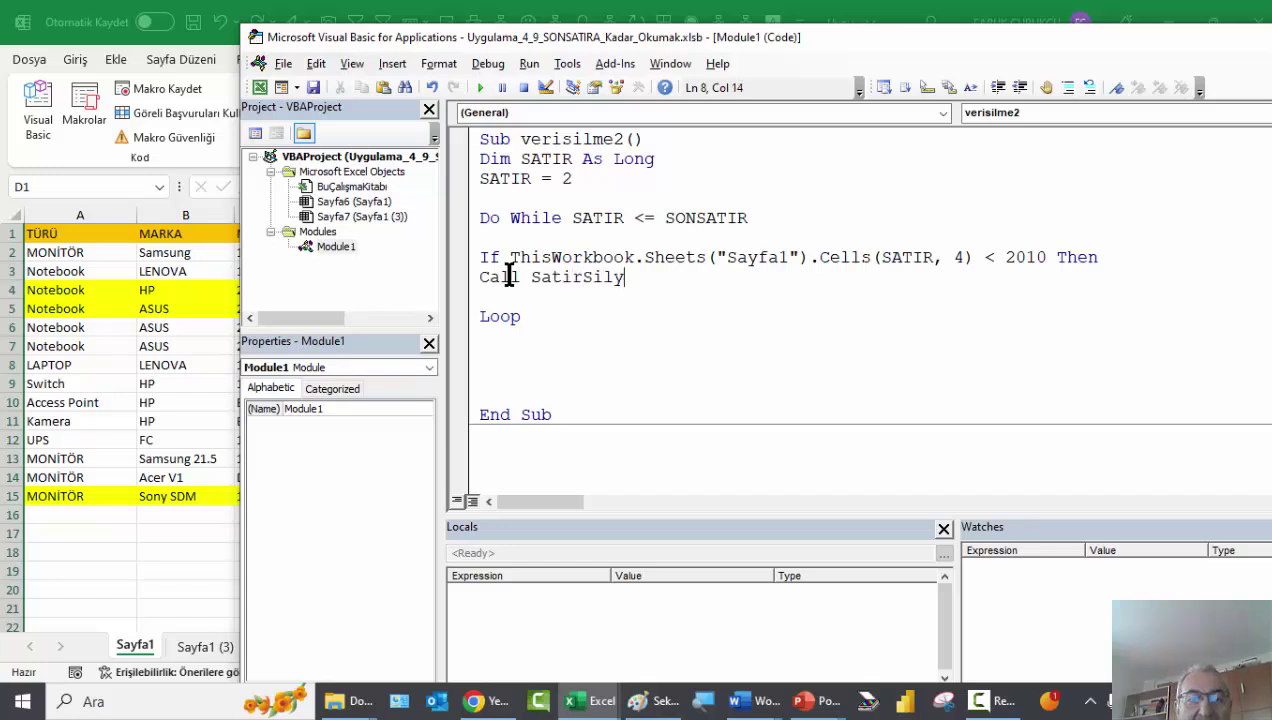
key("BackSpace")
type("2 ")
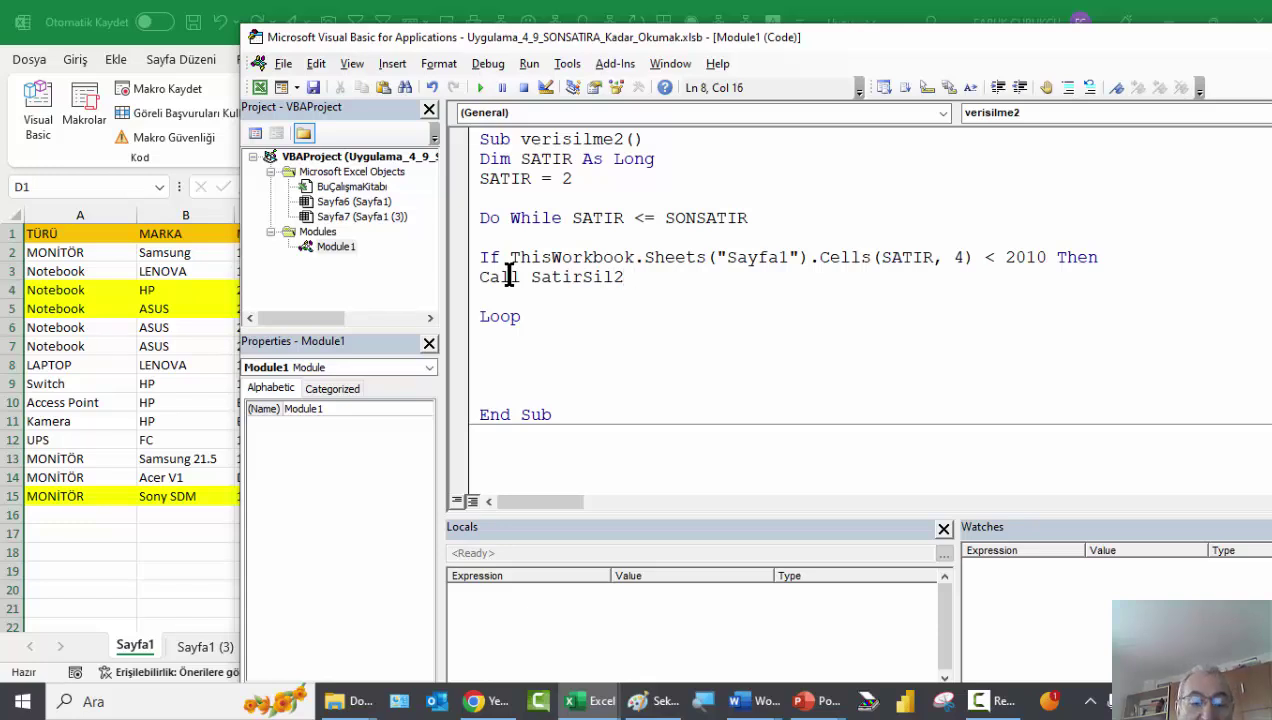
type("(SATIR)")
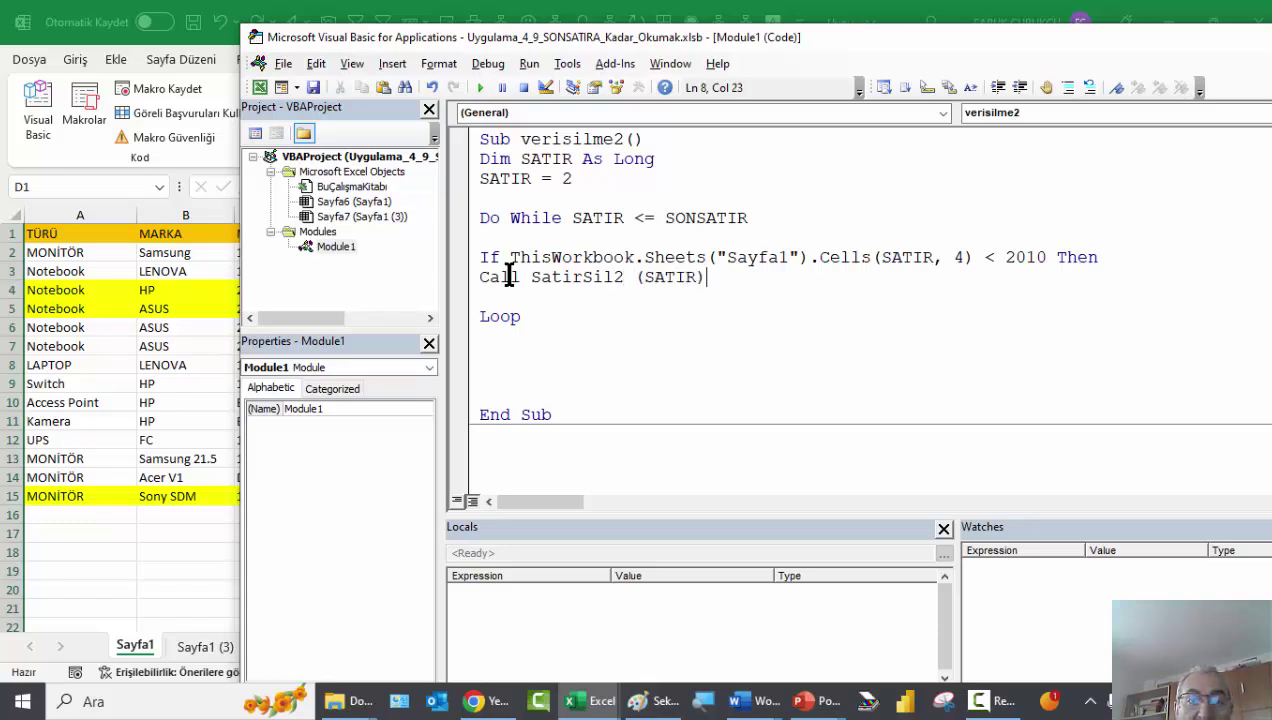
key("Return")
key("Return")
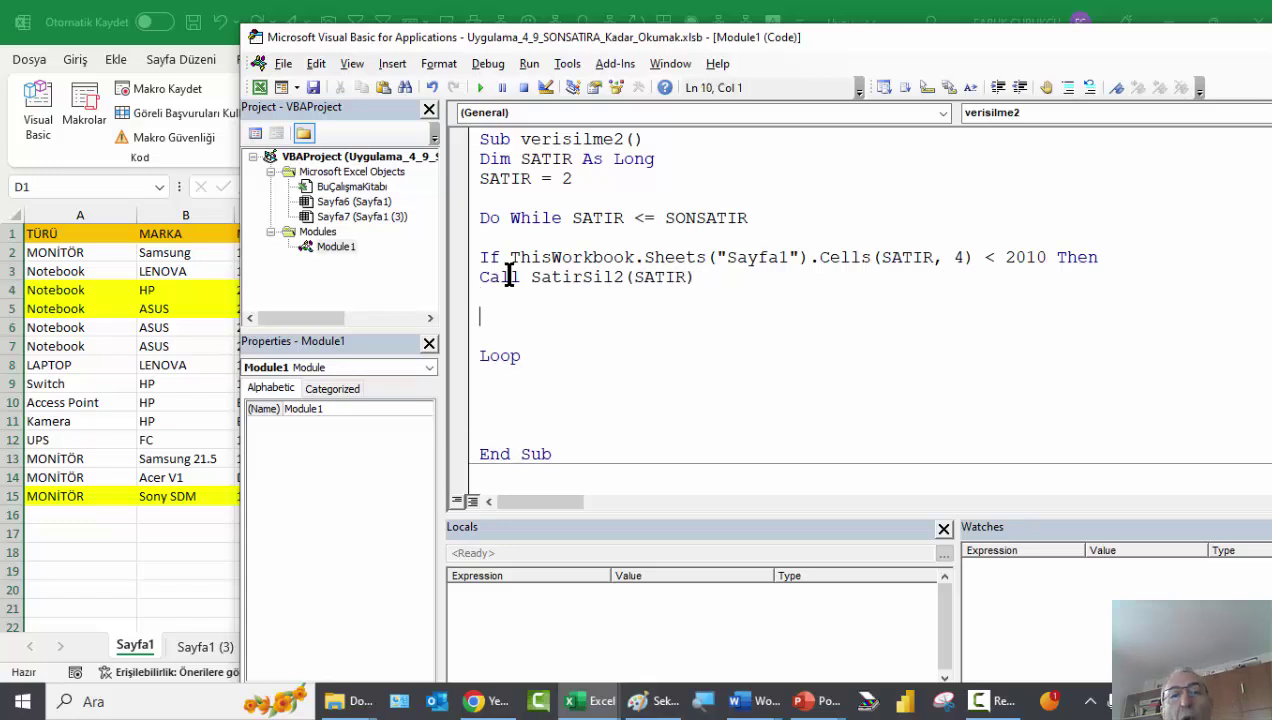
Step: Add SATIR = SATIR - 1 and End If, removing the extra blank lines above Loop
key("Up")
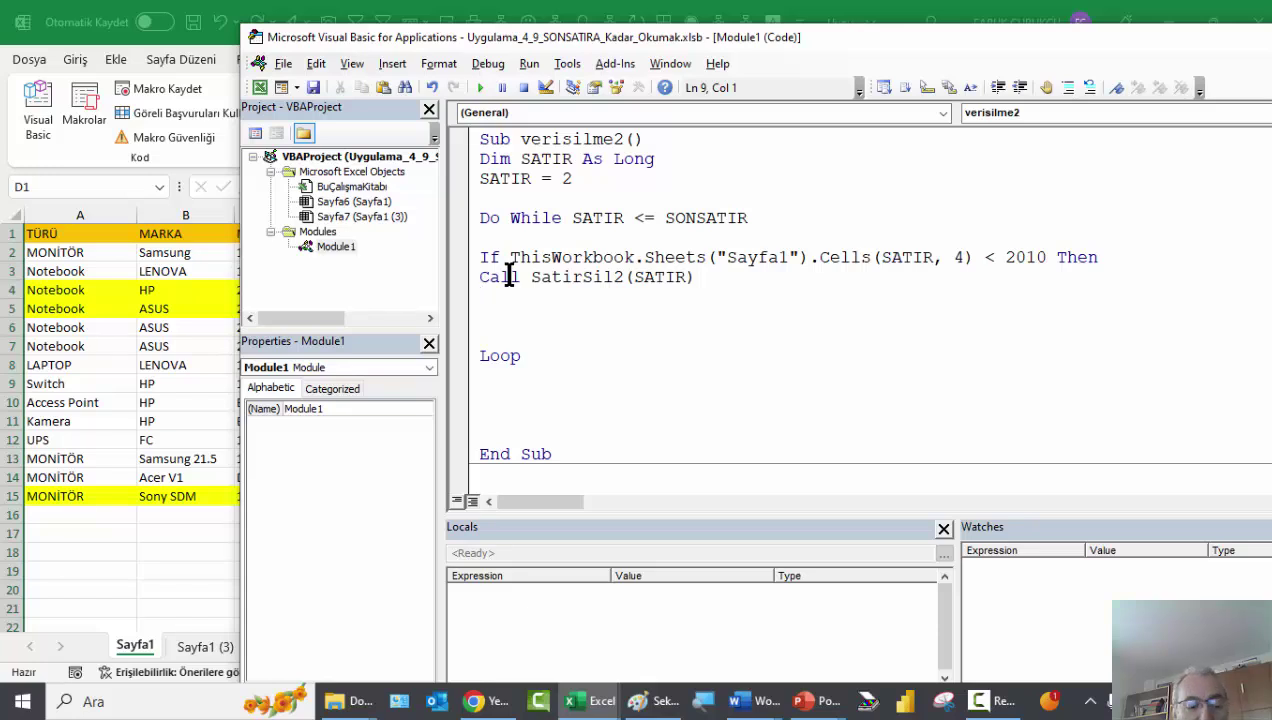
type("SAT")
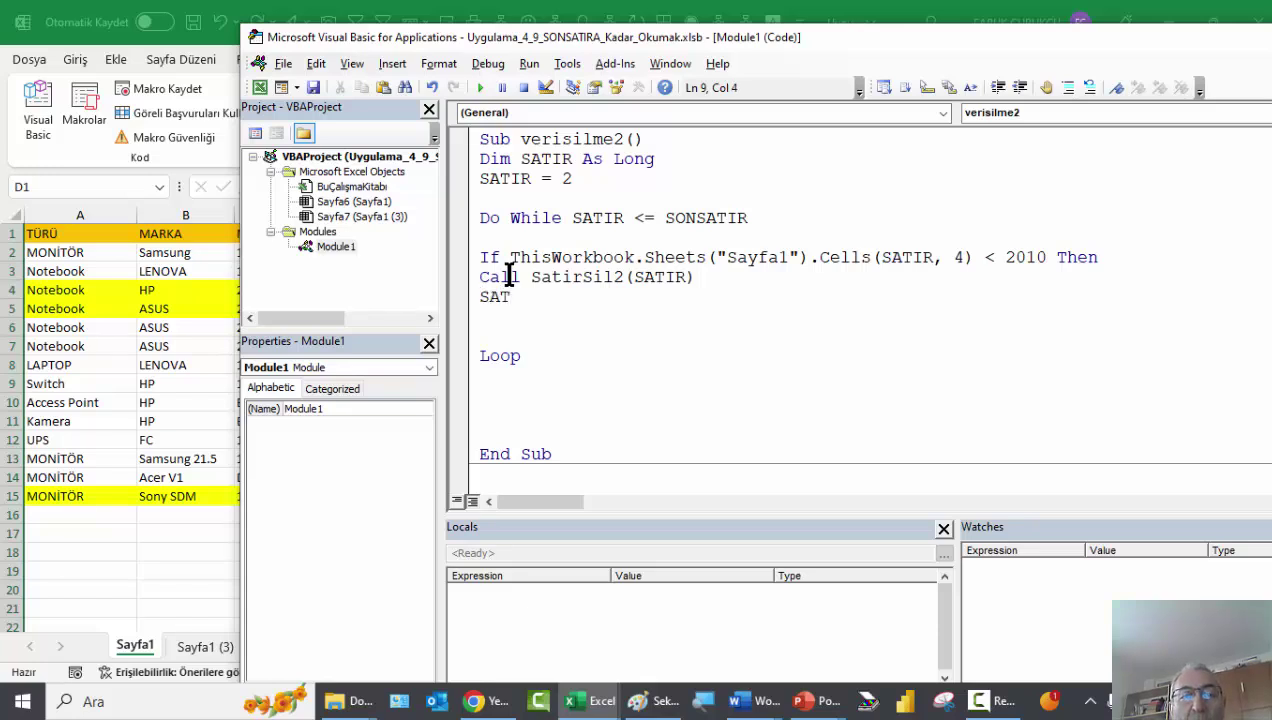
type("IR ")
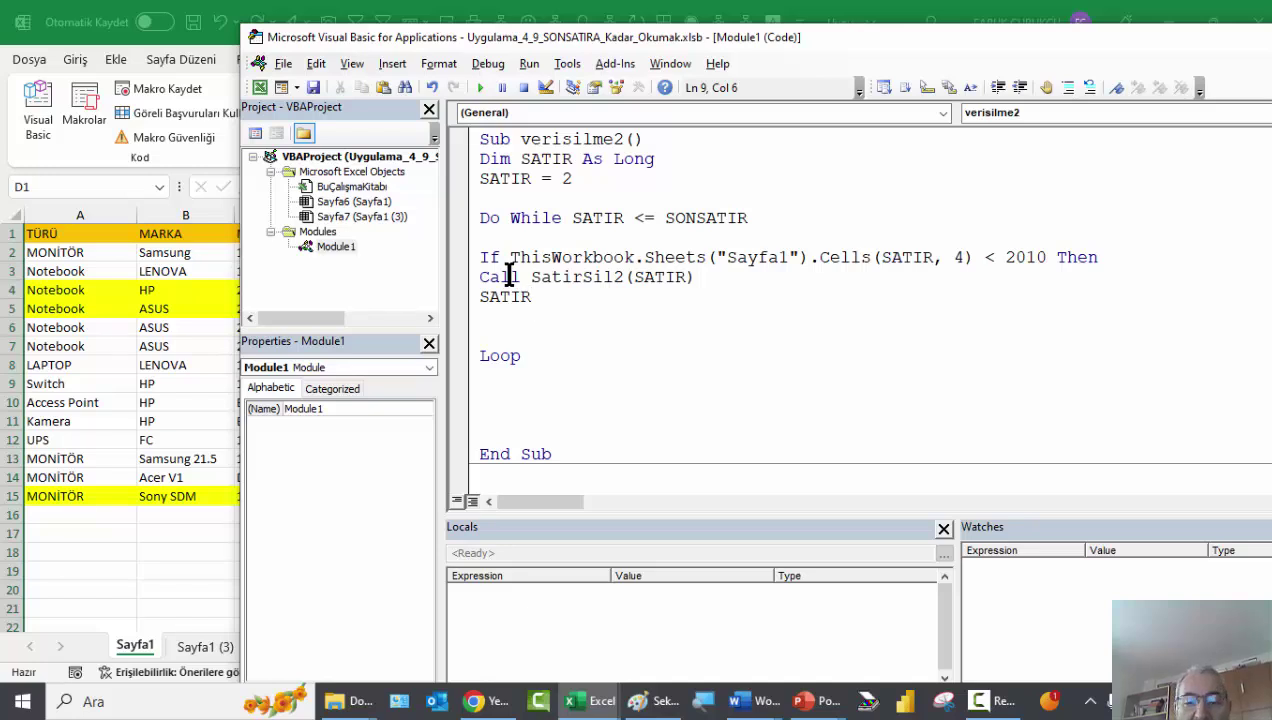
type("= SATIR ")
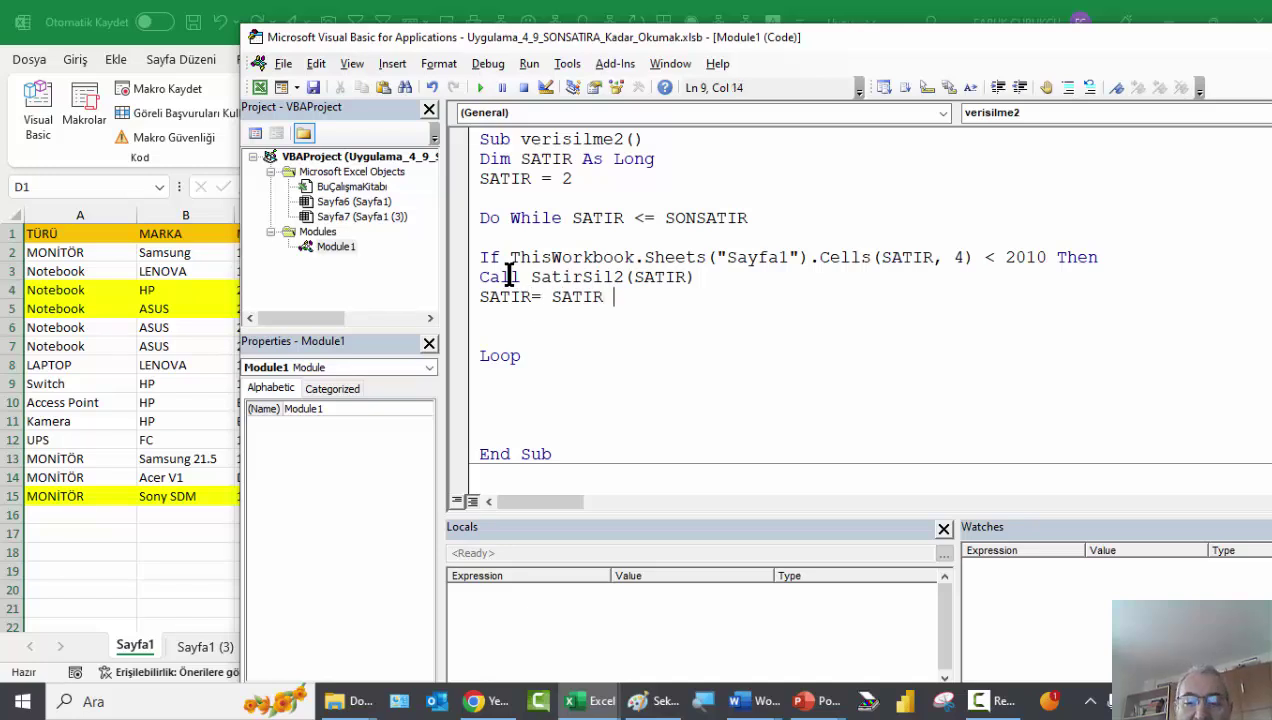
type("- 1")
key("Return")
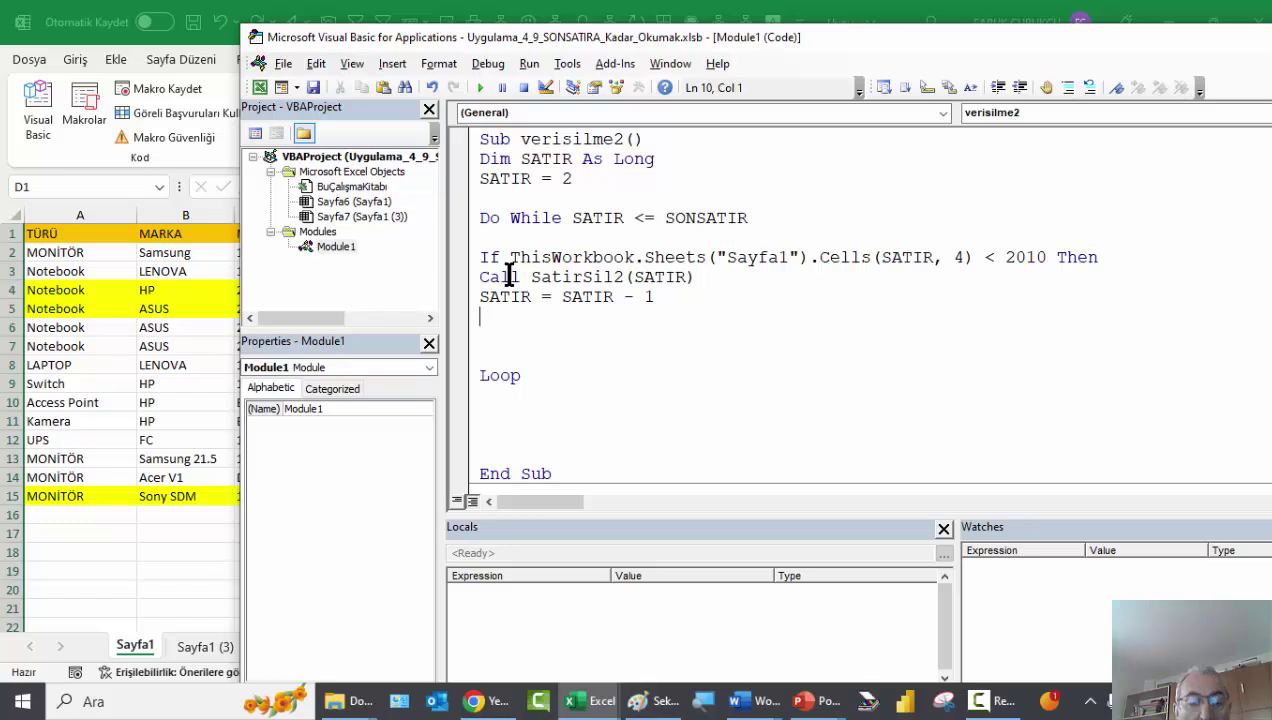
type("eND İ")
key("Return")
key("Return")
key("BackSpace")
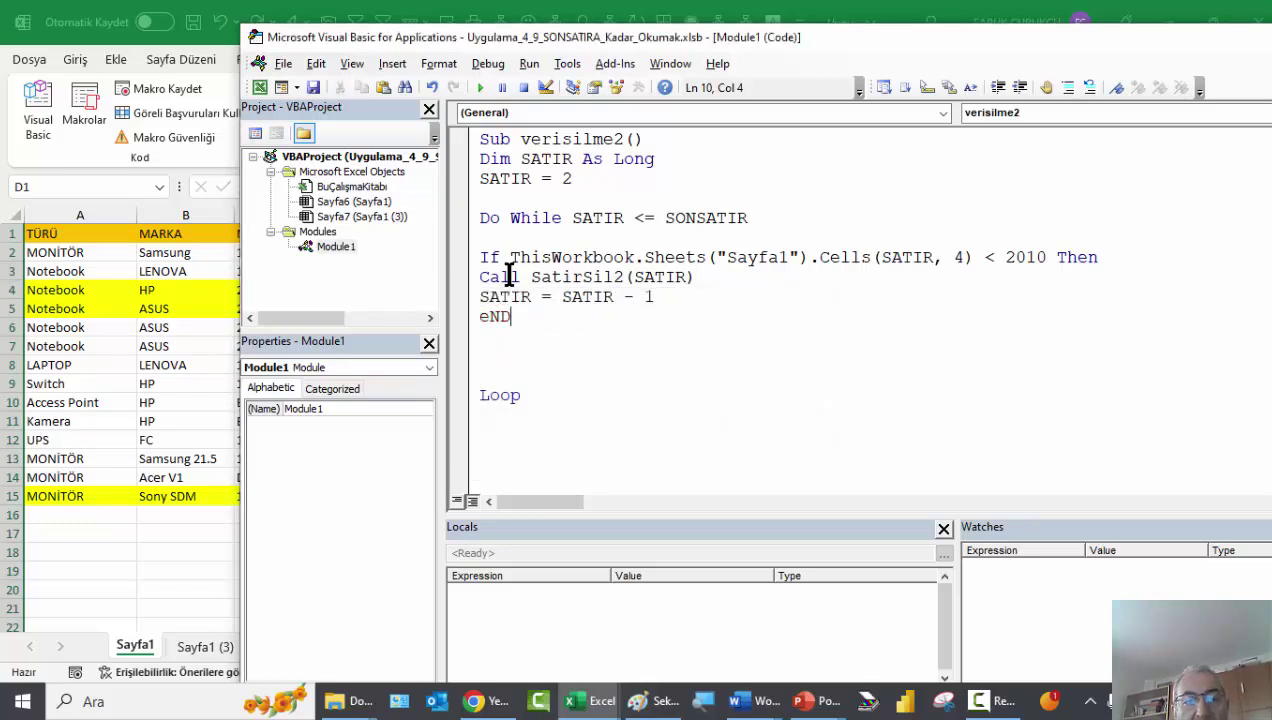
type("End If")
key("Return")
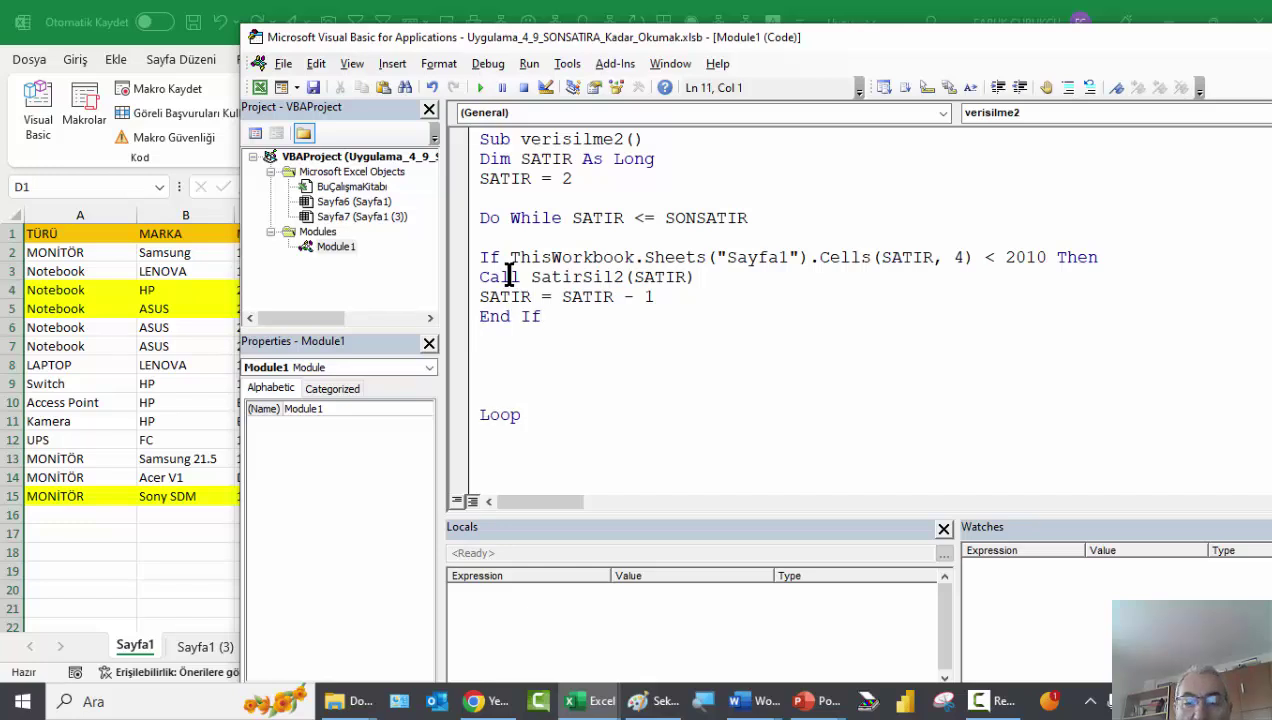
key("Delete")
key("Delete")
key("Delete")
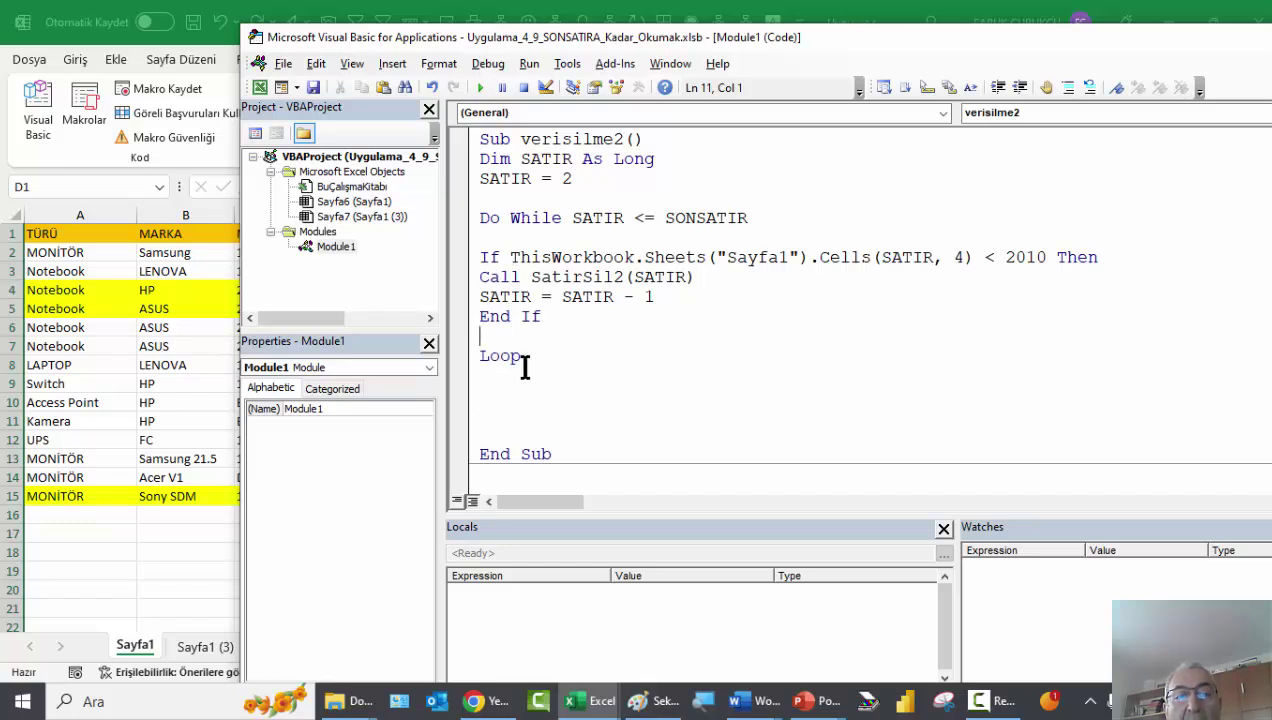
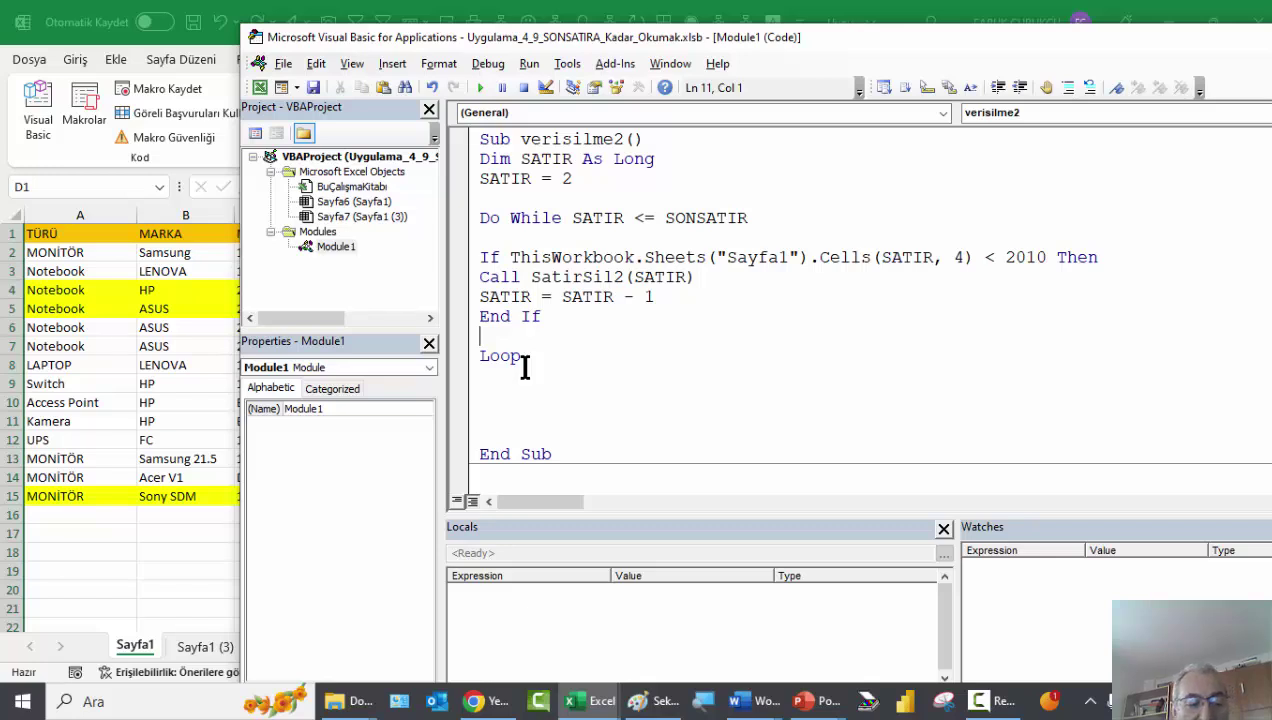
Step: Add the line SATIR = SATIR + 1 directly above Loop
type("SATIR = ")
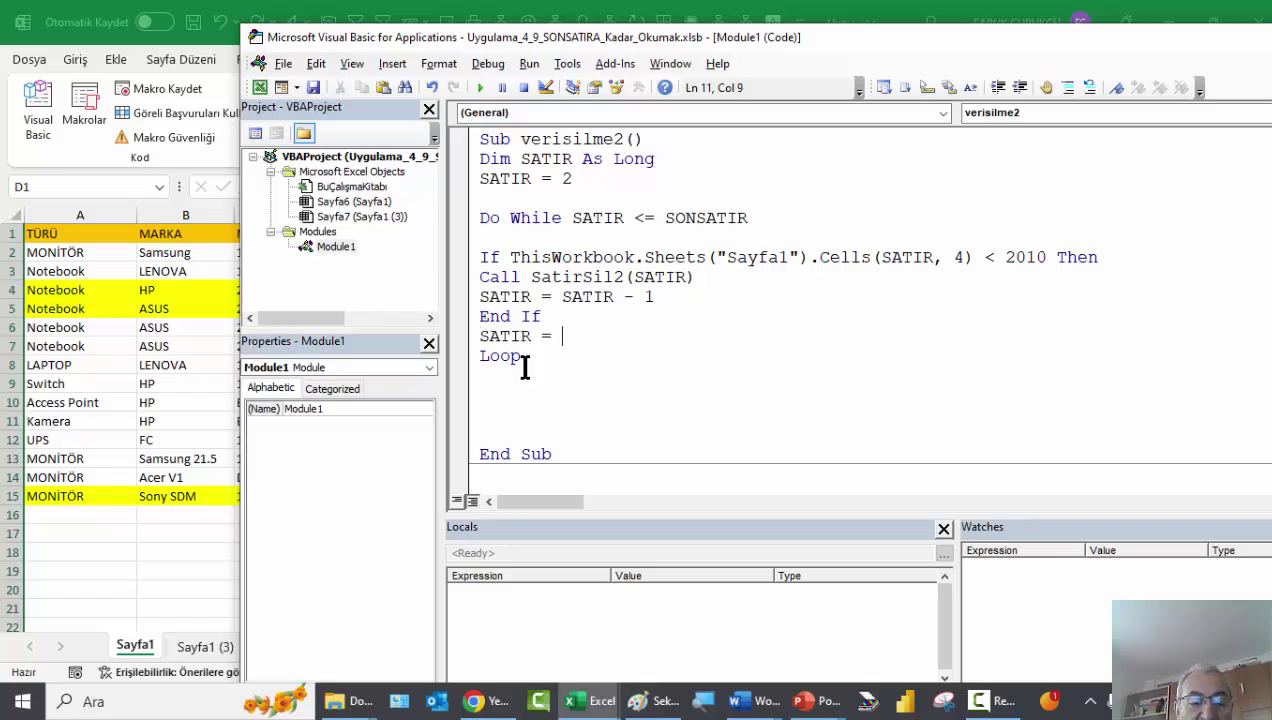
type("SATIR +")
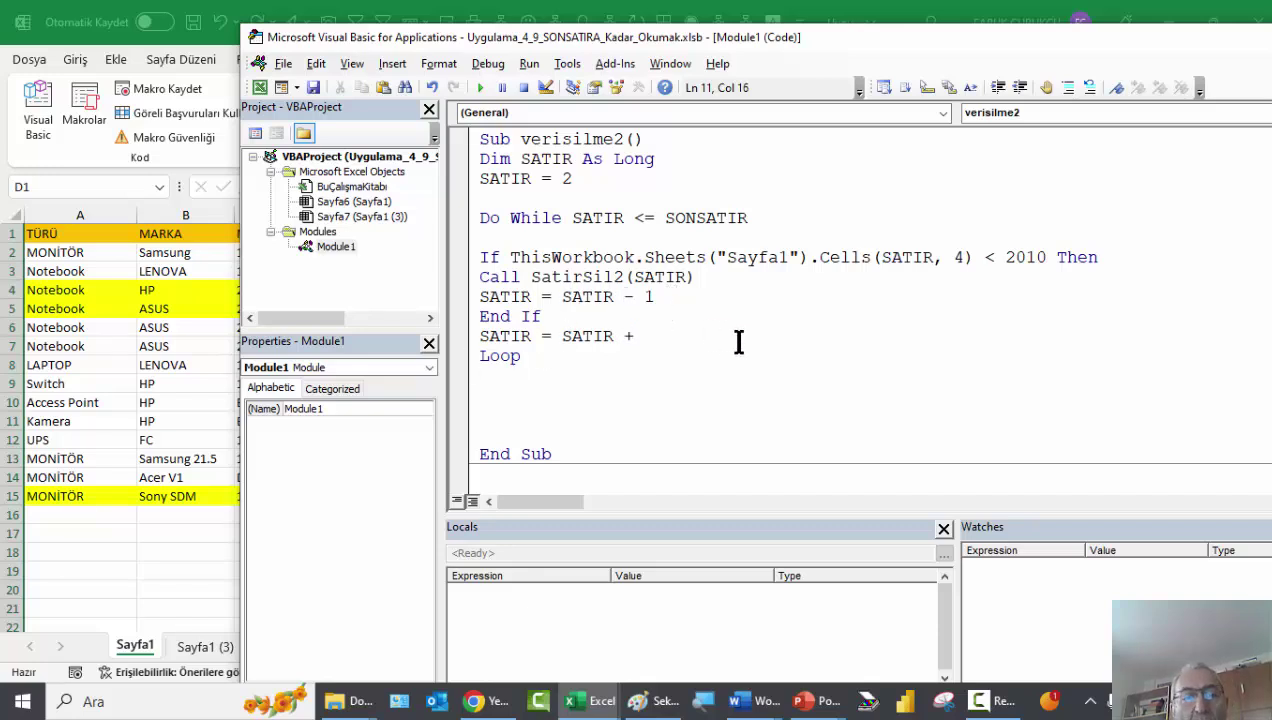
type(" 1")
key("Return")
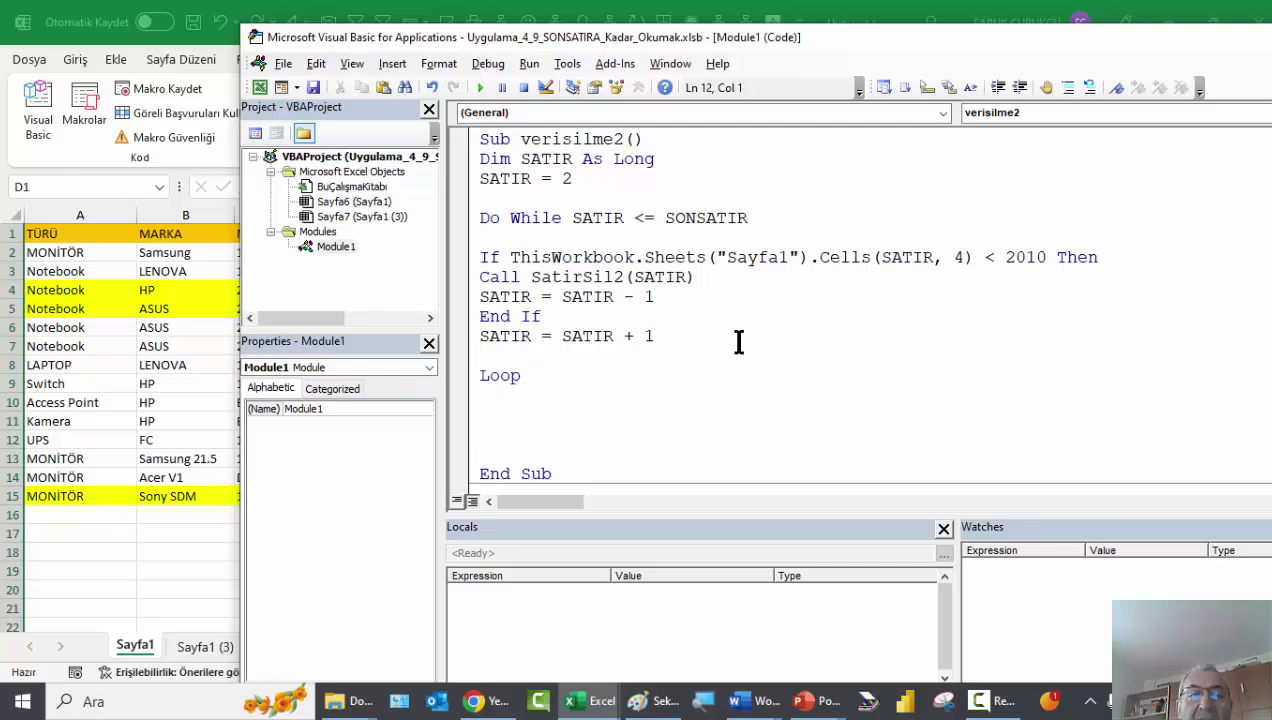
Step: Remove the extra blank line above Loop and select the SatirSil2 name on the Call line
scroll(659, 361, "down", 3)
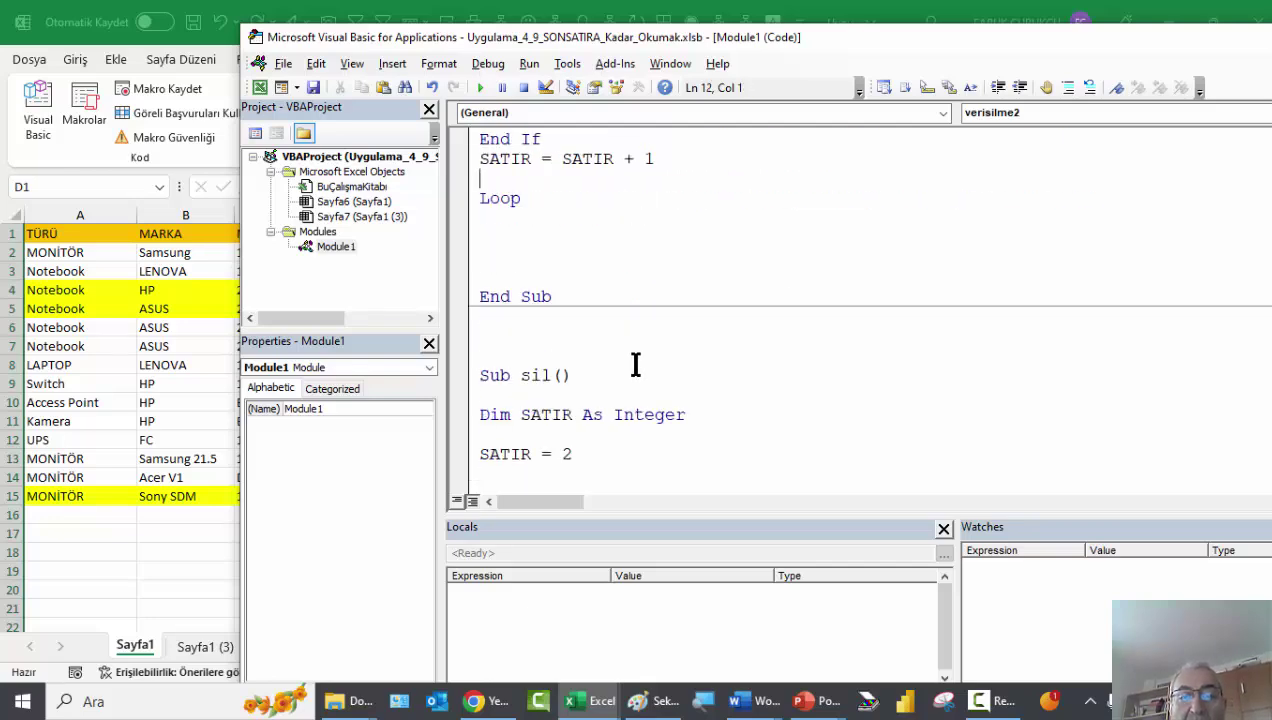
scroll(636, 361, "down", 2)
scroll(638, 364, "down", 1)
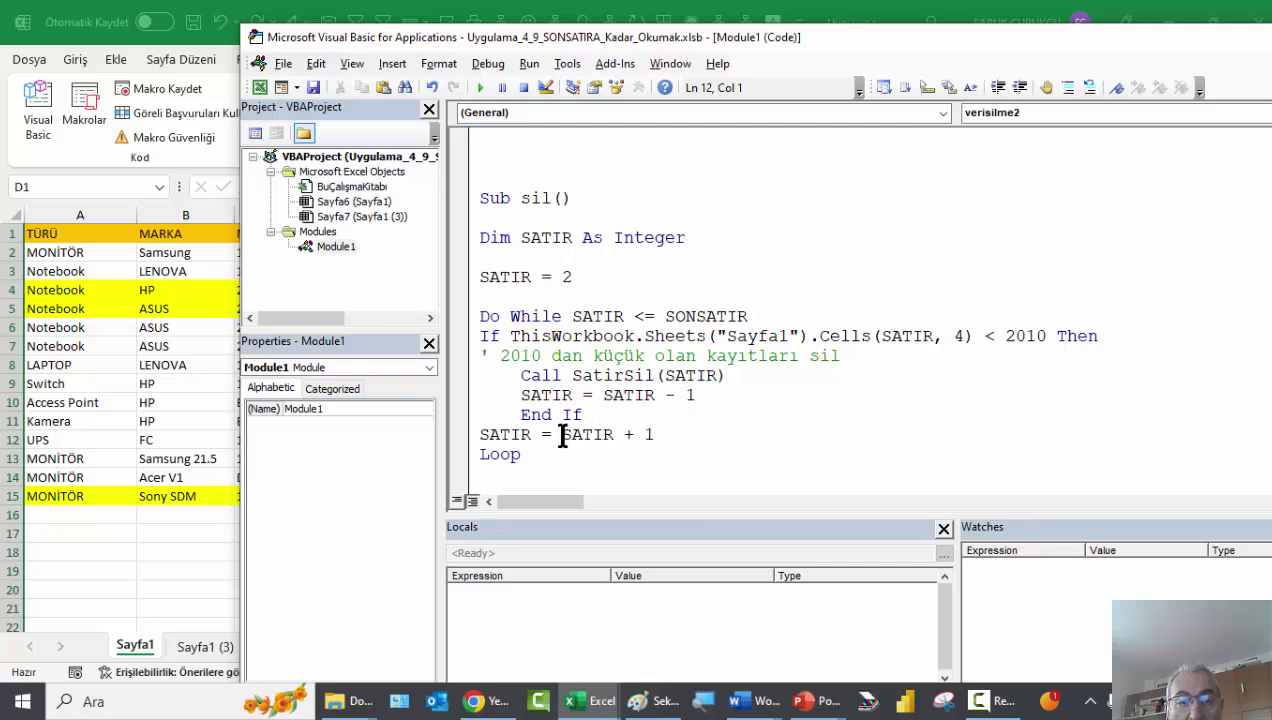
scroll(560, 432, "down", 1)
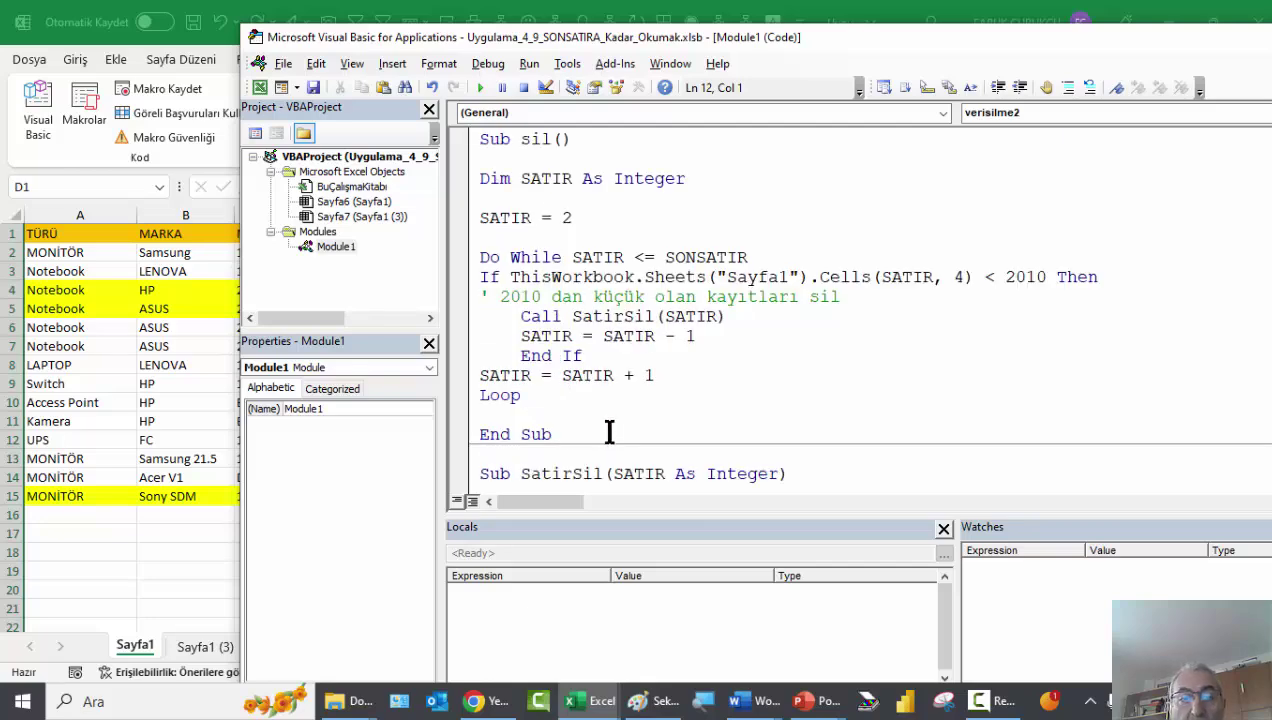
scroll(609, 432, "down", 3)
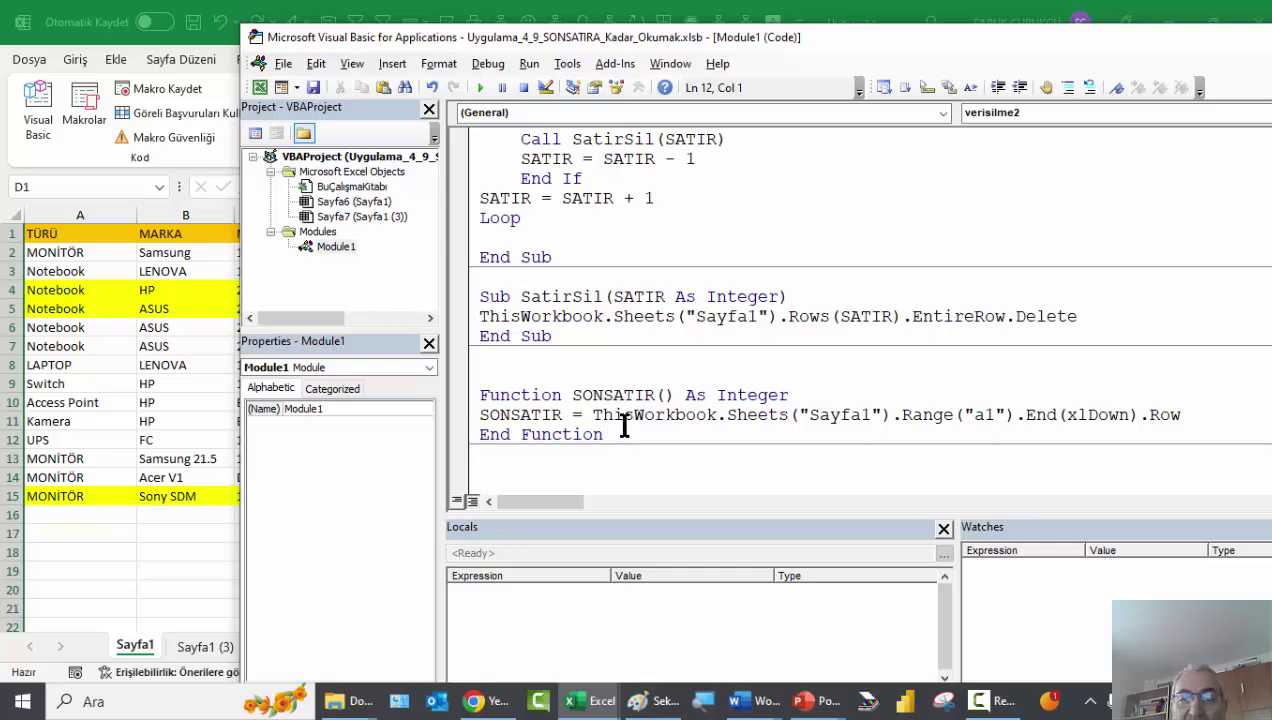
scroll(621, 425, "up", 7)
scroll(621, 425, "up", 4)
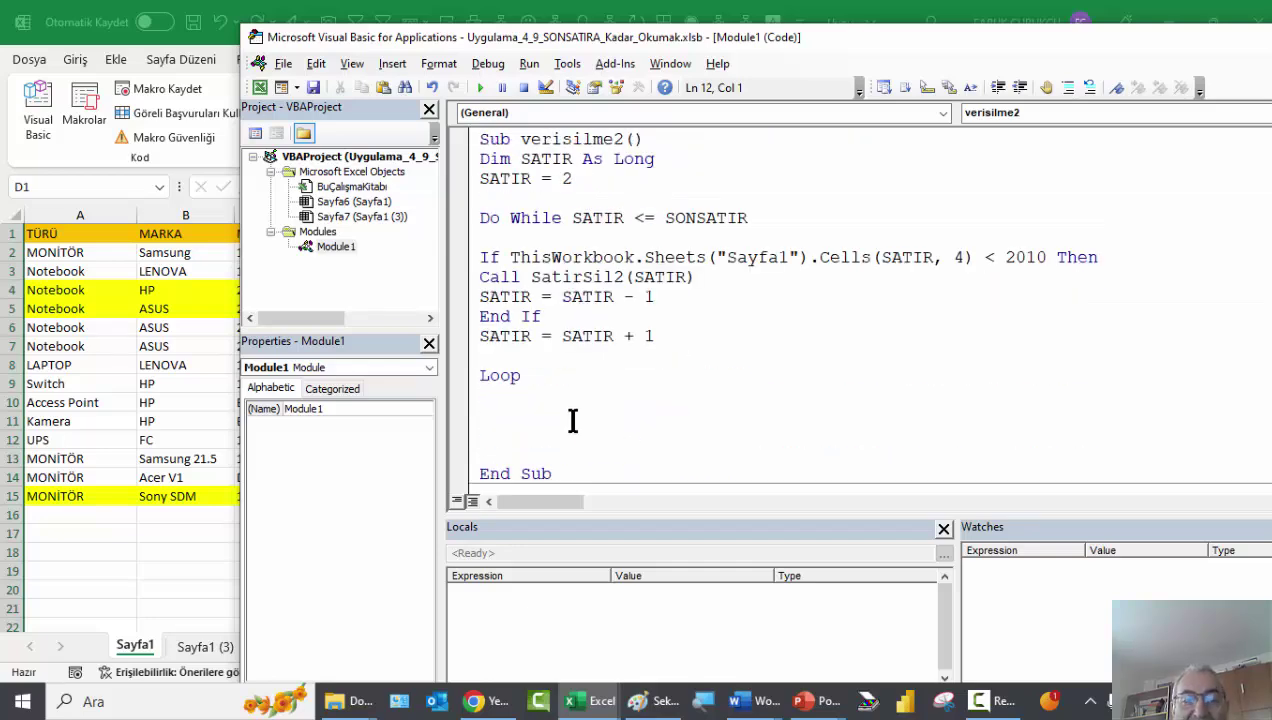
key("BackSpace")
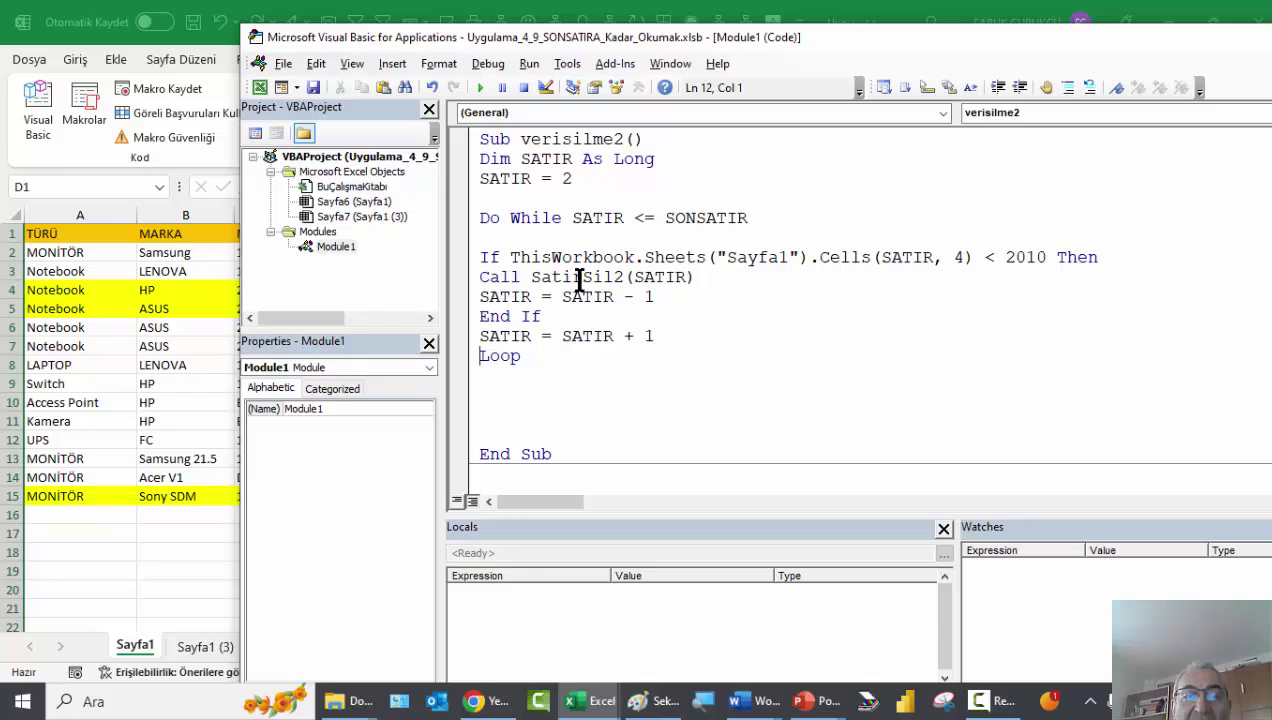
double_click(577, 277)
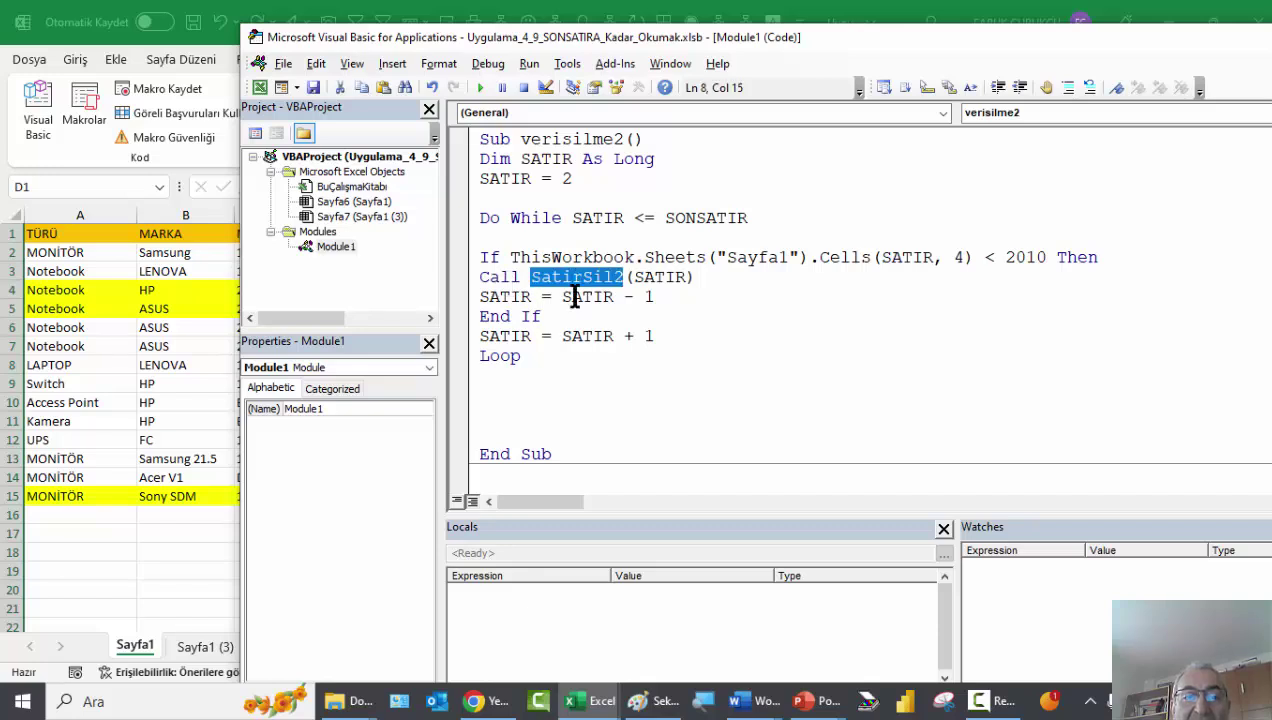
Step: Pull End Sub directly under Loop and start a new procedure line below it
left_click(504, 385)
key("Delete")
key("Delete")
key("Delete")
key("Delete")
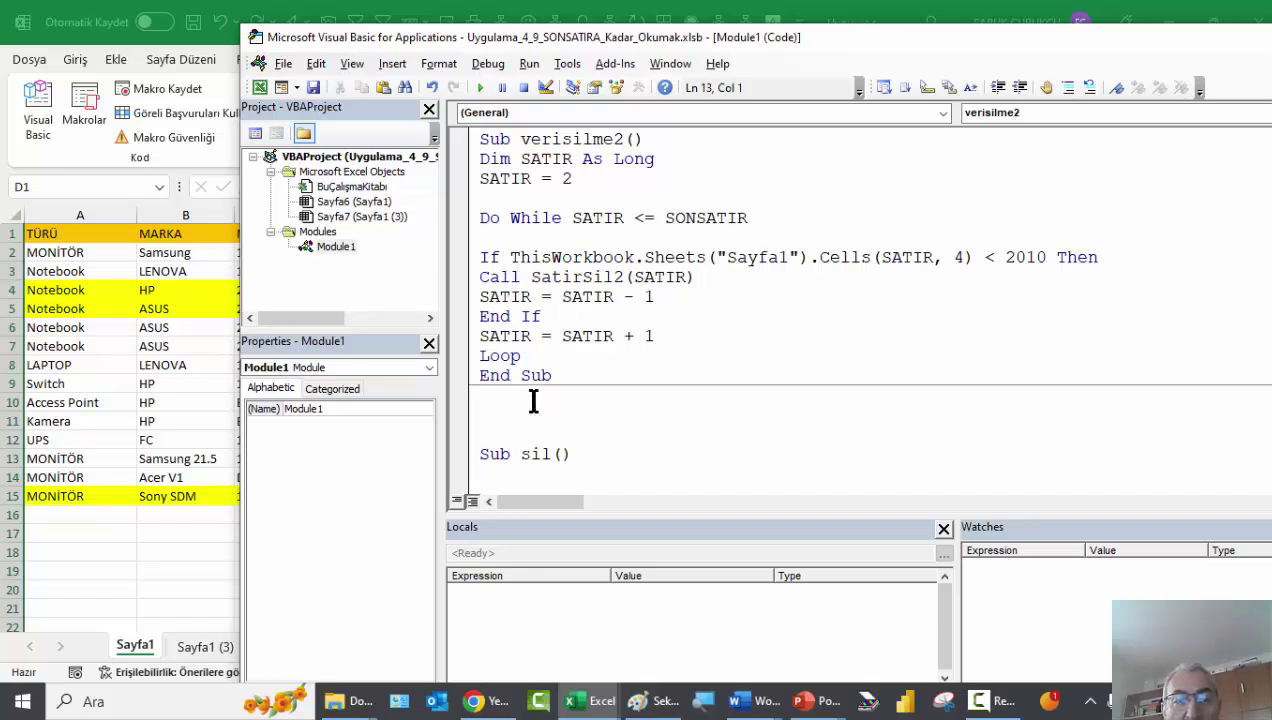
left_click(503, 414)
type("sUB")
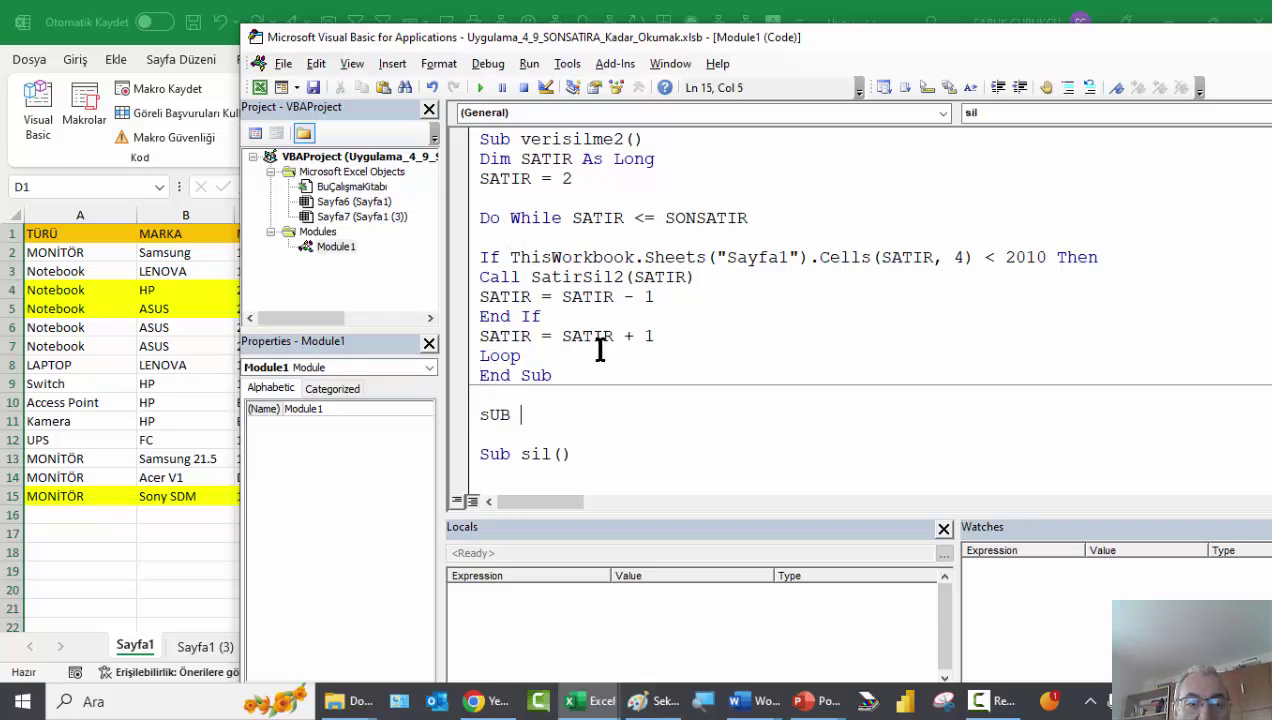
key("BackSpace")
key("BackSpace")
key("BackSpace")
type("Sub")
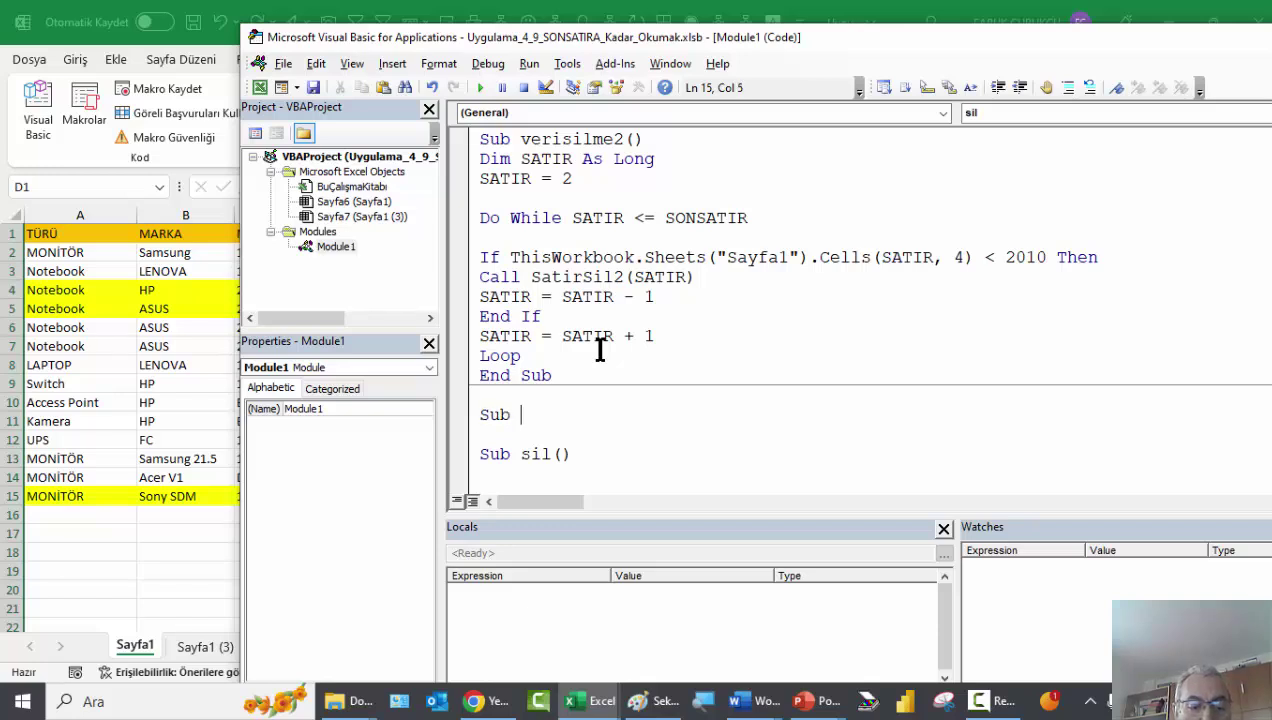
type("If ThisWorkbook.Sheets(\"Sayfa1\").Cells(SATIR, 4) < 2010 Then")
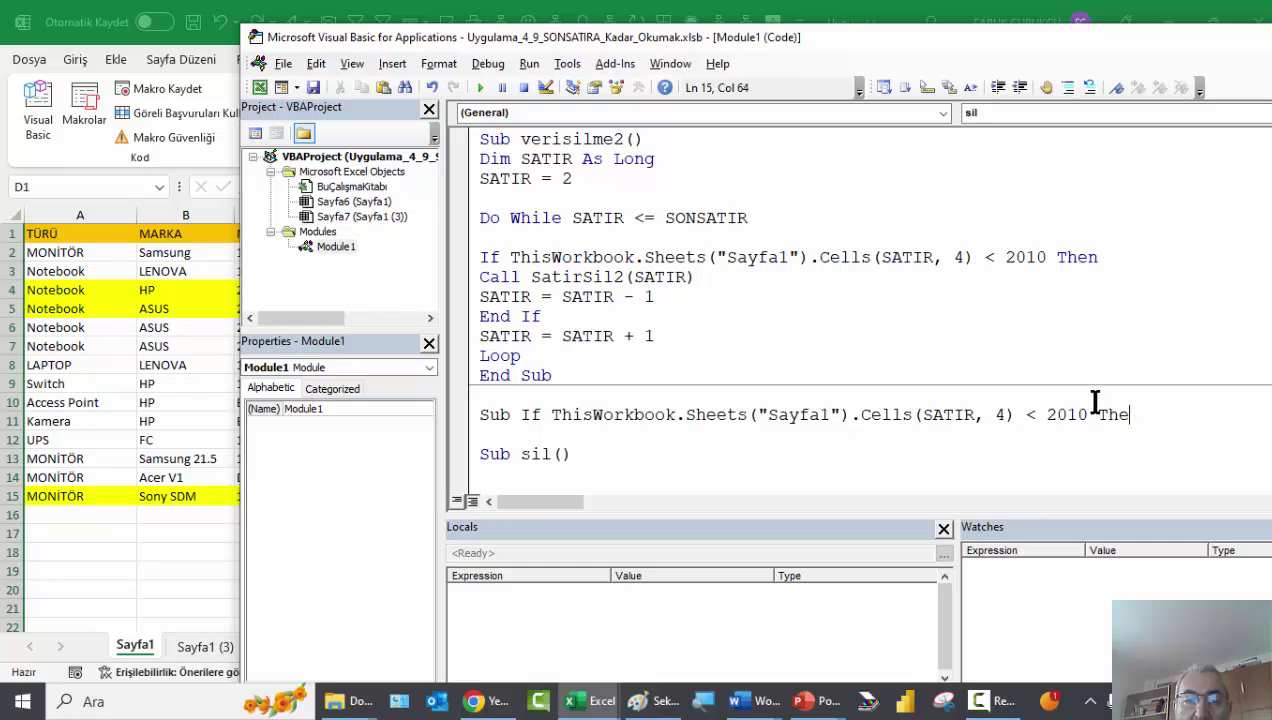
key("BackSpace")
key("BackSpace")
key("BackSpace")
key("BackSpace")
key("BackSpace")
key("BackSpace")
key("BackSpace")
key("BackSpace")
key("BackSpace")
key("BackSpace")
key("BackSpace")
key("BackSpace")
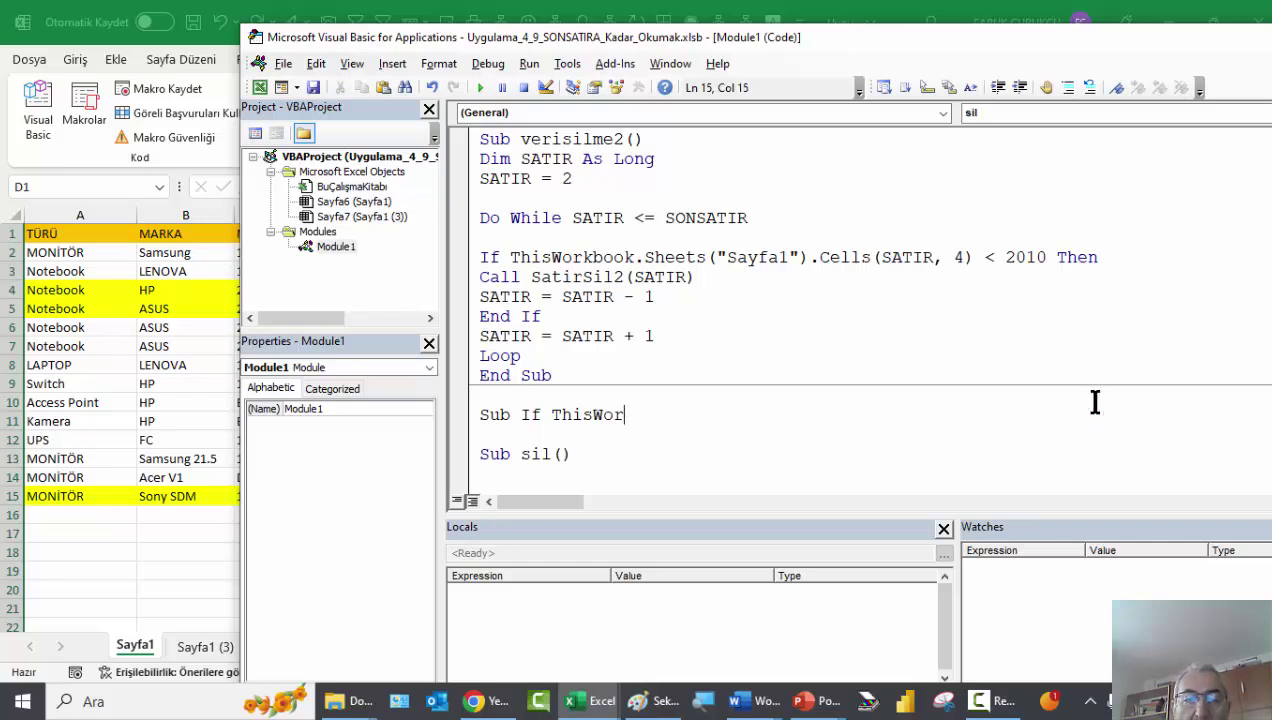
key("BackSpace")
key("BackSpace")
key("BackSpace")
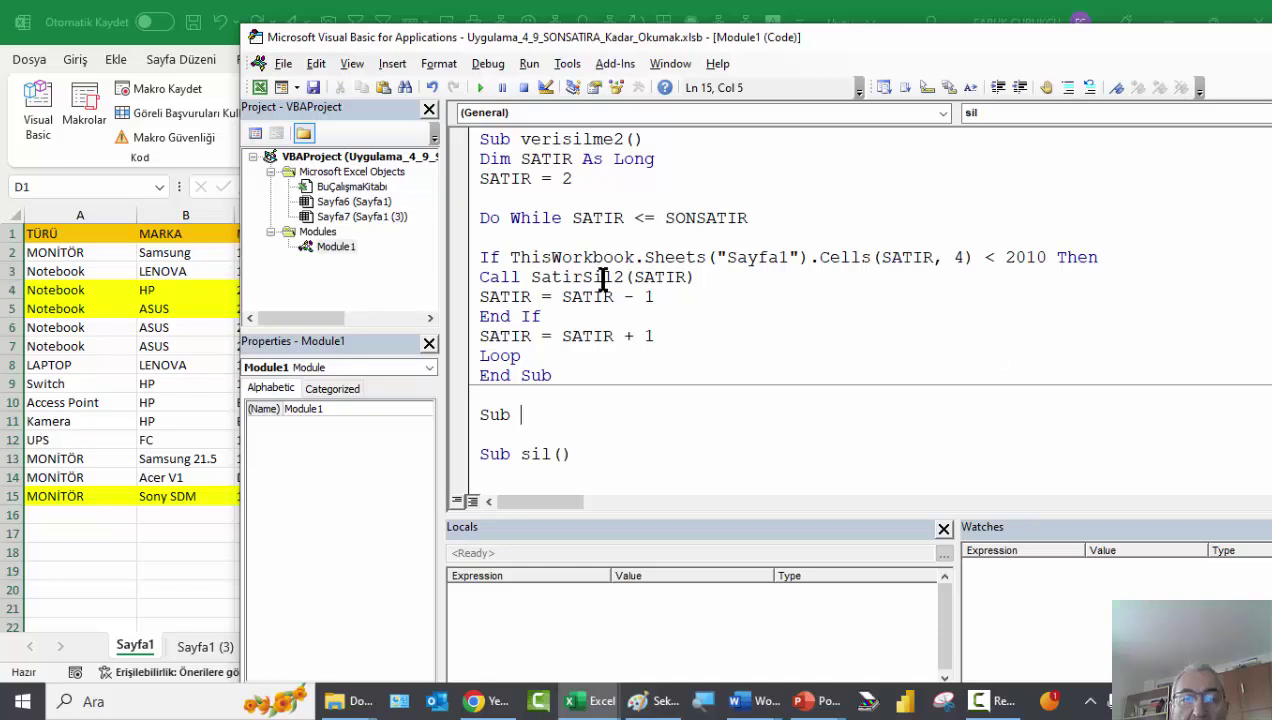
Step: Declare Sub SatirSil2(SATIR As Long), copying the name from the Call line
left_click(594, 277)
left_click(622, 416)
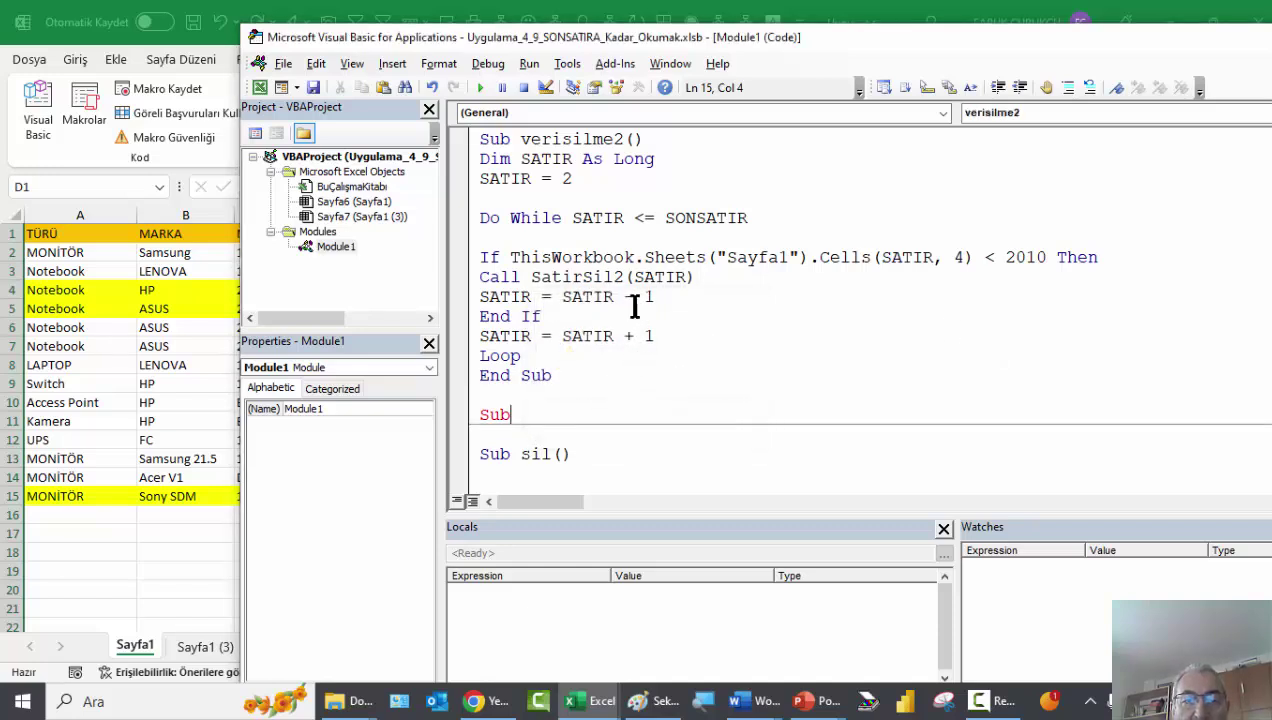
double_click(600, 280)
key("ctrl+c")
left_click(530, 414)
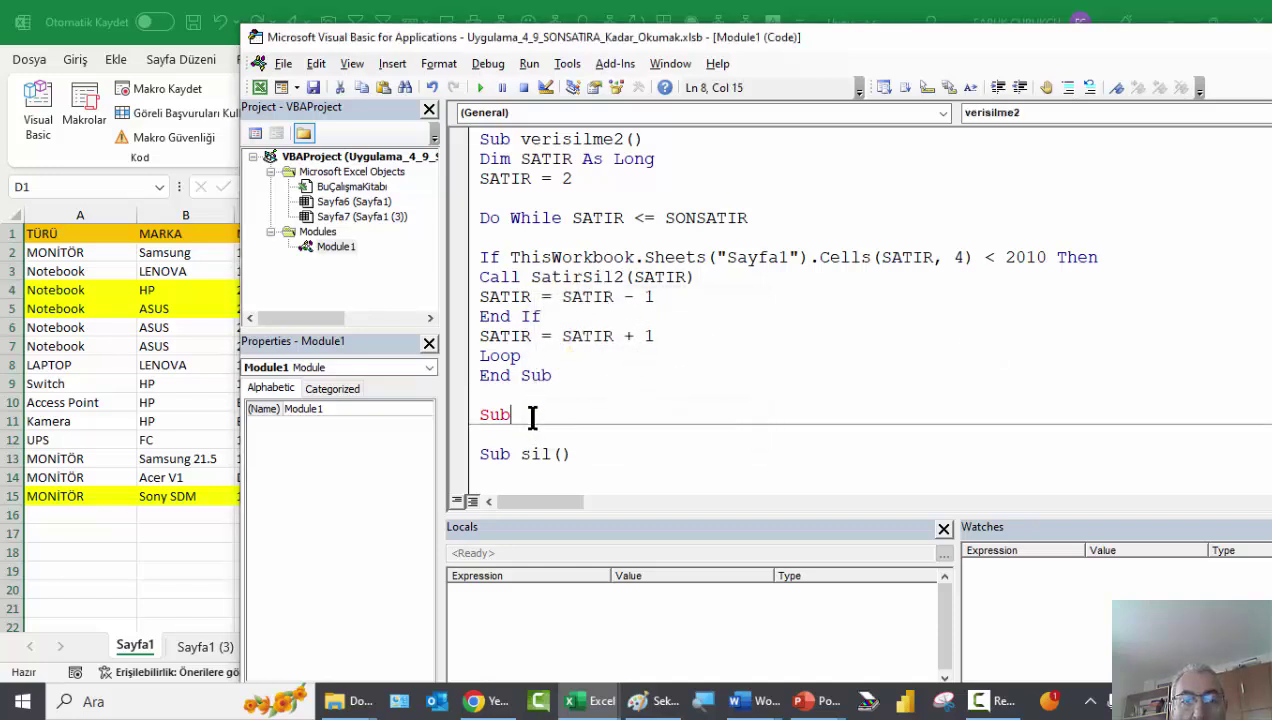
key("ctrl+v")
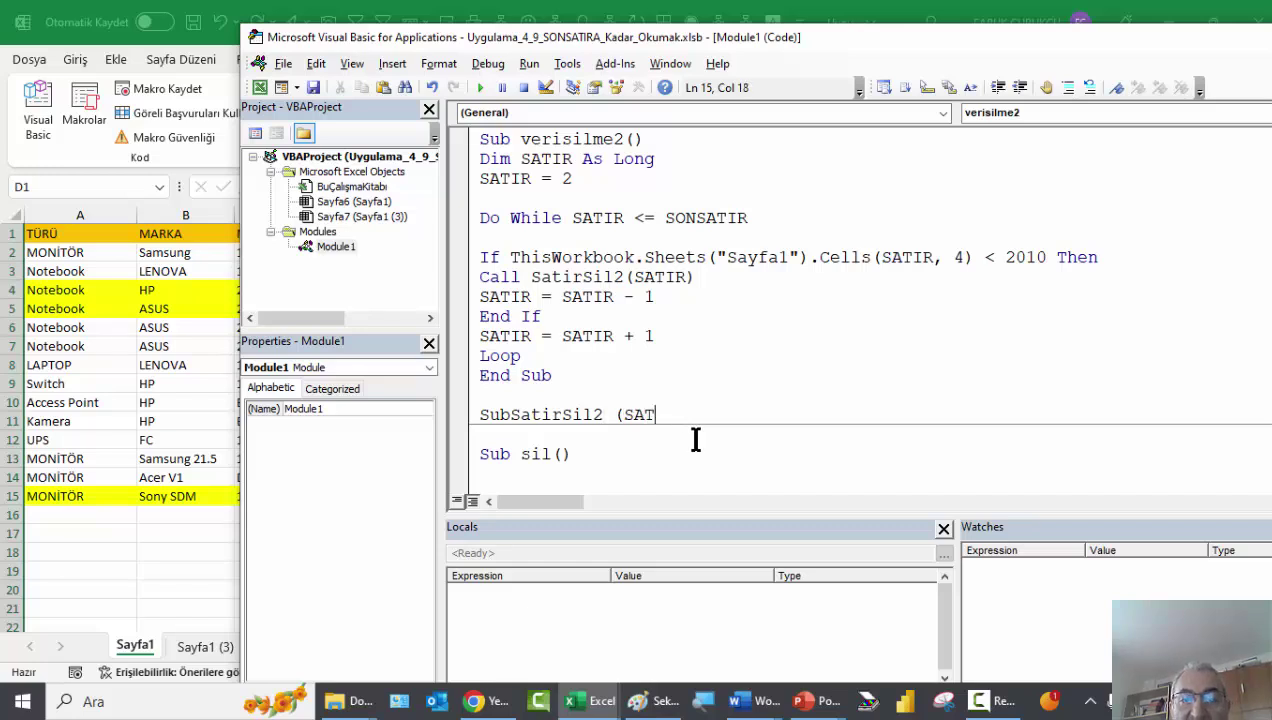
type("IR as lo")
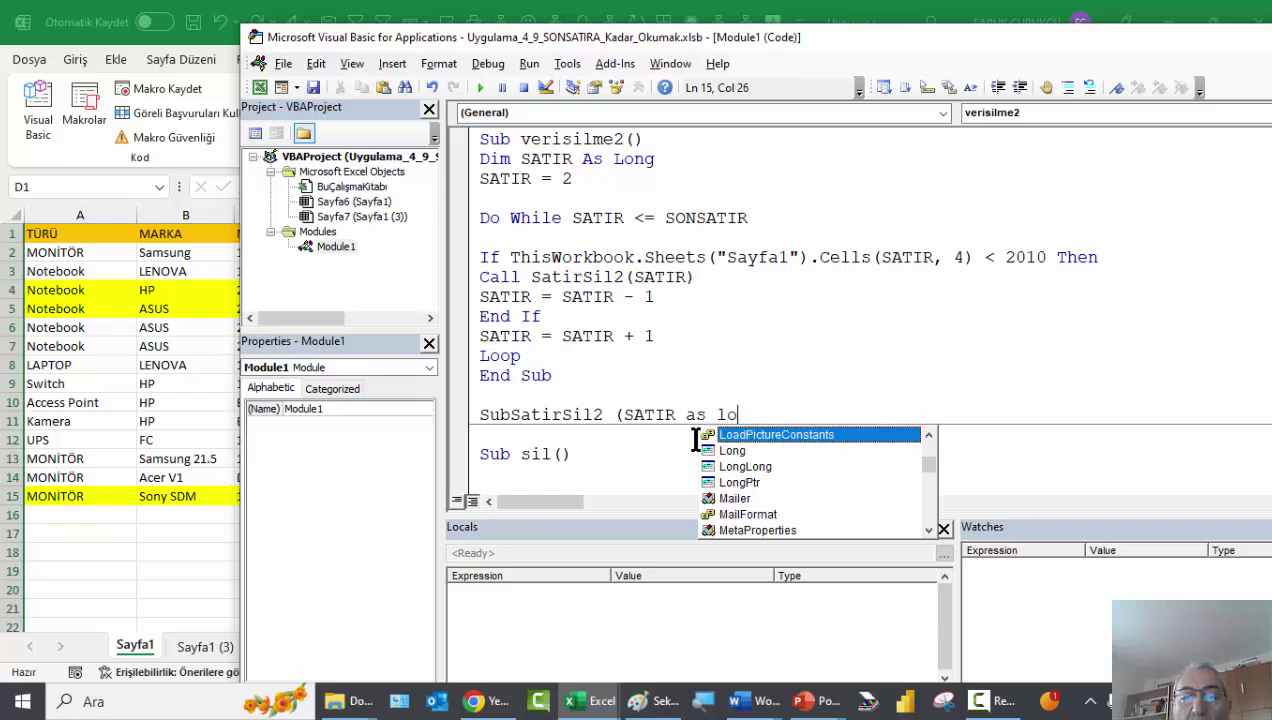
type("ng)")
key("Return")
key("Return")
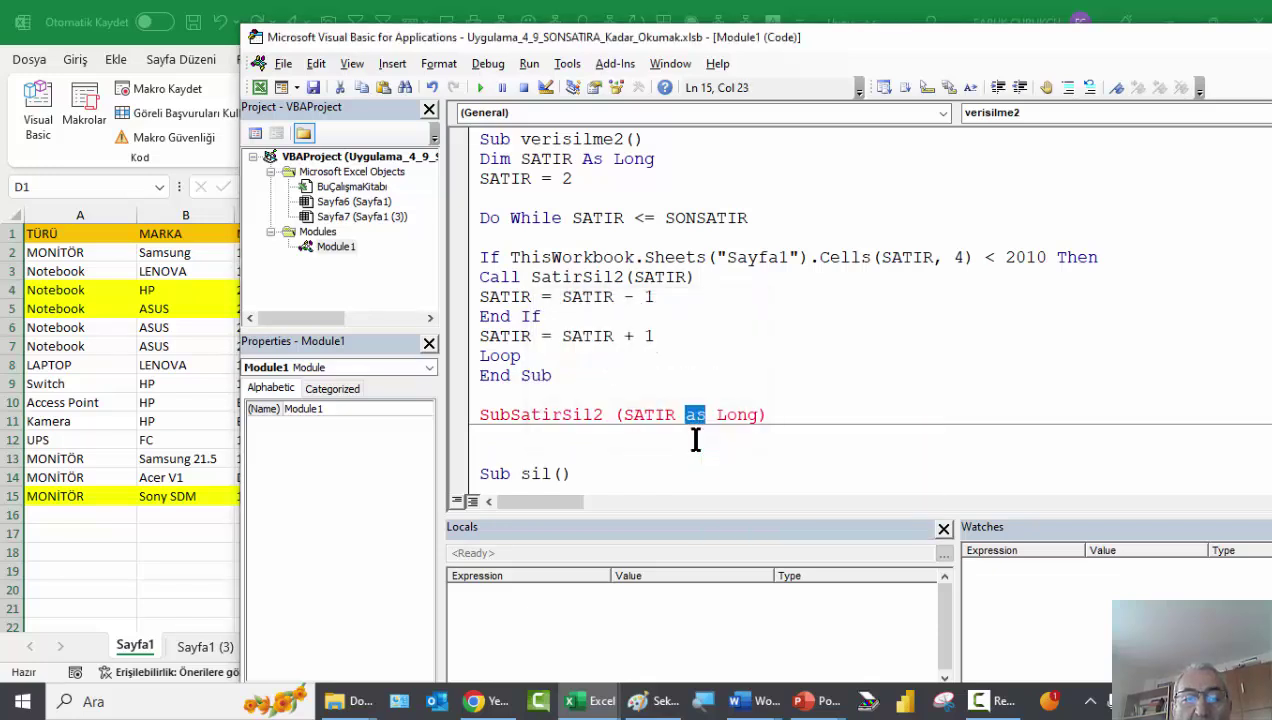
Step: Complete the SatirSil2 header and type Sub sil on a new line below
left_click(508, 415)
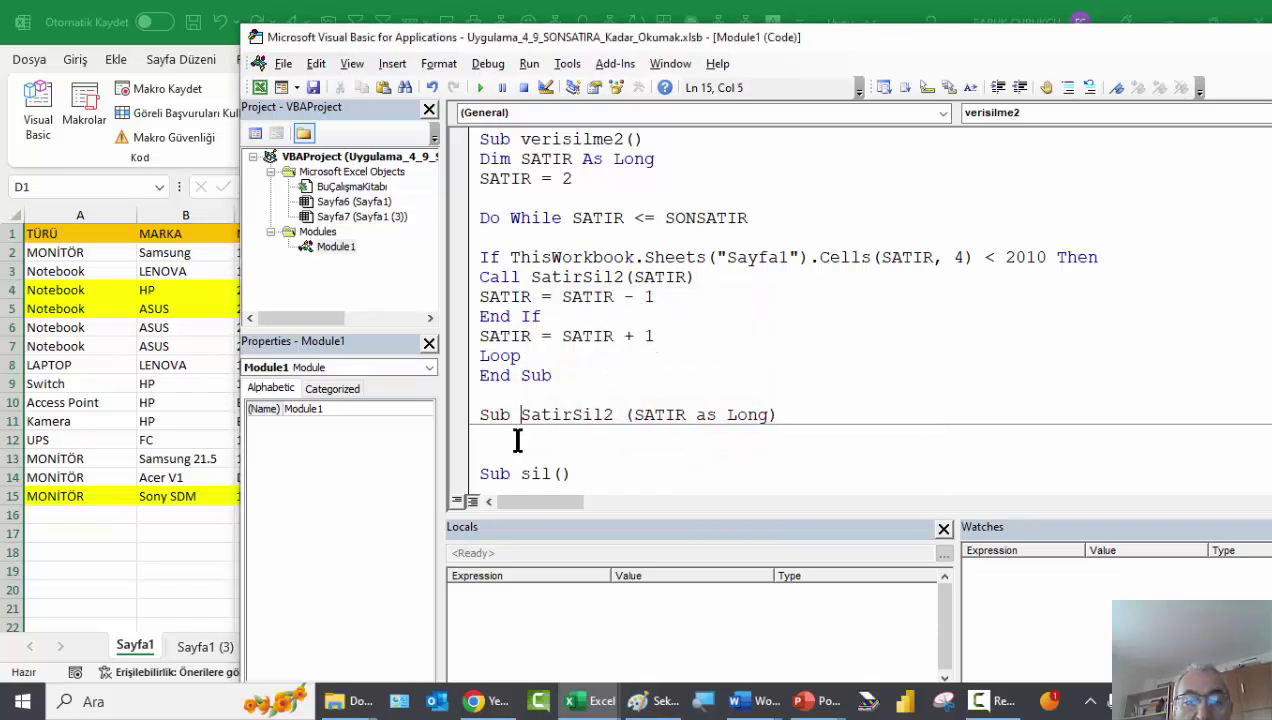
left_click(524, 437)
type("Sub sil")
key("Return")
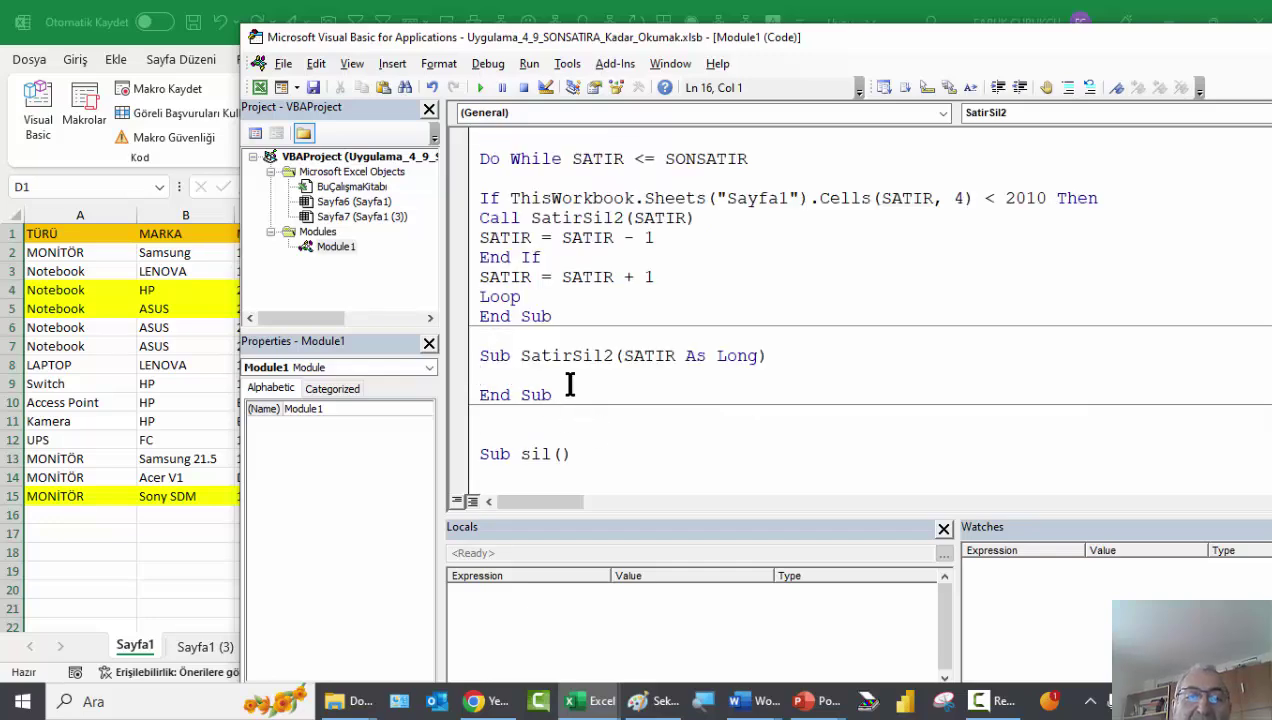
scroll(575, 380, "down", 1)
scroll(588, 360, "down", 2)
scroll(595, 375, "down", 2)
scroll(620, 395, "down", 3)
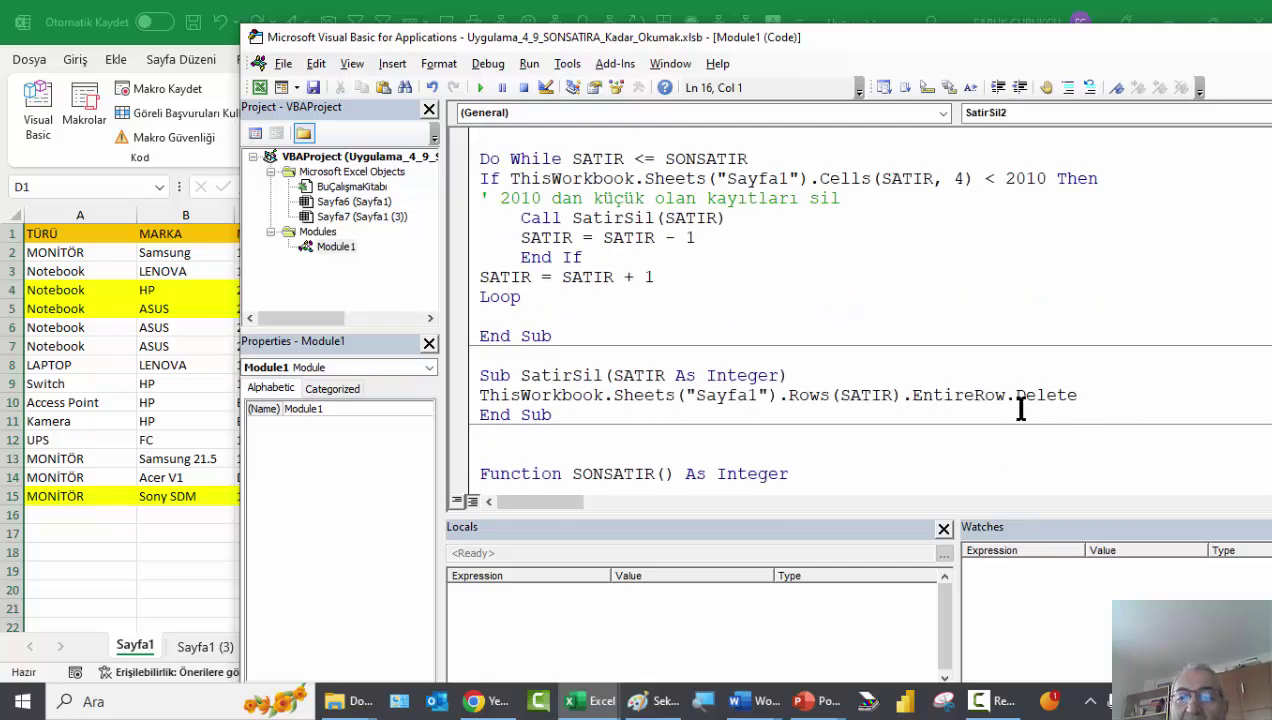
left_click_drag(1118, 396, 465, 410)
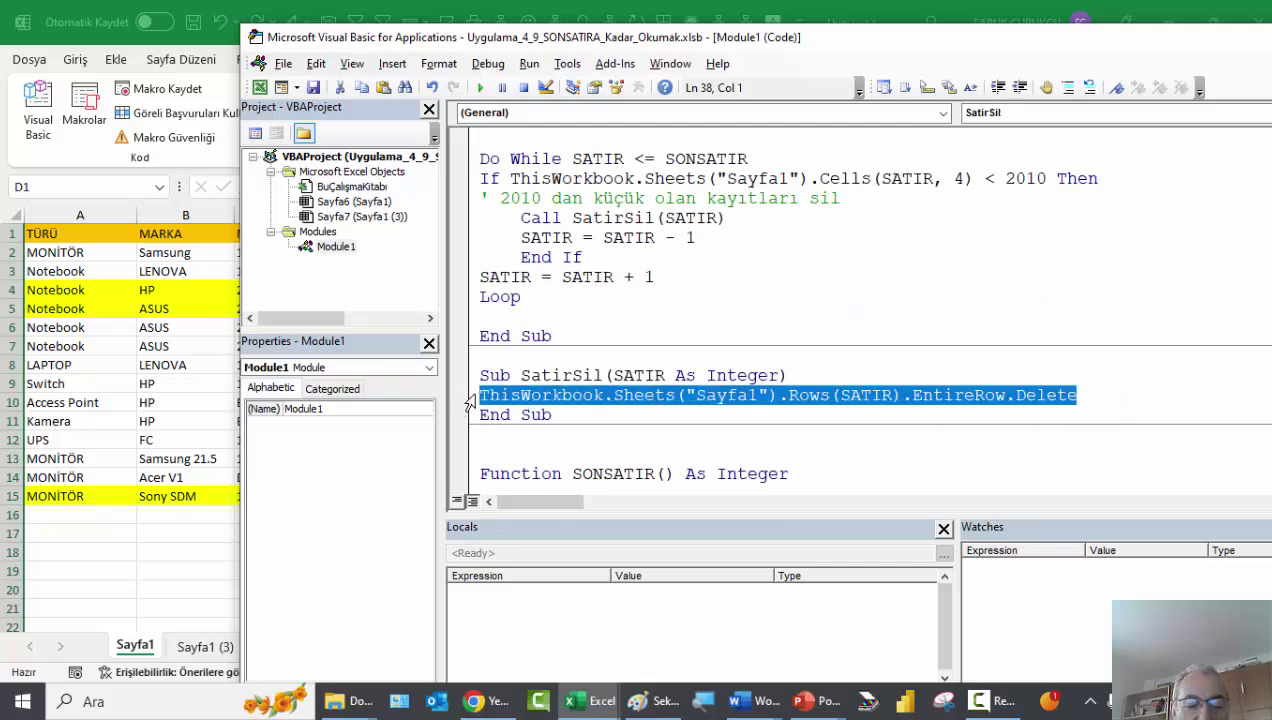
scroll(472, 400, "up", 4)
scroll(490, 372, "up", 1)
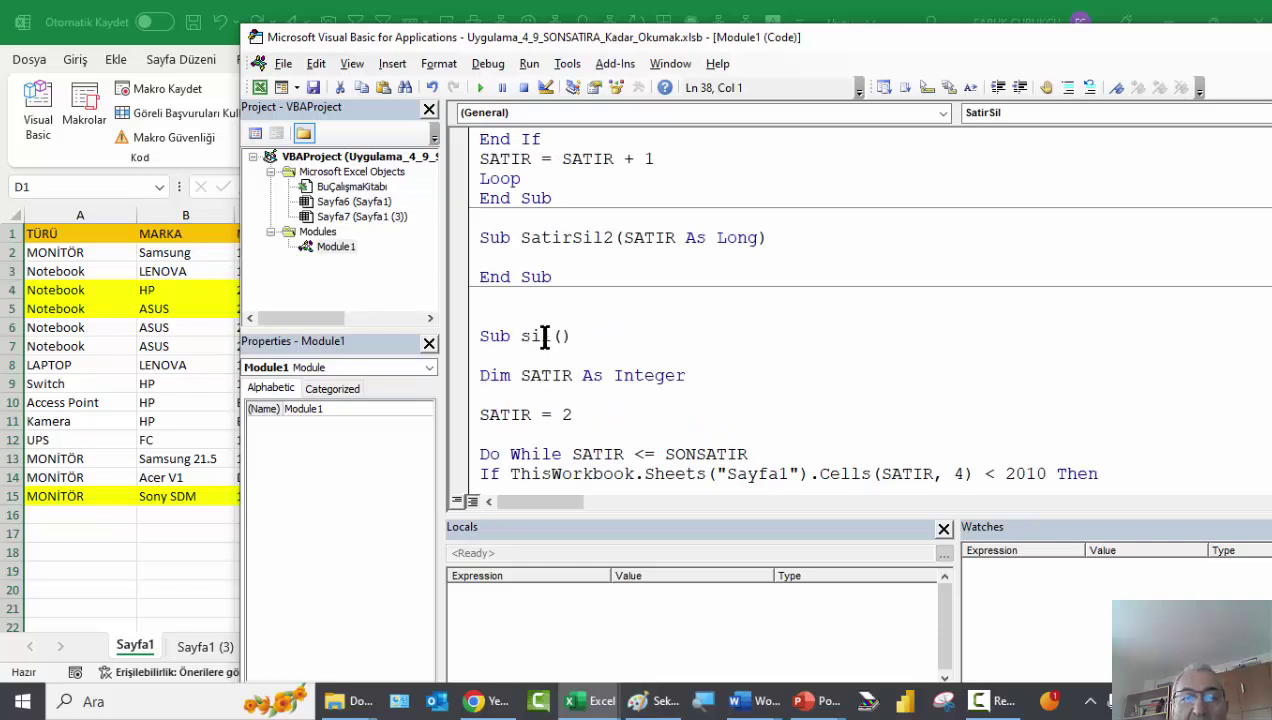
left_click(510, 257)
key("ctrl+v")
left_click(580, 302)
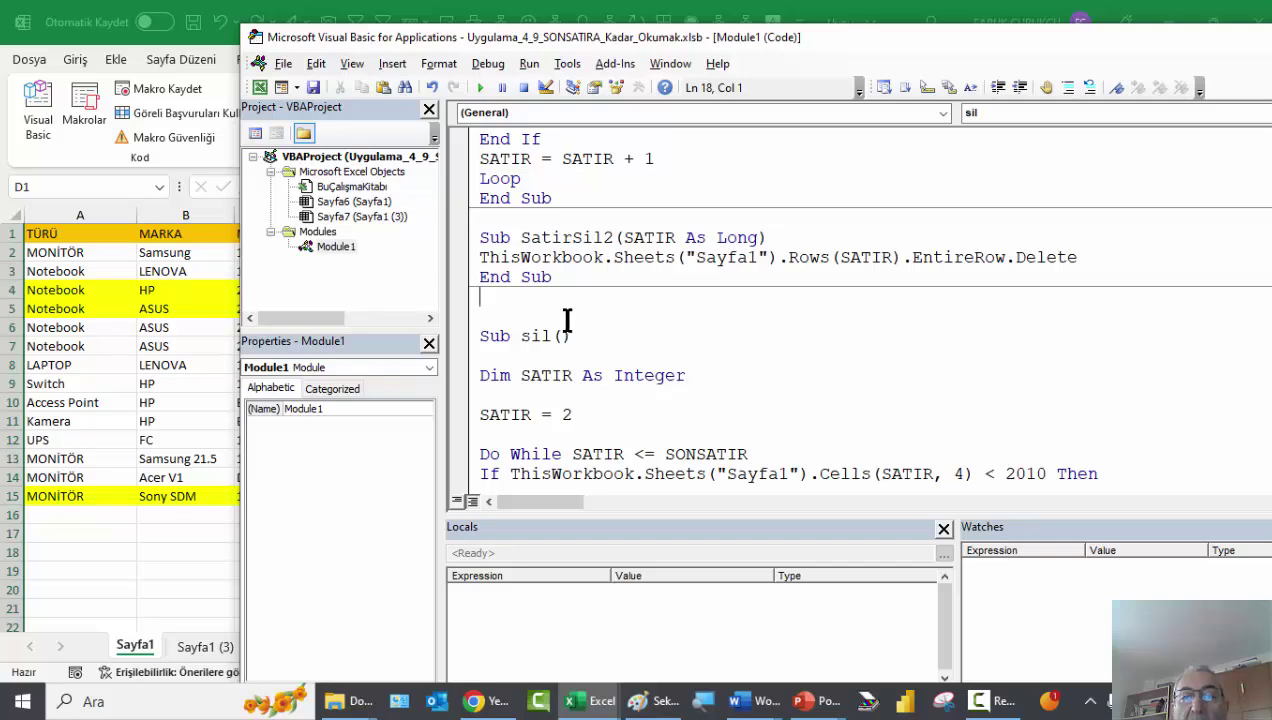
scroll(566, 320, "up", 3)
left_click(719, 219)
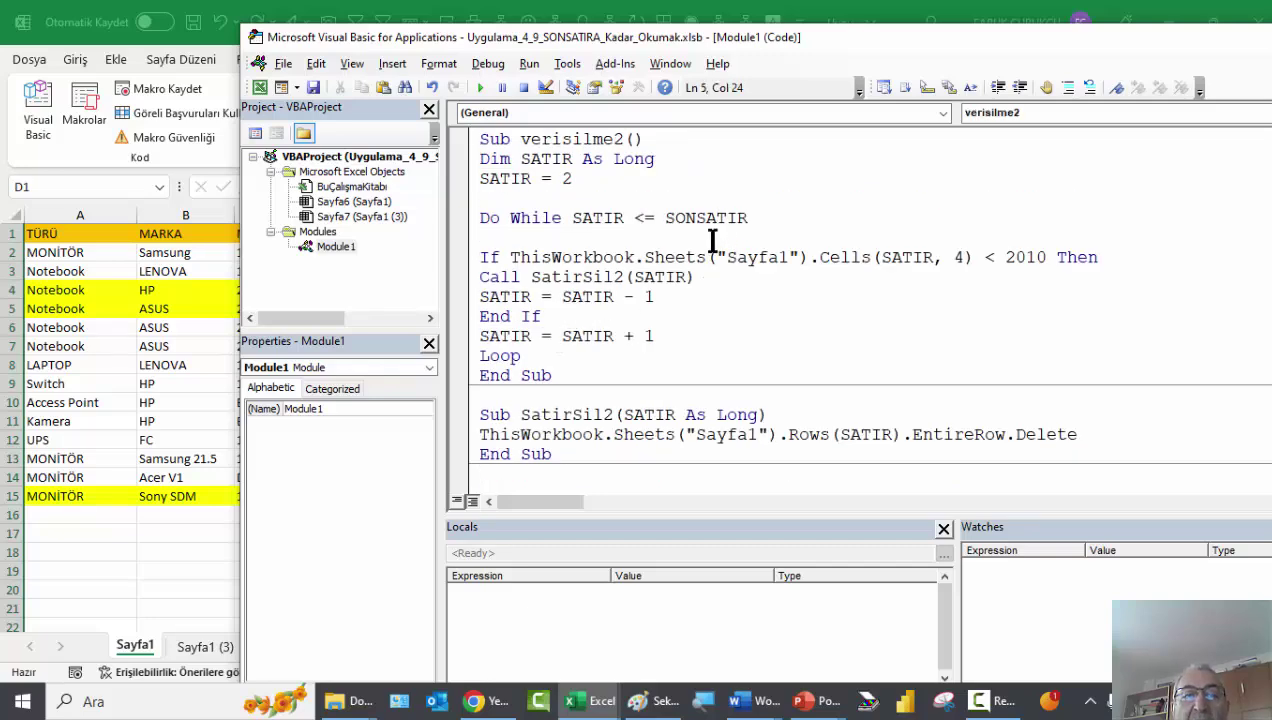
scroll(702, 222, "down", 1)
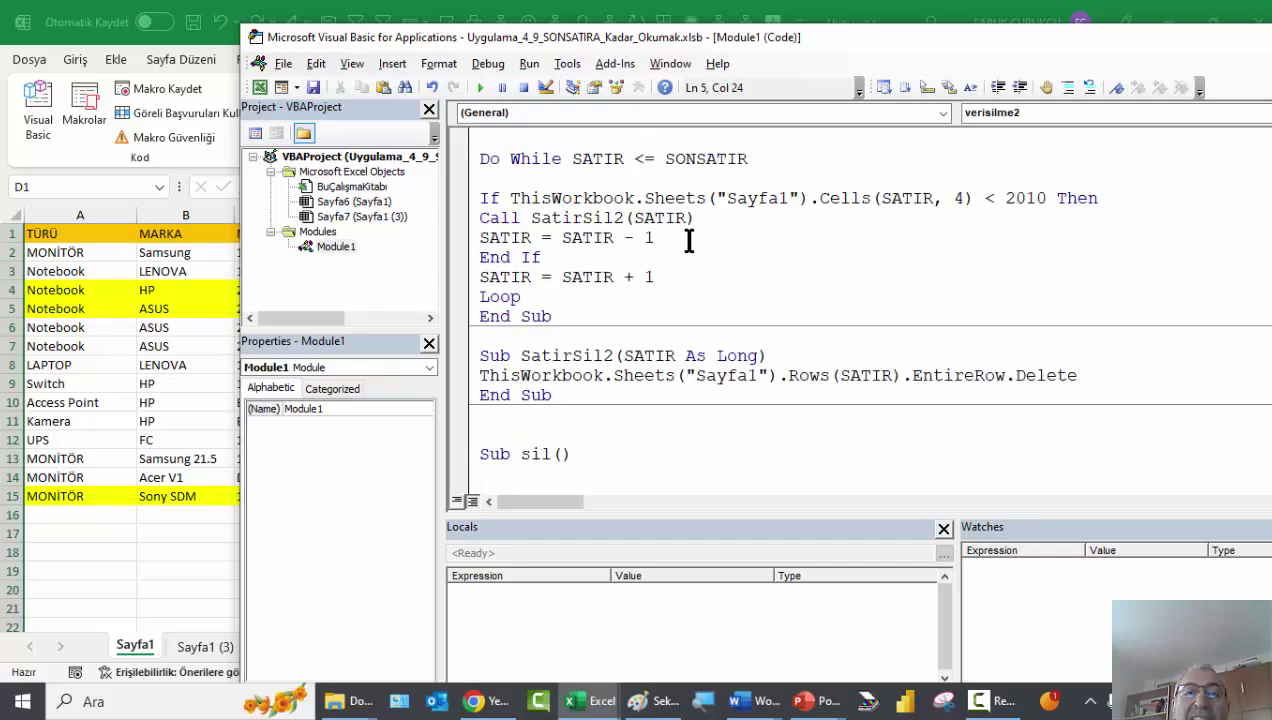
scroll(560, 370, "down", 2)
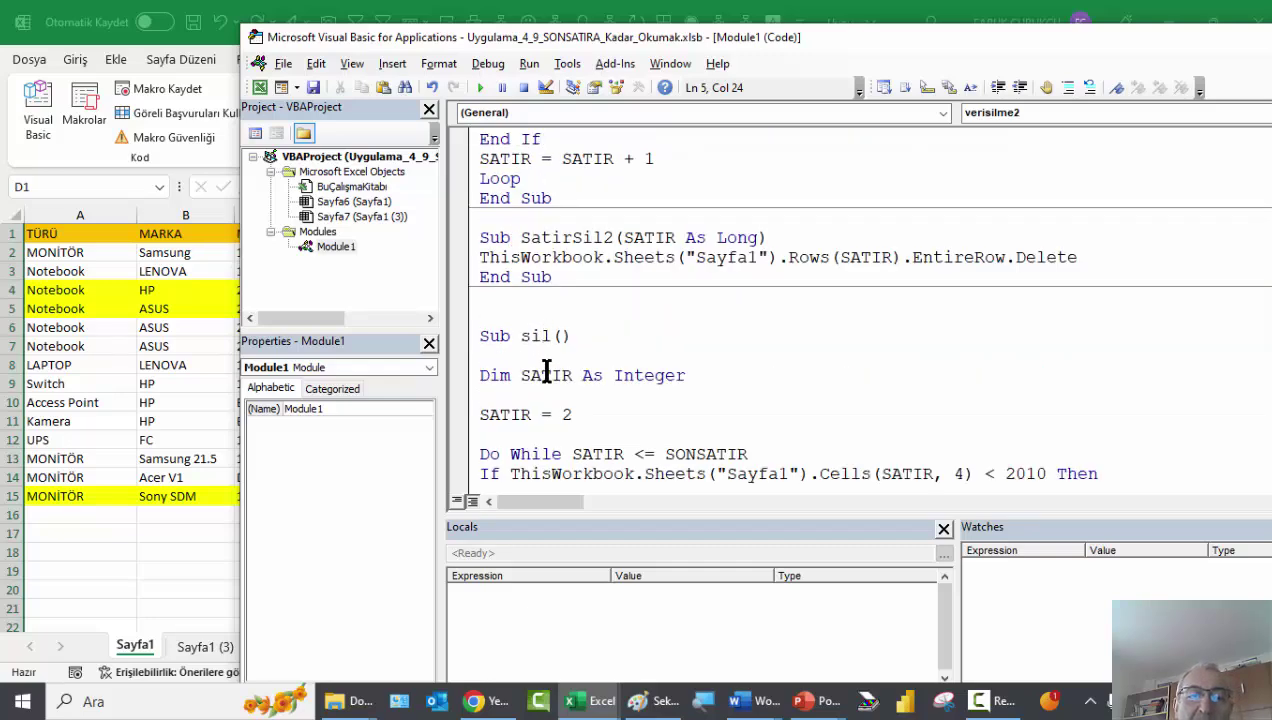
Step: Open blank lines after SatirSil2 and type the Function SONSATIR() header
left_click(551, 304)
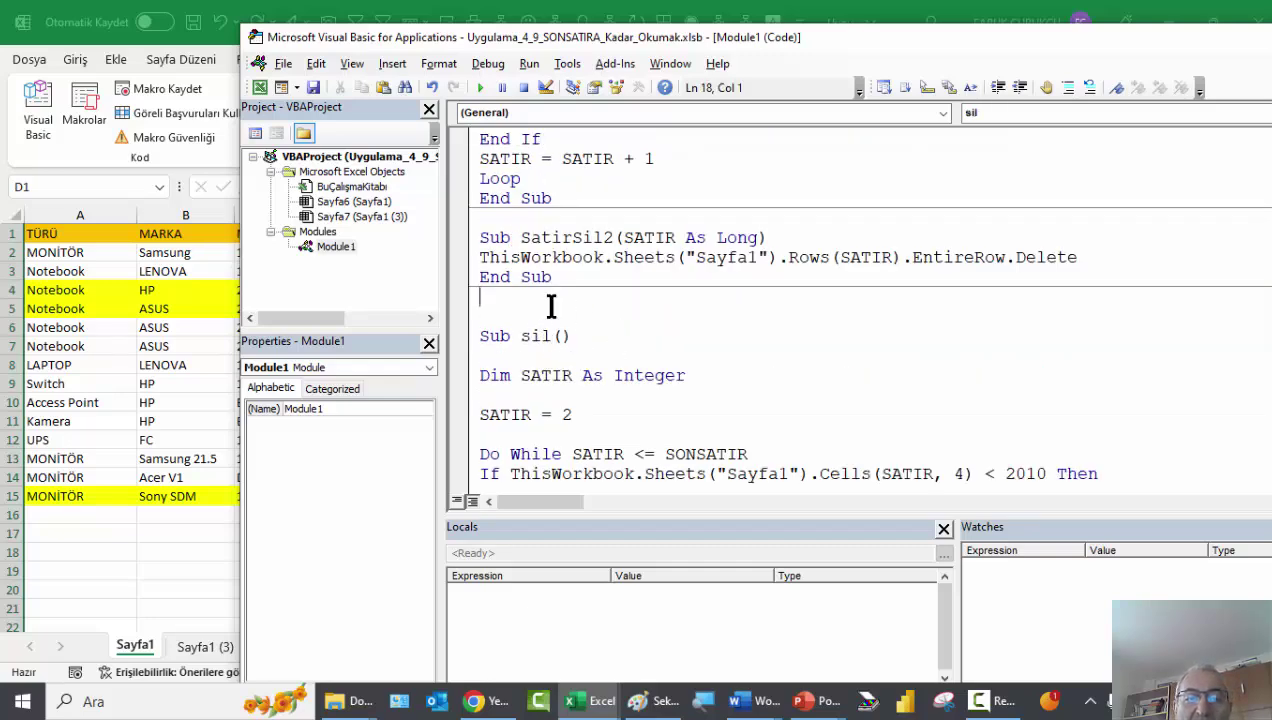
key("Return")
key("Return")
key("Return")
type("Fu")
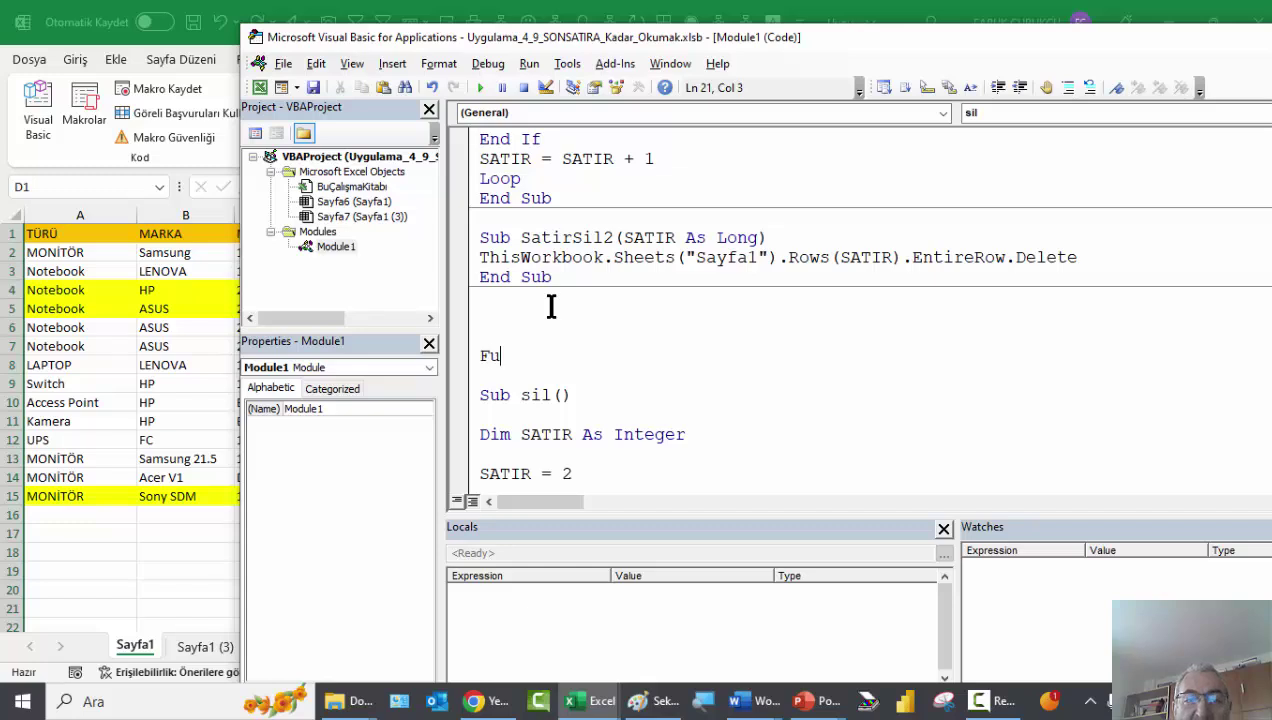
type("nction SONSATIR () a")
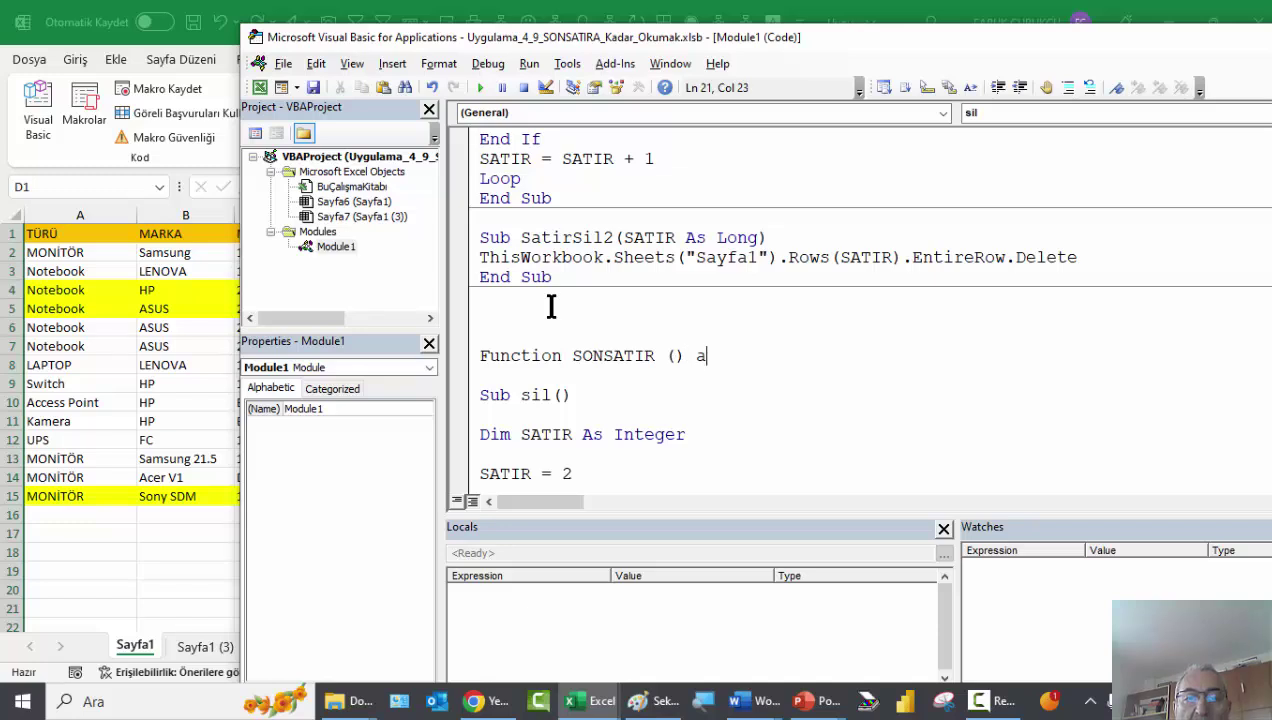
type("s")
key("BackSpace")
key("BackSpace")
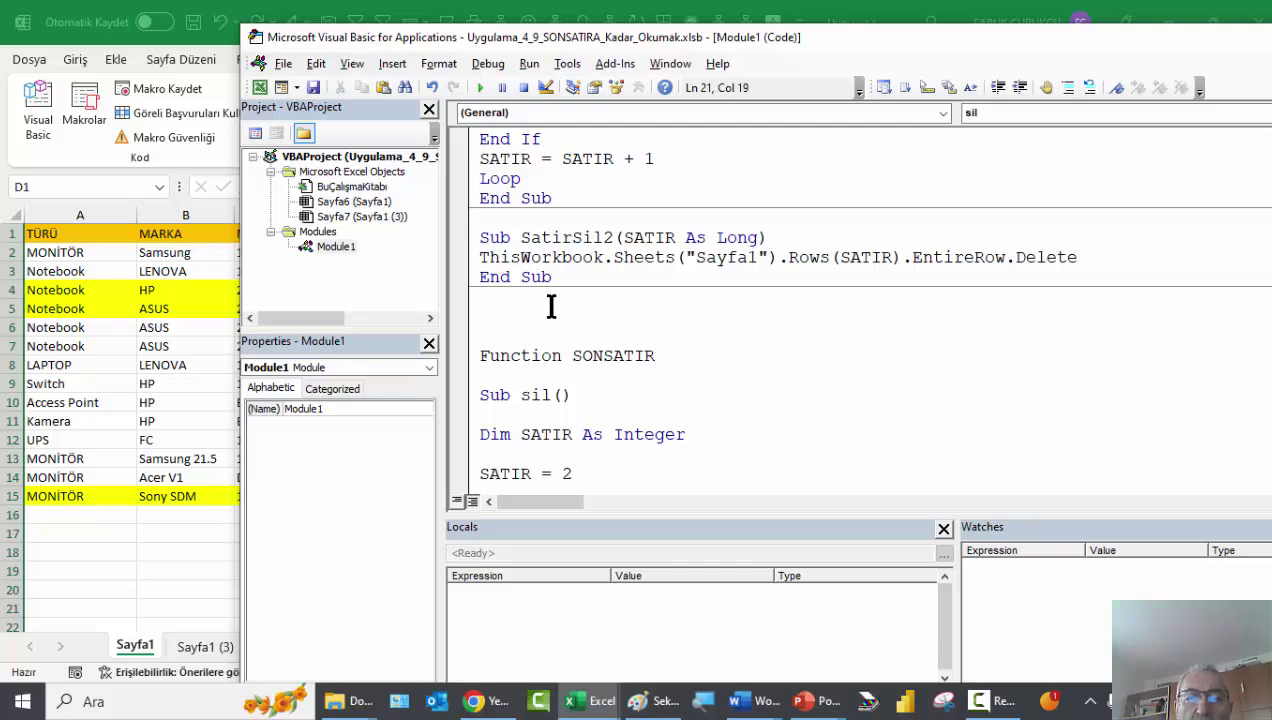
key("Return")
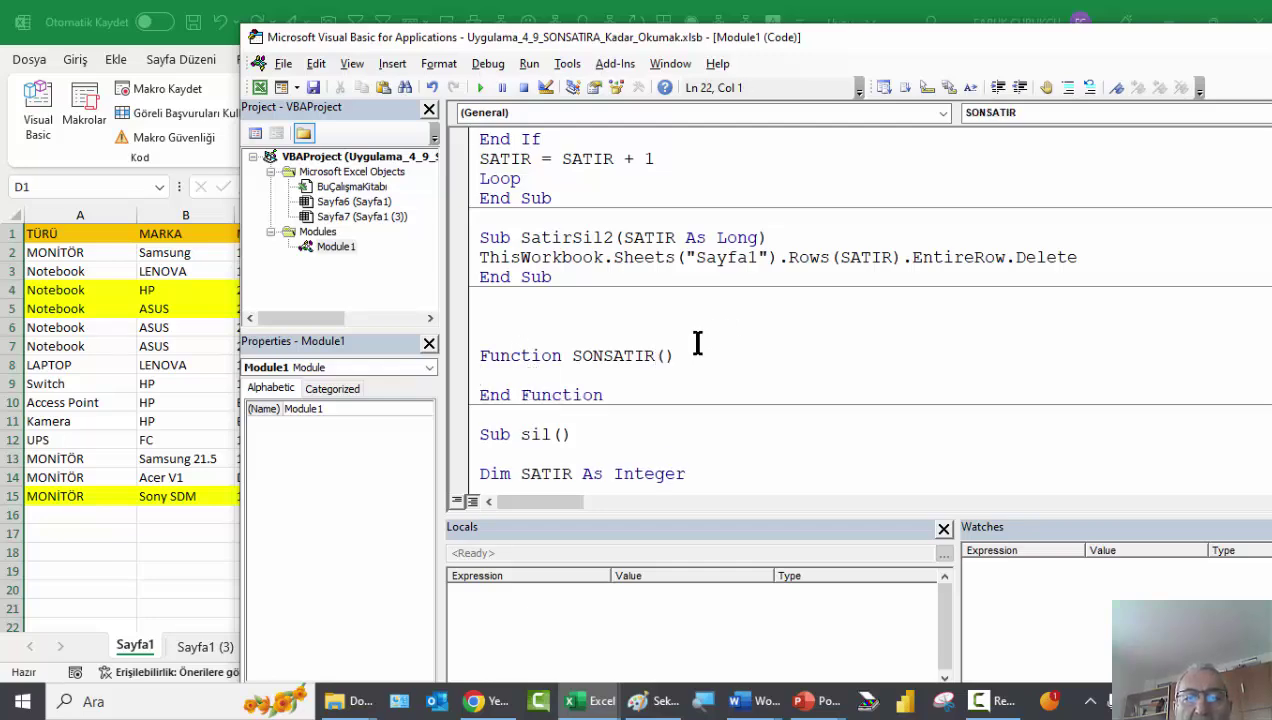
Step: Give the SONSATIR function the return type As Long
scroll(660, 357, "down", 4)
scroll(691, 413, "down", 3)
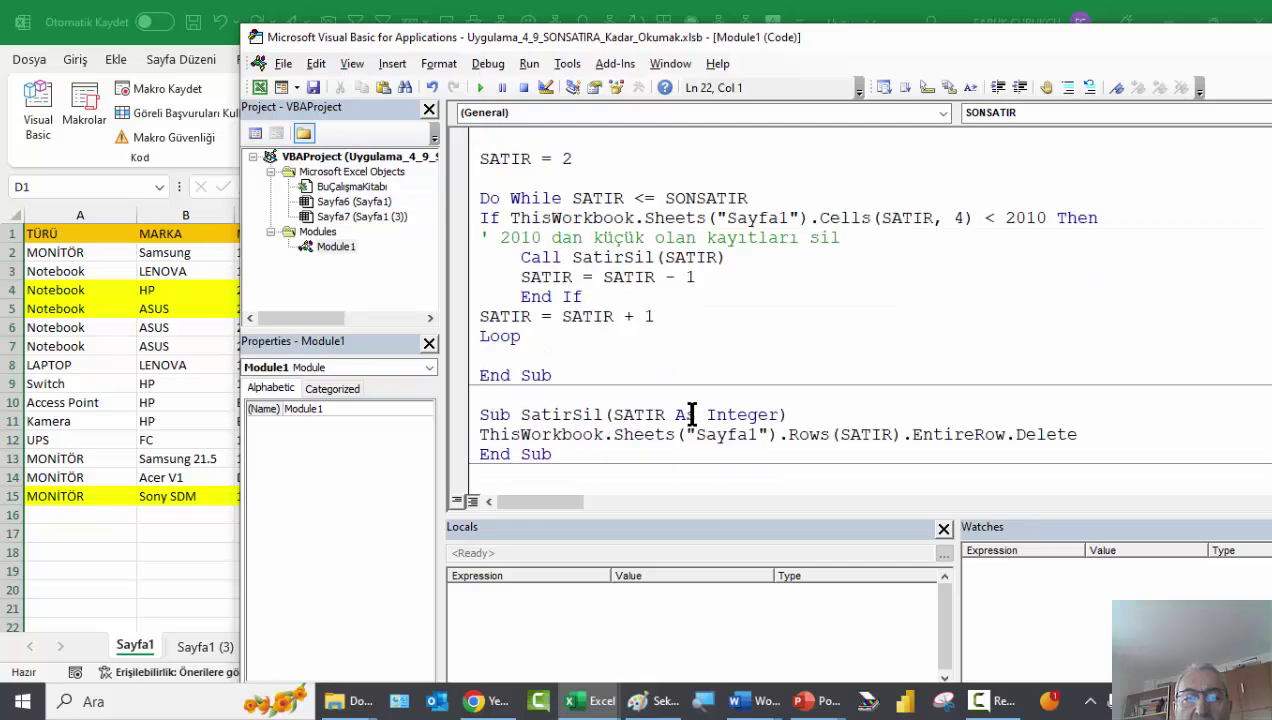
scroll(691, 413, "down", 2)
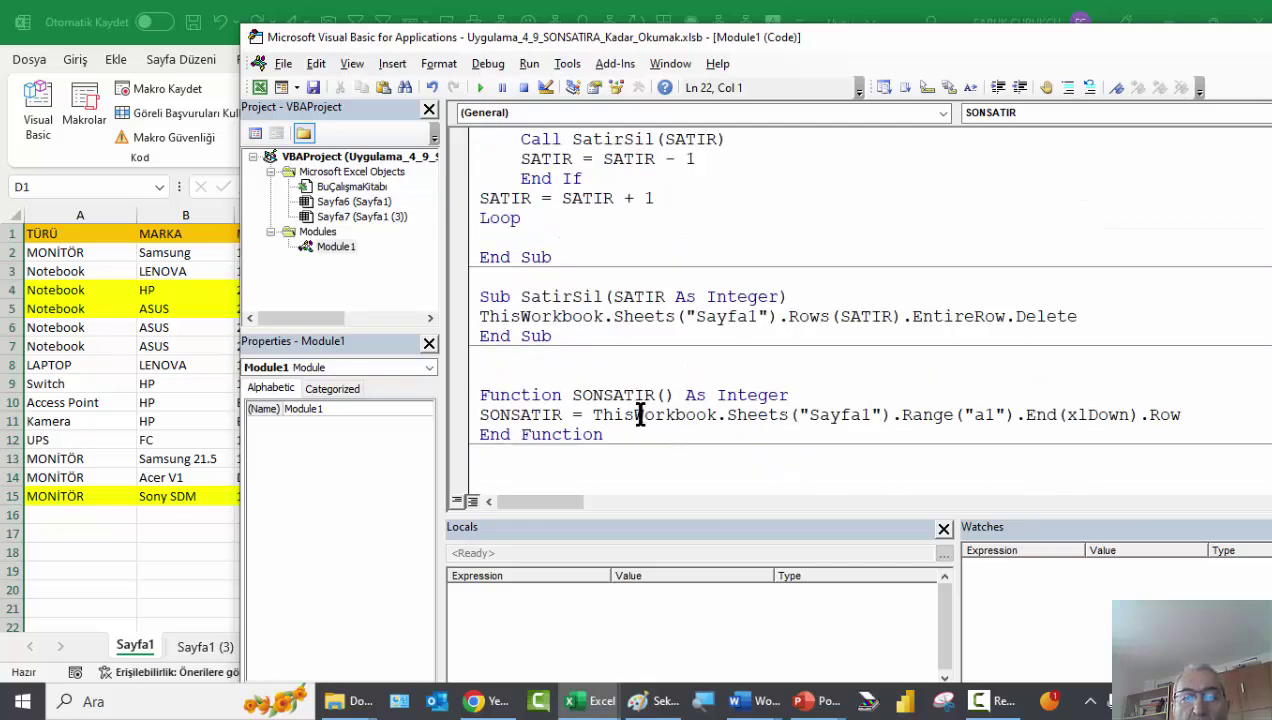
scroll(688, 396, "up", 4)
scroll(690, 390, "up", 1)
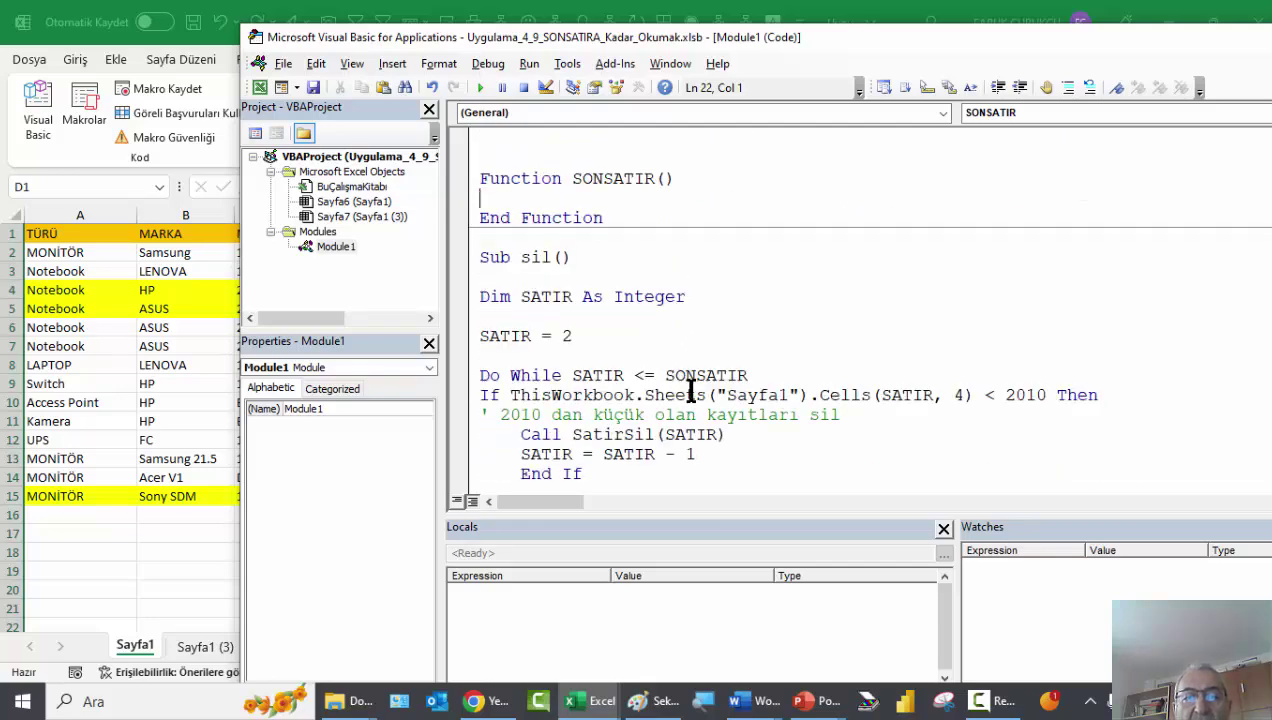
scroll(690, 390, "up", 1)
left_click(718, 237)
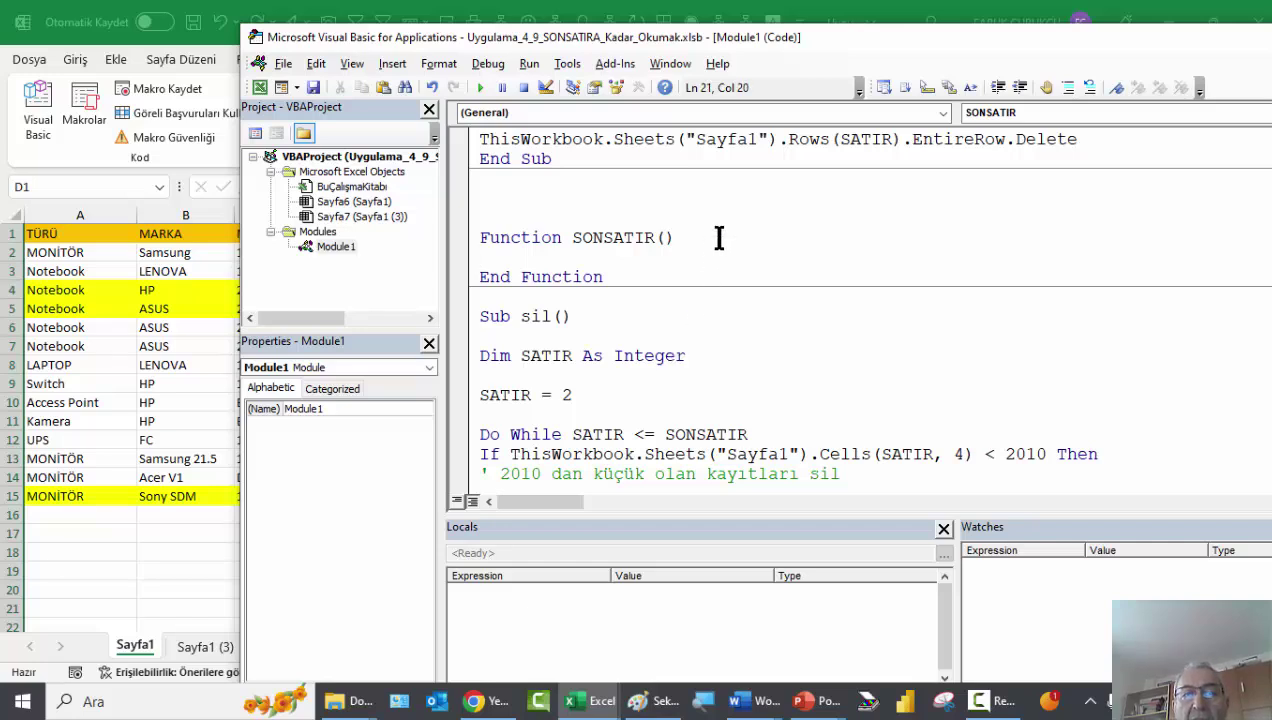
type(" As Lon")
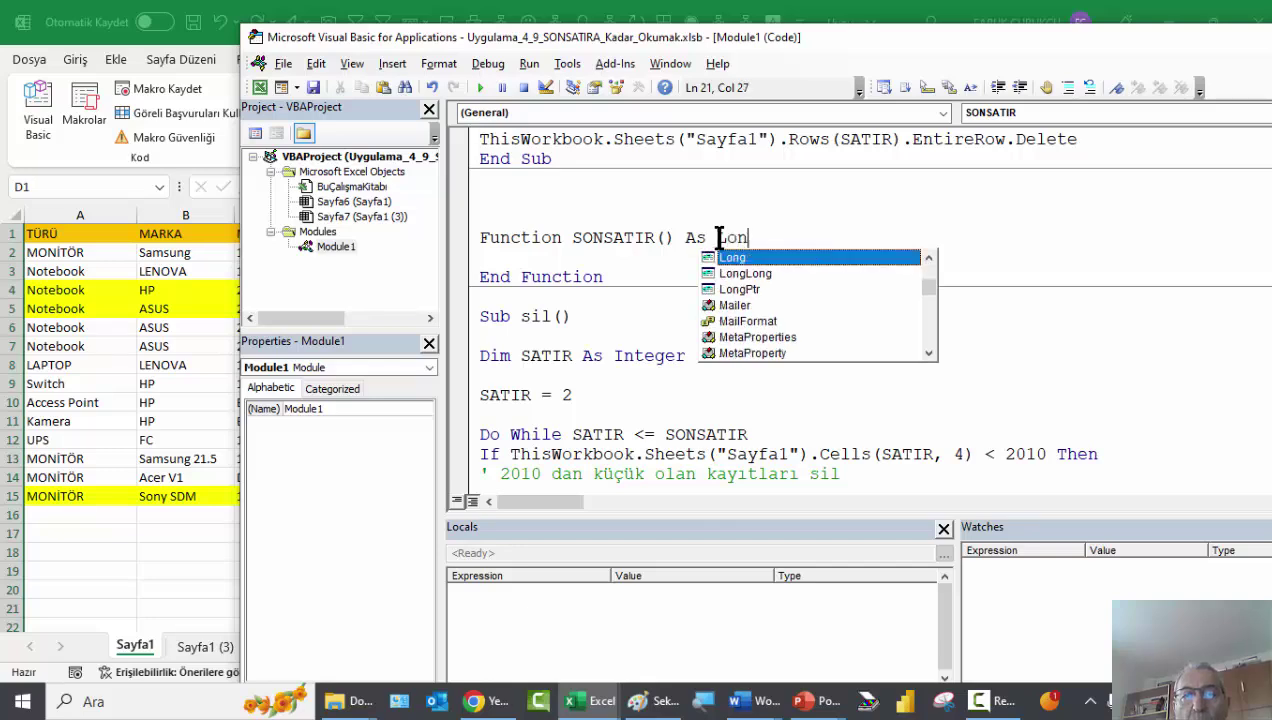
key("Return")
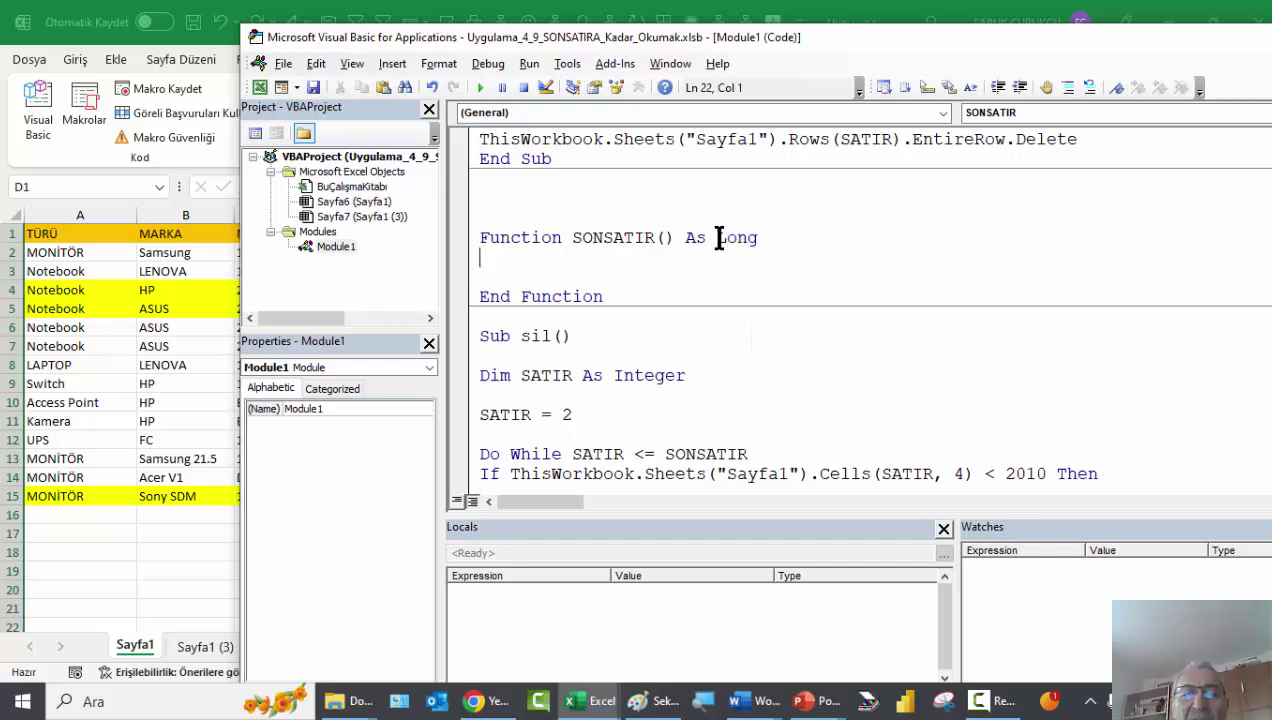
Step: Copy the name SONSATIR into the function body and follow it with =
scroll(587, 271, "up", 3)
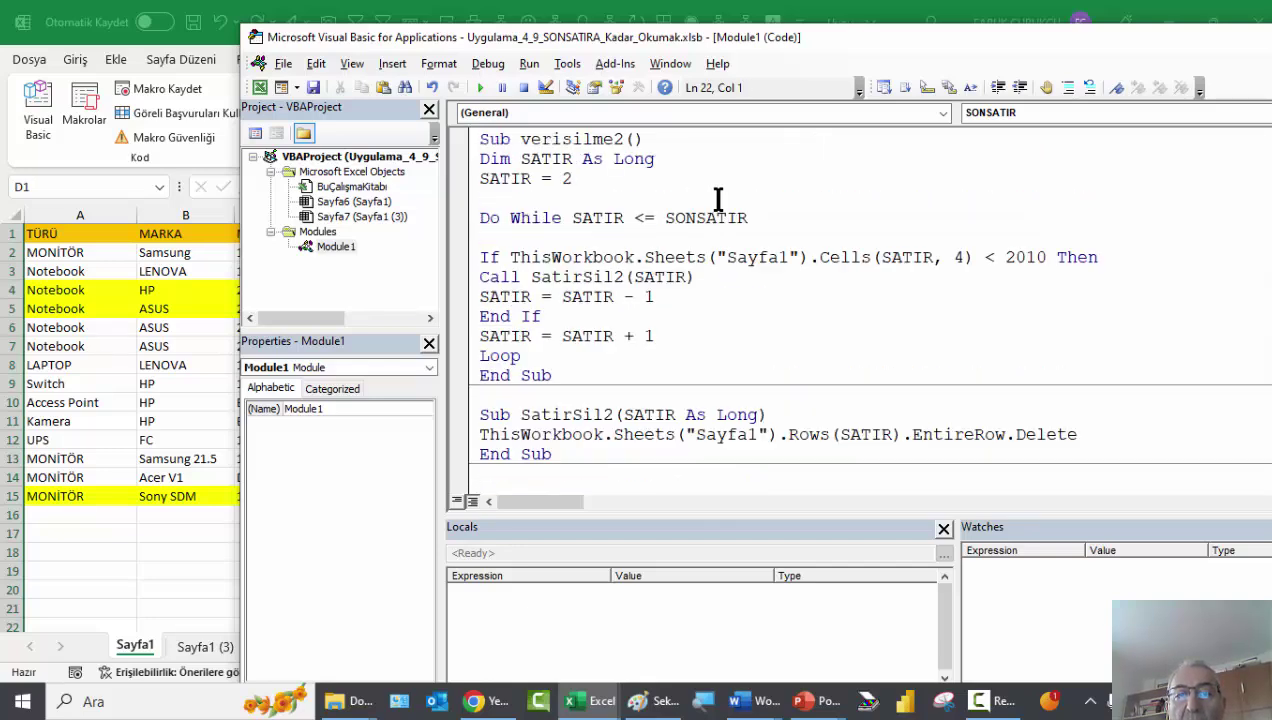
scroll(714, 199, "up", 2)
scroll(704, 235, "down", 1)
scroll(660, 372, "down", 2)
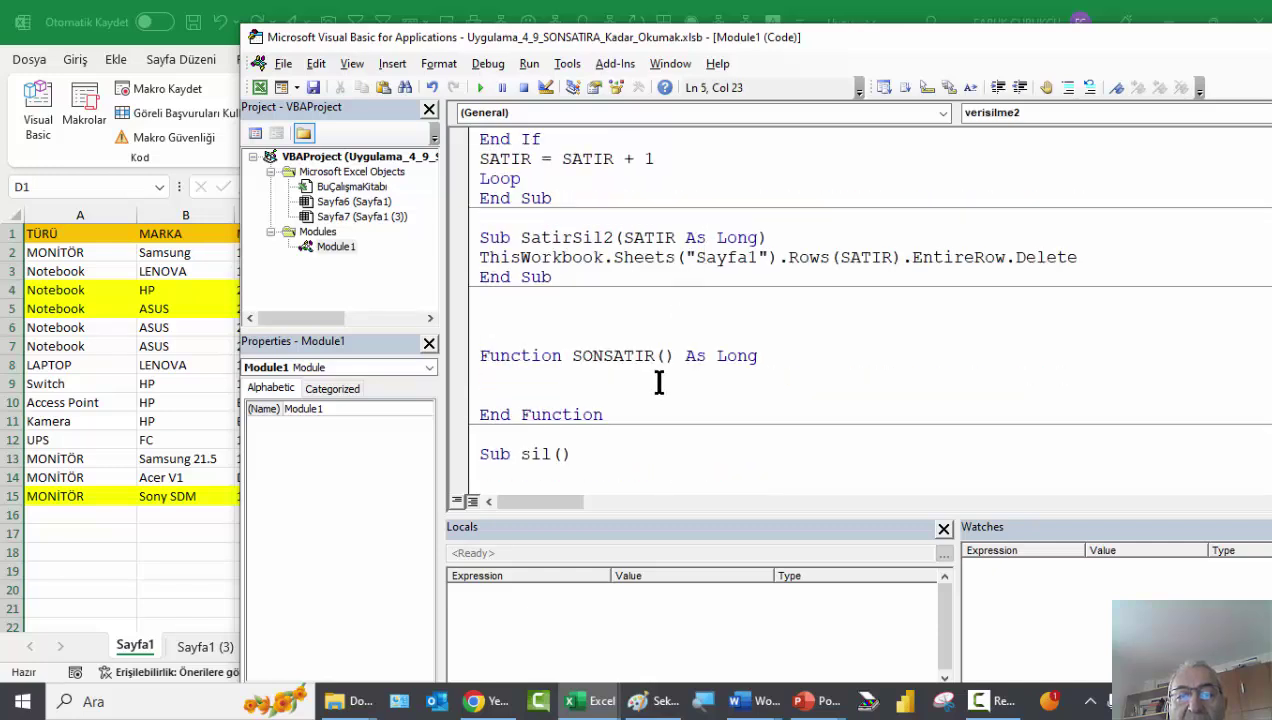
double_click(618, 355)
key("ctrl+c")
left_click(534, 376)
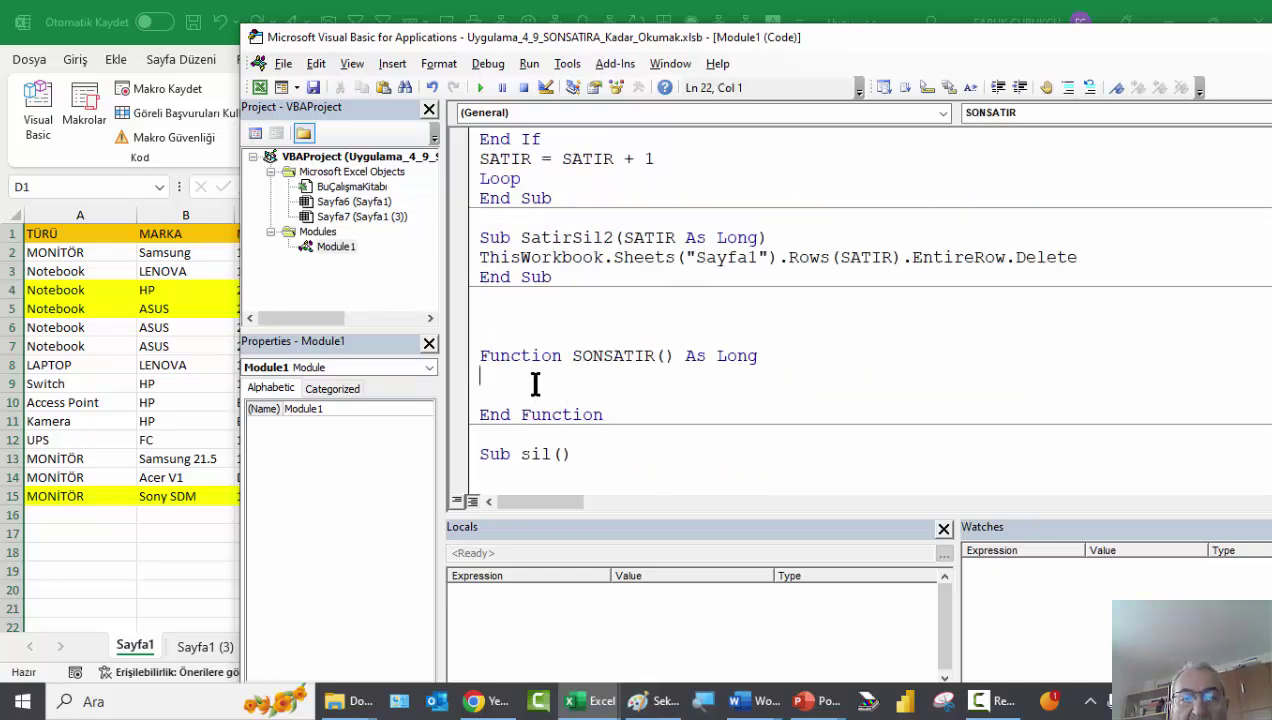
key("ctrl+v")
type("=")
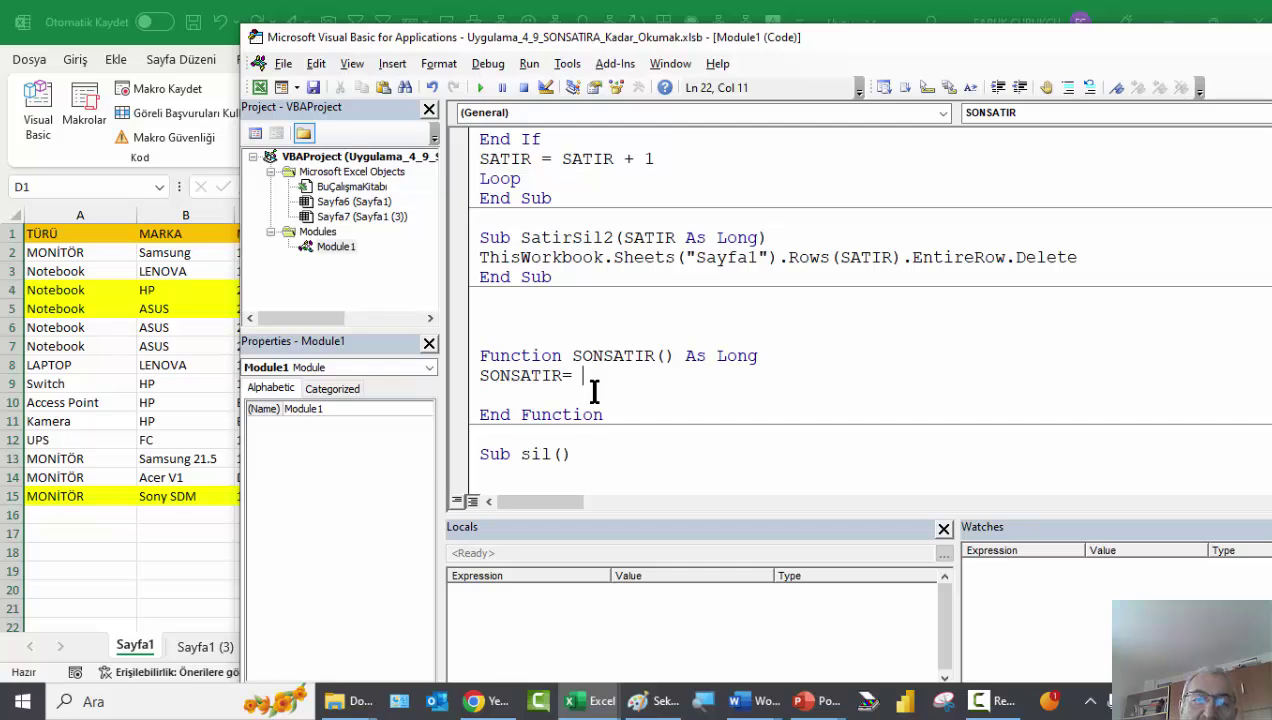
Step: Leave the unfinished SONSATIR= line, triggering the Expected: expression compile error
scroll(597, 372, "up", 1)
scroll(599, 358, "up", 2)
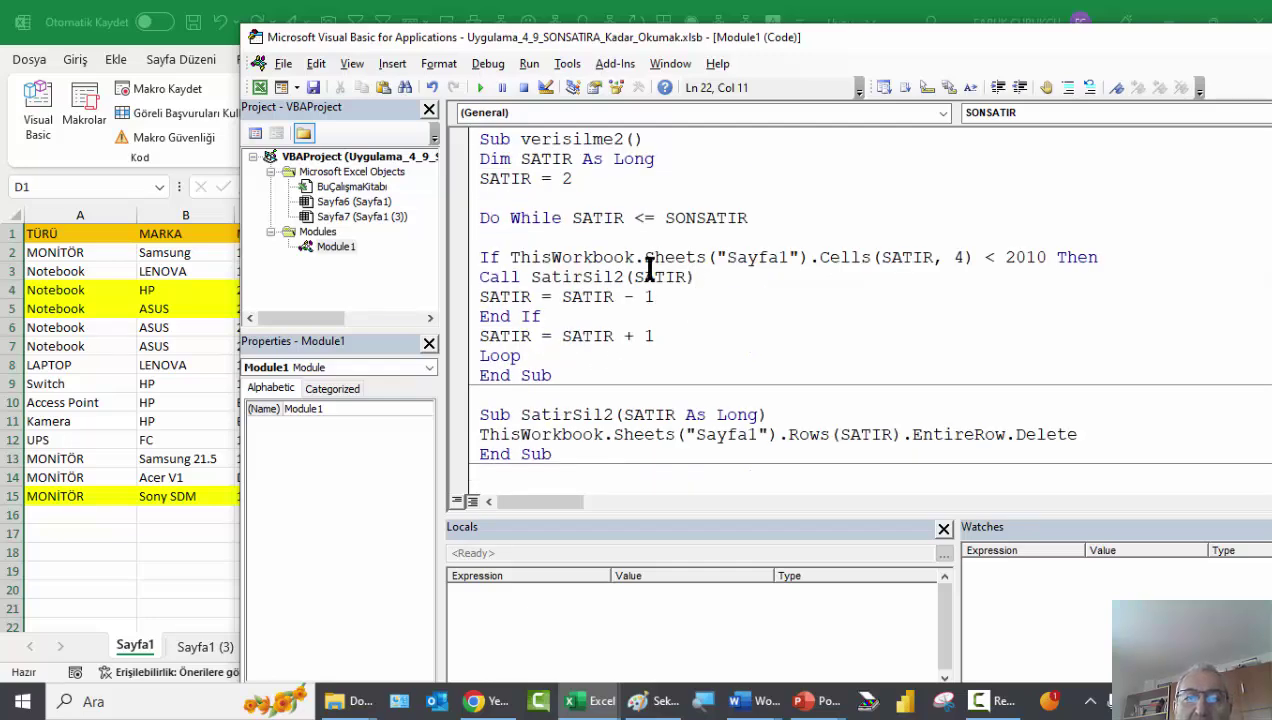
scroll(734, 300, "down", 3)
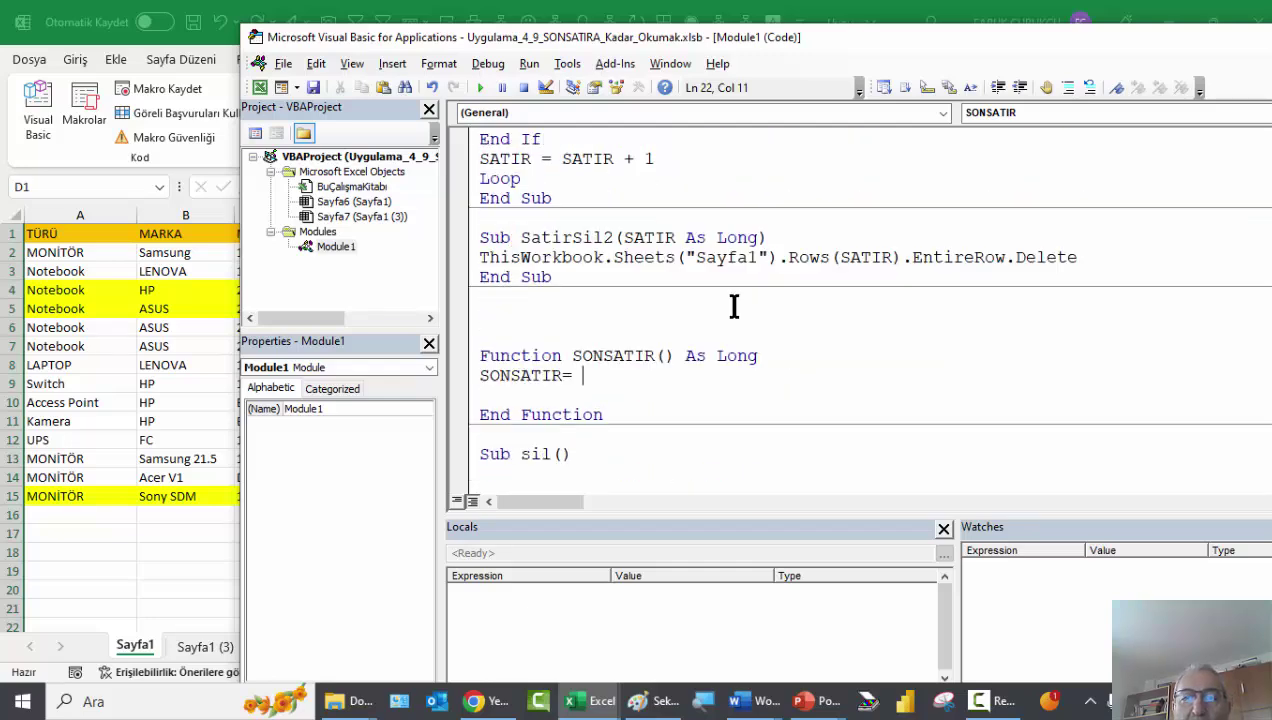
scroll(727, 315, "down", 2)
scroll(724, 360, "down", 1)
scroll(724, 376, "down", 3)
scroll(724, 377, "down", 2)
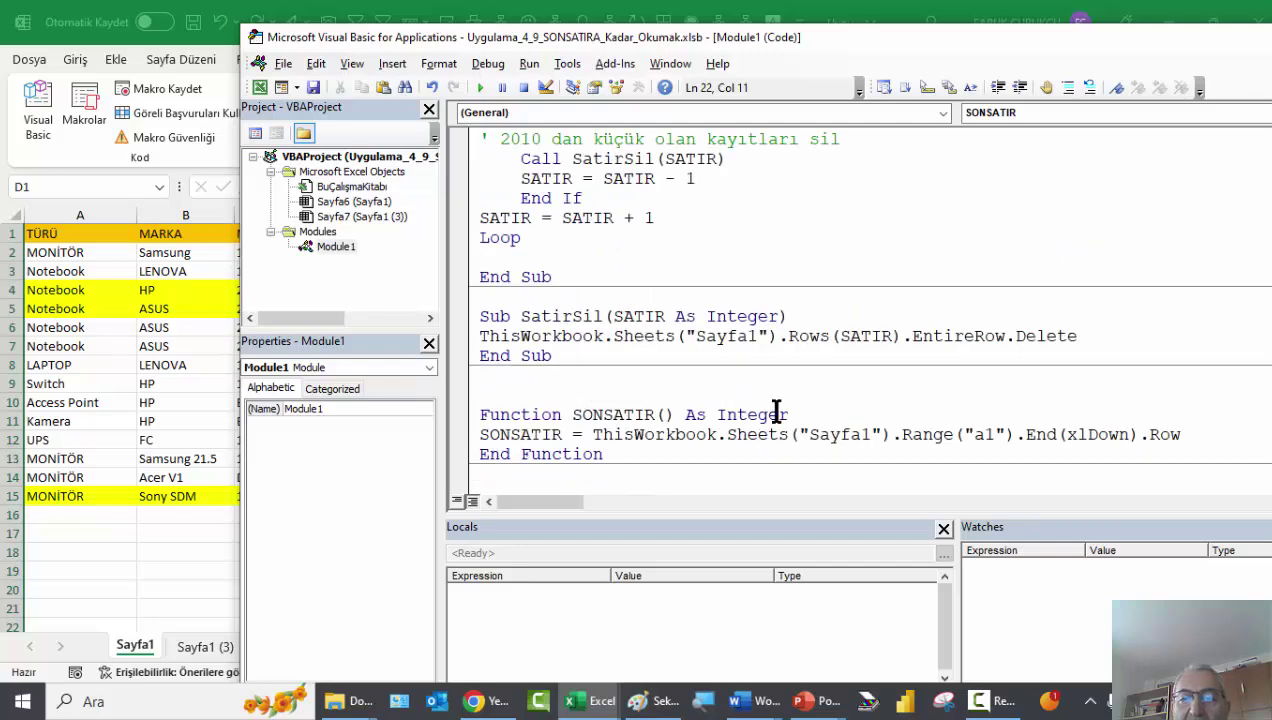
left_click(1150, 452)
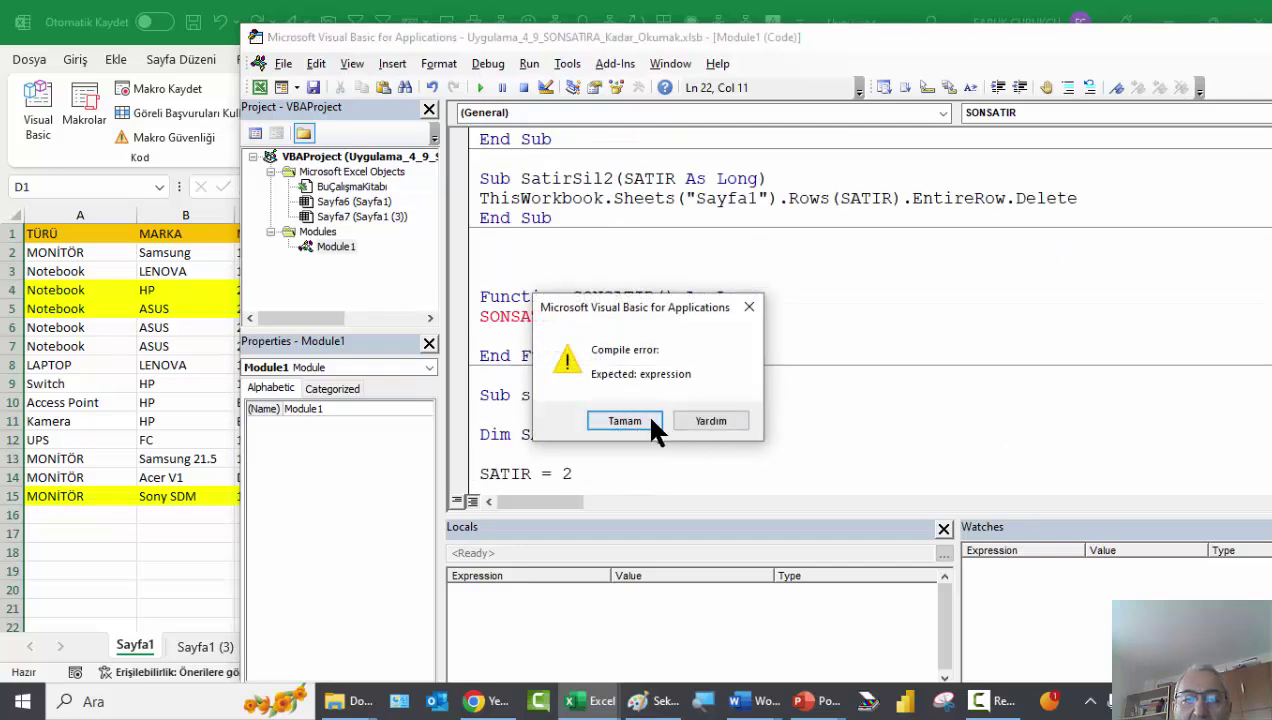
Step: Dismiss the Expected: expression compile error and look over the module
left_click(651, 421)
scroll(653, 432, "down", 2)
scroll(730, 417, "down", 2)
scroll(744, 432, "down", 1)
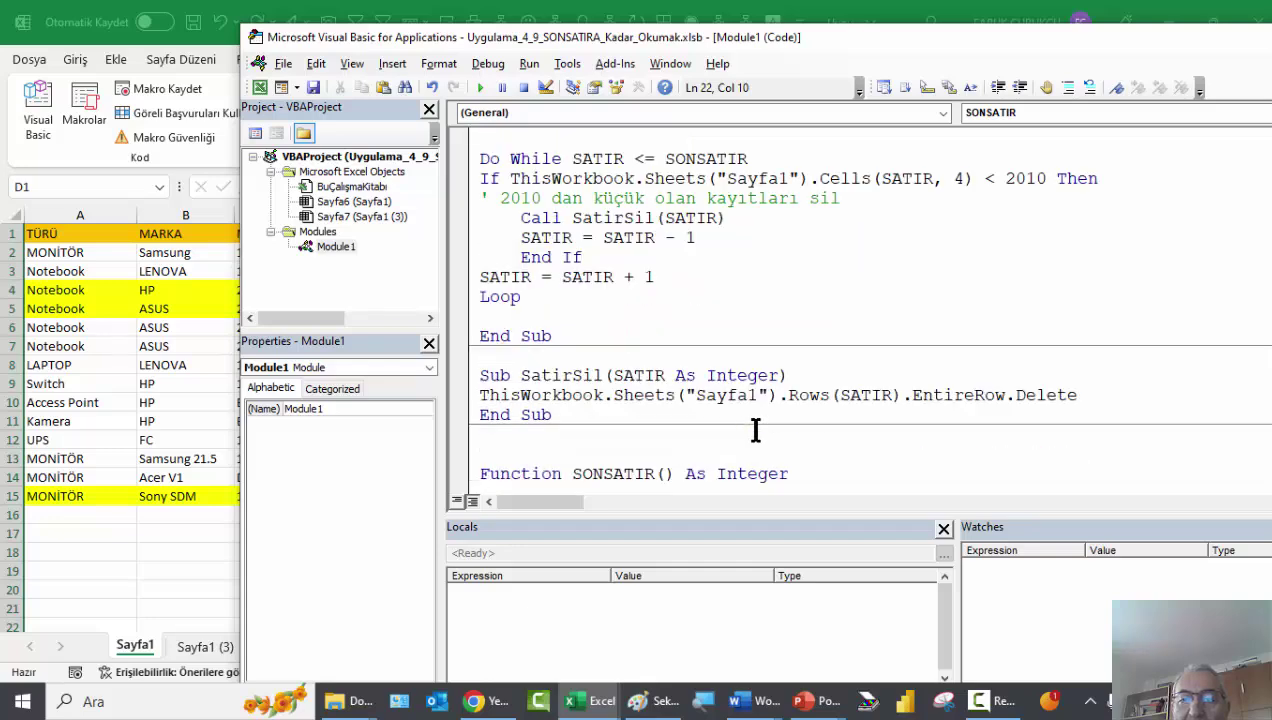
scroll(1000, 434, "down", 3)
left_click_drag(1060, 438, 590, 437)
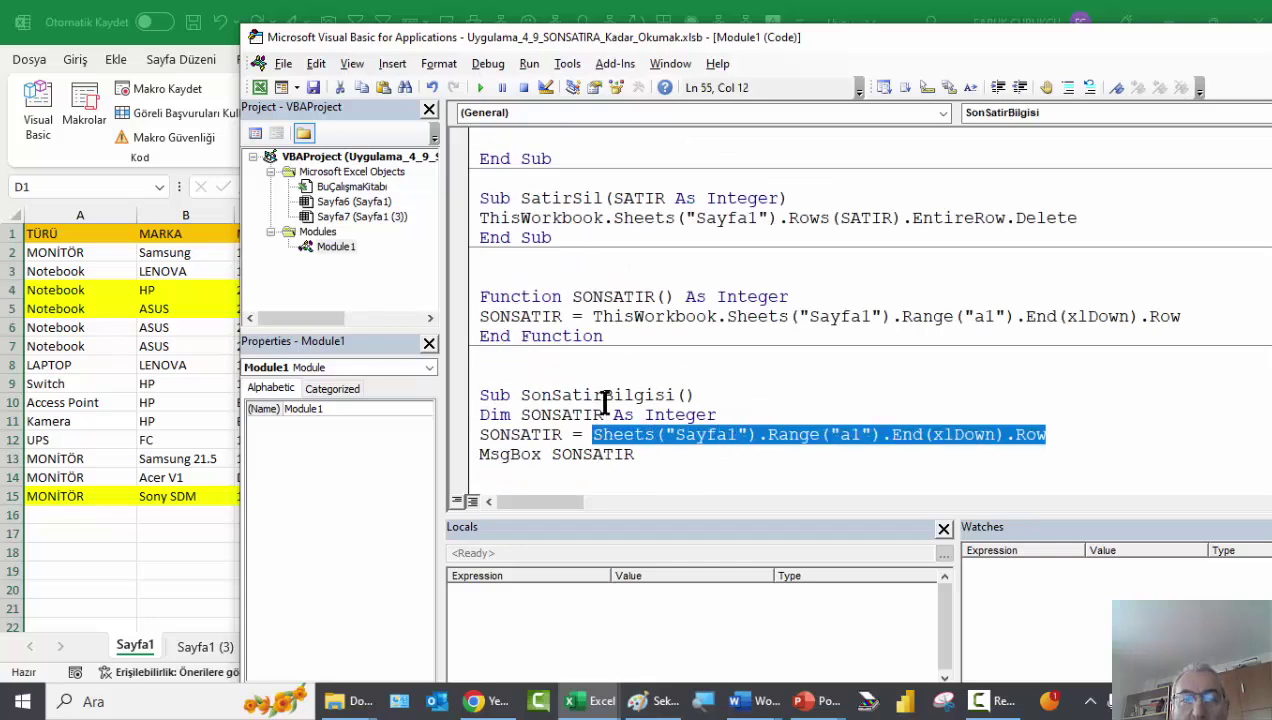
scroll(602, 398, "up", 5)
scroll(602, 390, "up", 3)
Step: Complete the line as SONSATIR = ThisWorkbook.Sheets("Sayfa1").Range("a1").End(xlDown).Row
left_click(600, 253)
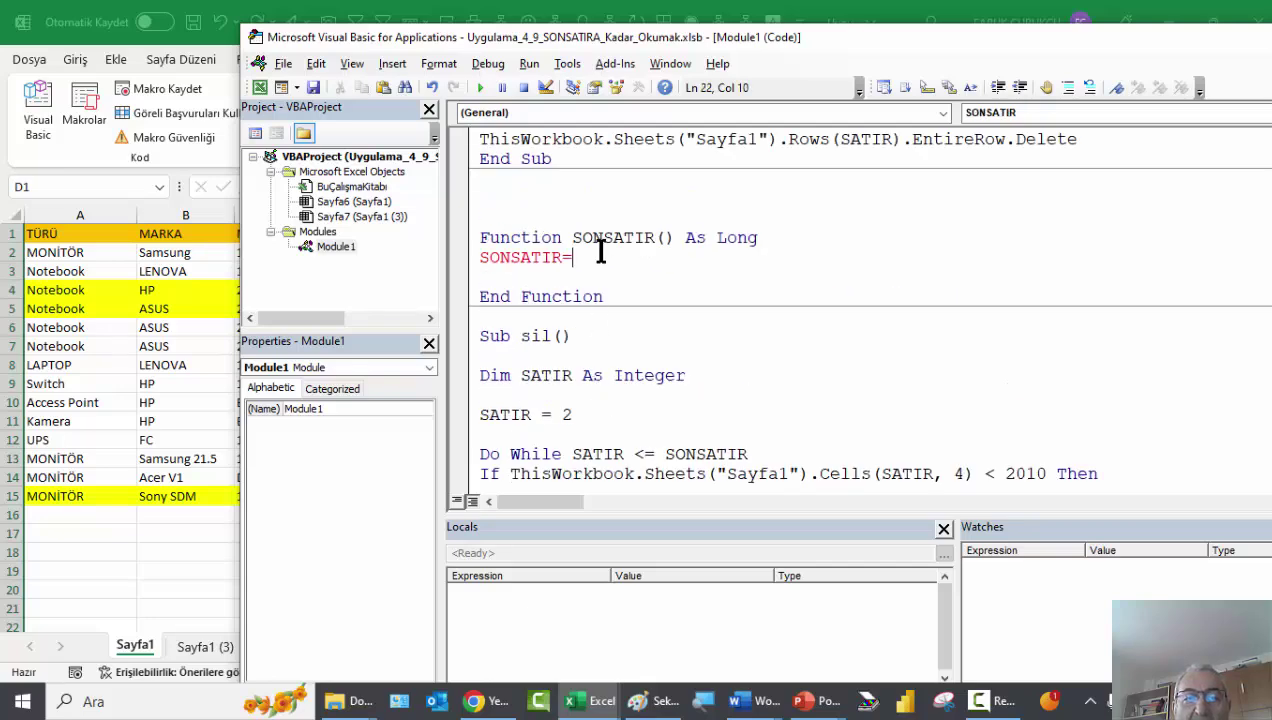
type("This")
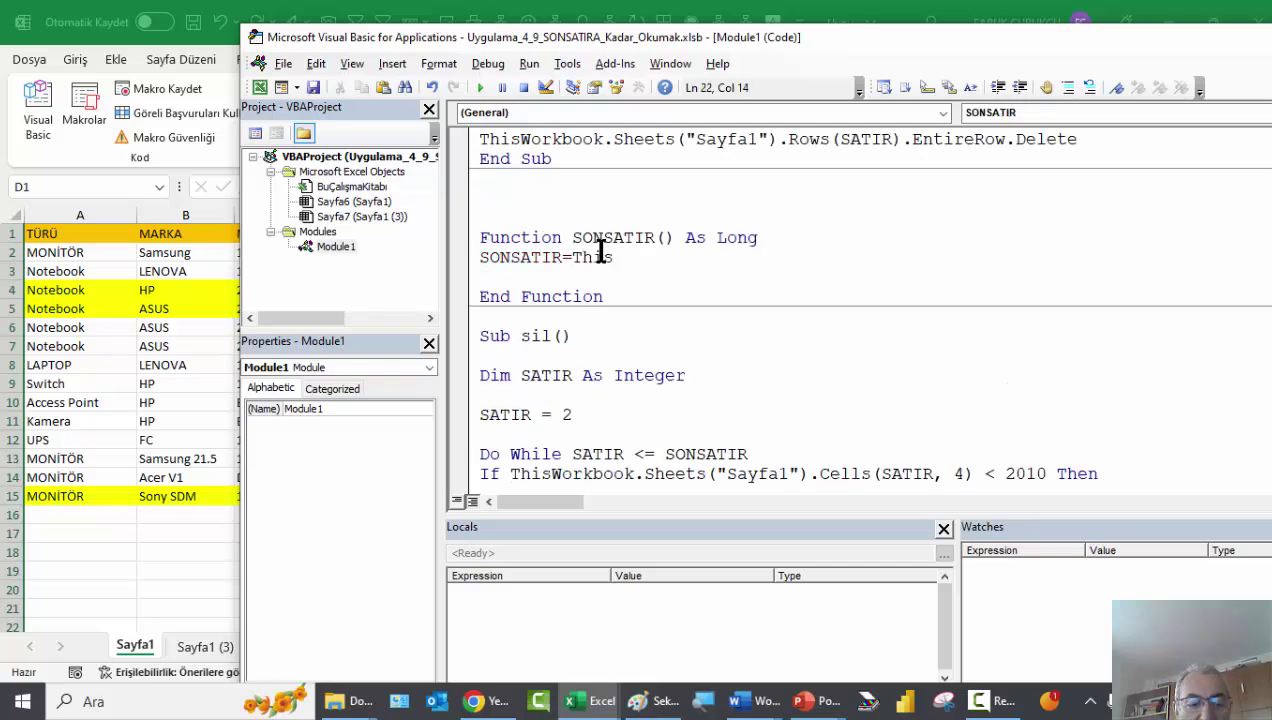
type("Workbook")
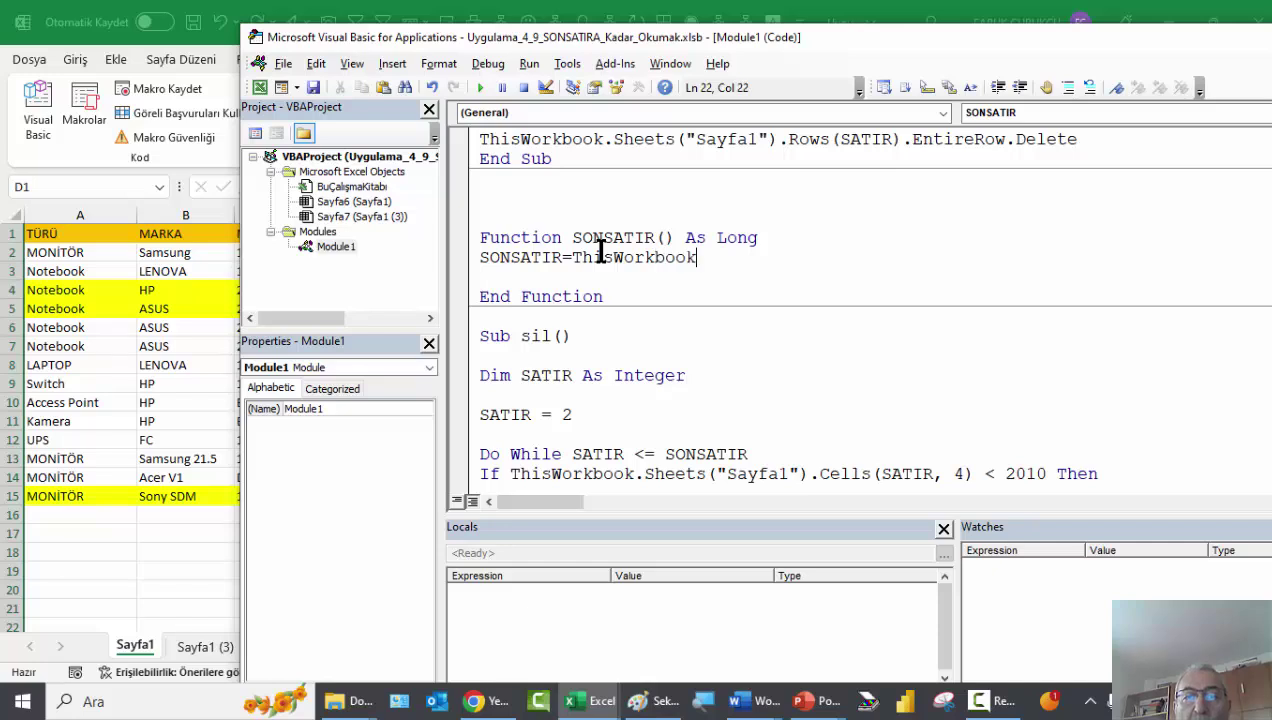
type(".Sheets(\"Sayfa1\").Range(\"a1\").End(xlDown).Row")
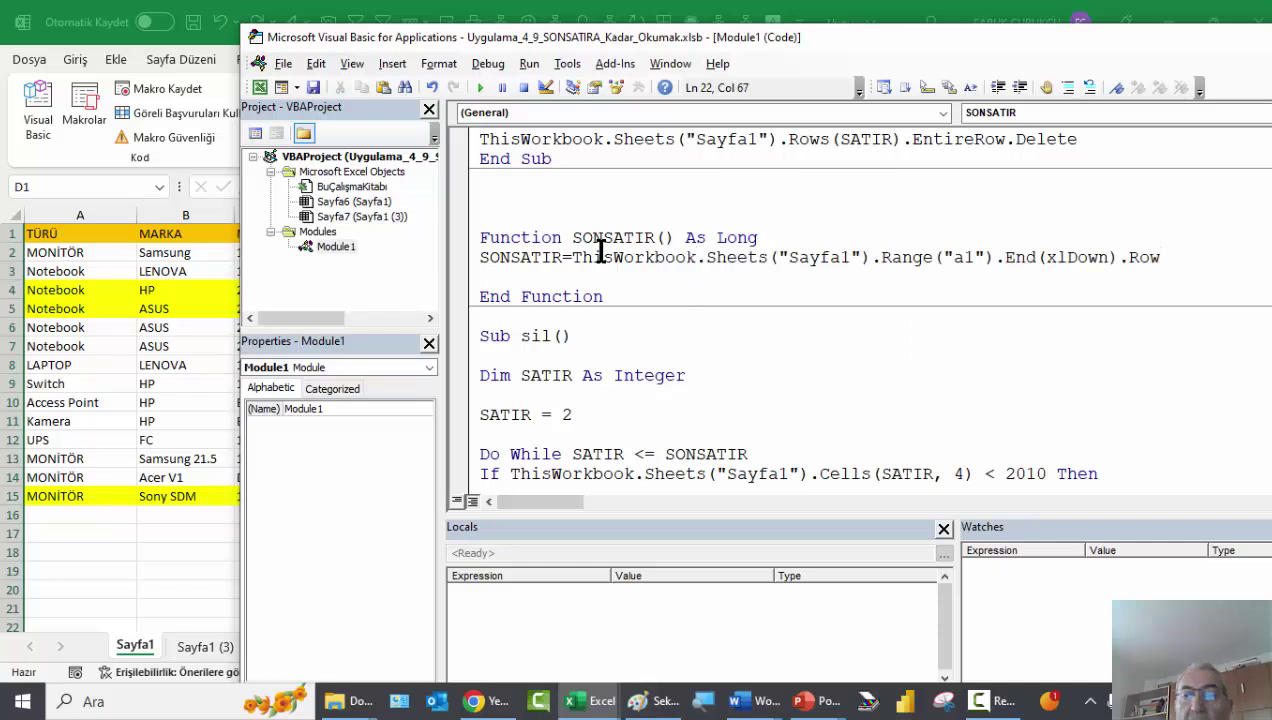
left_click(606, 272)
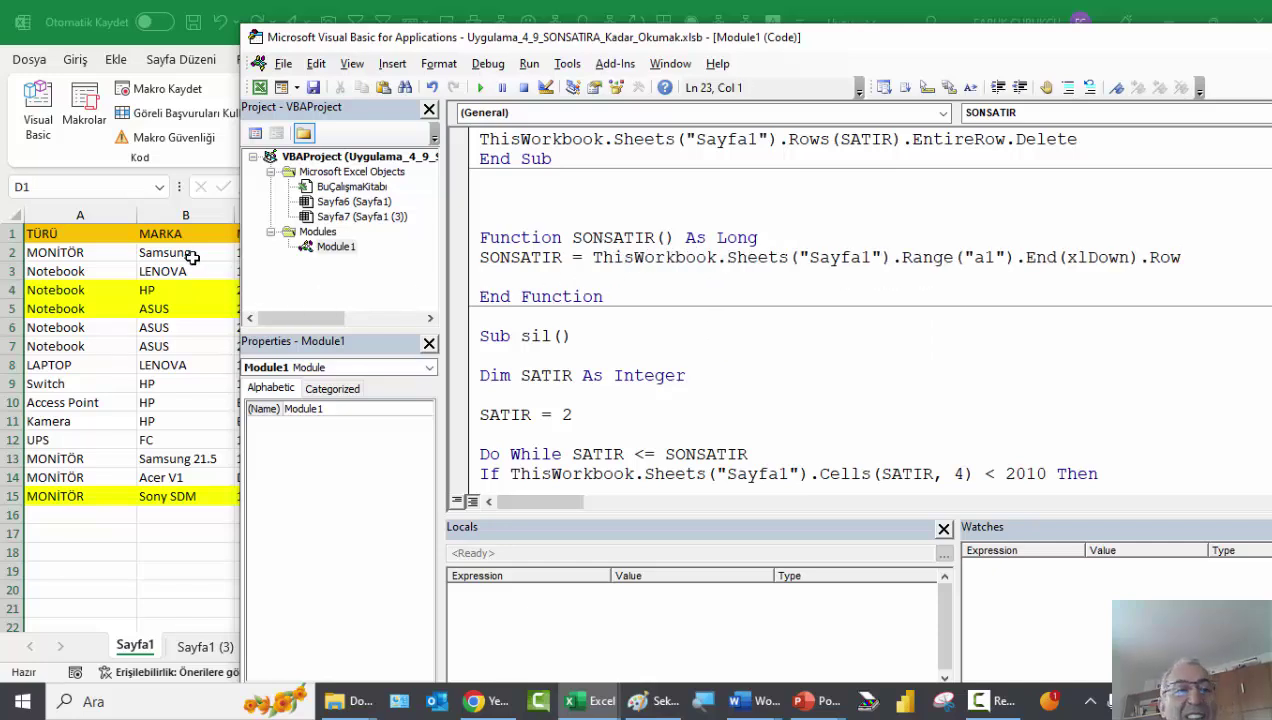
Step: Delete the extra blank line above Function SONSATIR and scroll back up to verisilme2
scroll(531, 278, "up", 3)
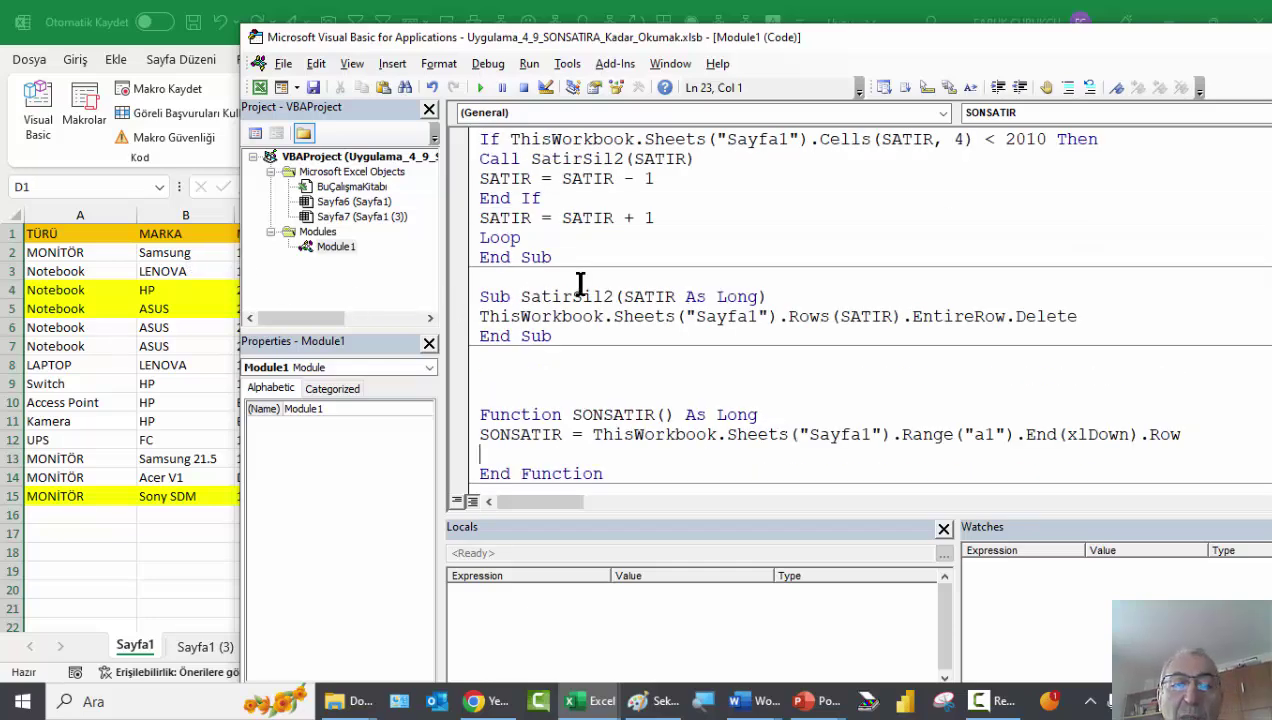
left_click(547, 375)
key("Delete")
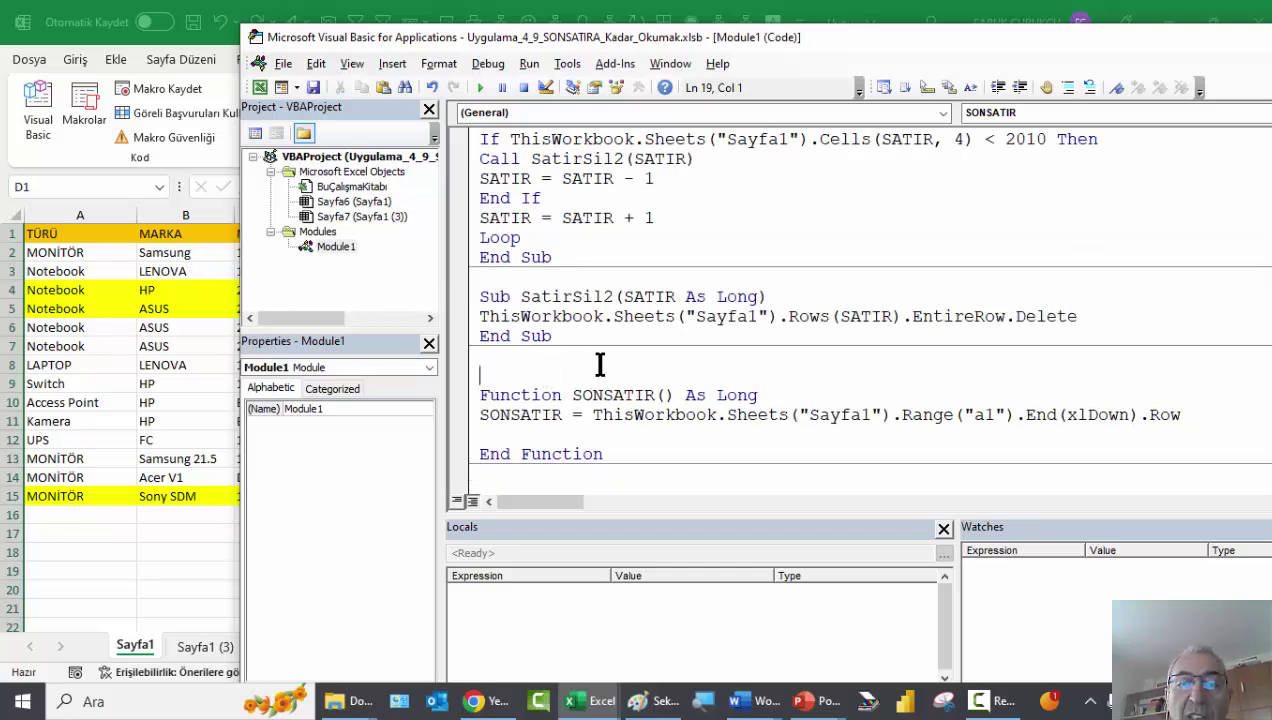
scroll(662, 300, "up", 2)
scroll(708, 255, "down", 1)
scroll(708, 255, "down", 2)
scroll(690, 290, "down", 3)
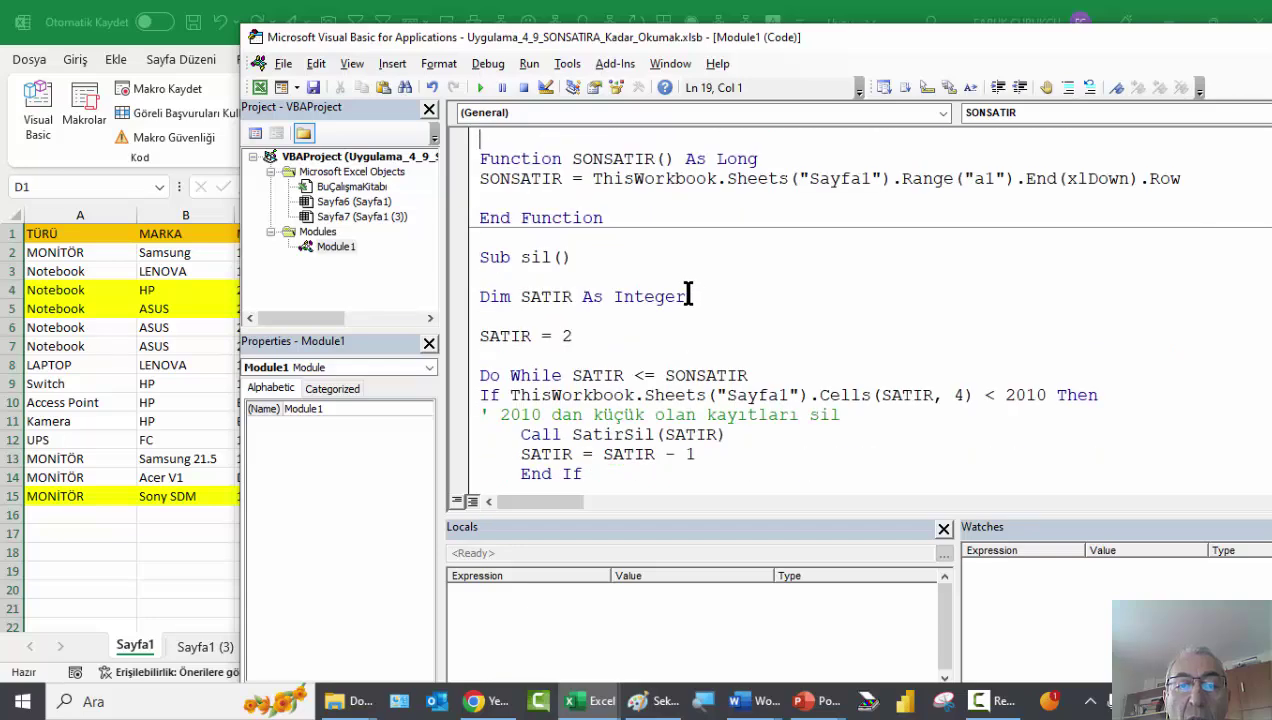
scroll(688, 296, "down", 3)
scroll(686, 300, "down", 3)
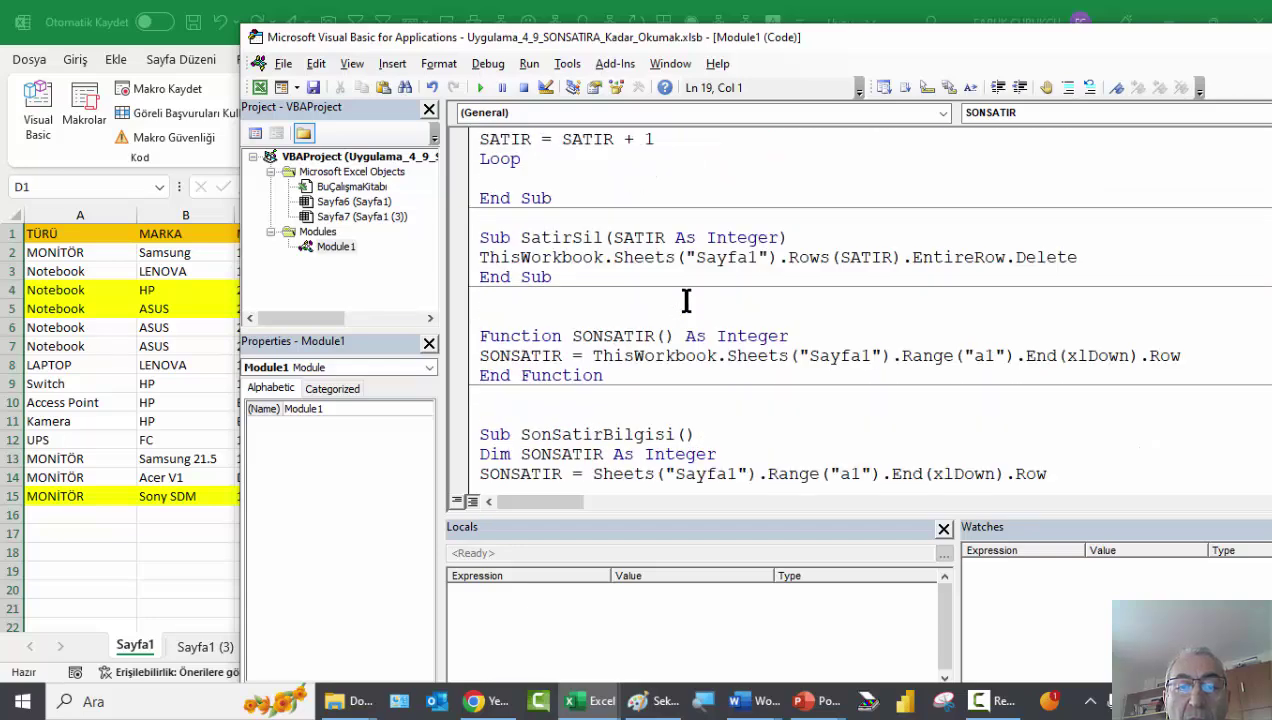
scroll(686, 300, "down", 3)
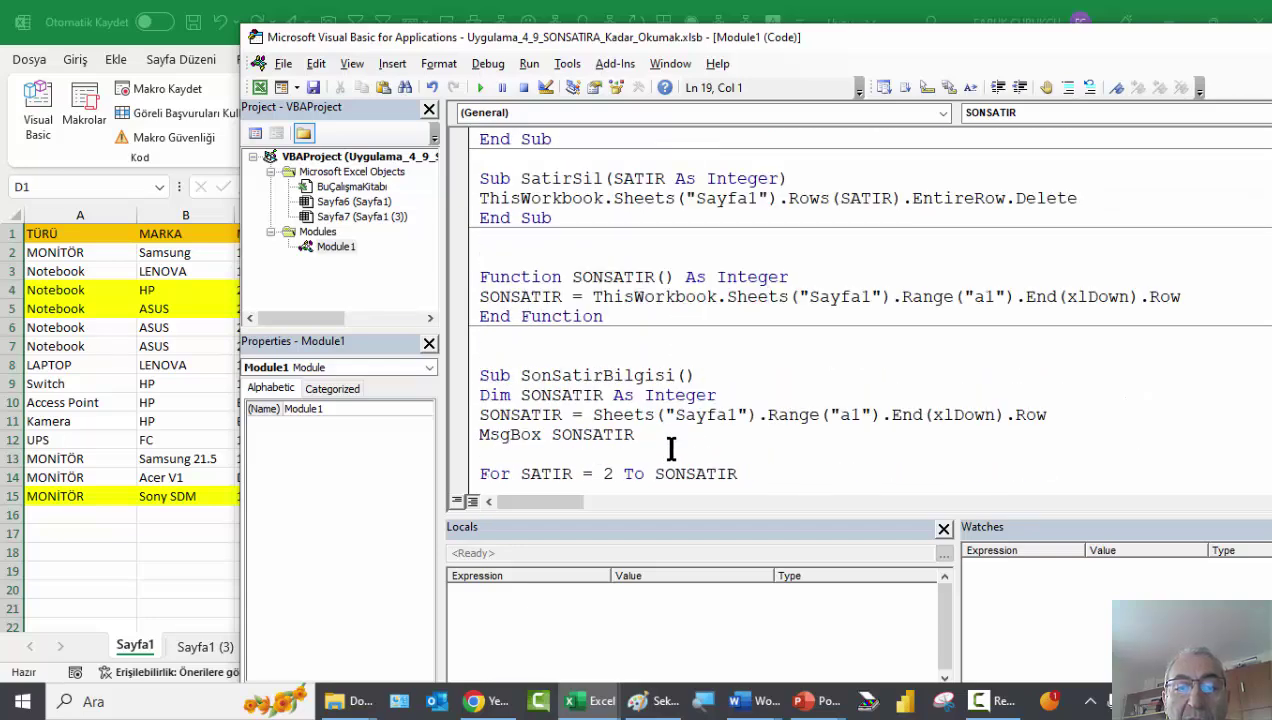
scroll(670, 450, "down", 2)
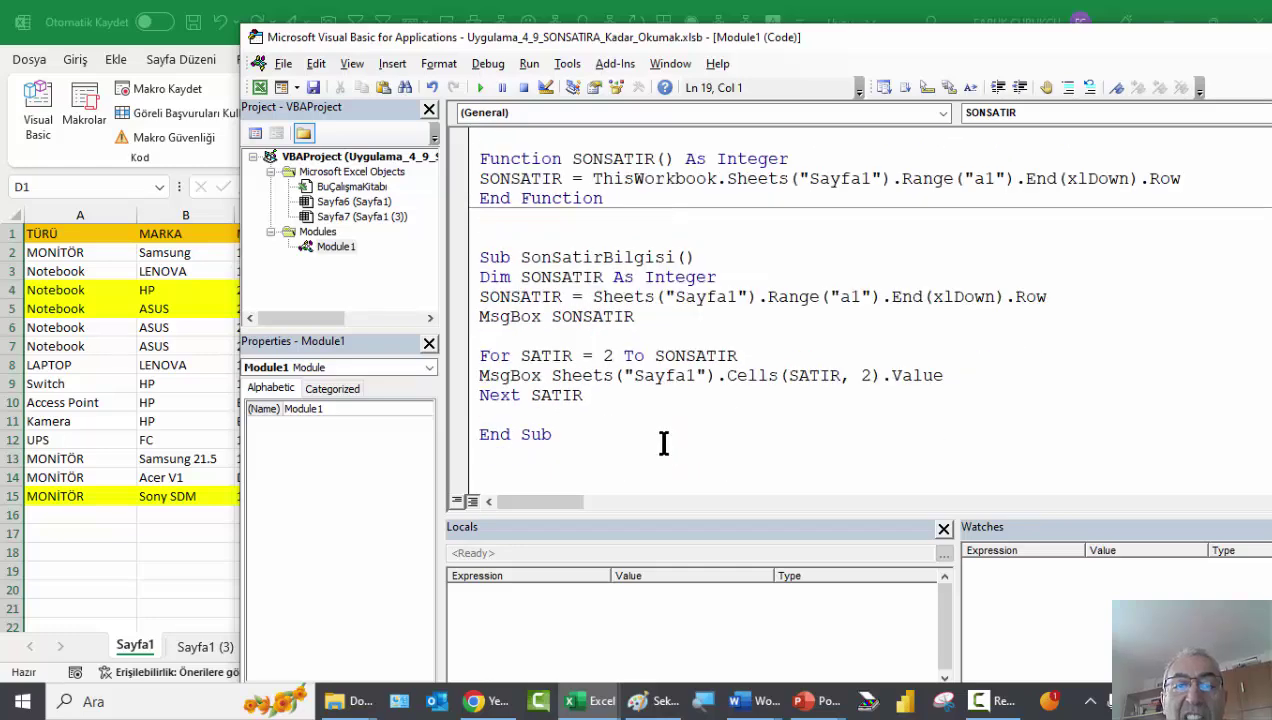
scroll(636, 305, "up", 3)
scroll(636, 300, "up", 3)
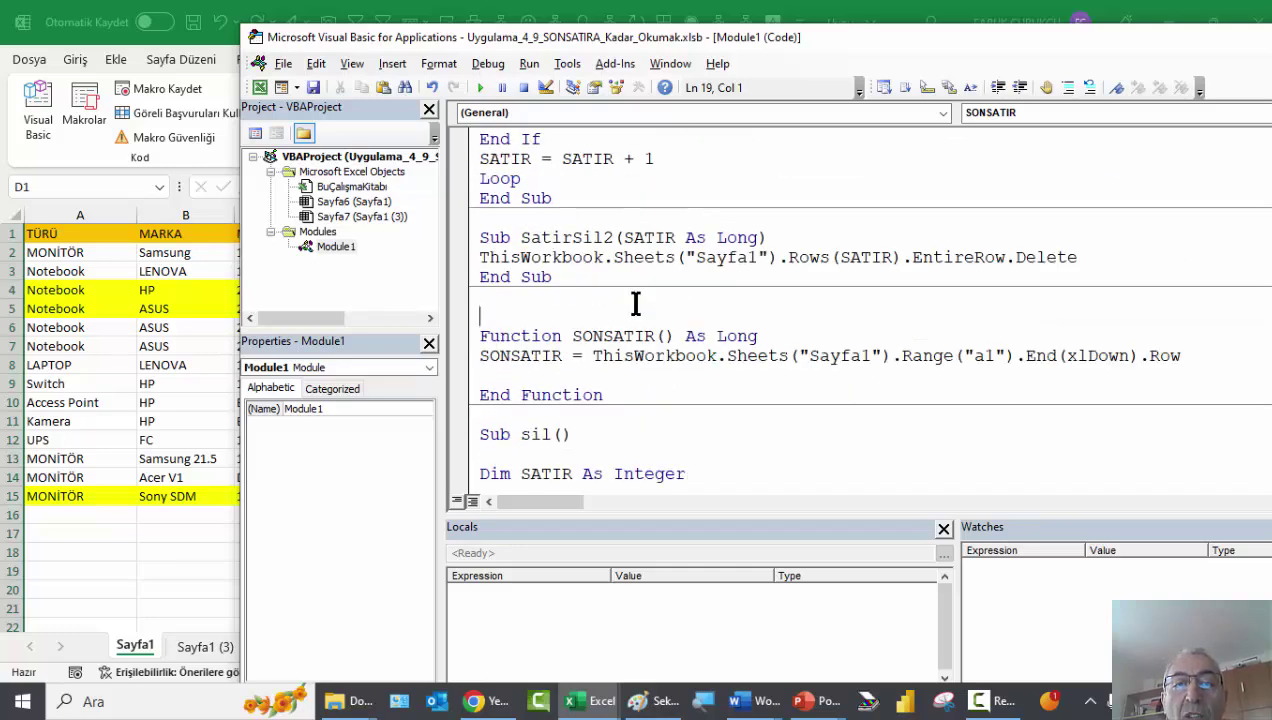
scroll(636, 300, "up", 3)
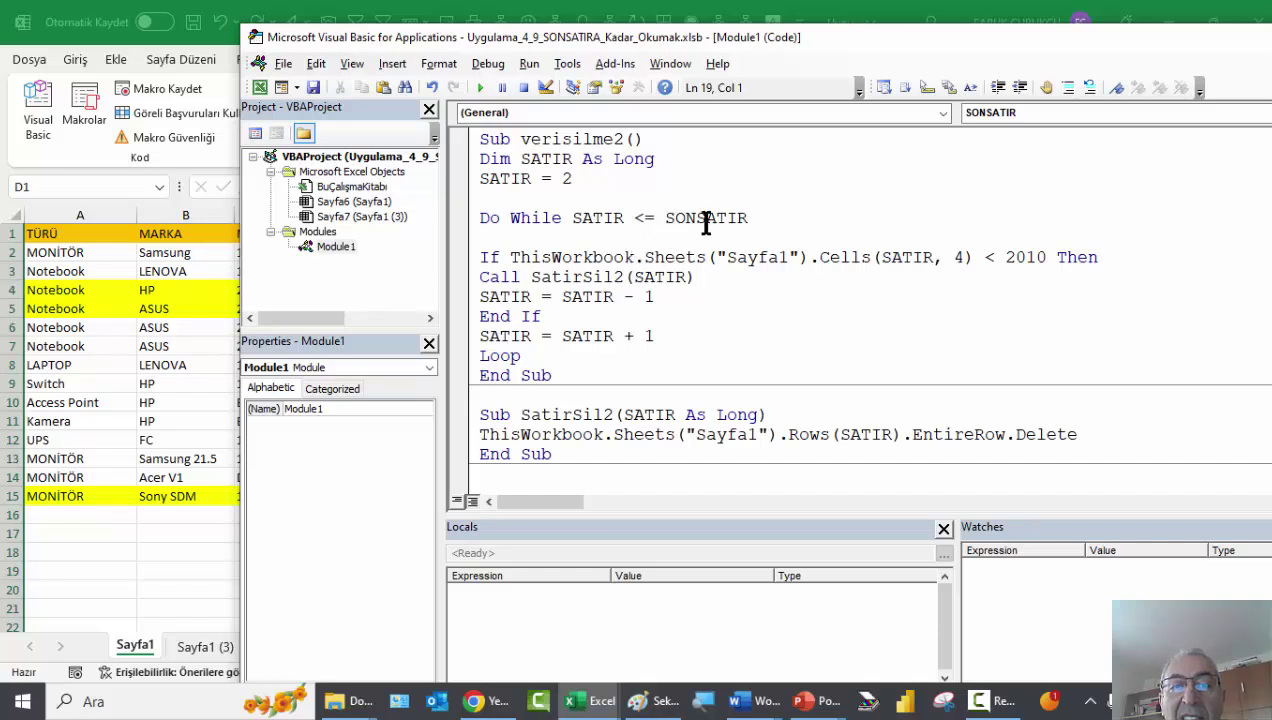
Step: Rename SONSATIR to SONSATIR2 in the Do While condition, function header and return assignment
left_click(746, 218)
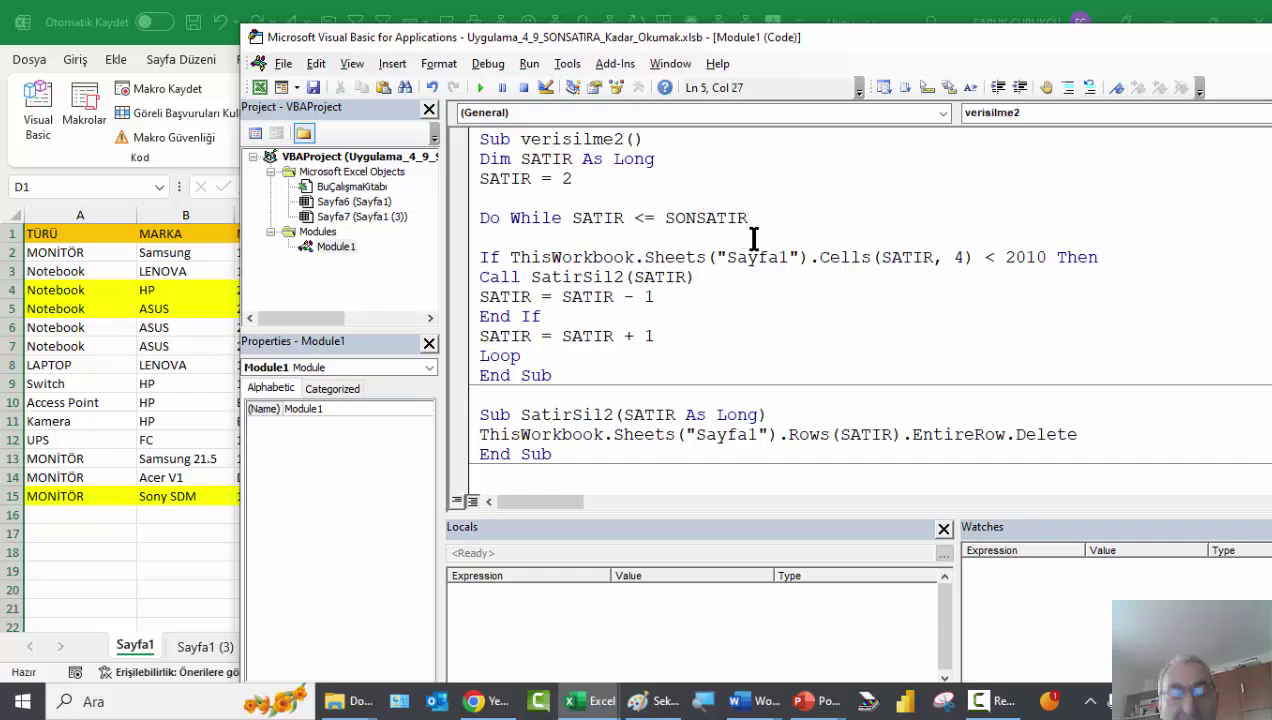
type("2")
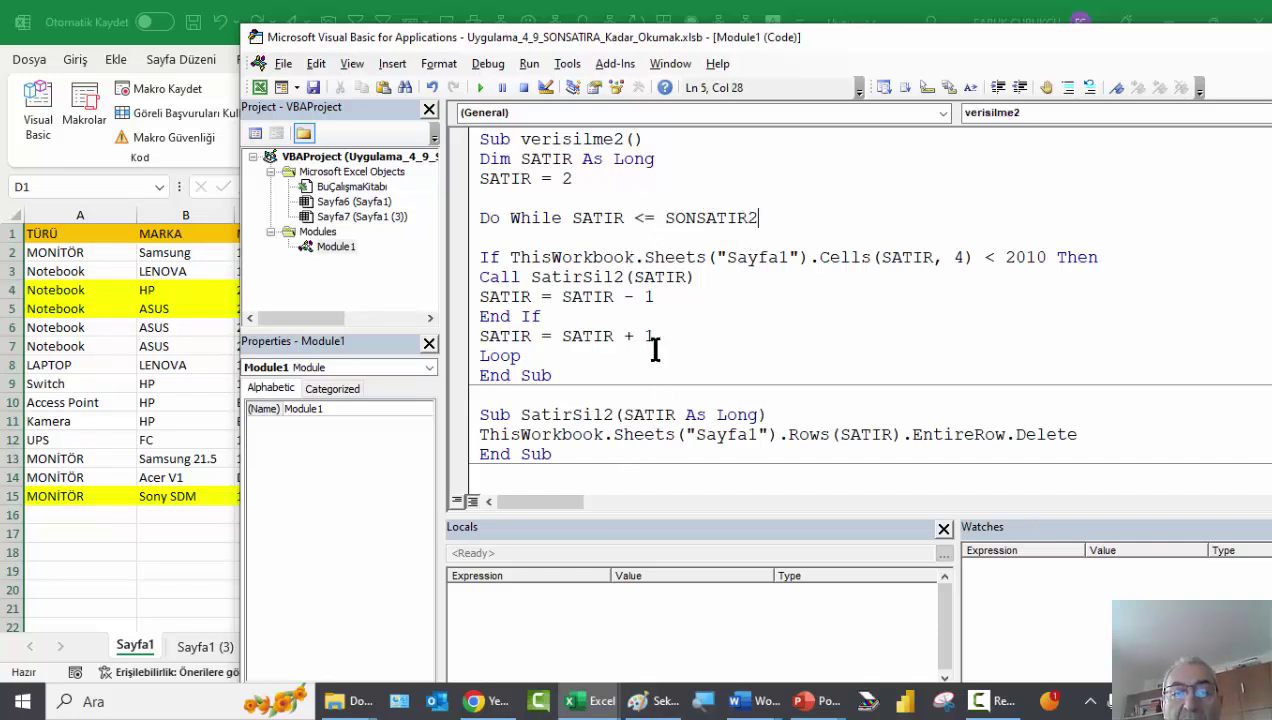
scroll(628, 305, "down", 2)
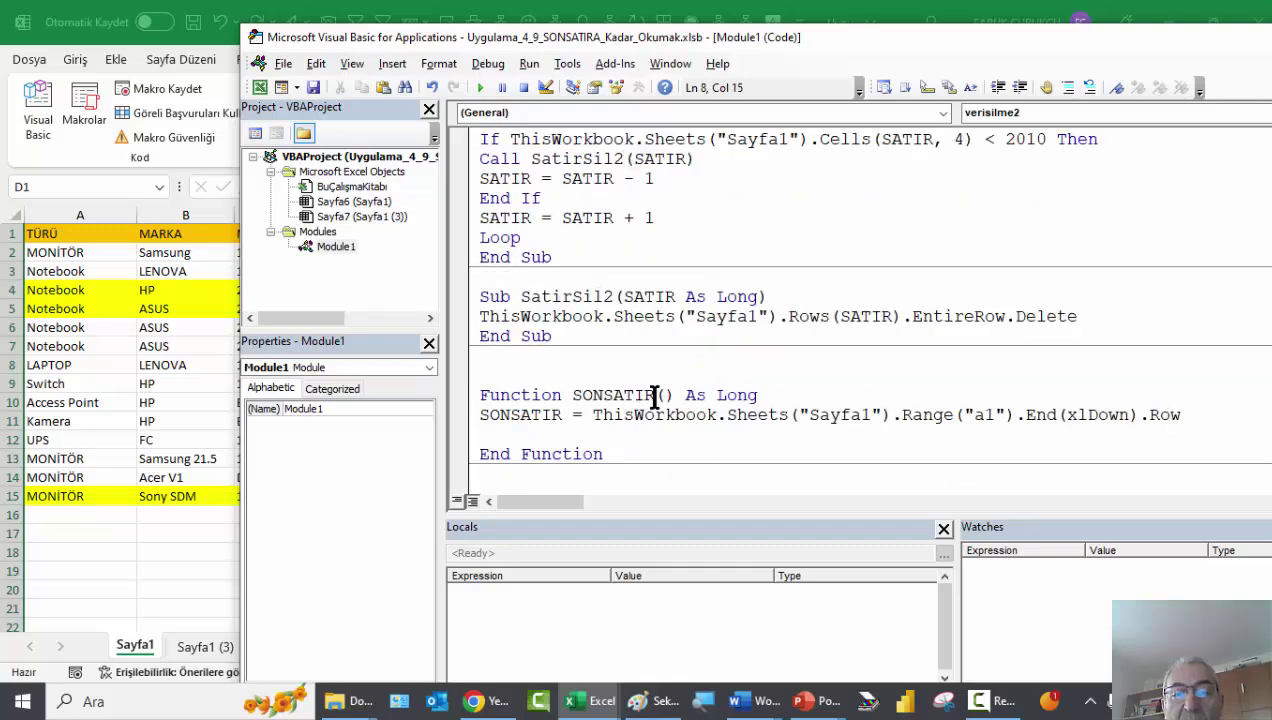
left_click(657, 395)
type("2")
left_click(563, 418)
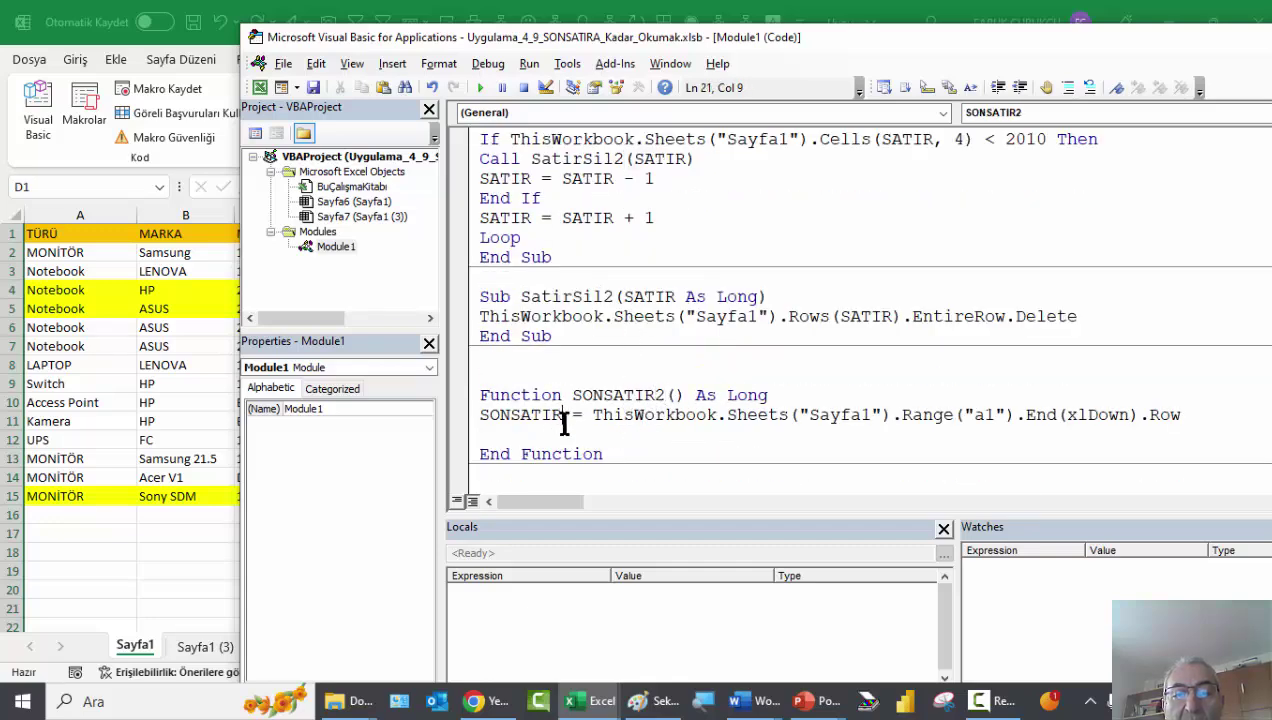
type("2")
left_click(542, 418)
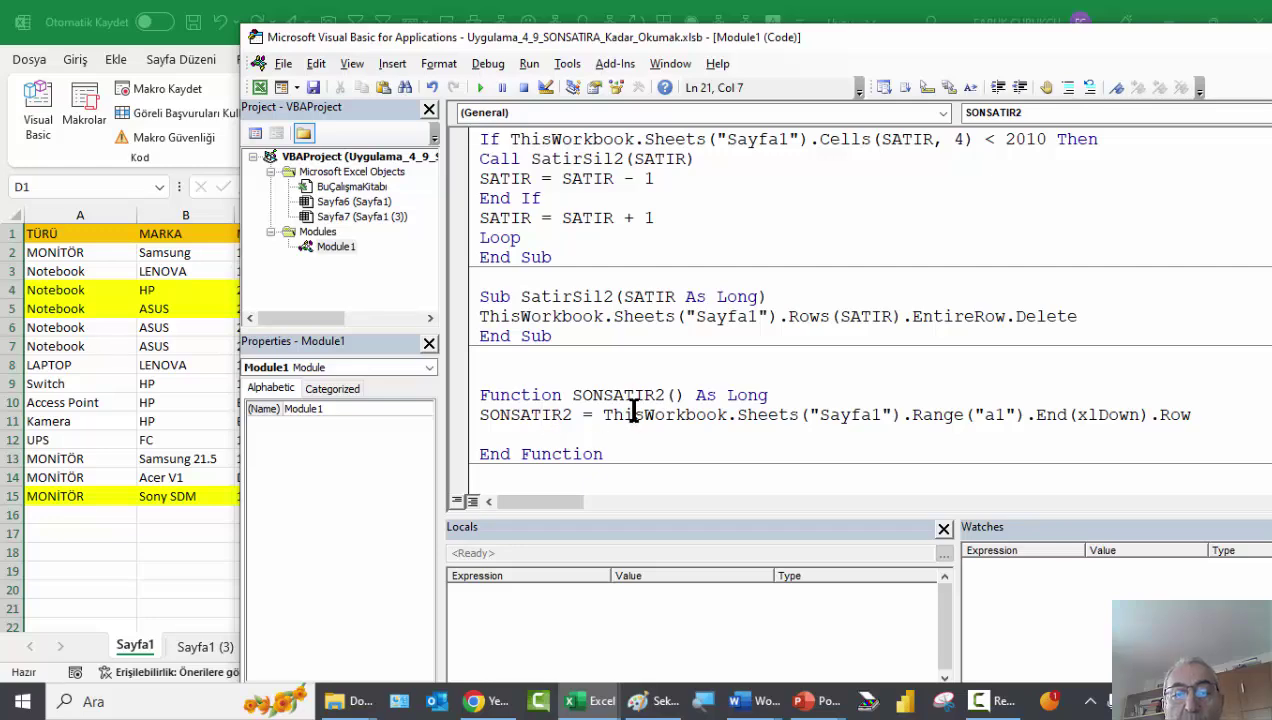
scroll(667, 328, "up", 2)
left_click(737, 217)
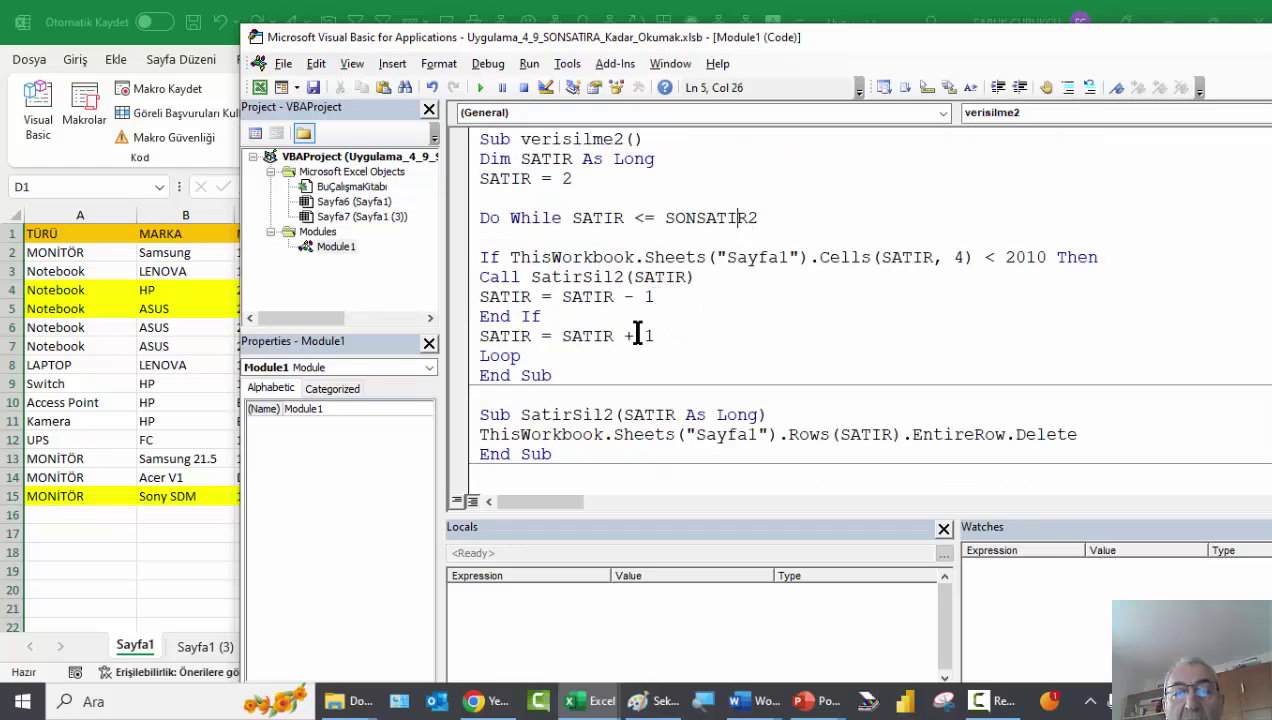
Step: Indent the Call SatirSil2 and SATIR = SATIR - 1 lines with Tab
scroll(680, 292, "down", 2)
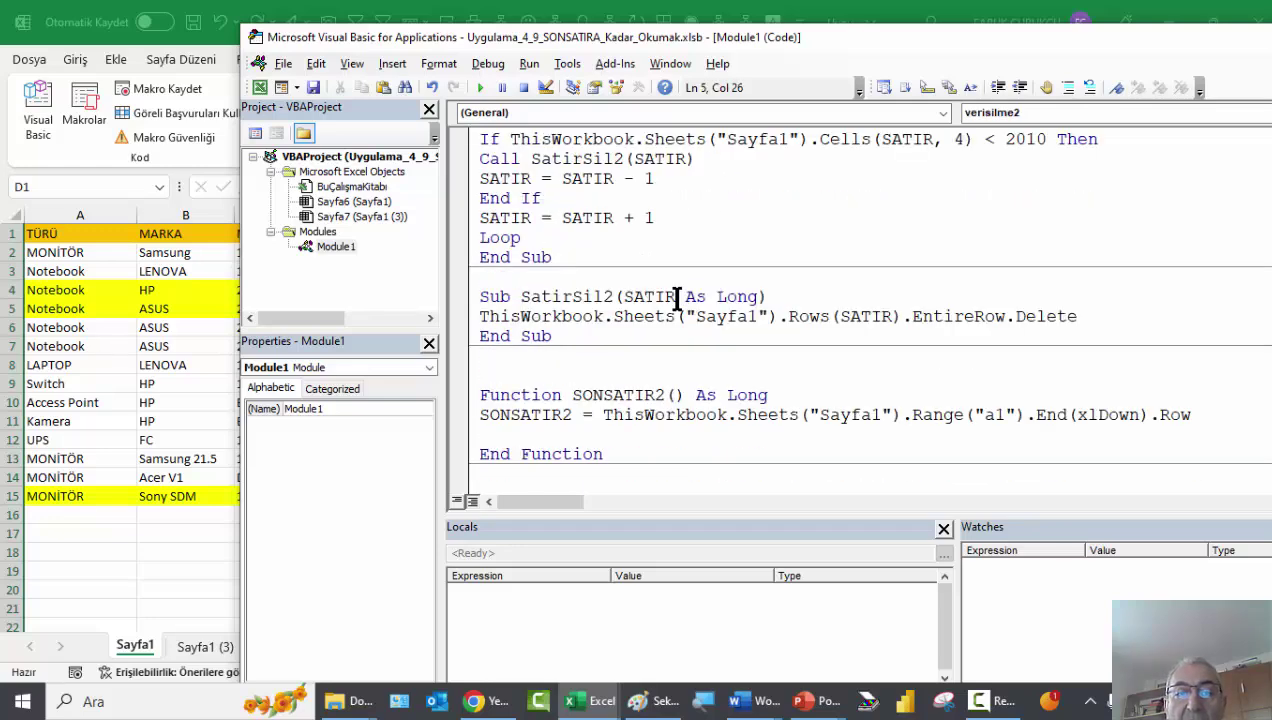
scroll(662, 306, "up", 2)
left_click(551, 277)
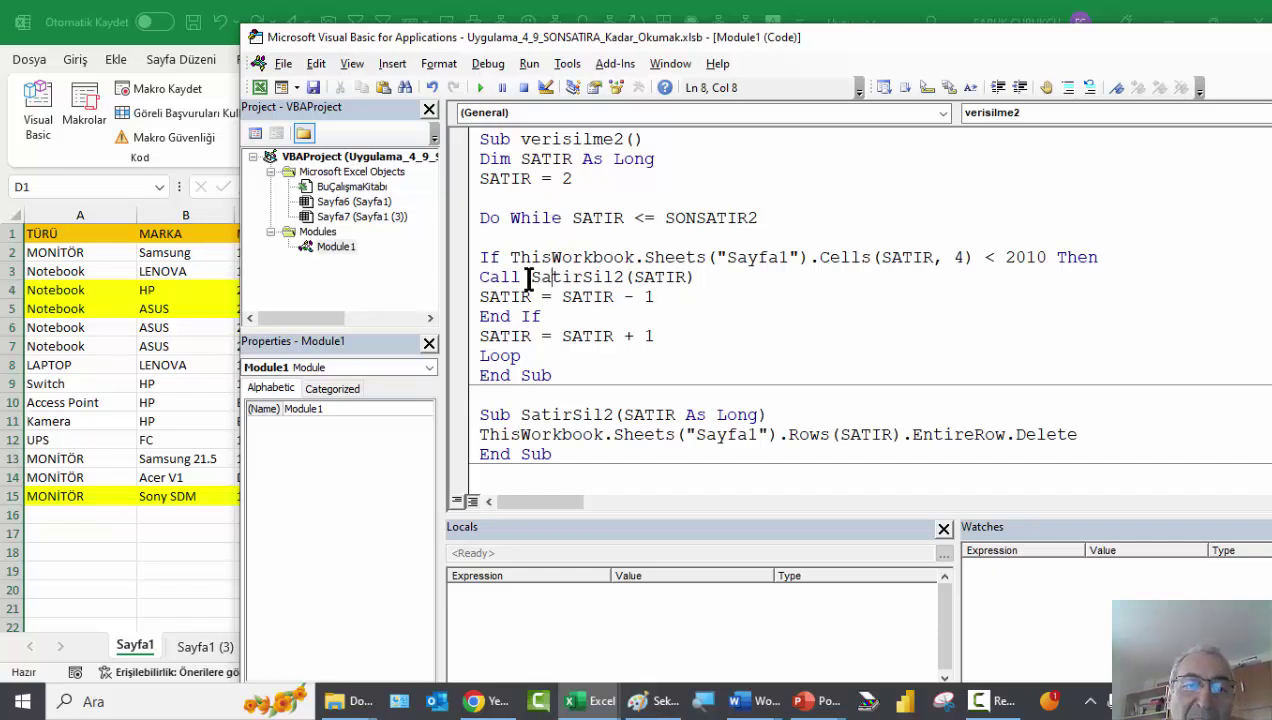
left_click(481, 277)
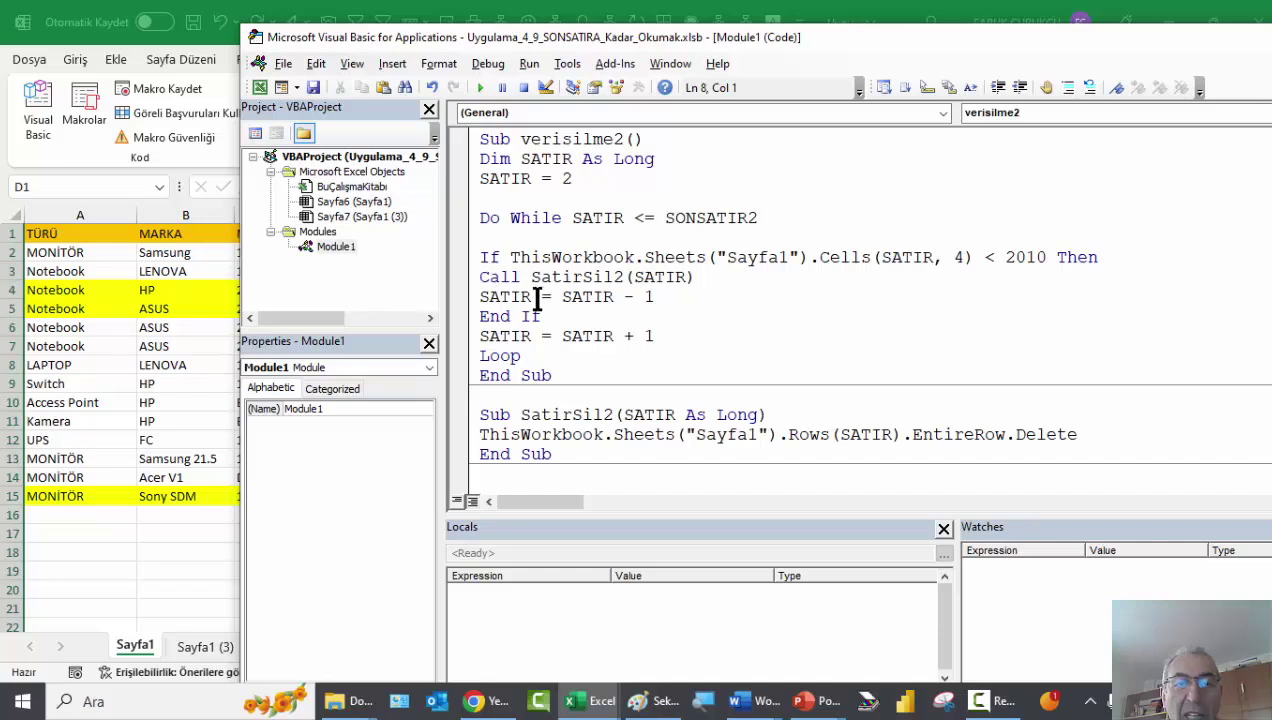
key("Tab")
left_click(481, 297)
key("Tab")
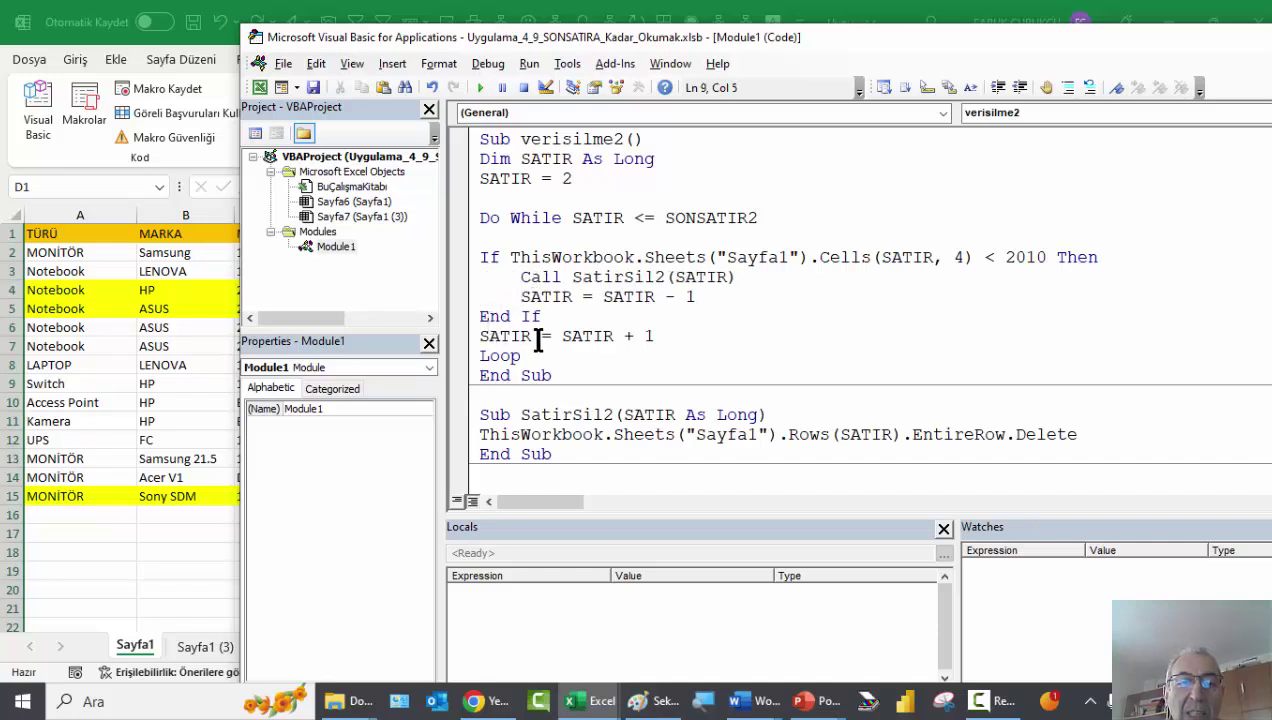
left_click(481, 337)
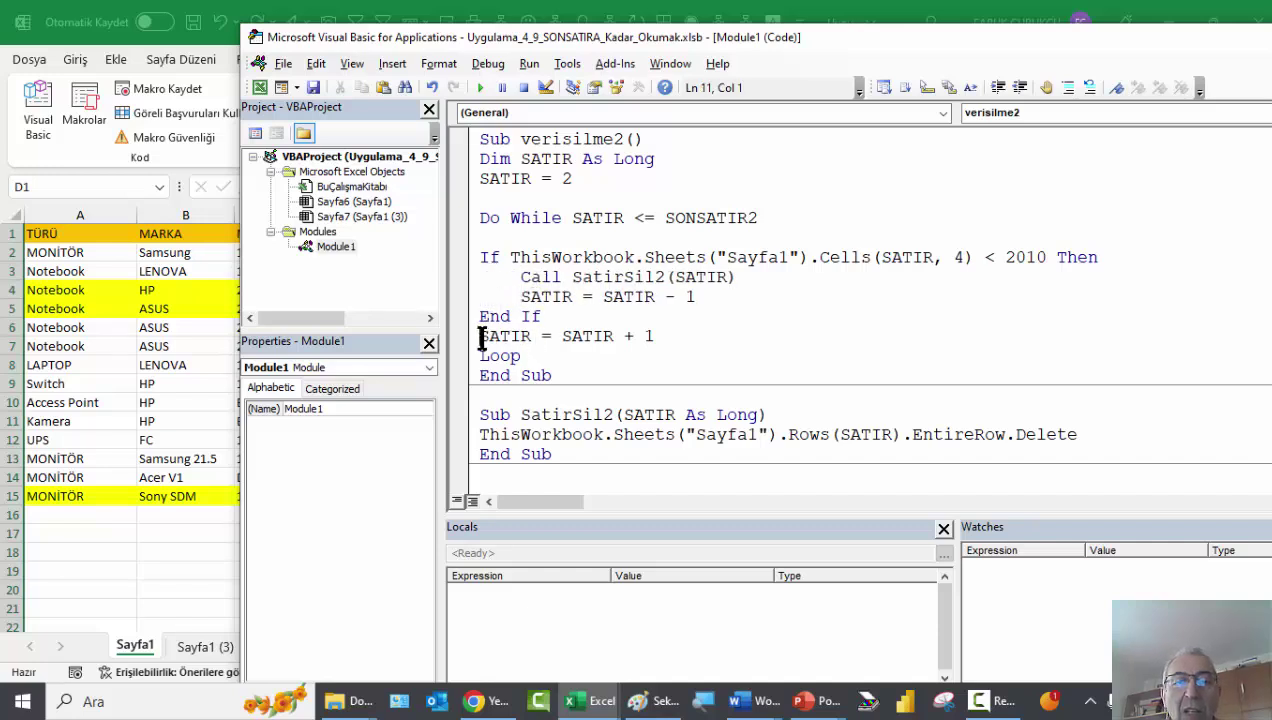
Step: Indent the loop body one level, with the Call and SATIR - 1 lines one level deeper
left_click(480, 257)
mouse_move(480, 257)
left_mouse_down()
mouse_move(684, 348)
mouse_move(714, 341)
left_mouse_up()
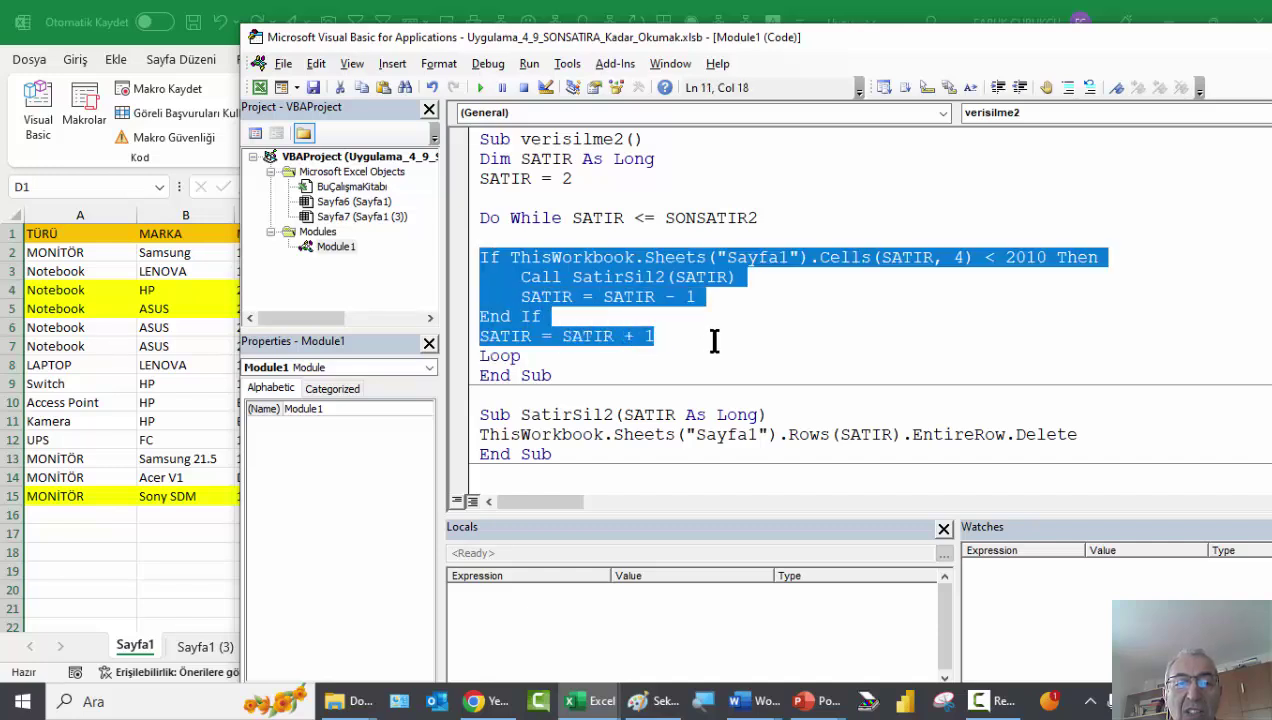
left_click(1020, 88)
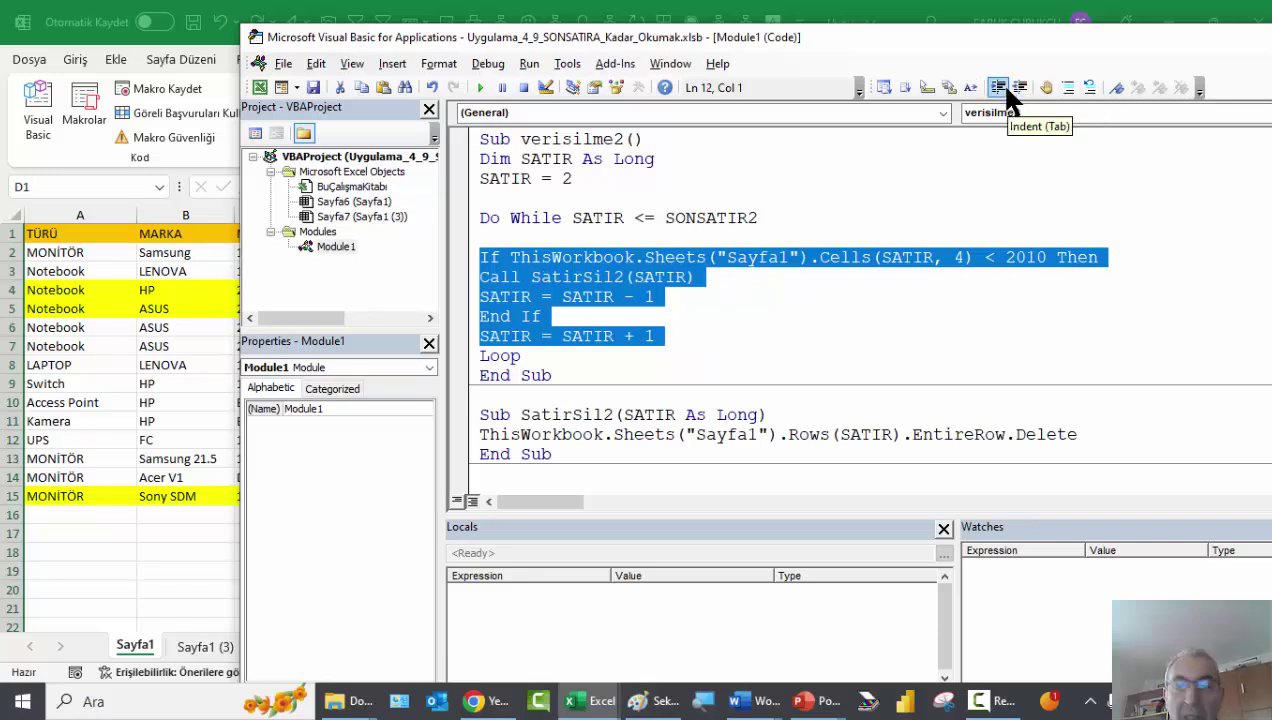
left_click(1000, 88)
left_click(540, 283)
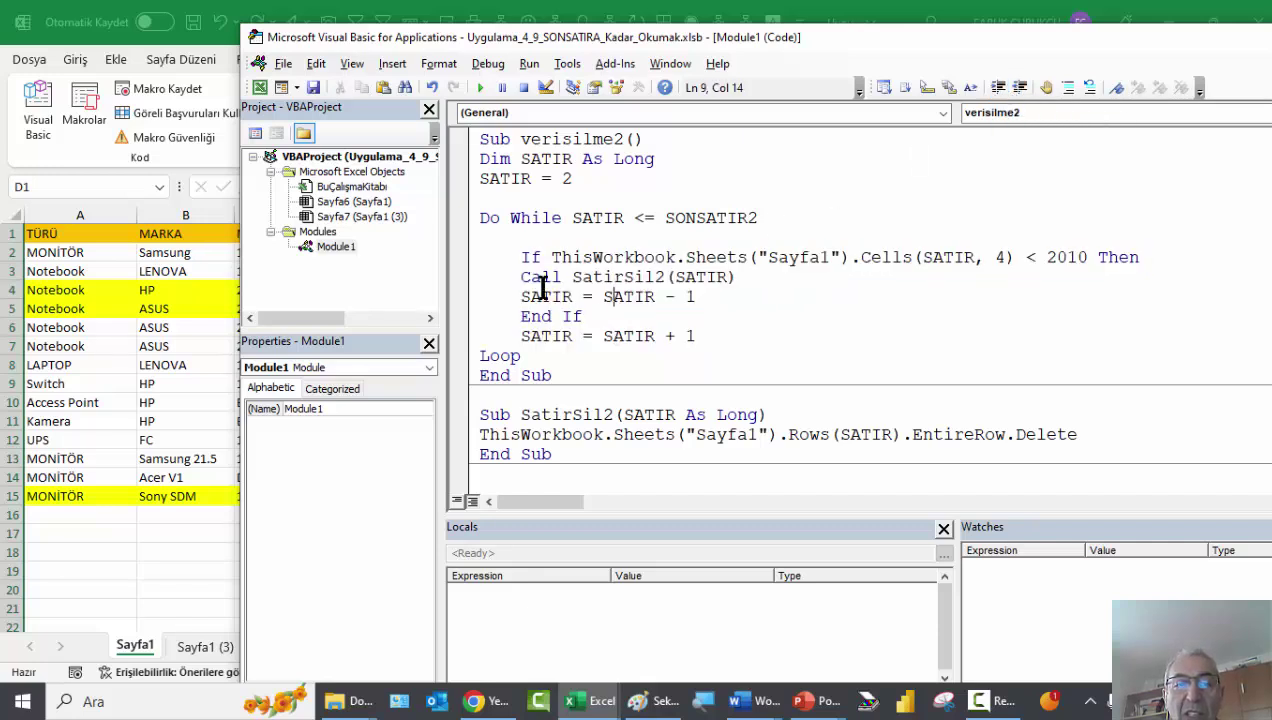
left_click_drag(520, 277, 700, 297)
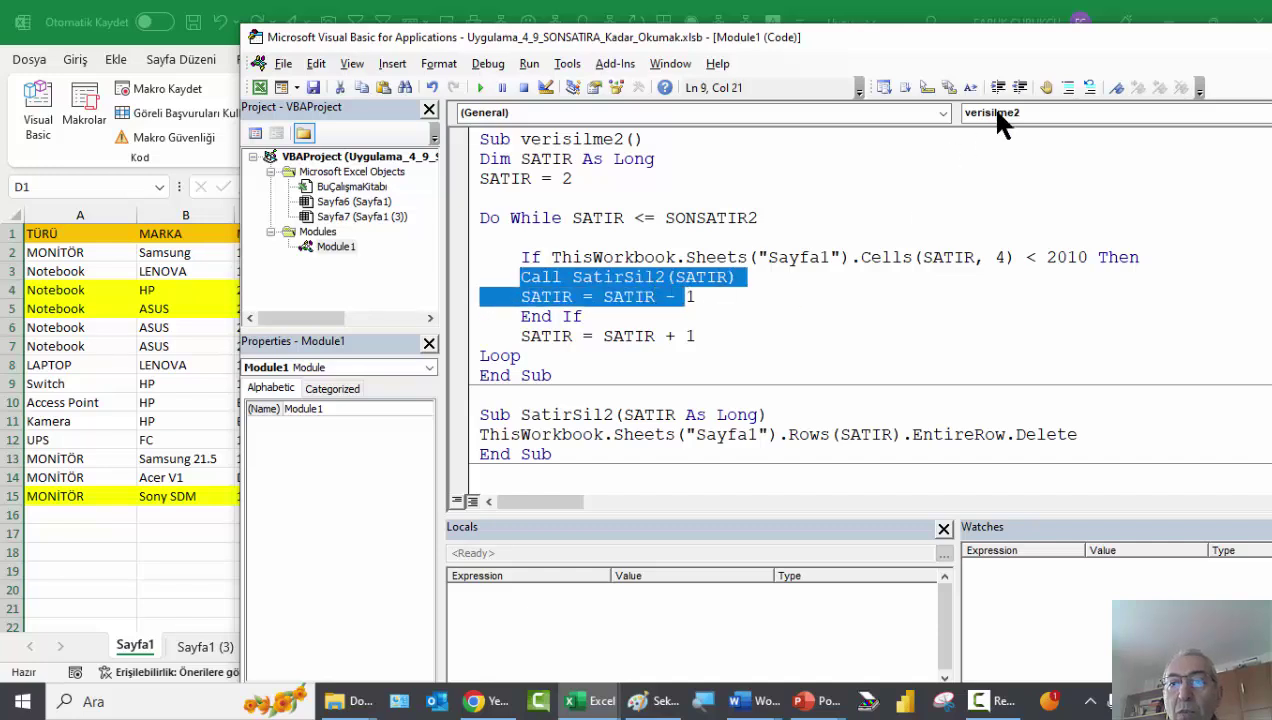
left_click(1000, 88)
left_click(700, 260)
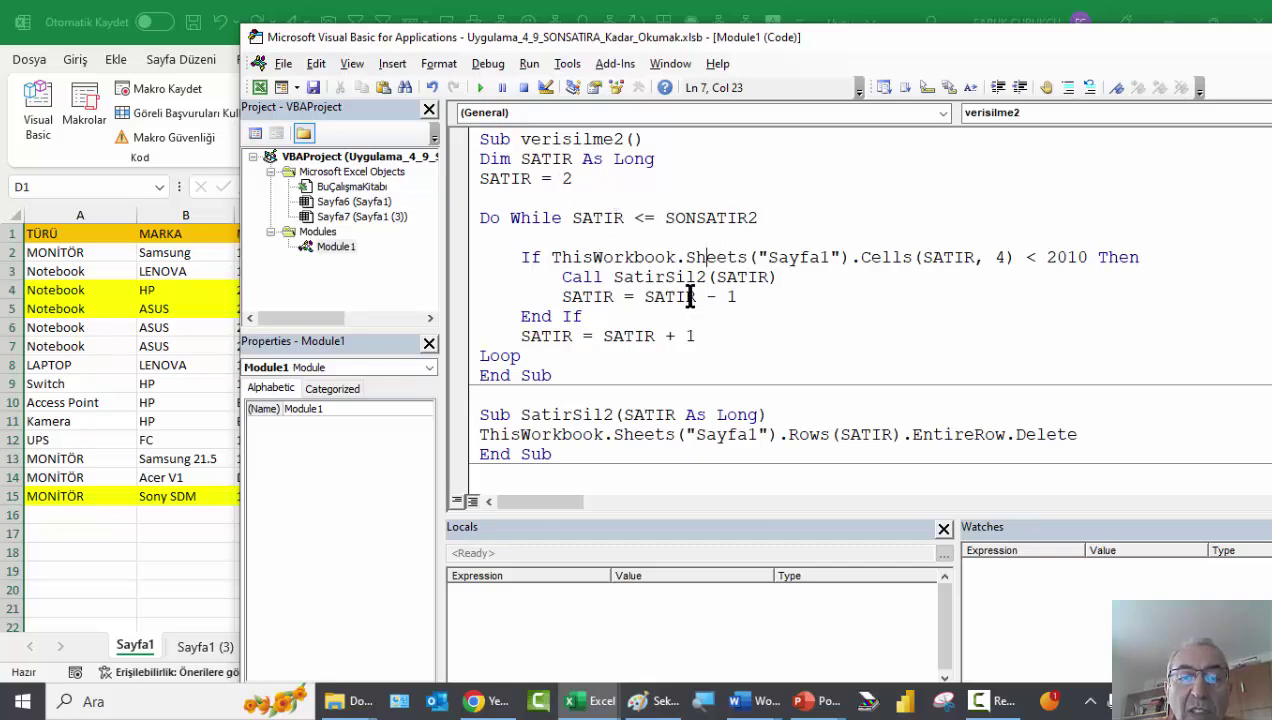
Step: Review the finished code and return to the Excel worksheet
scroll(680, 310, "down", 2)
scroll(614, 433, "down", 1)
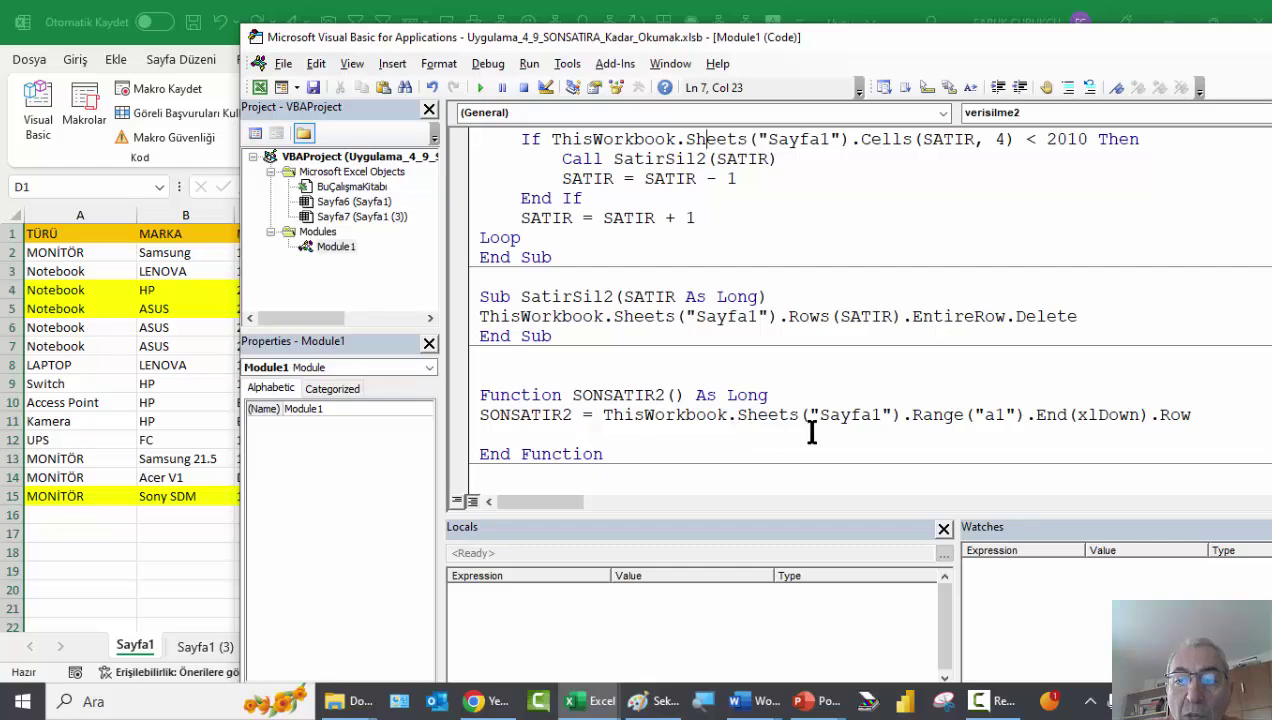
scroll(680, 318, "up", 2)
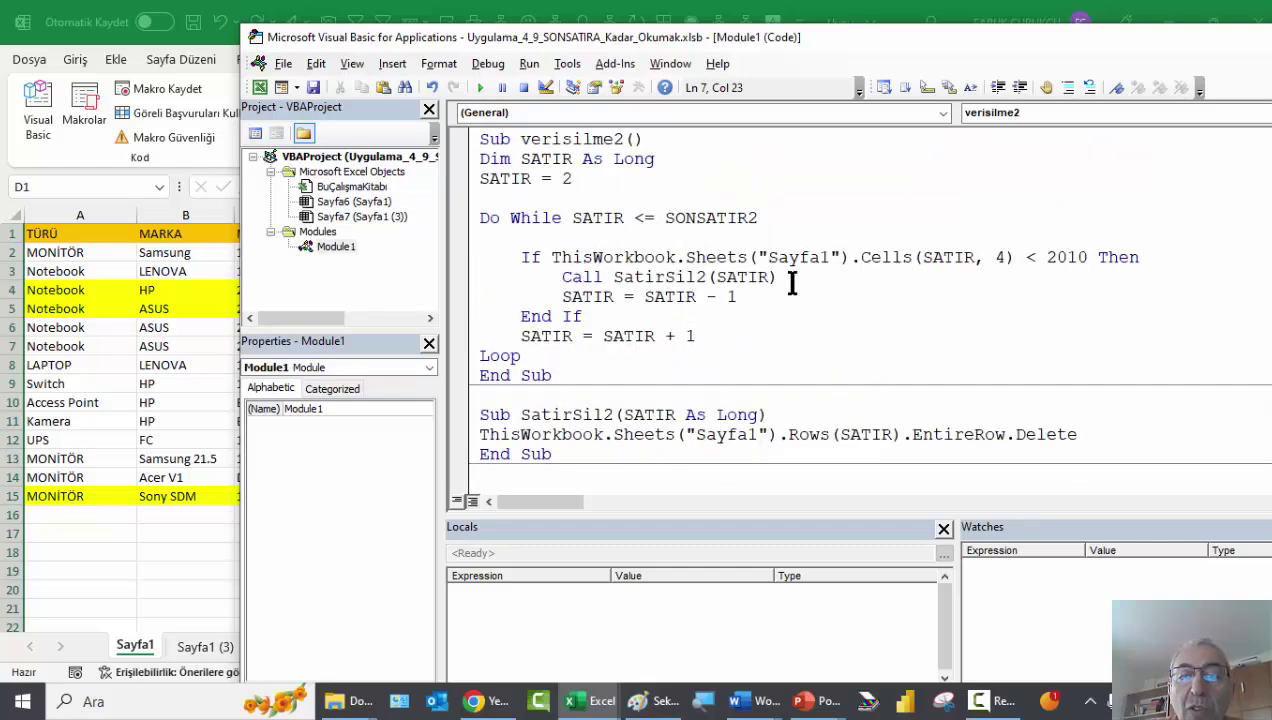
left_click(224, 255)
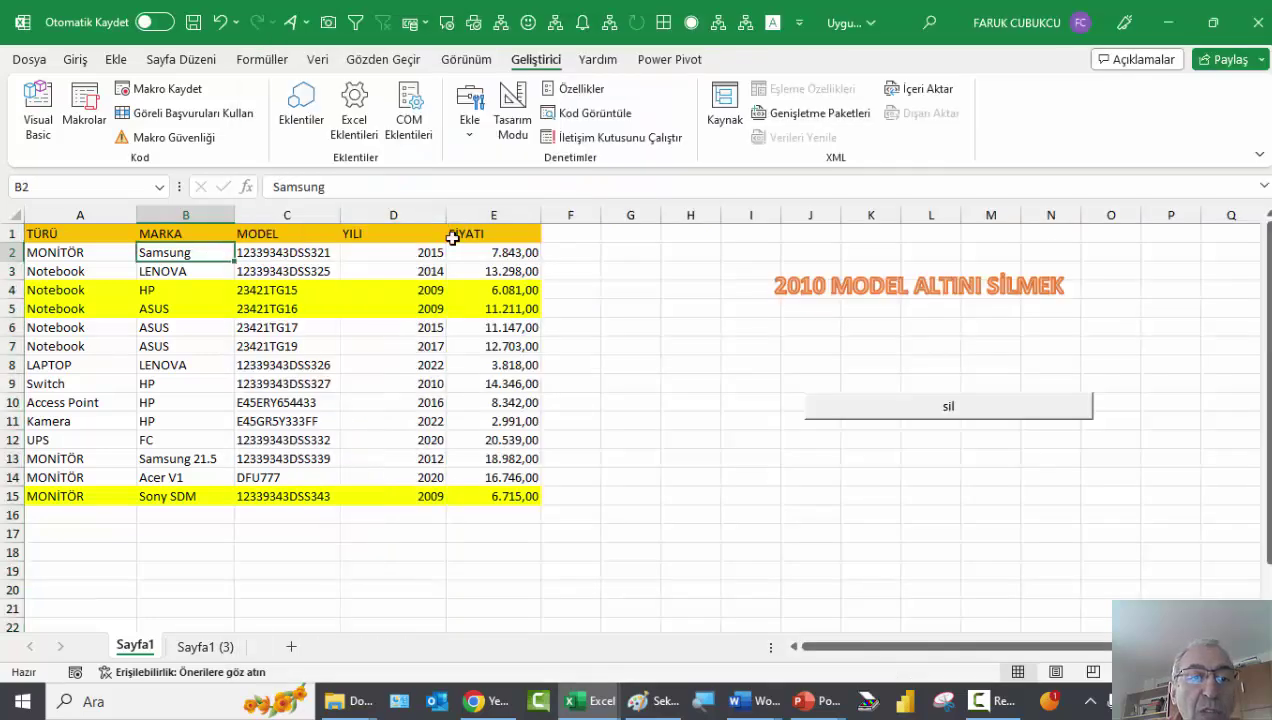
Step: Select cell A4 on Sayfa1 and reopen the VBA editor from Developer > Visual Basic
left_click(414, 249)
left_click(38, 112)
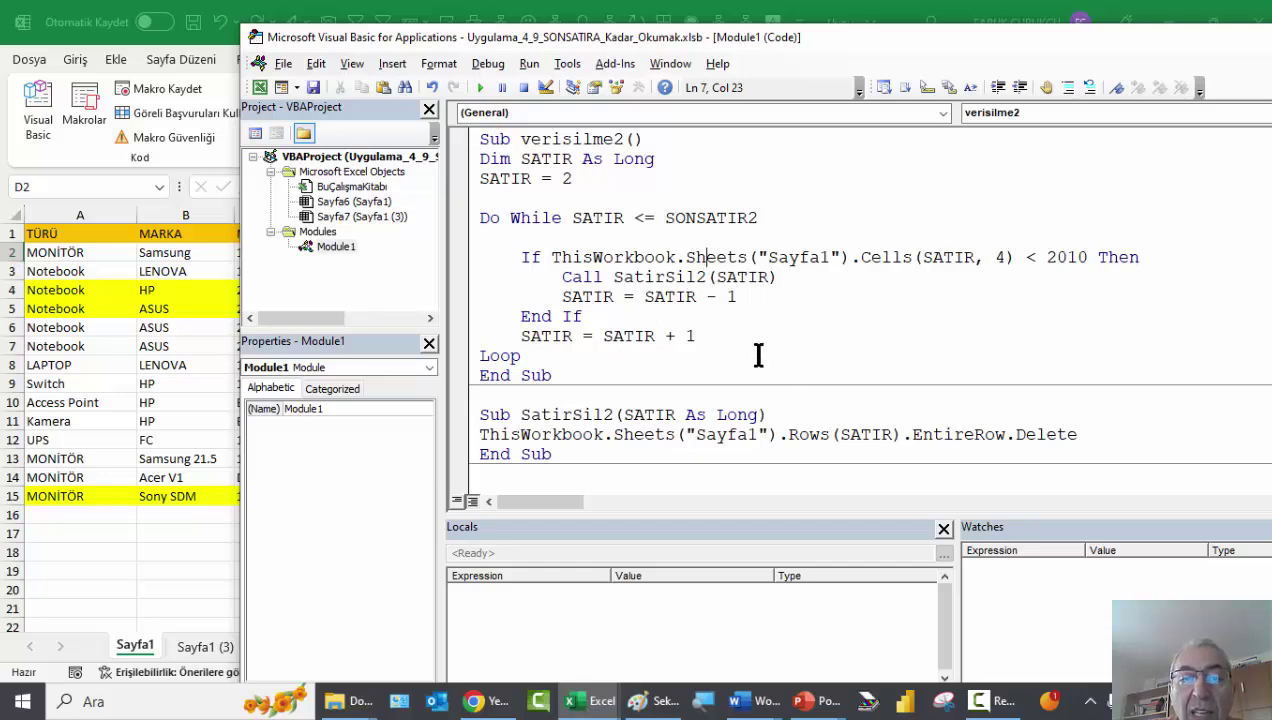
left_click(94, 292)
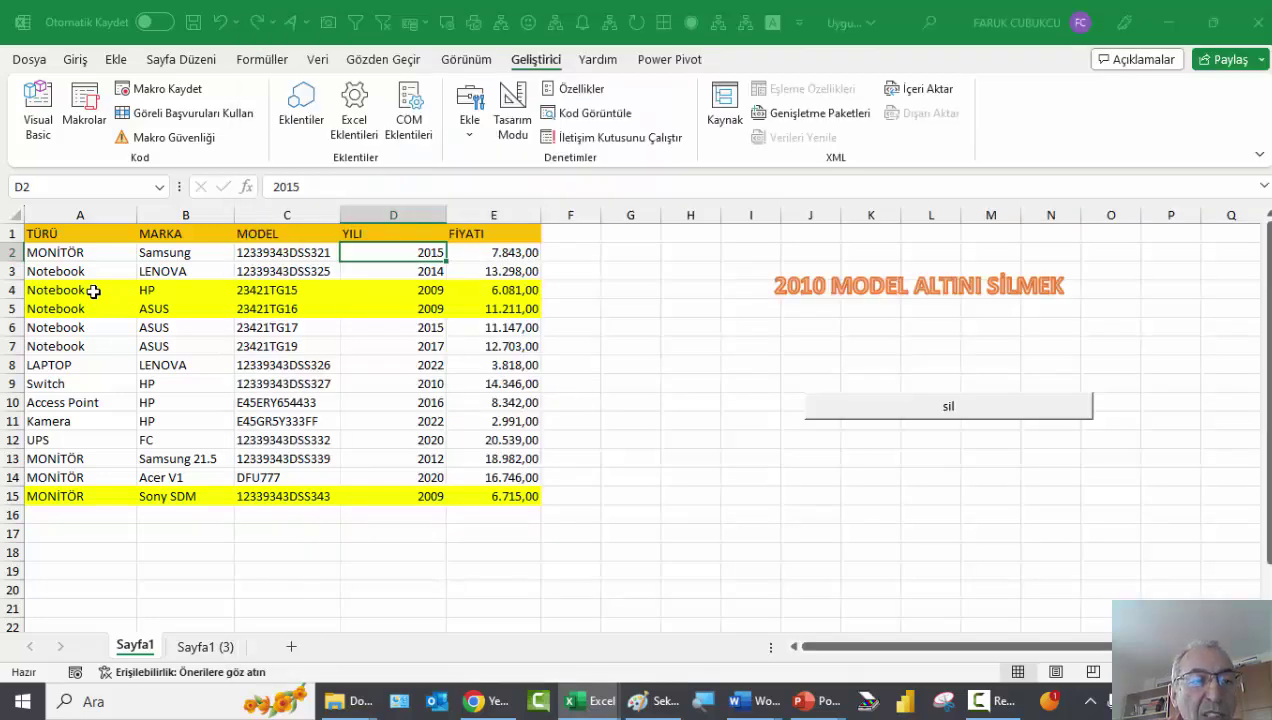
left_click(92, 310)
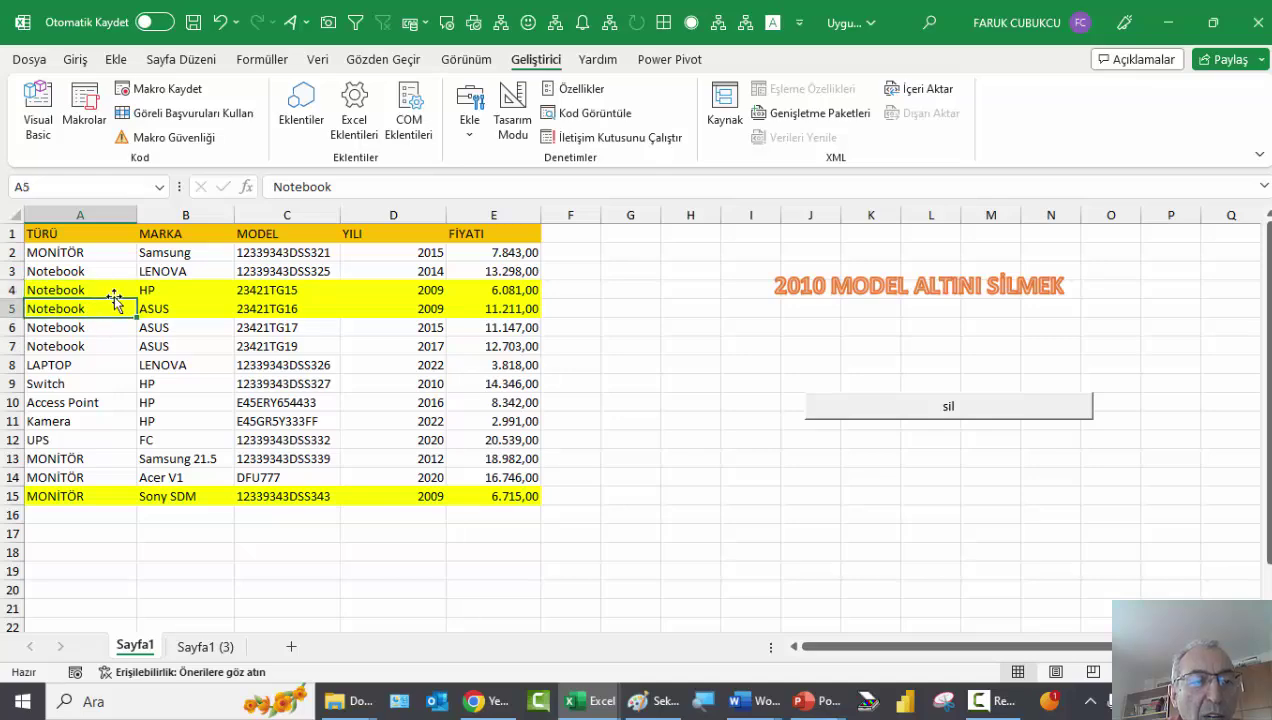
left_click(104, 288)
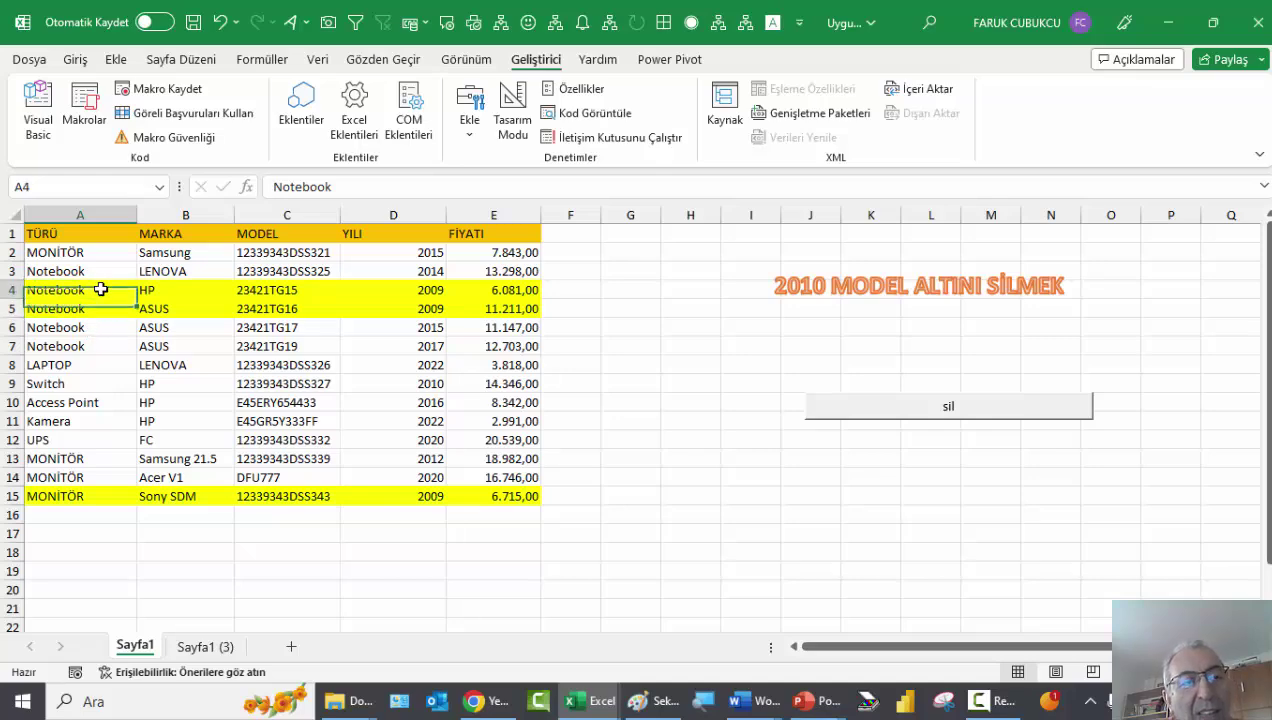
left_click(38, 108)
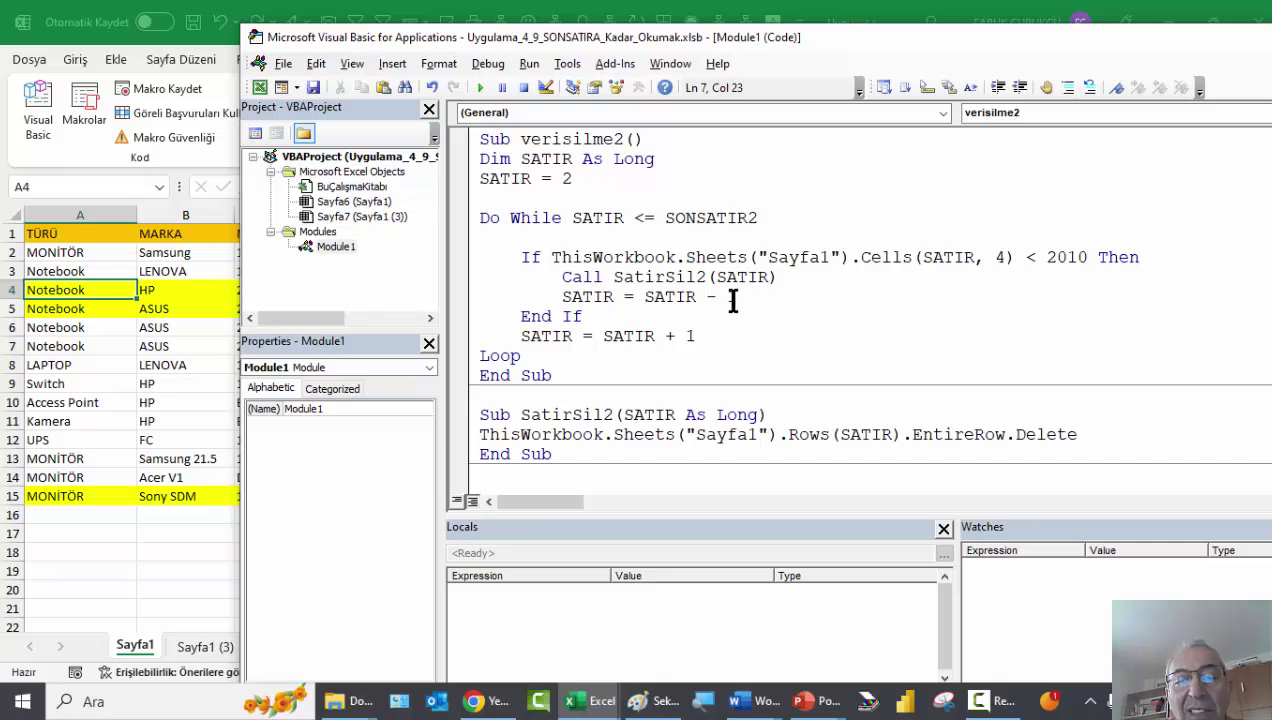
Step: Highlight the SATIR - 1 and SATIR + 1 lines and the Do While loop body
left_click_drag(737, 297, 500, 302)
left_click(594, 316)
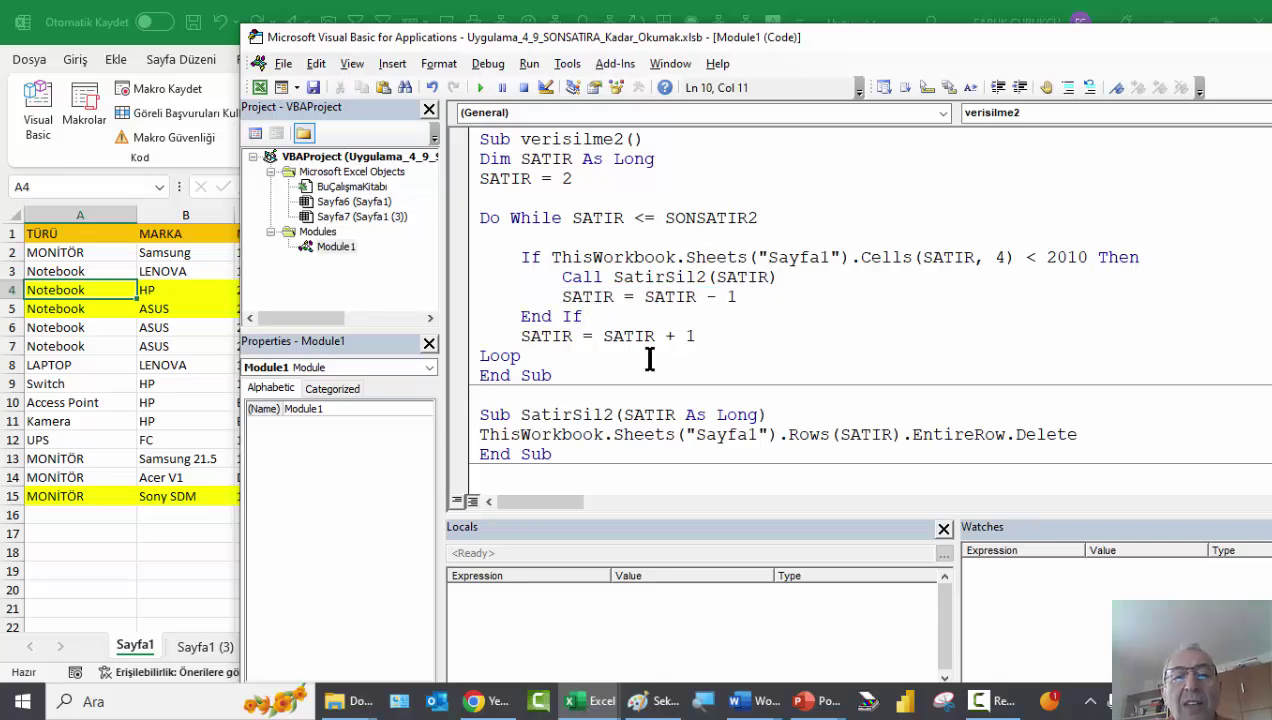
left_click_drag(762, 336, 500, 338)
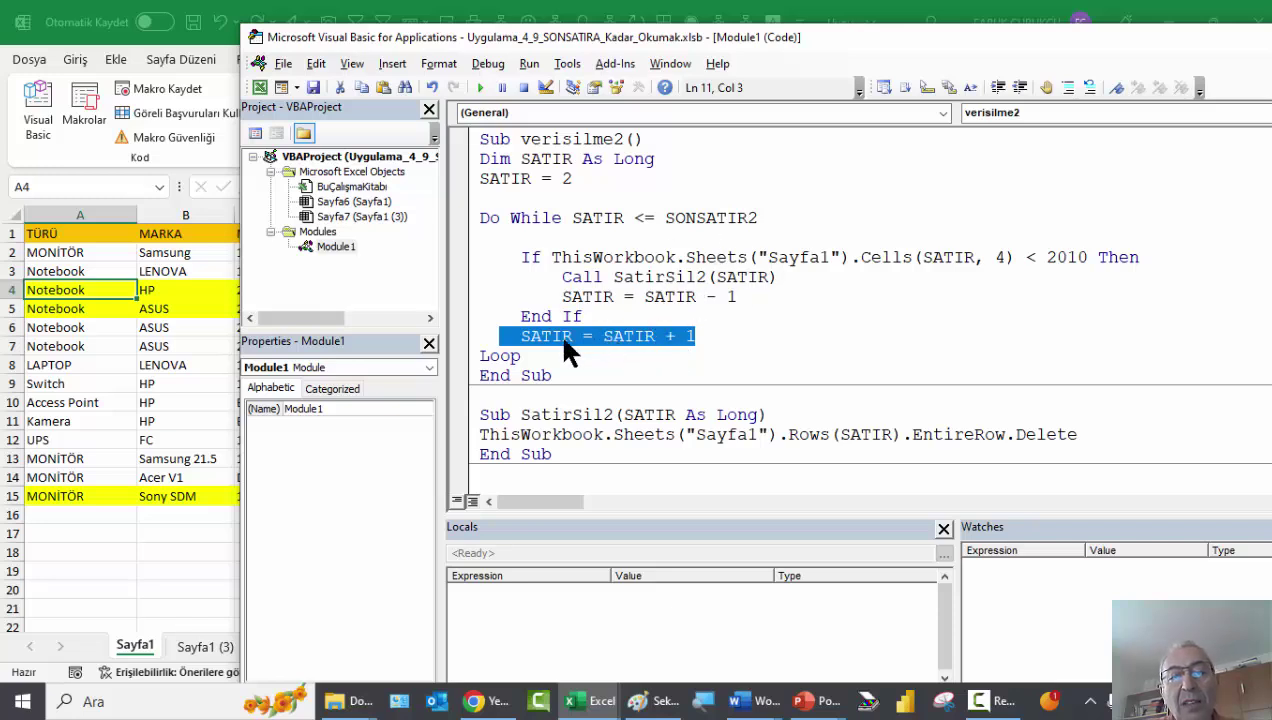
left_click(525, 355)
left_click_drag(450, 330, 445, 254)
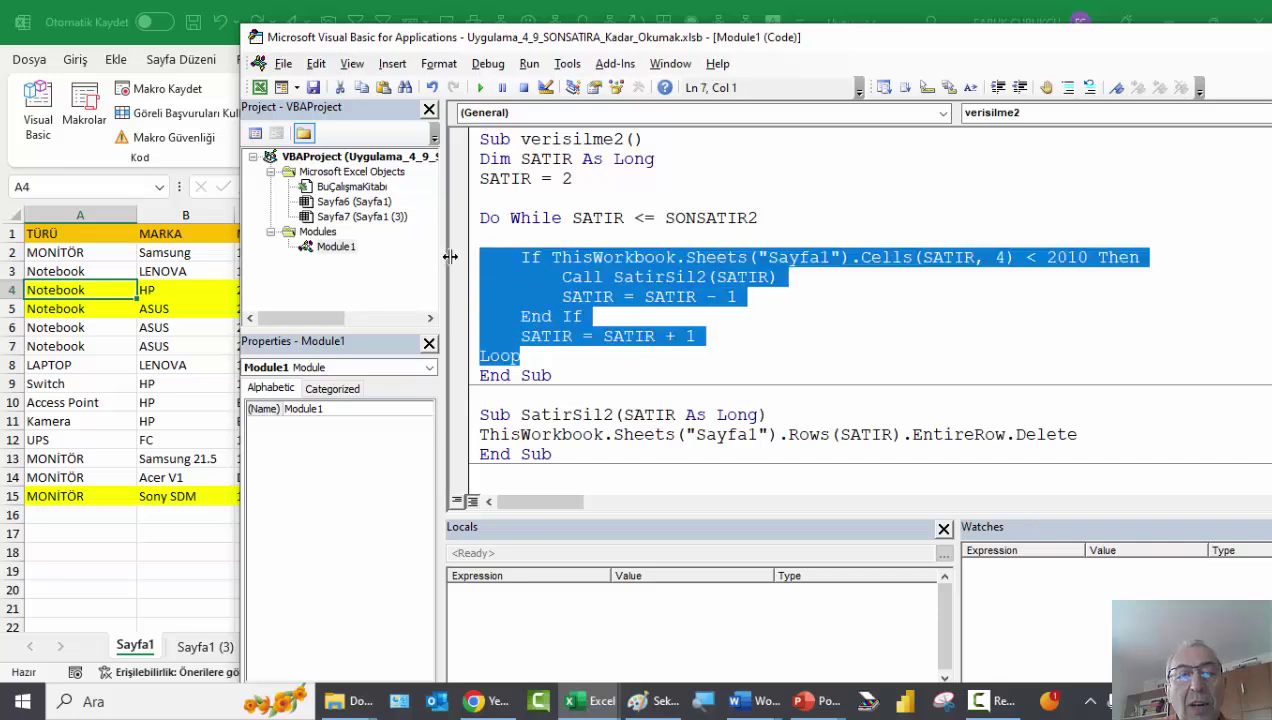
left_click(580, 257)
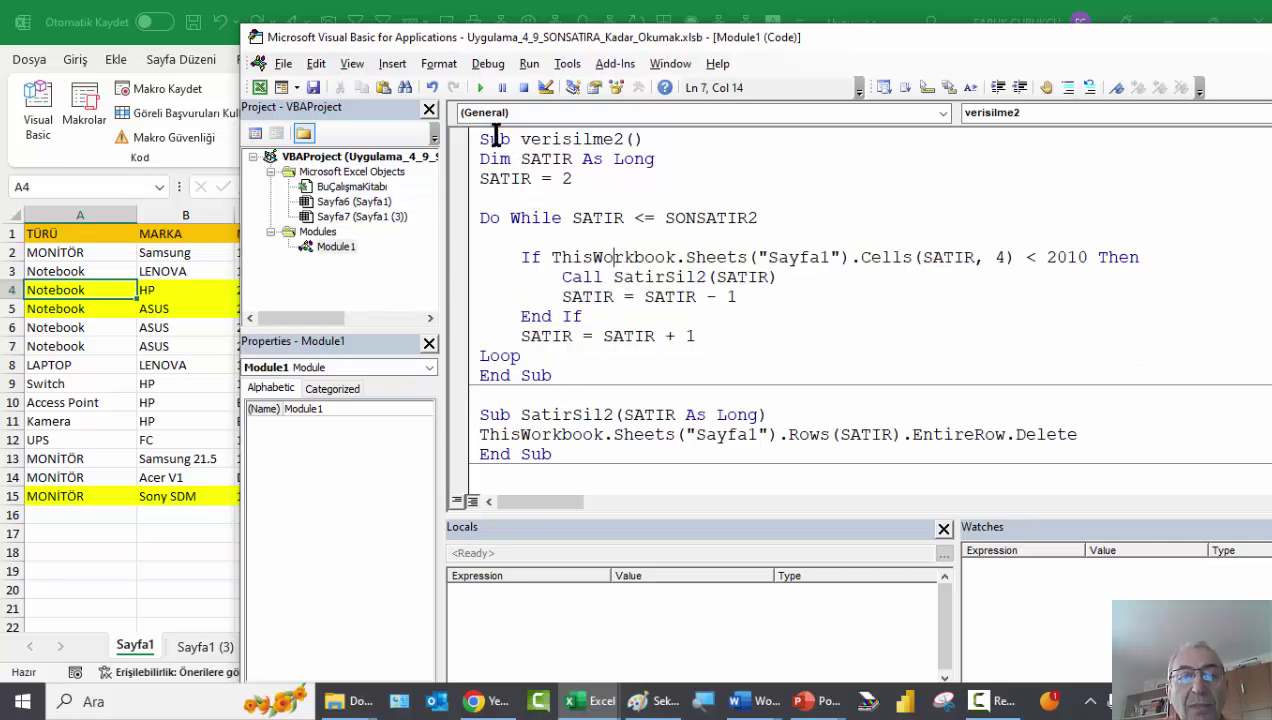
Step: Run verisilme2 to delete the pre-2010 rows, then set a breakpoint on Do While
left_click(482, 90)
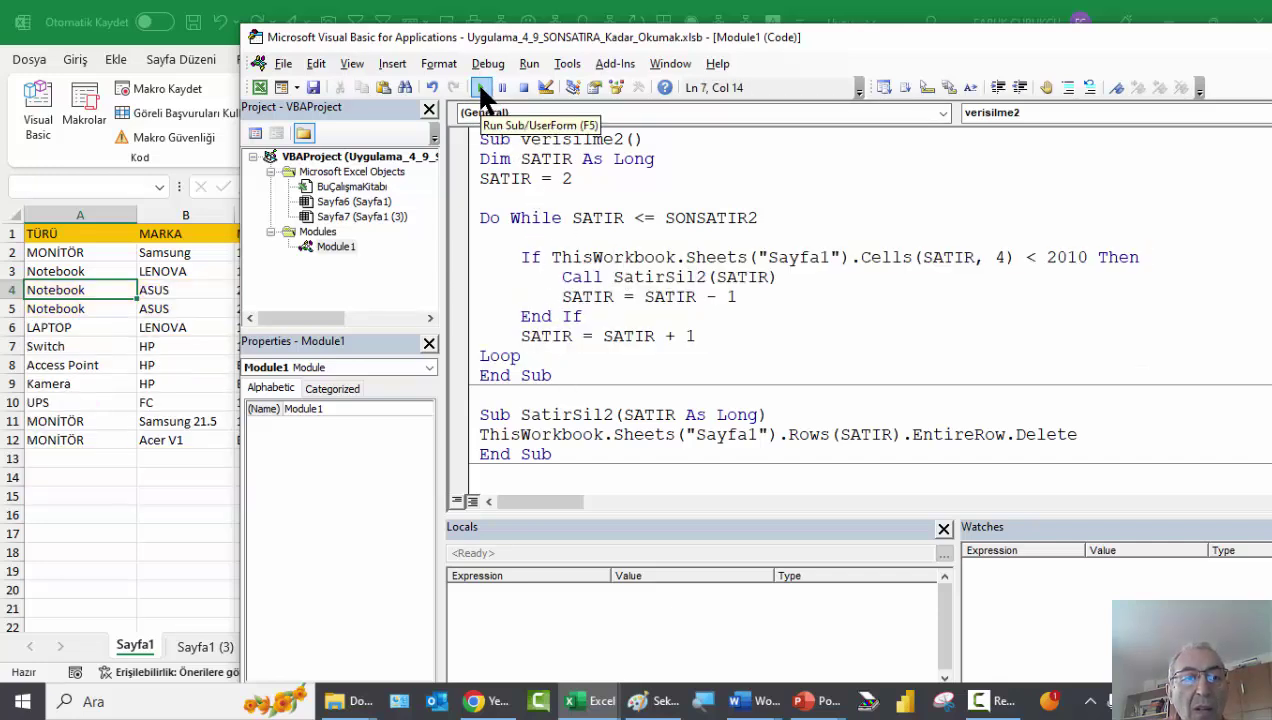
left_click(190, 329)
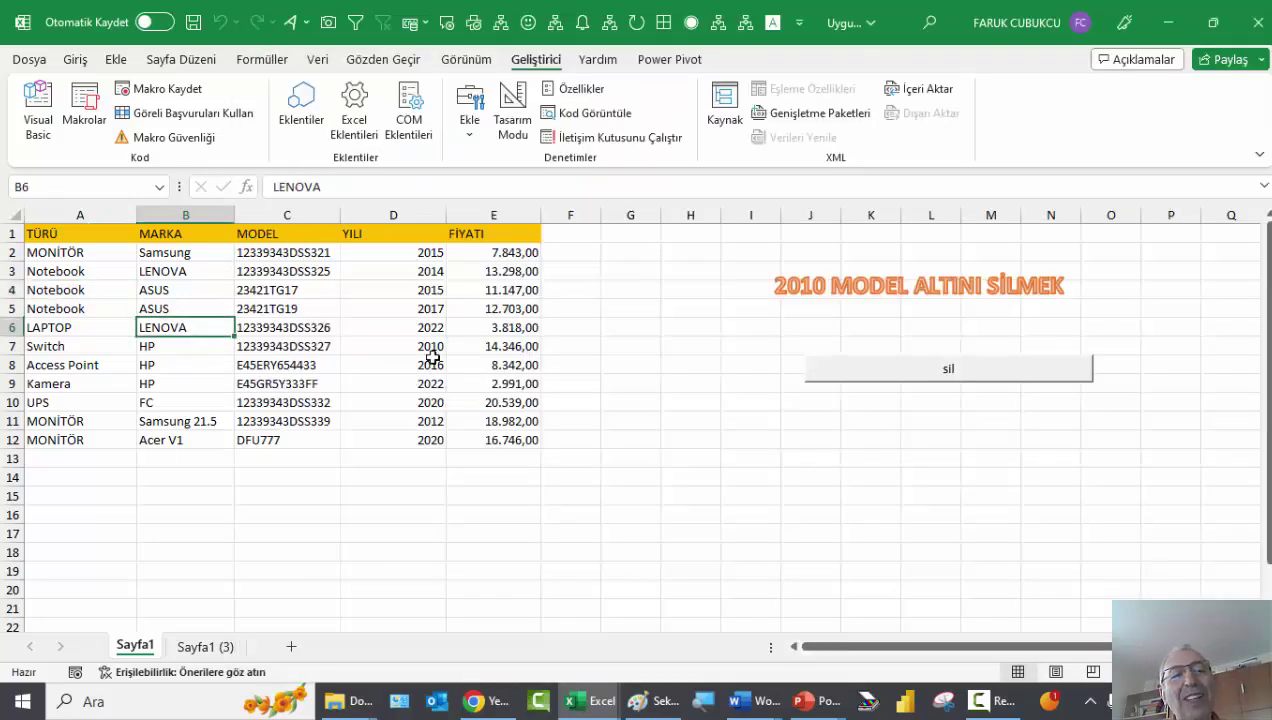
left_click(36, 102)
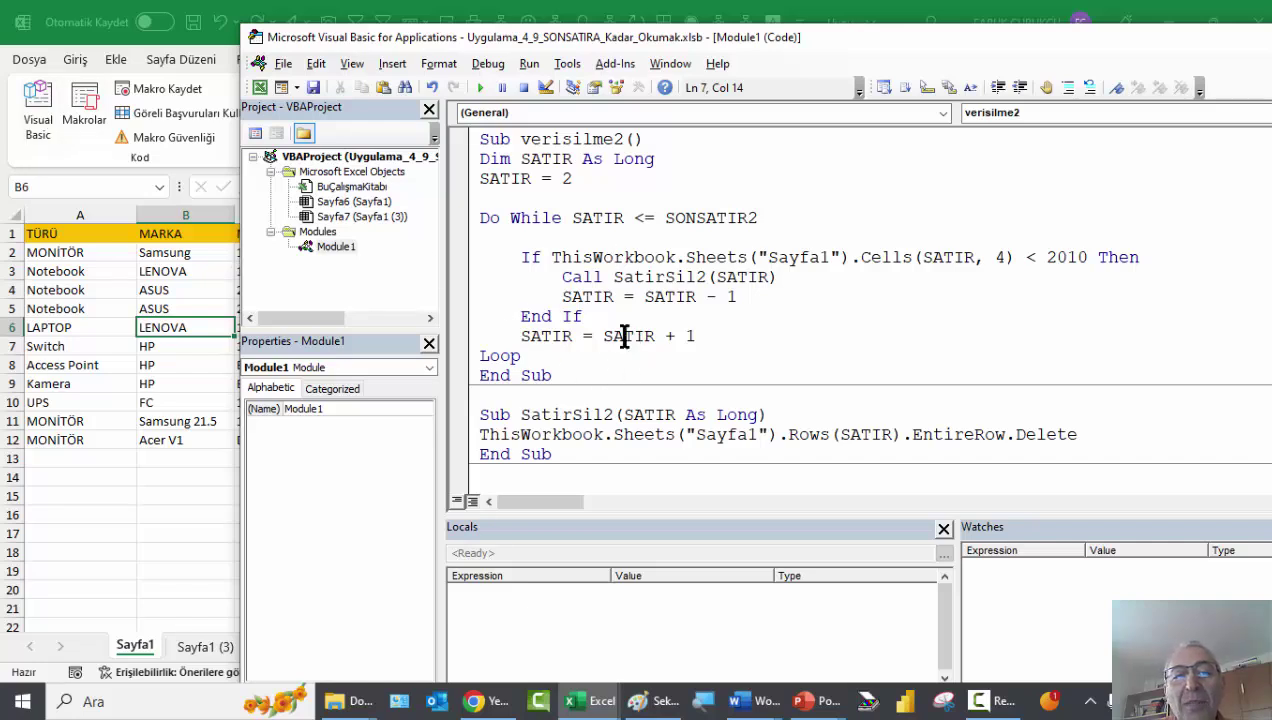
left_click(451, 218)
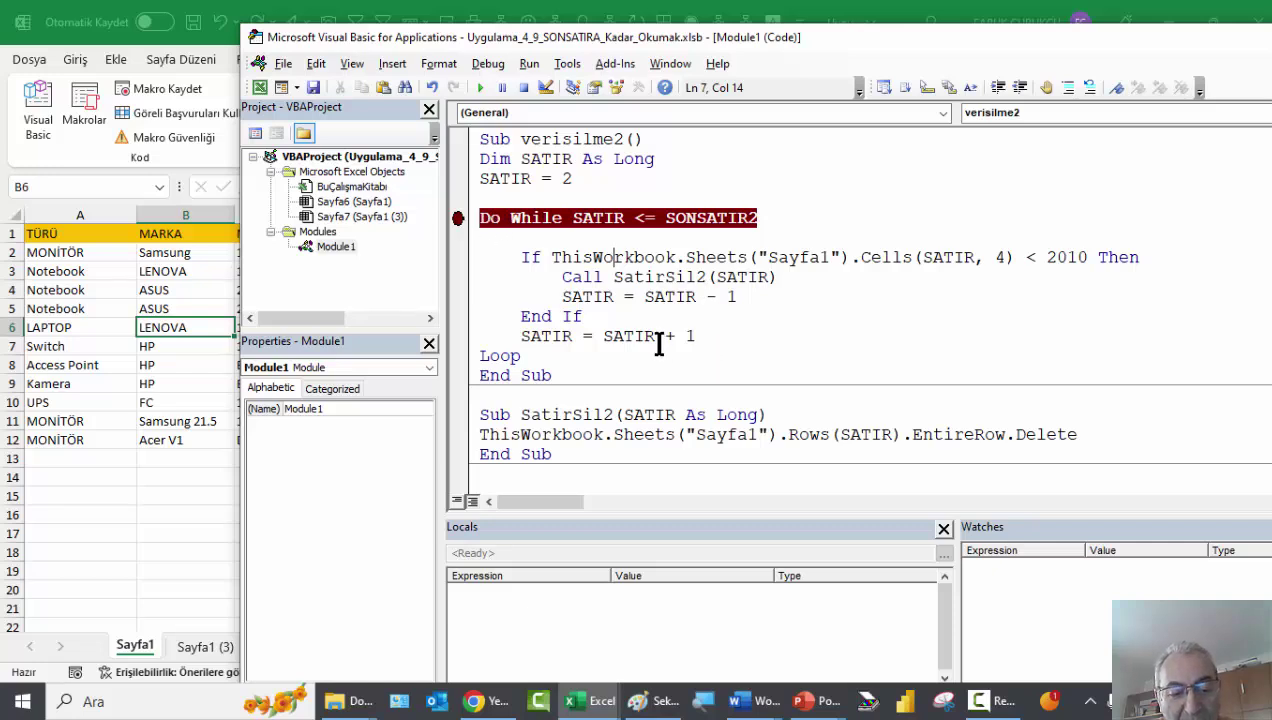
Step: Run to the Do While breakpoint, then step with F8 through SONSATIR2 to End If
key("F5")
mouse_move(648, 343)
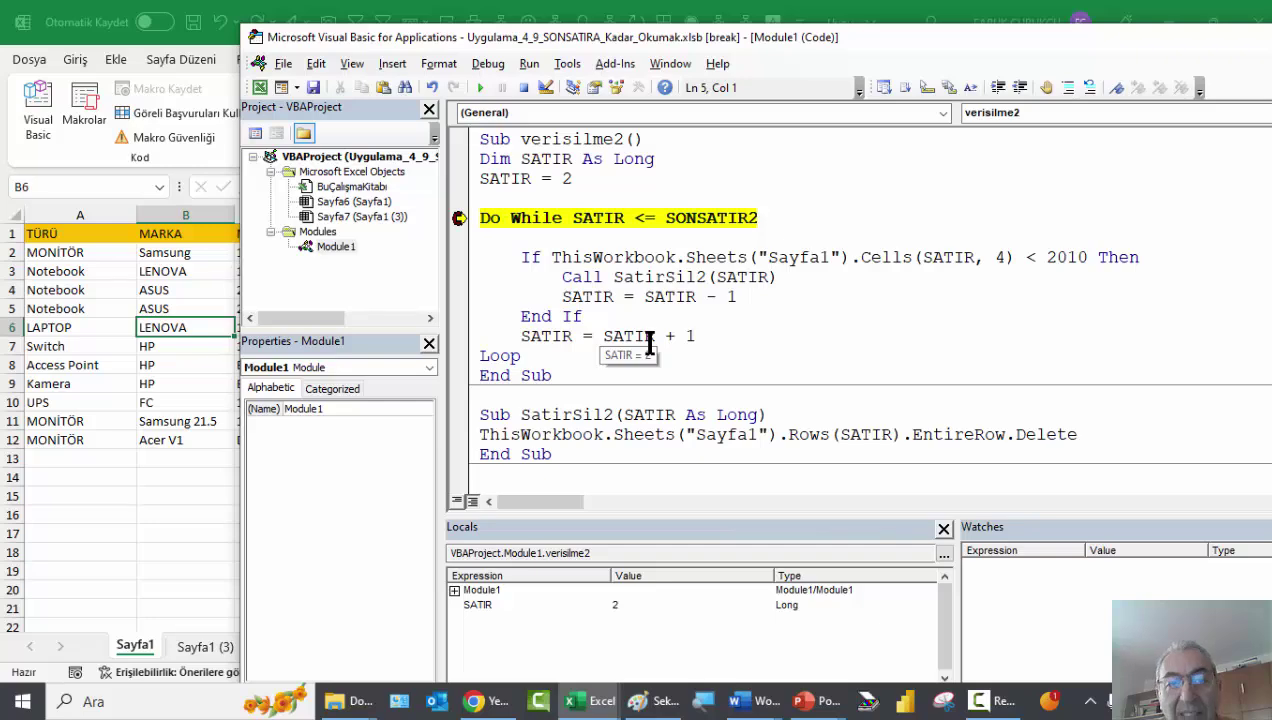
key("F8")
key("F8")
key("F8")
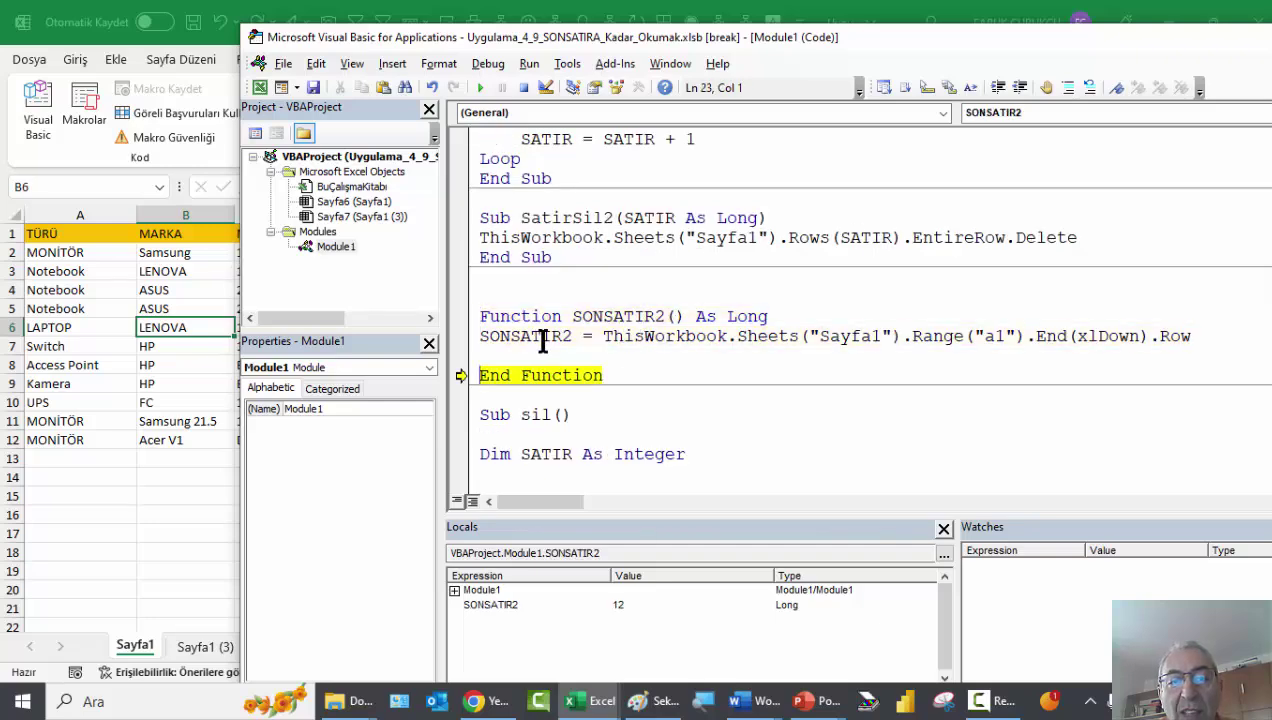
key("F8")
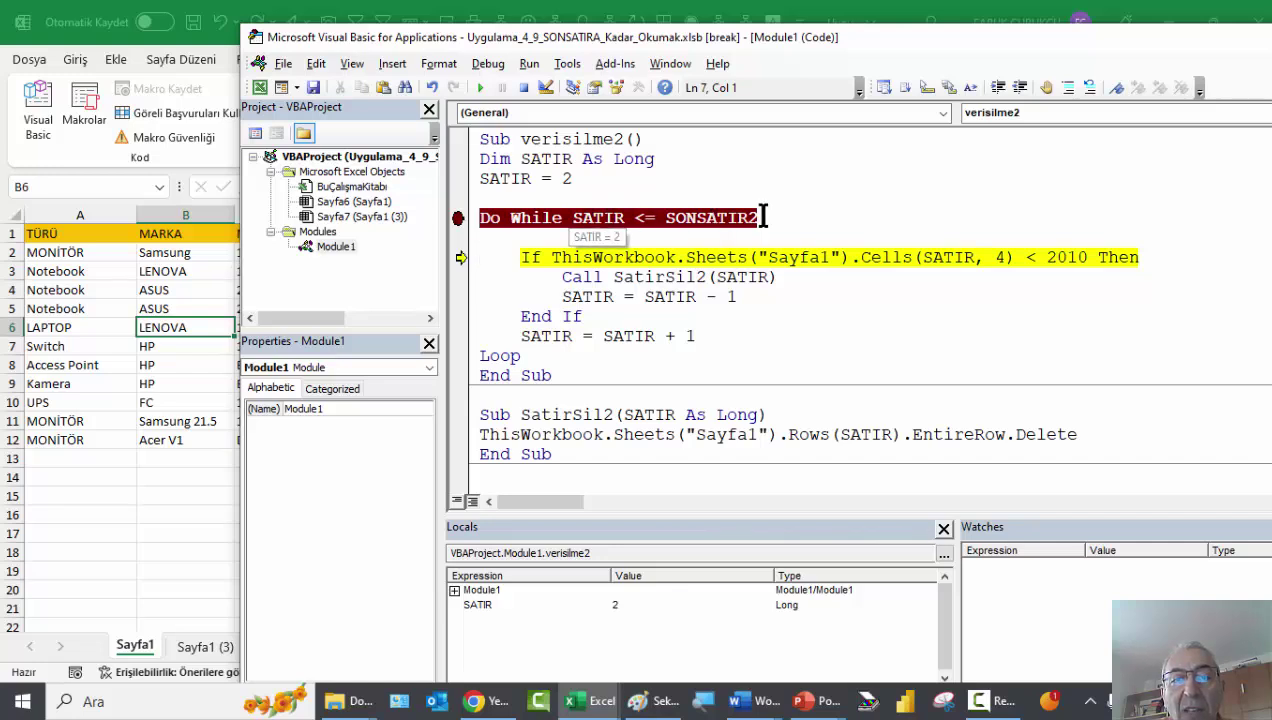
key("F8")
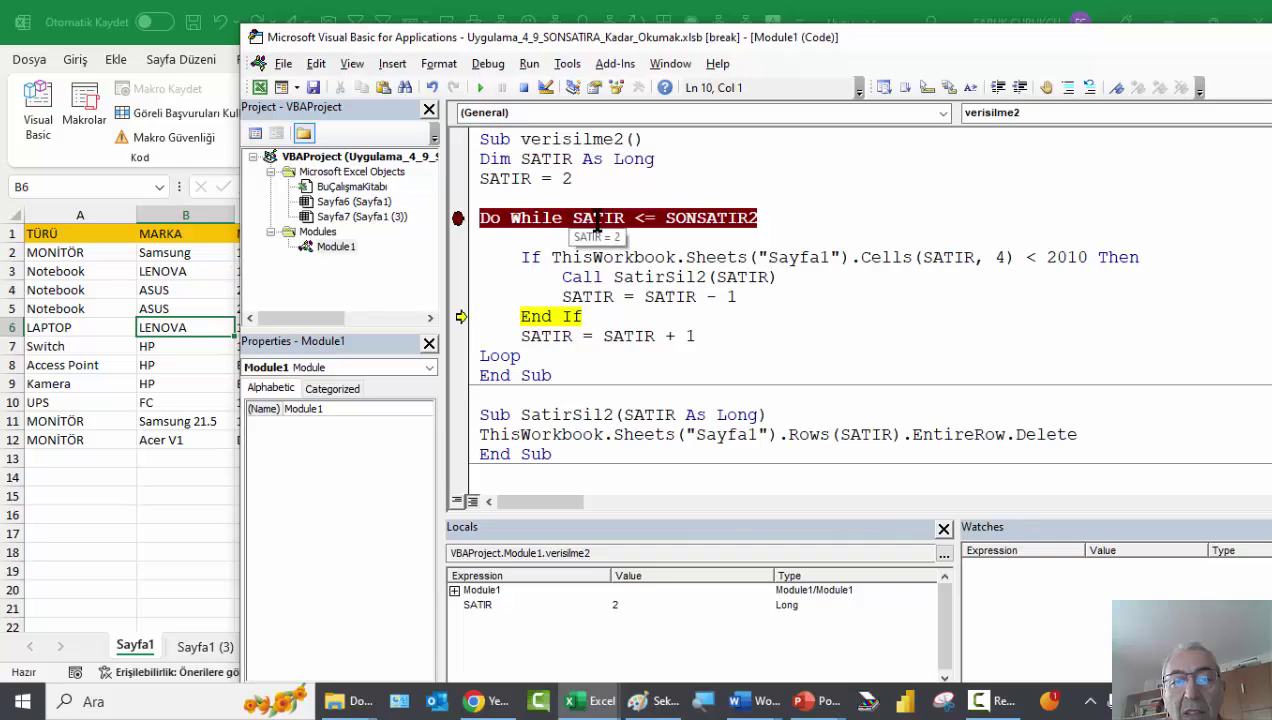
Step: Add a watch on SONSATIR2, which shows the value 12
right_click(713, 226)
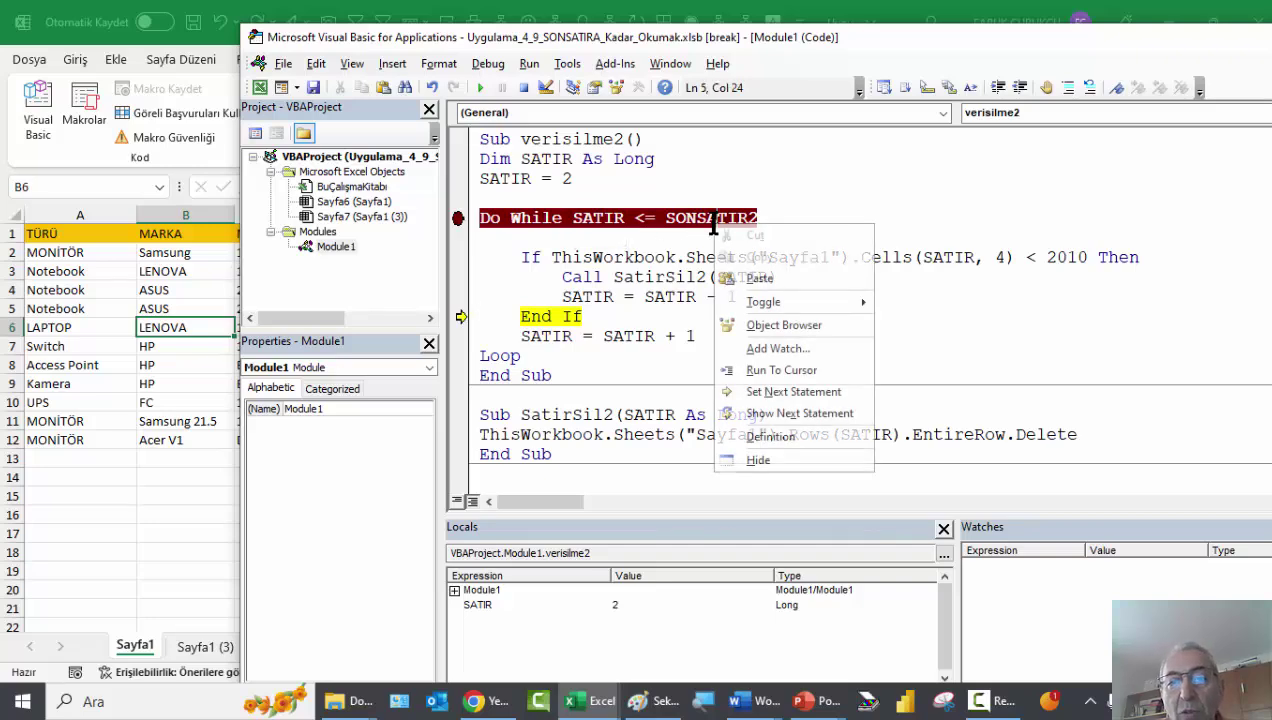
left_click(779, 347)
left_click(770, 190)
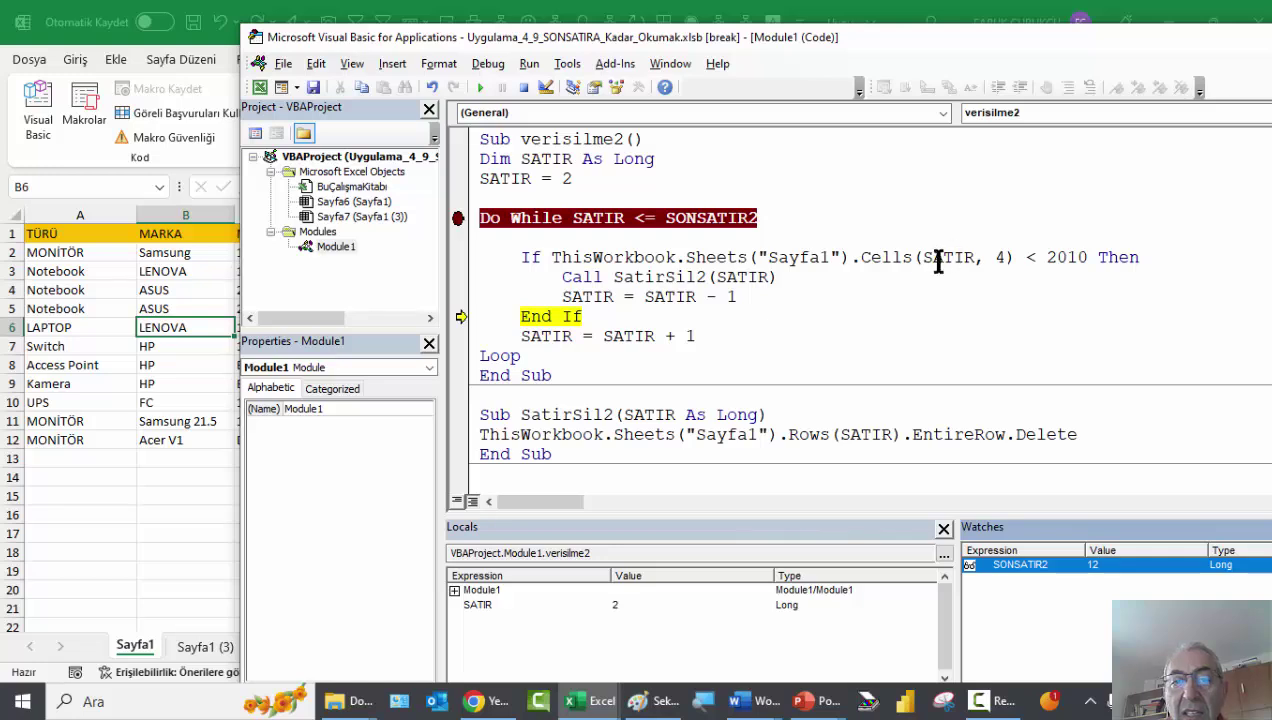
Step: Step through the loop with F8 until SATIR reaches 3 and execution re-enters SONSATIR2
key("F8")
mouse_move(551, 340)
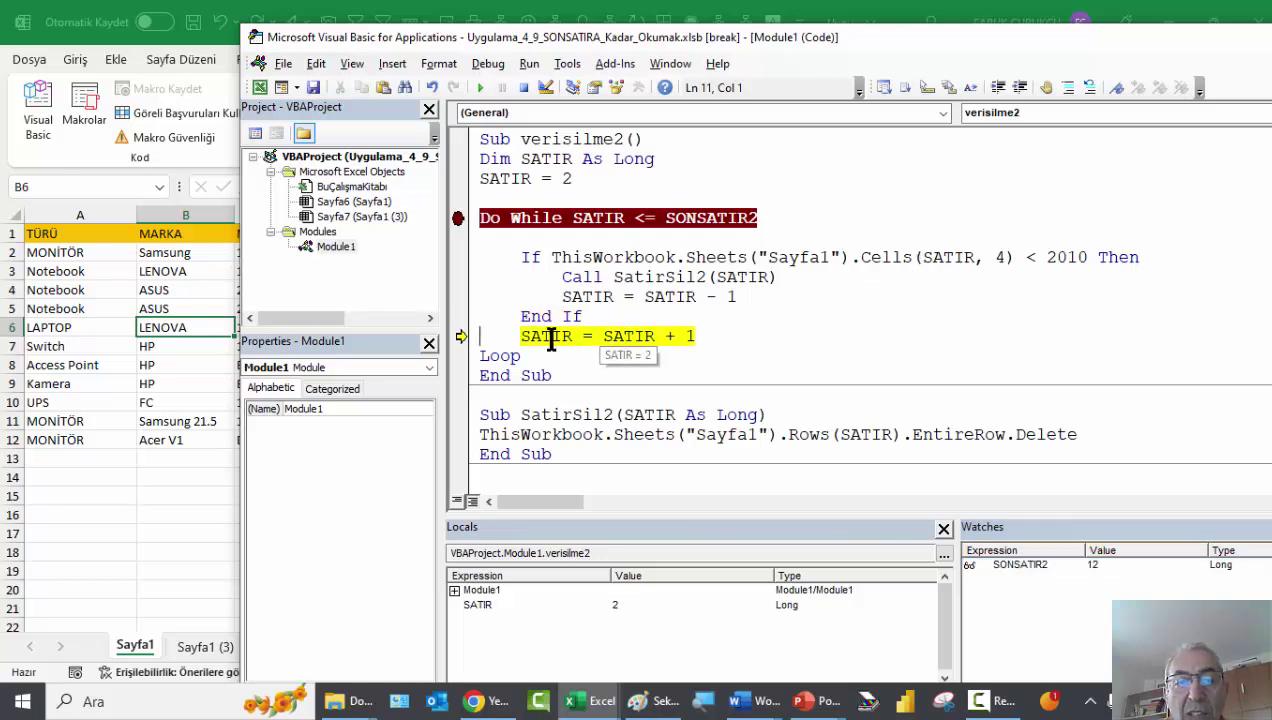
key("F8")
key("F8")
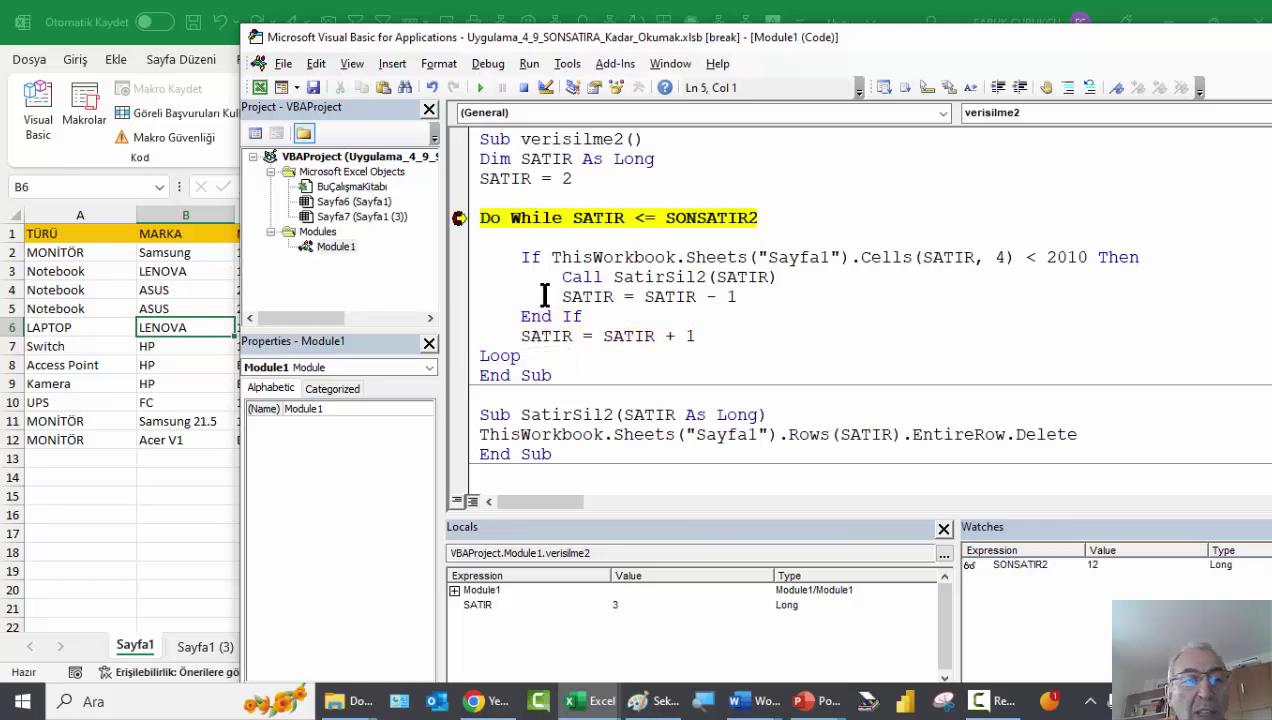
key("F8")
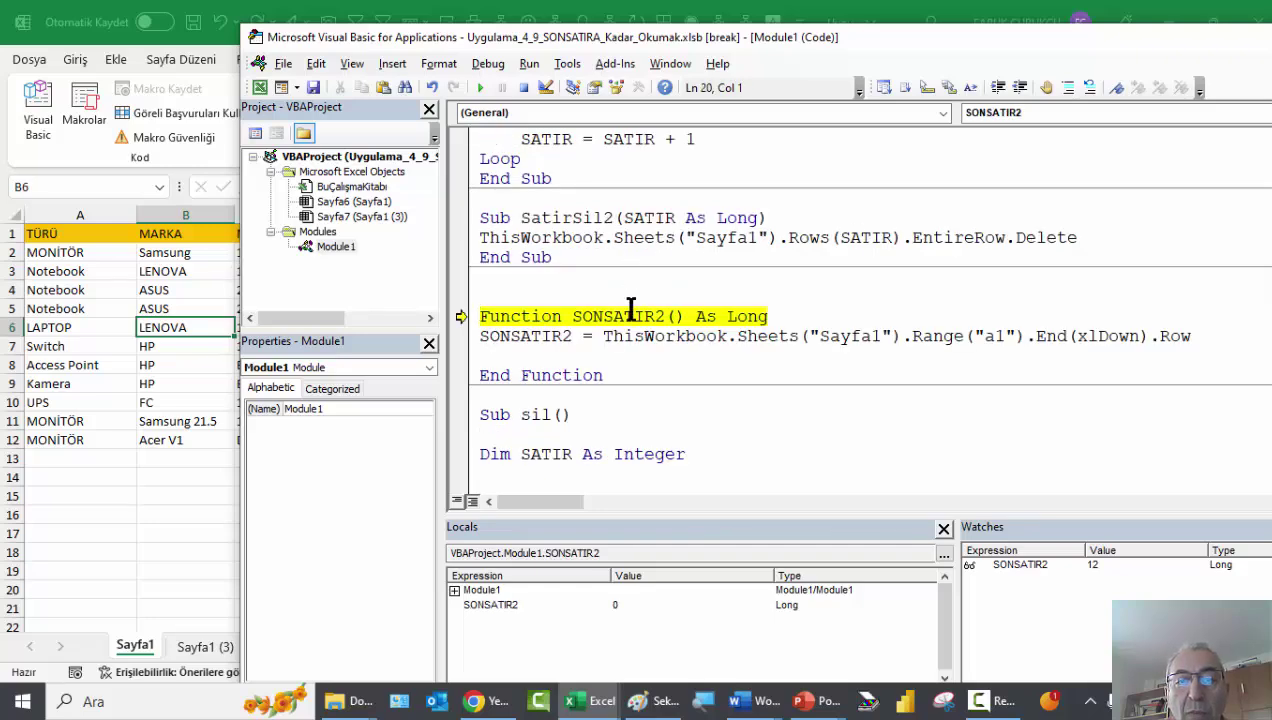
key("F8")
key("F8")
key("F8")
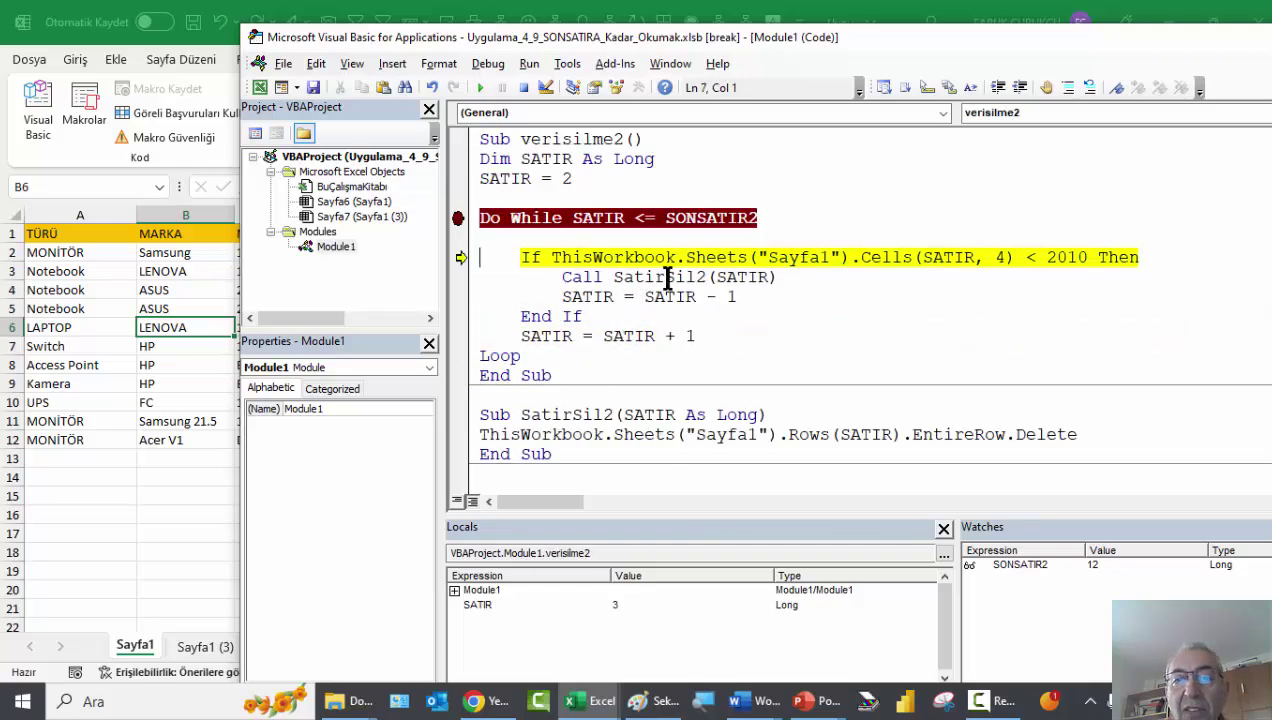
key("F8")
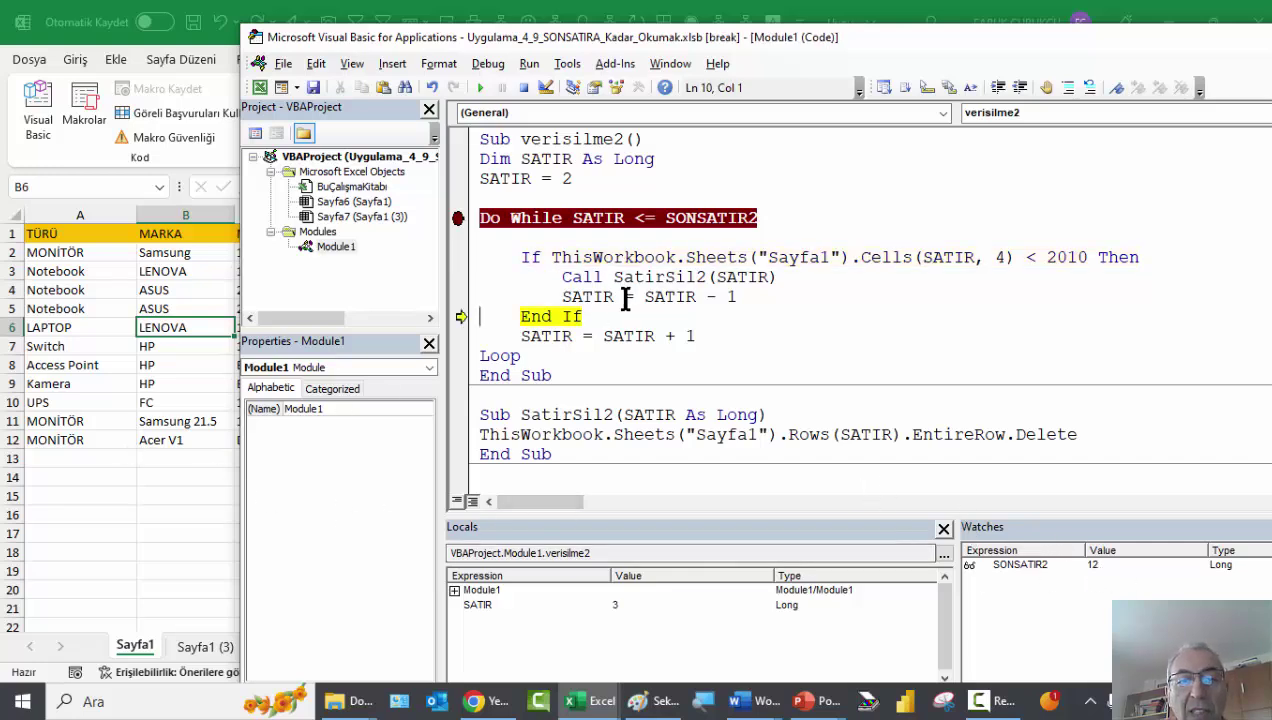
key("F8")
key("F8")
key("F8")
key("F8")
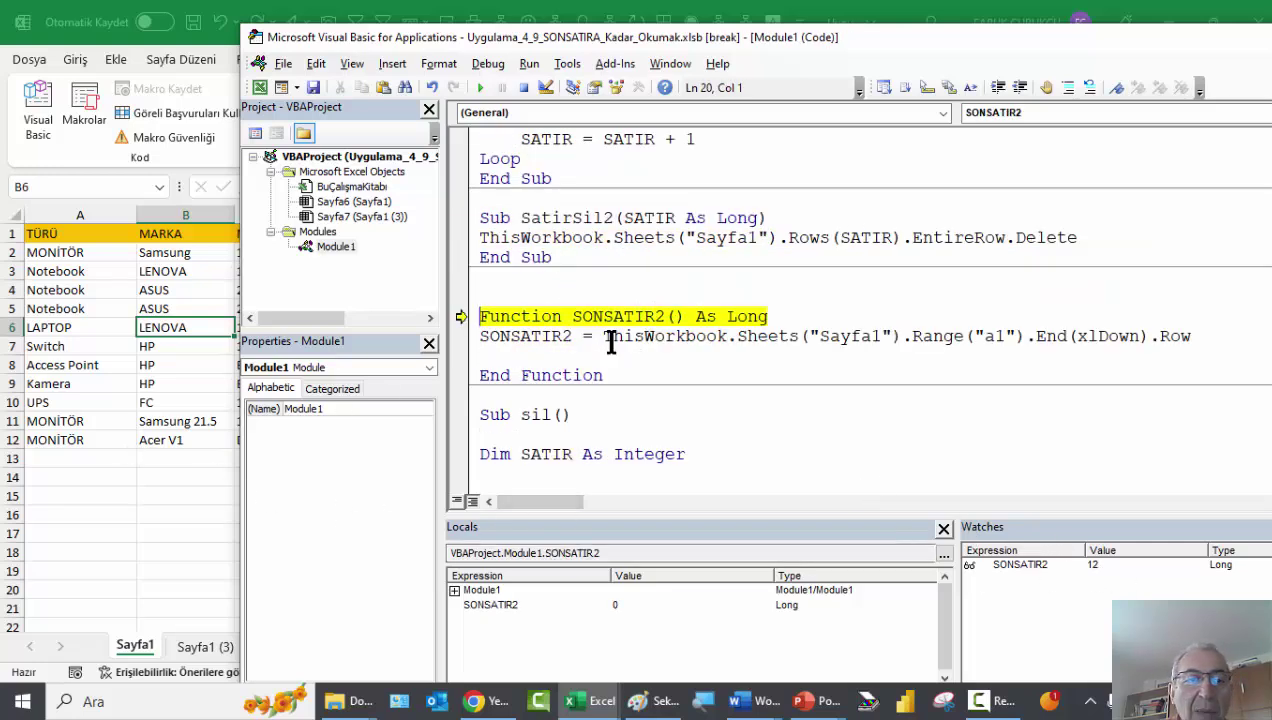
key("F8")
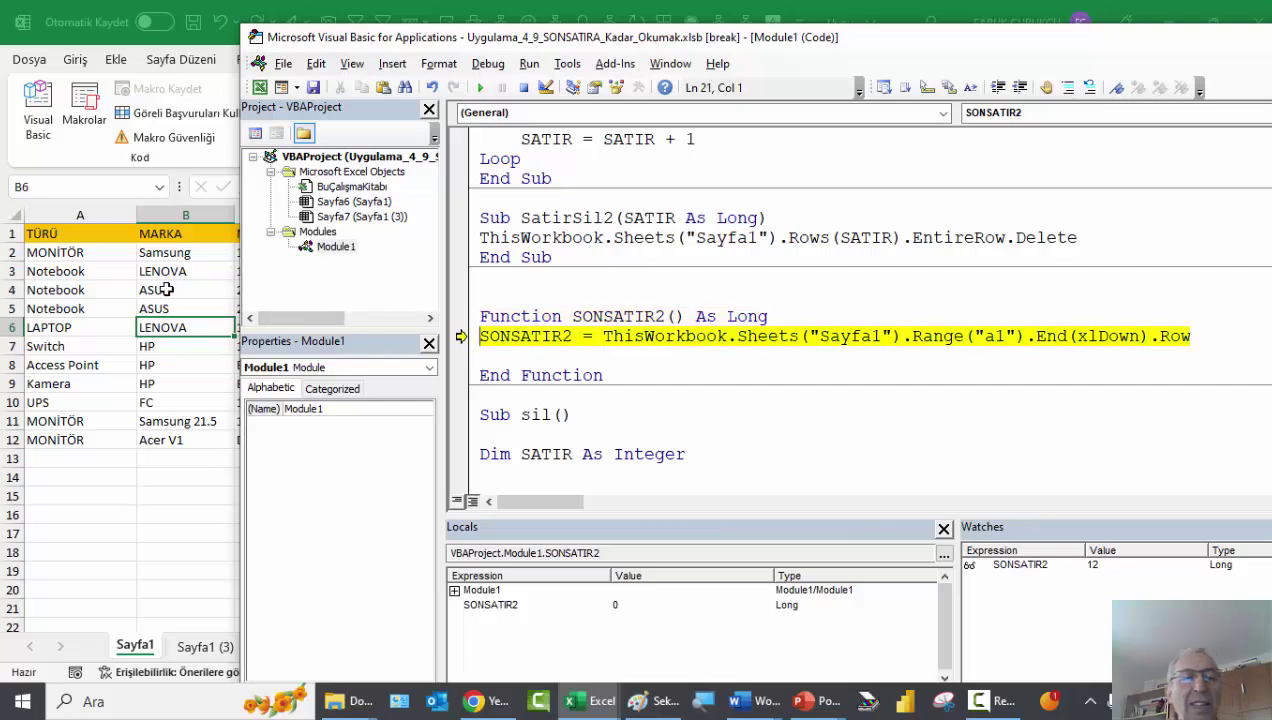
Step: Check the worksheet data, then clear the breakpoint on the Do While line
left_click(165, 289)
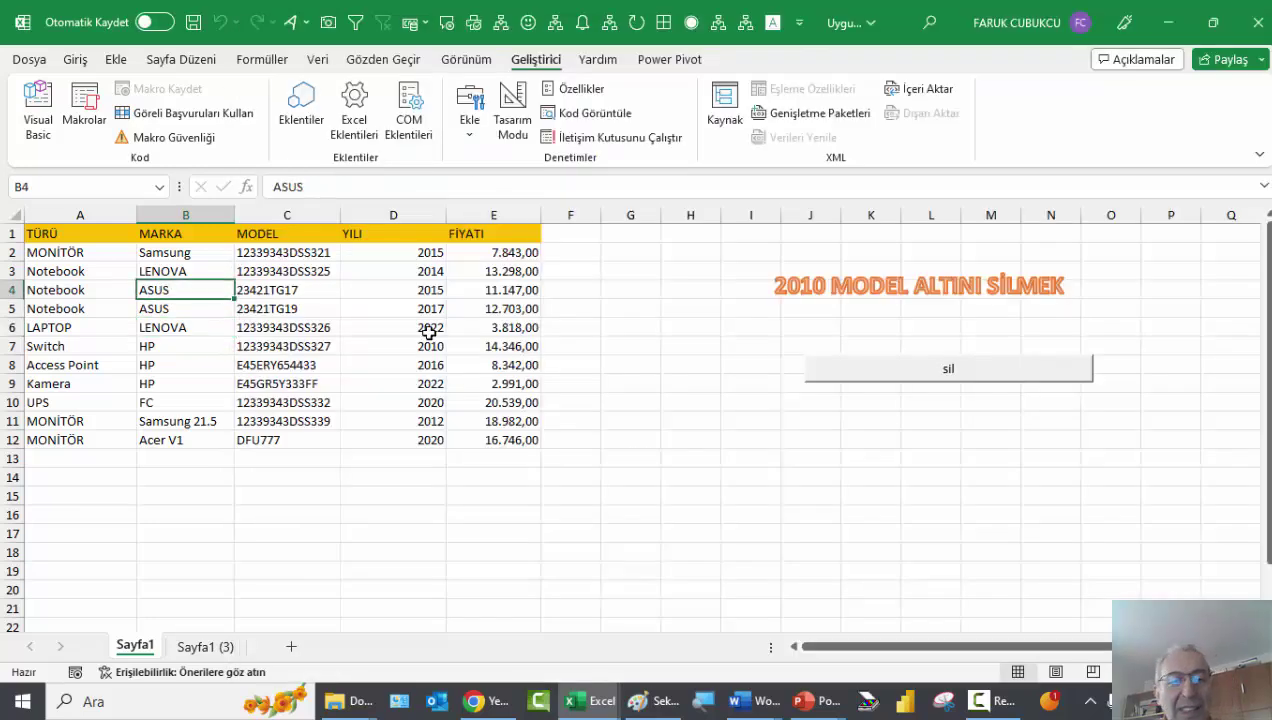
left_click(40, 100)
scroll(732, 314, "up", 2)
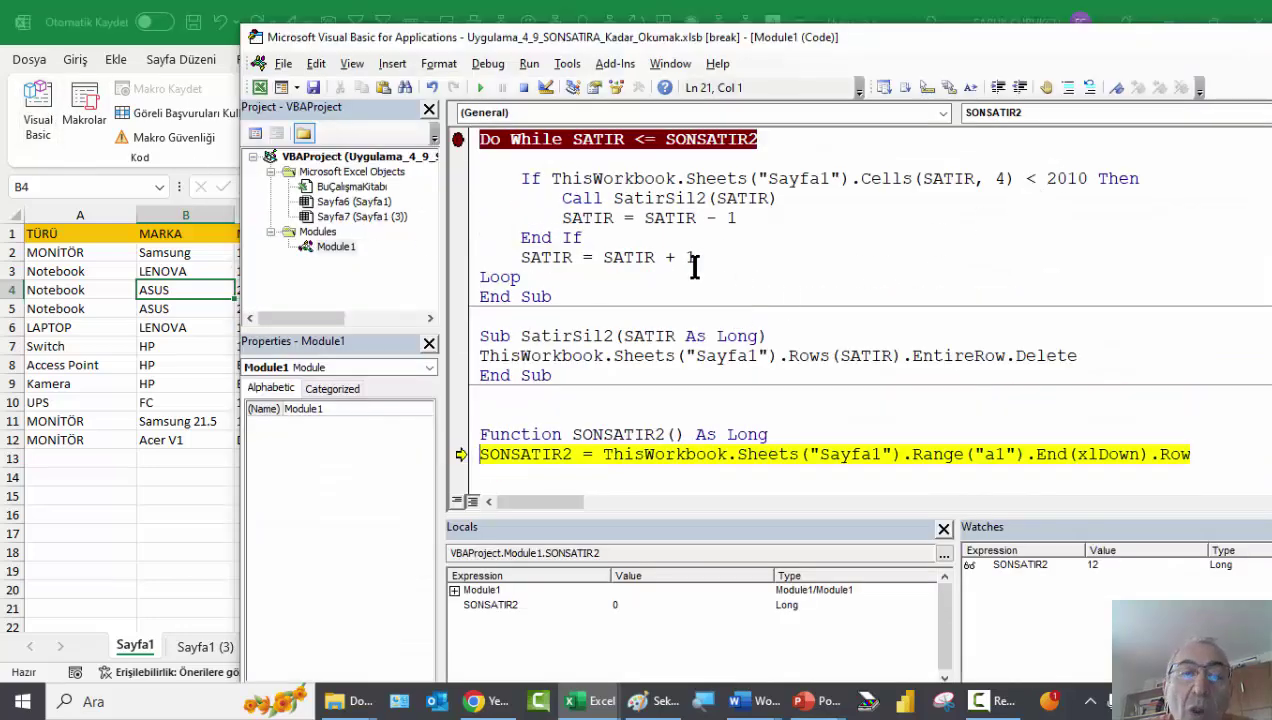
scroll(714, 258, "up", 2)
left_click(457, 219)
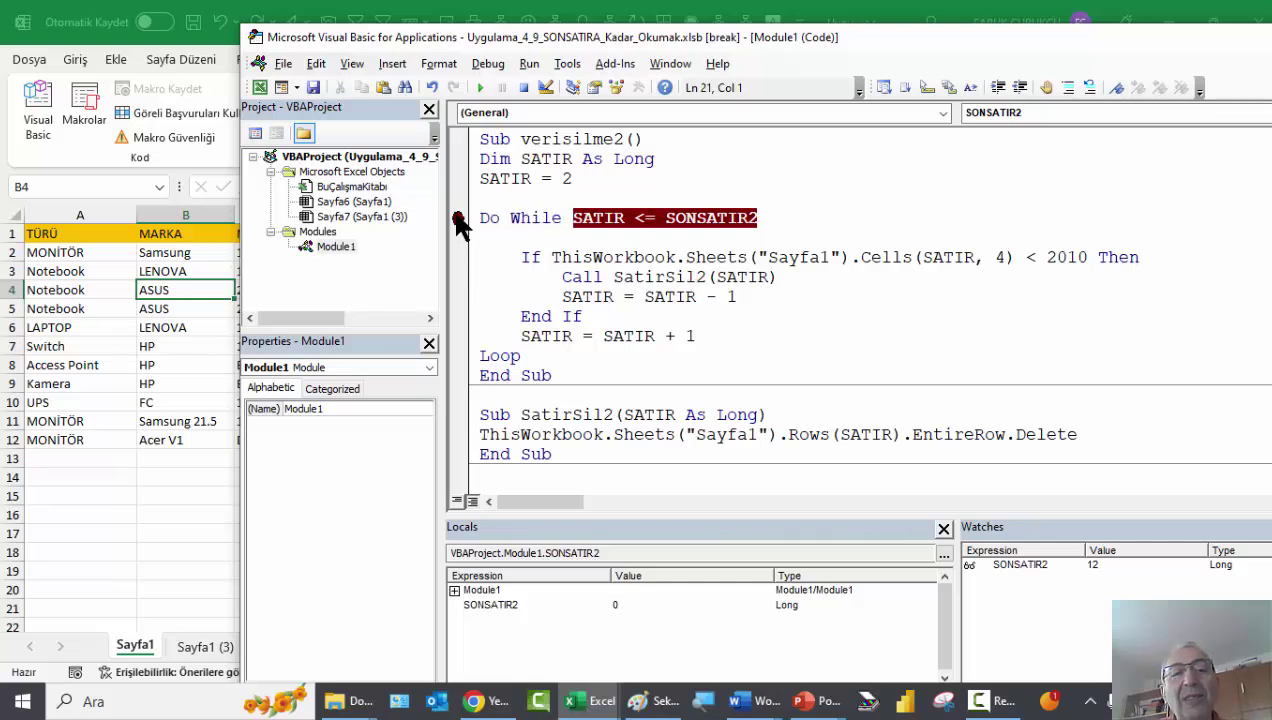